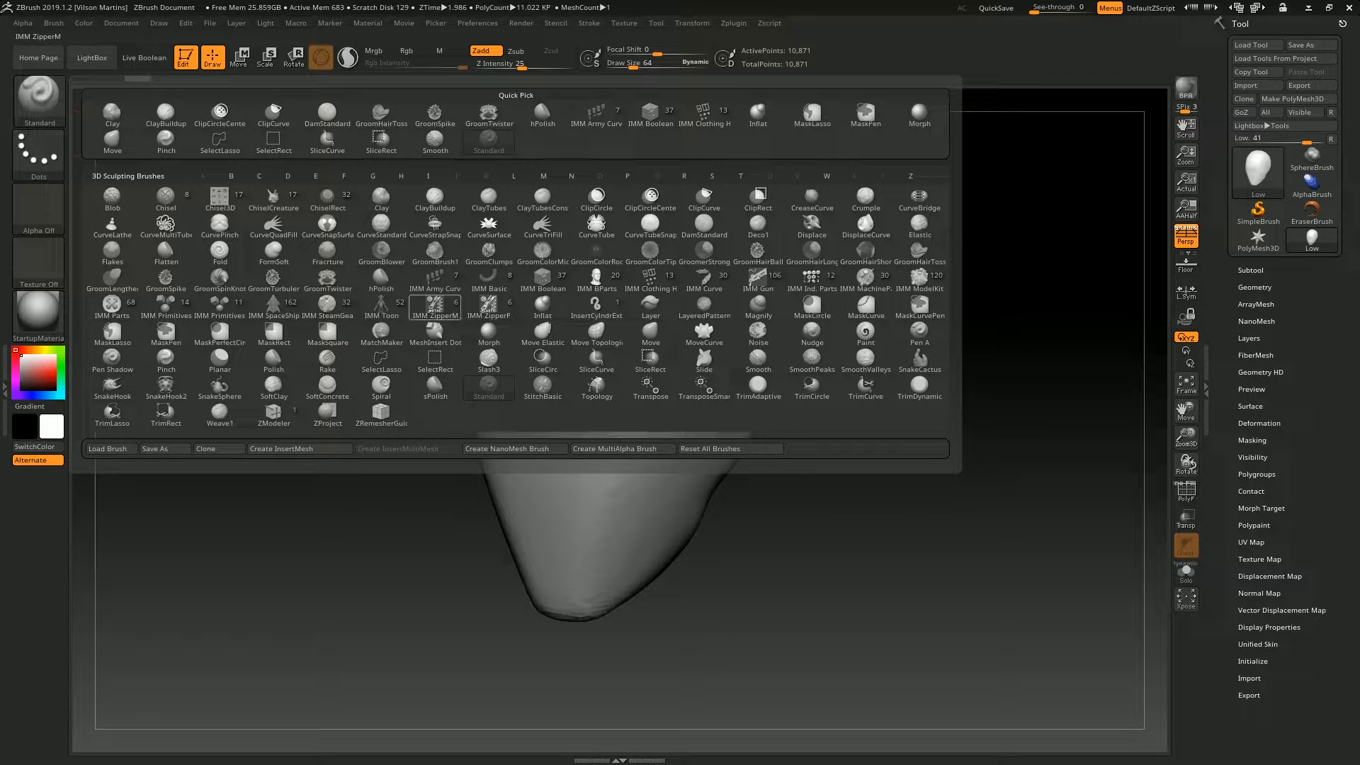
# Select the IMM Army Curve insert multi-mesh brush
pyautogui.moveTo(489, 306)
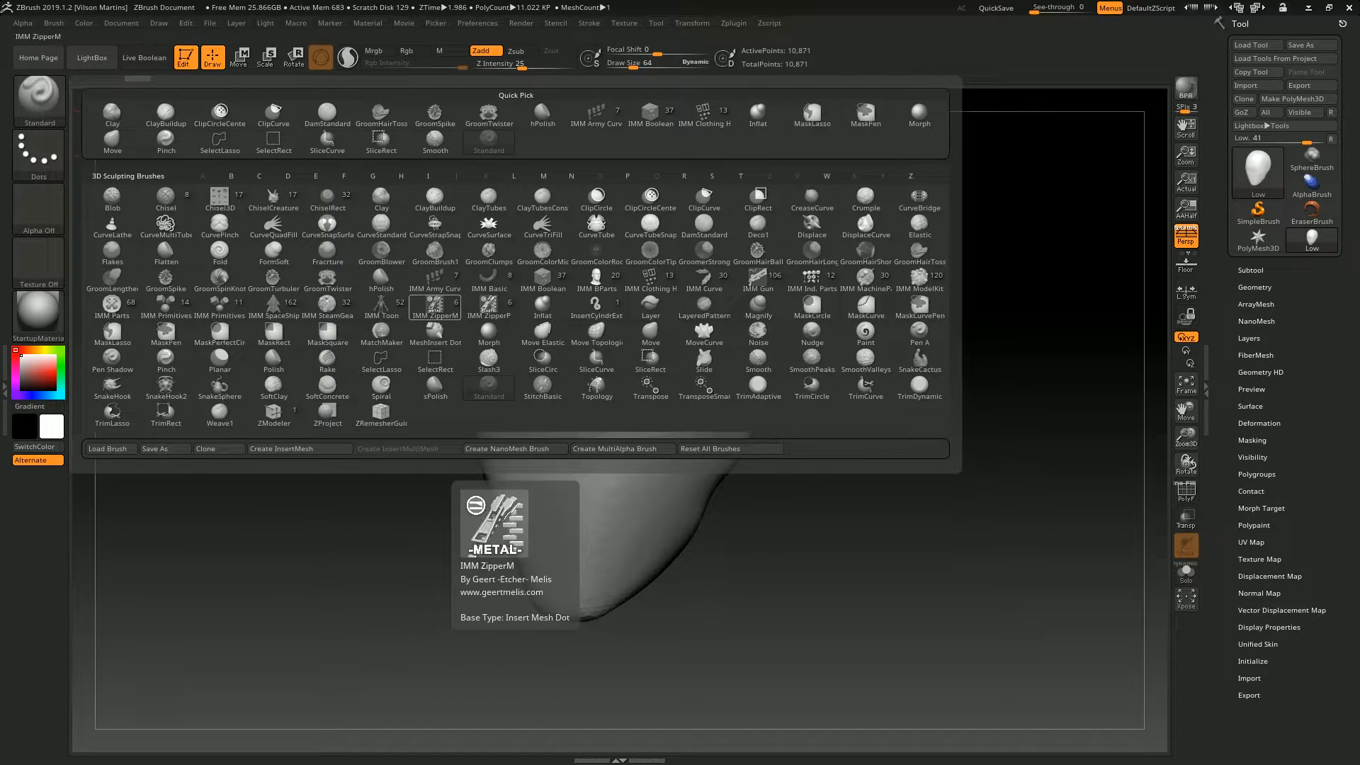
pyautogui.click(435, 278)
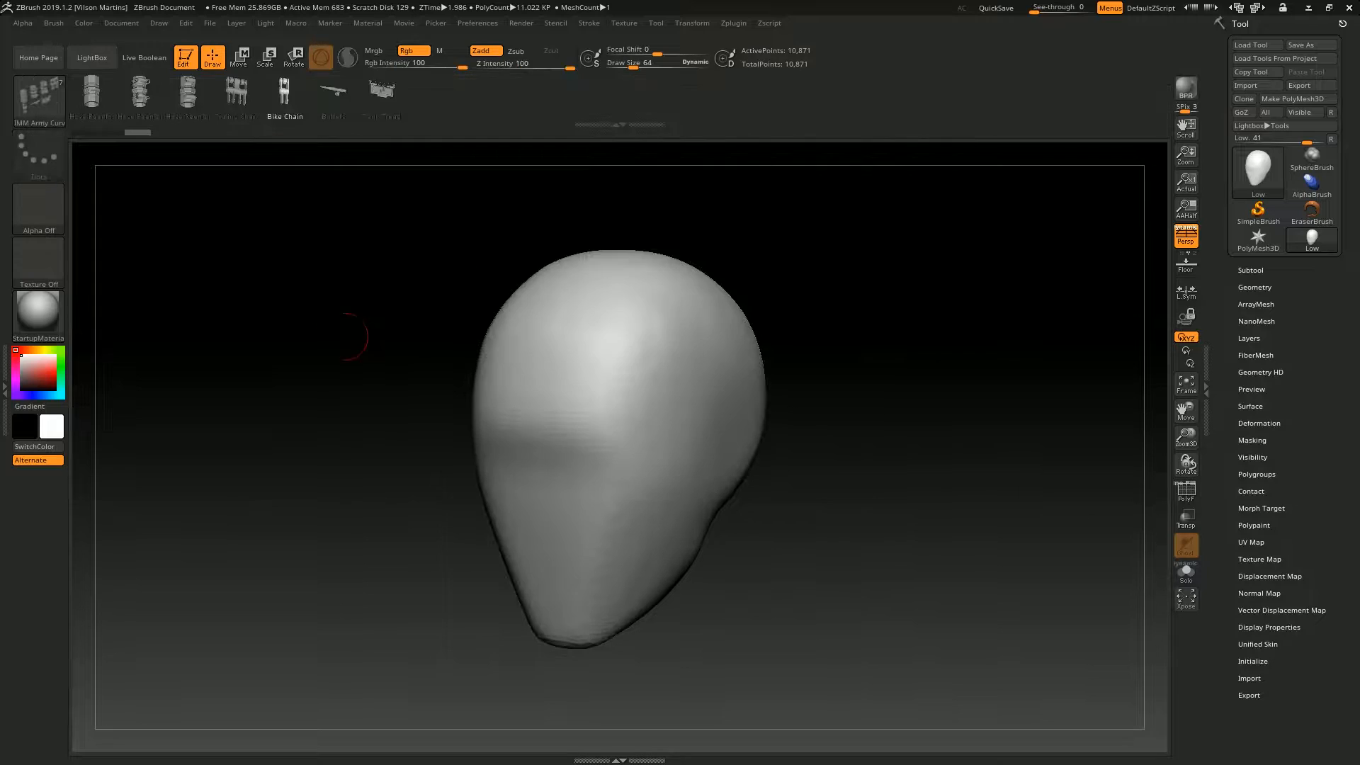
pyautogui.click(39, 100)
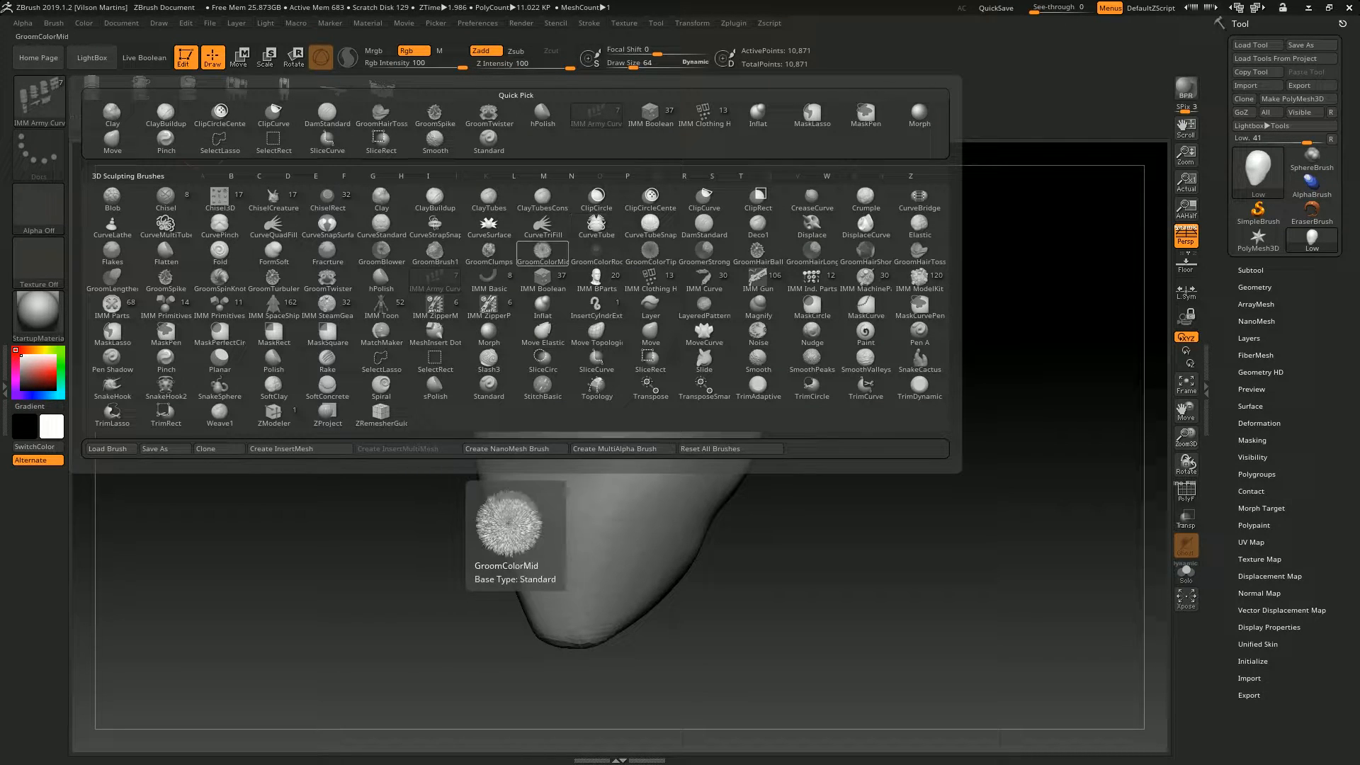
pyautogui.click(435, 279)
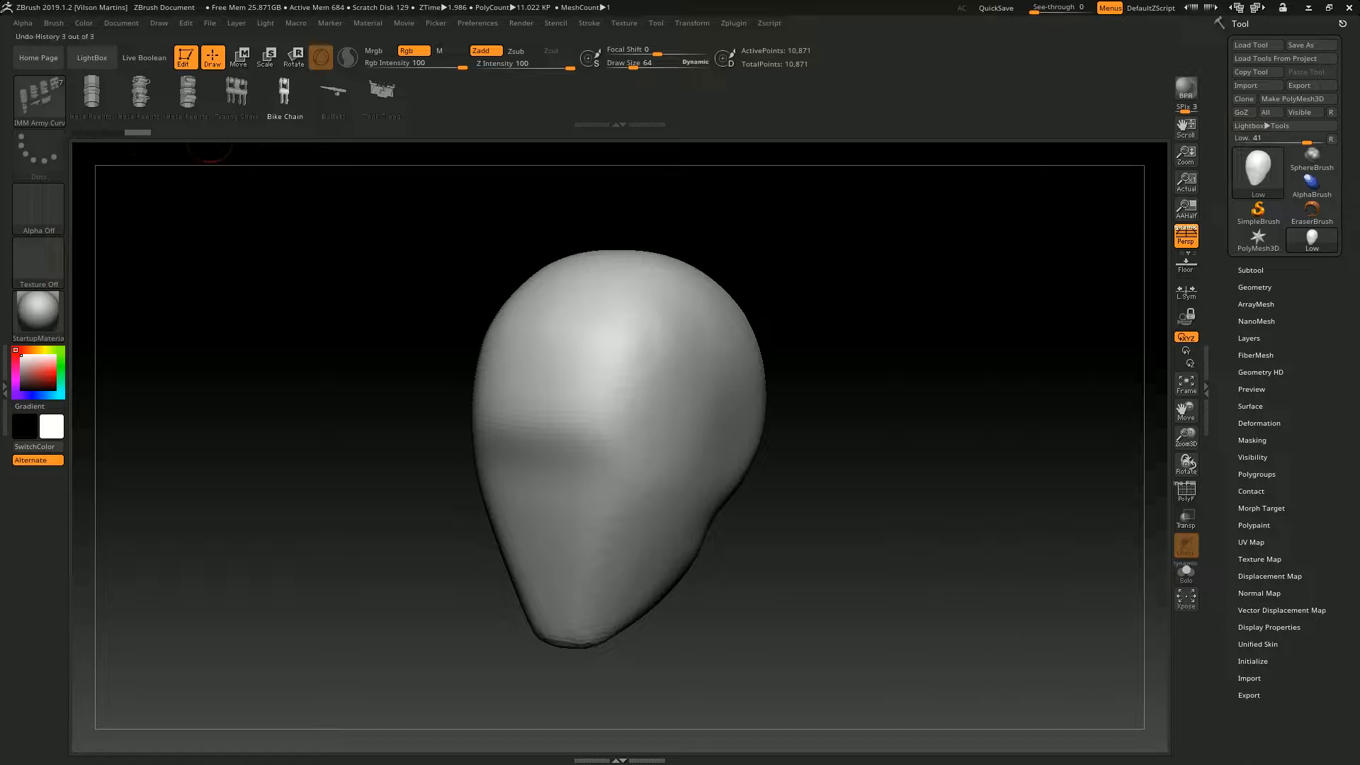
# Switch the brush's active mesh to the third hose reinforcement and to Bullets
pyautogui.click(188, 90)
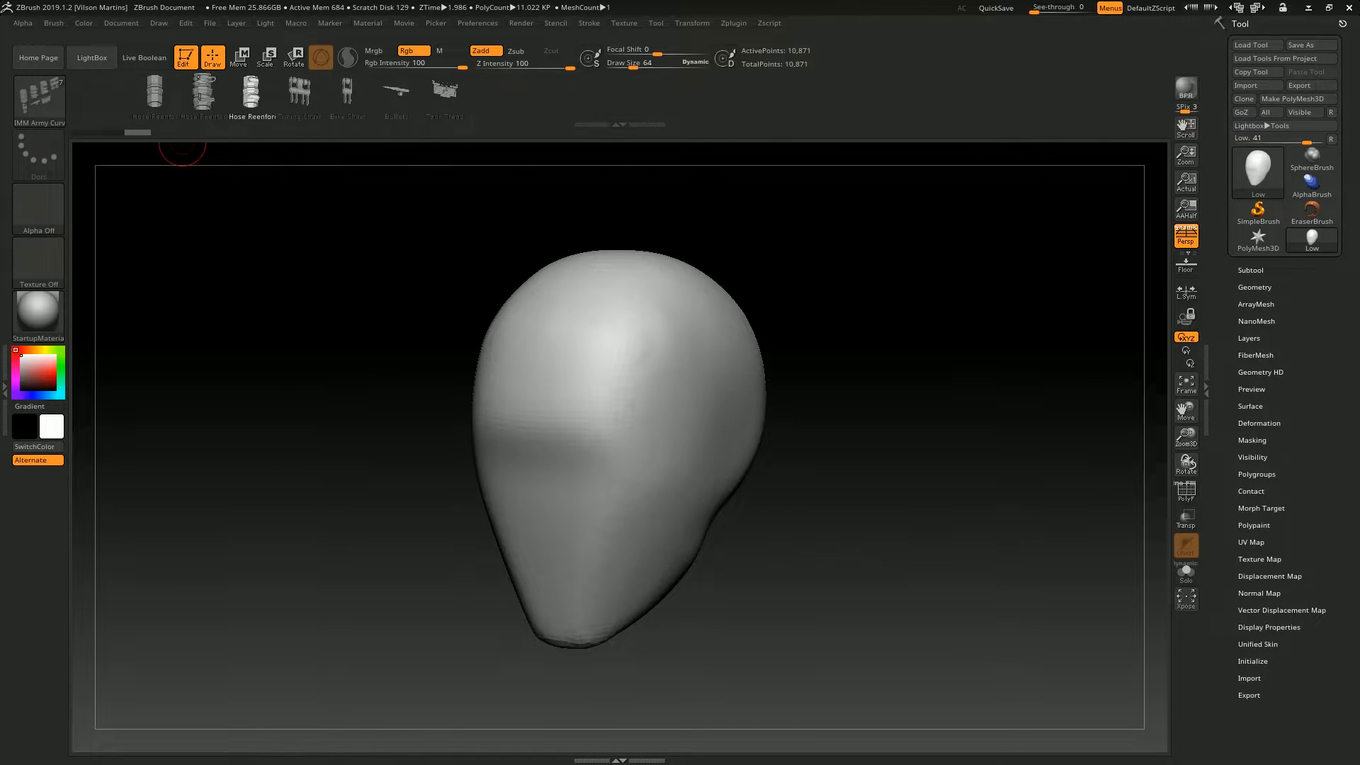
pyautogui.press('m')
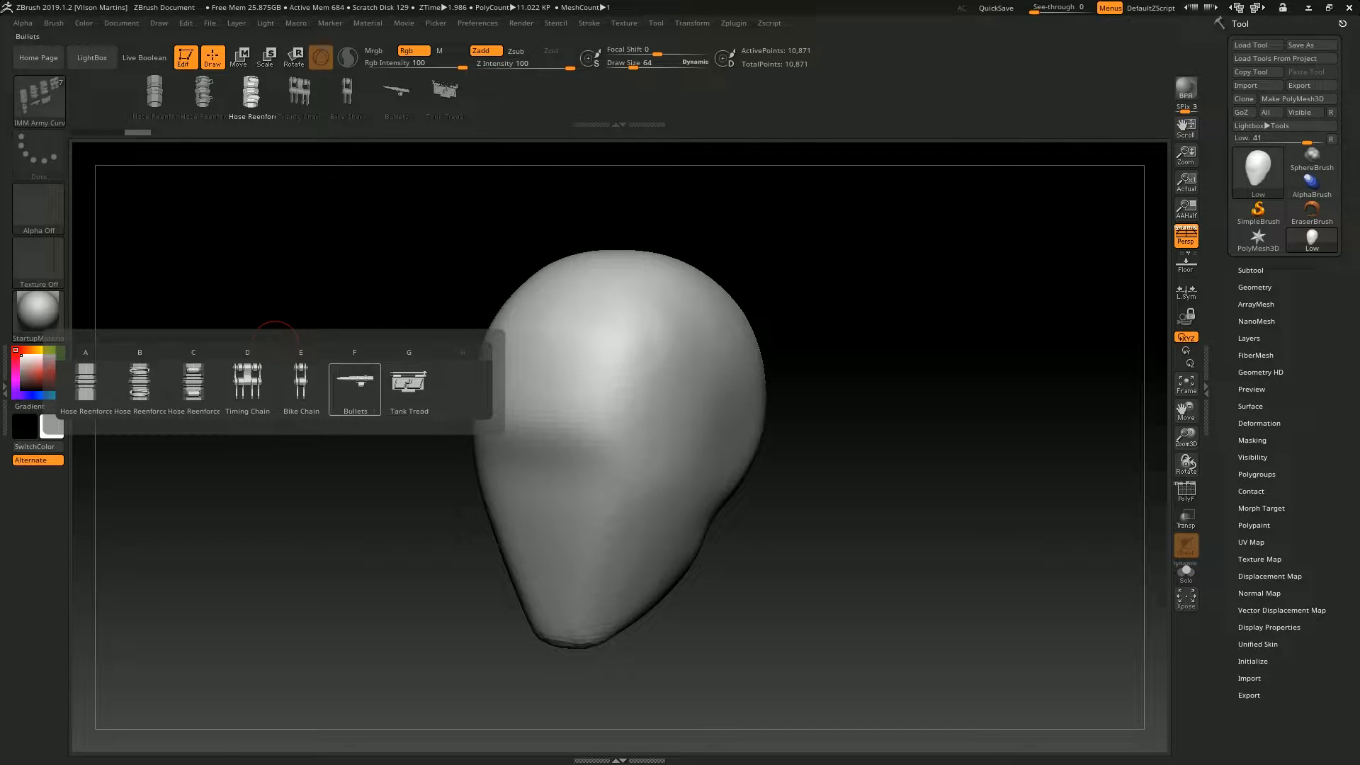
pyautogui.click(355, 388)
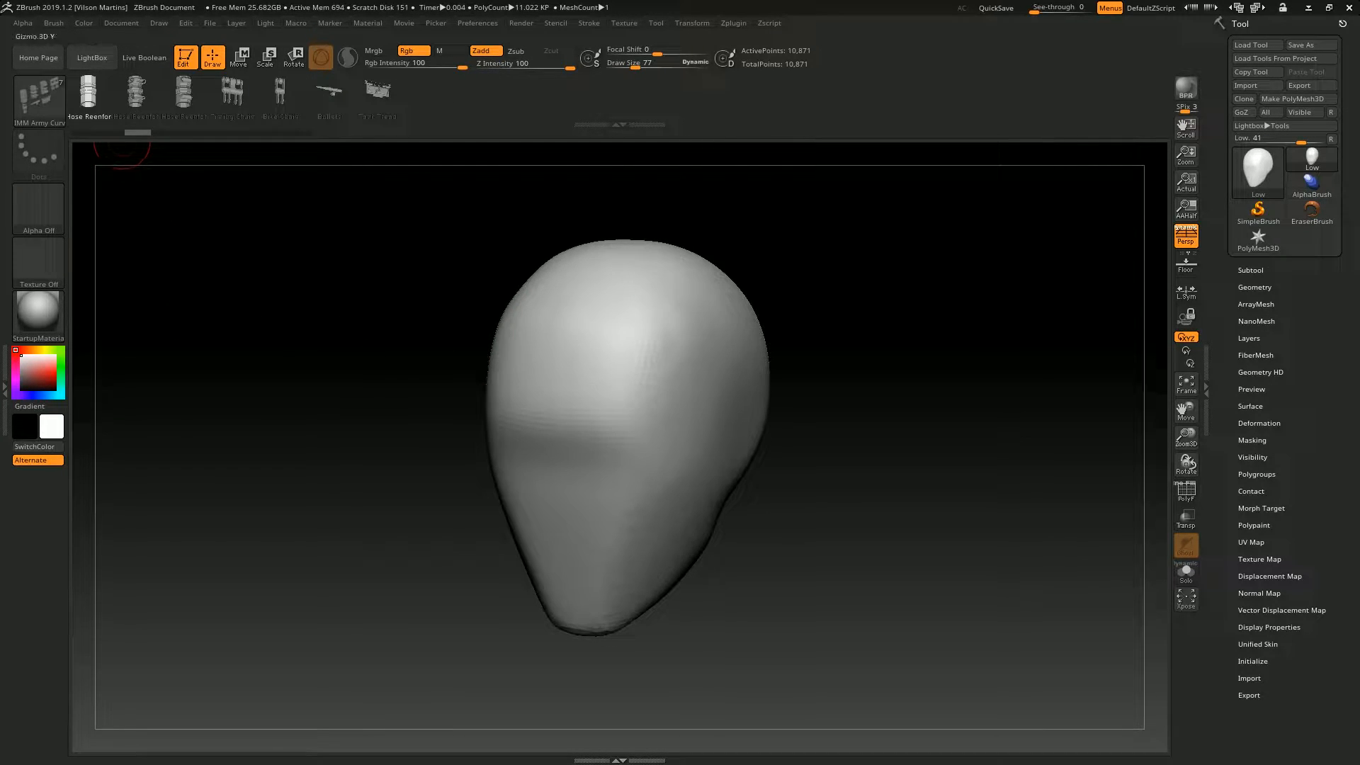
# Make the PolyMesh3D star the active tool and insert cylinder, arrow and cone subtools
pyautogui.click(1250, 270)
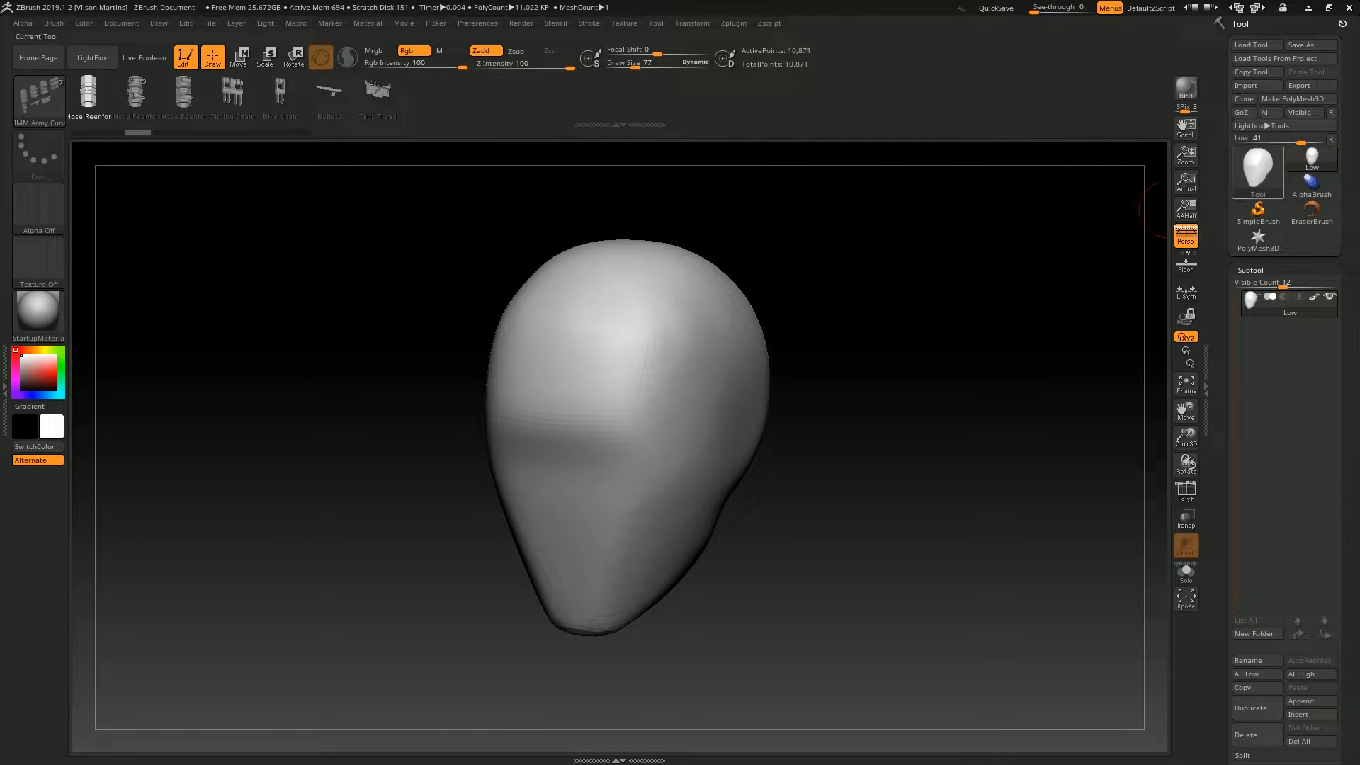
pyautogui.click(1257, 239)
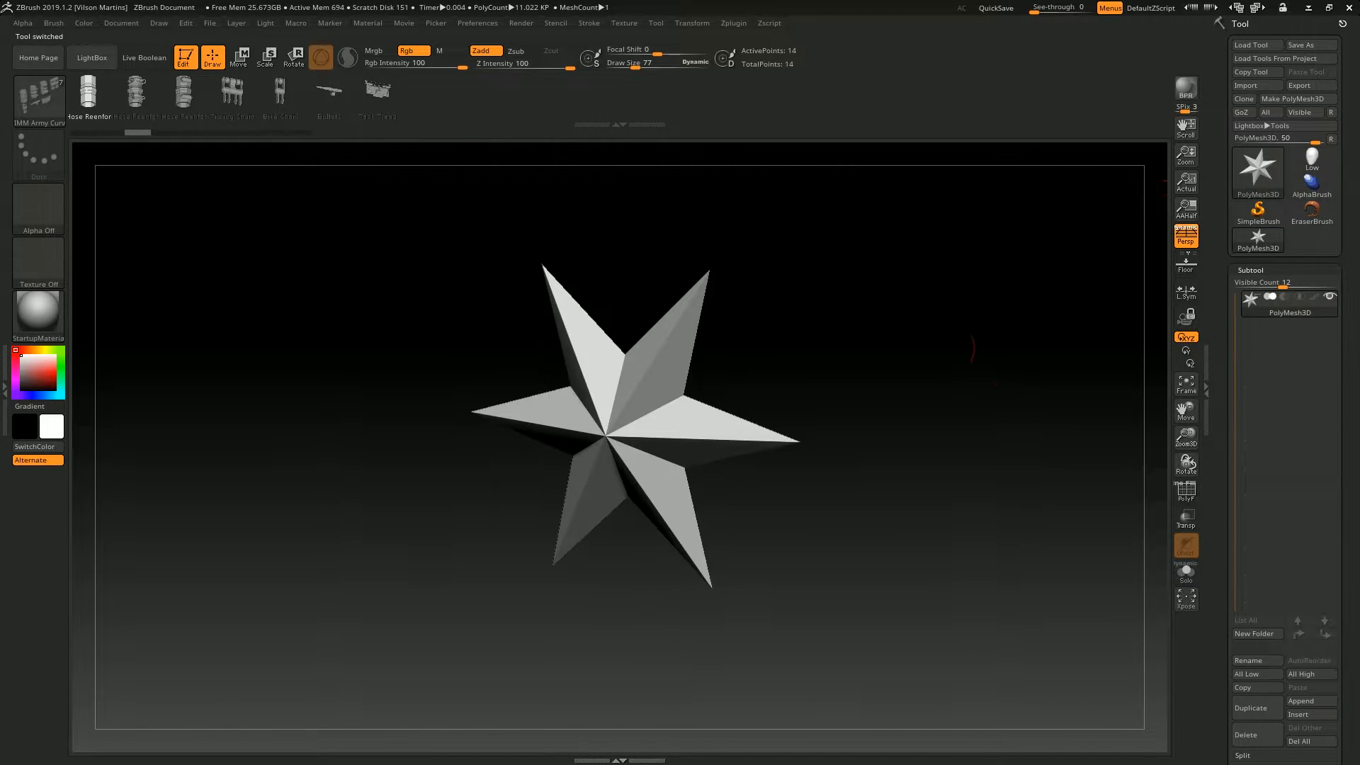
pyautogui.click(1311, 714)
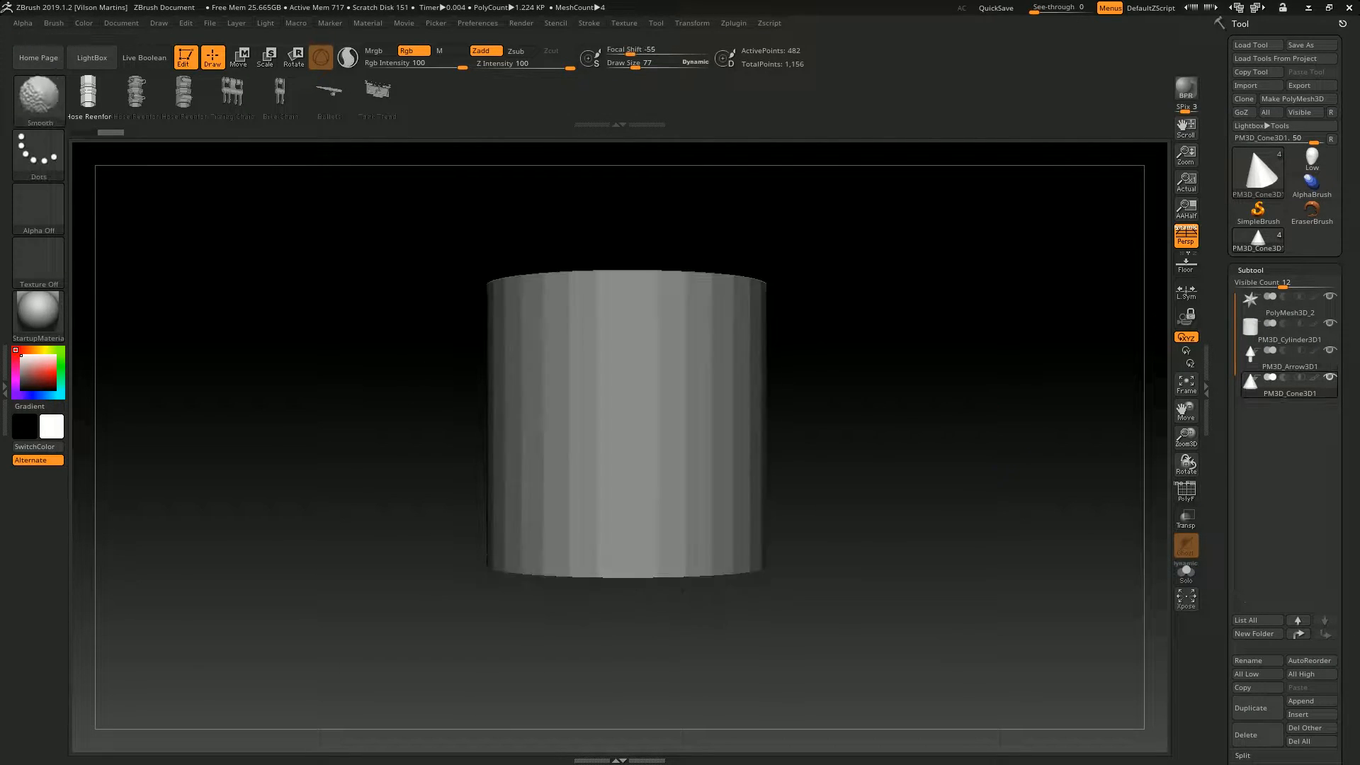
# Turn off perspective and turn on the polyframe display
pyautogui.press('f')
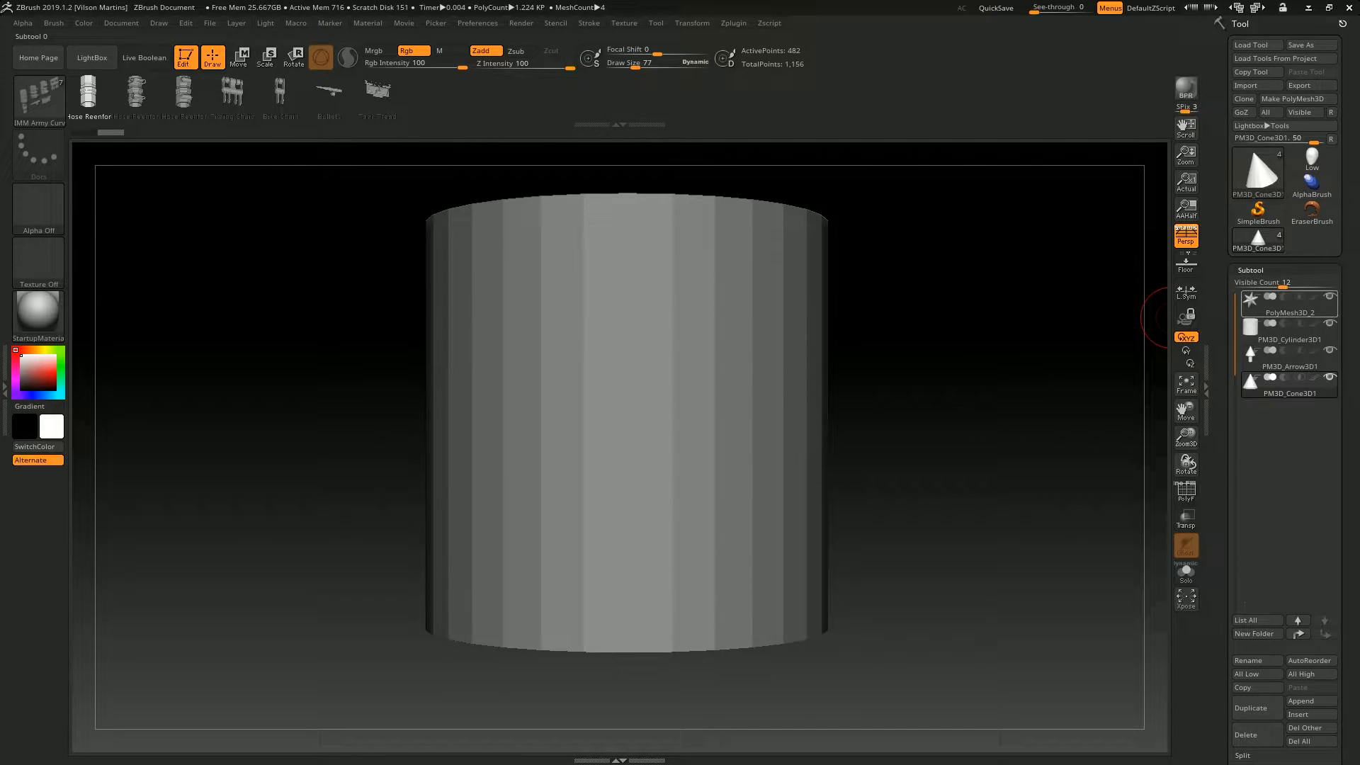
pyautogui.press('f')
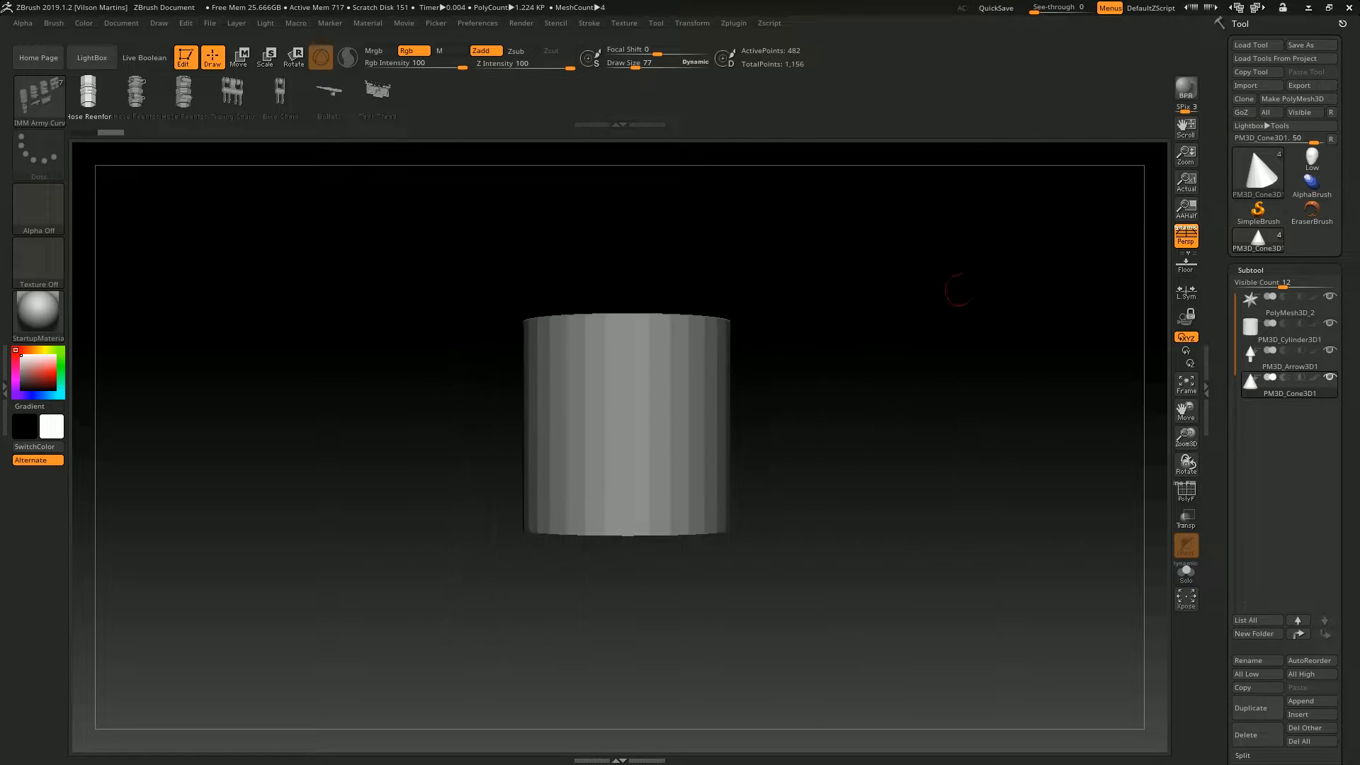
pyautogui.click(1185, 235)
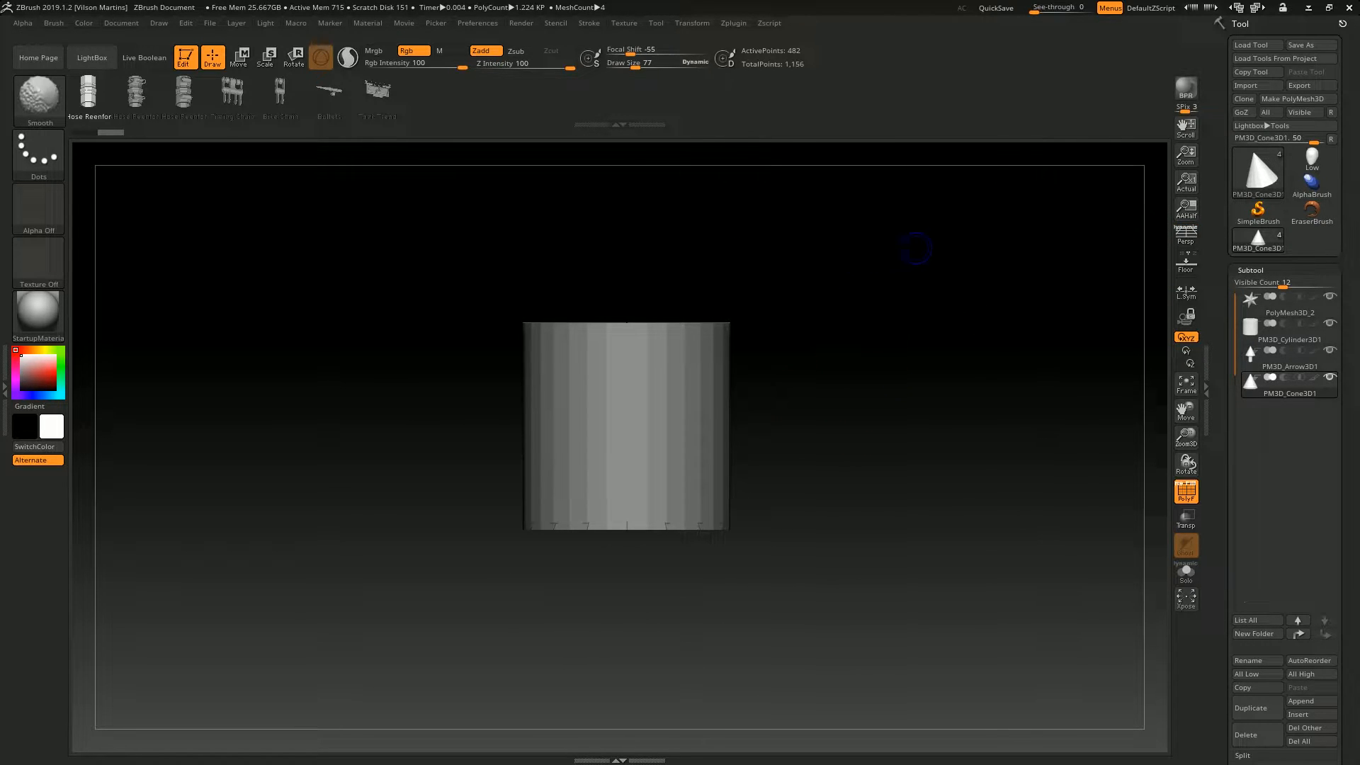
pyautogui.hotkey('shift', 'f')
pyautogui.press('f')
# Make the PM3D_Cylinder3D1 subtool active and frame it in the front view
pyautogui.keyDown('alt'); pyautogui.moveTo(850, 376); pyautogui.dragTo(826, 361); pyautogui.keyUp('alt')
pyautogui.keyDown('alt'); pyautogui.click(639, 394); pyautogui.keyUp('alt')
pyautogui.hotkey('shift', 'f')
pyautogui.keyDown('alt'); pyautogui.moveTo(830, 298); pyautogui.dragTo(575, 272); pyautogui.keyUp('alt')
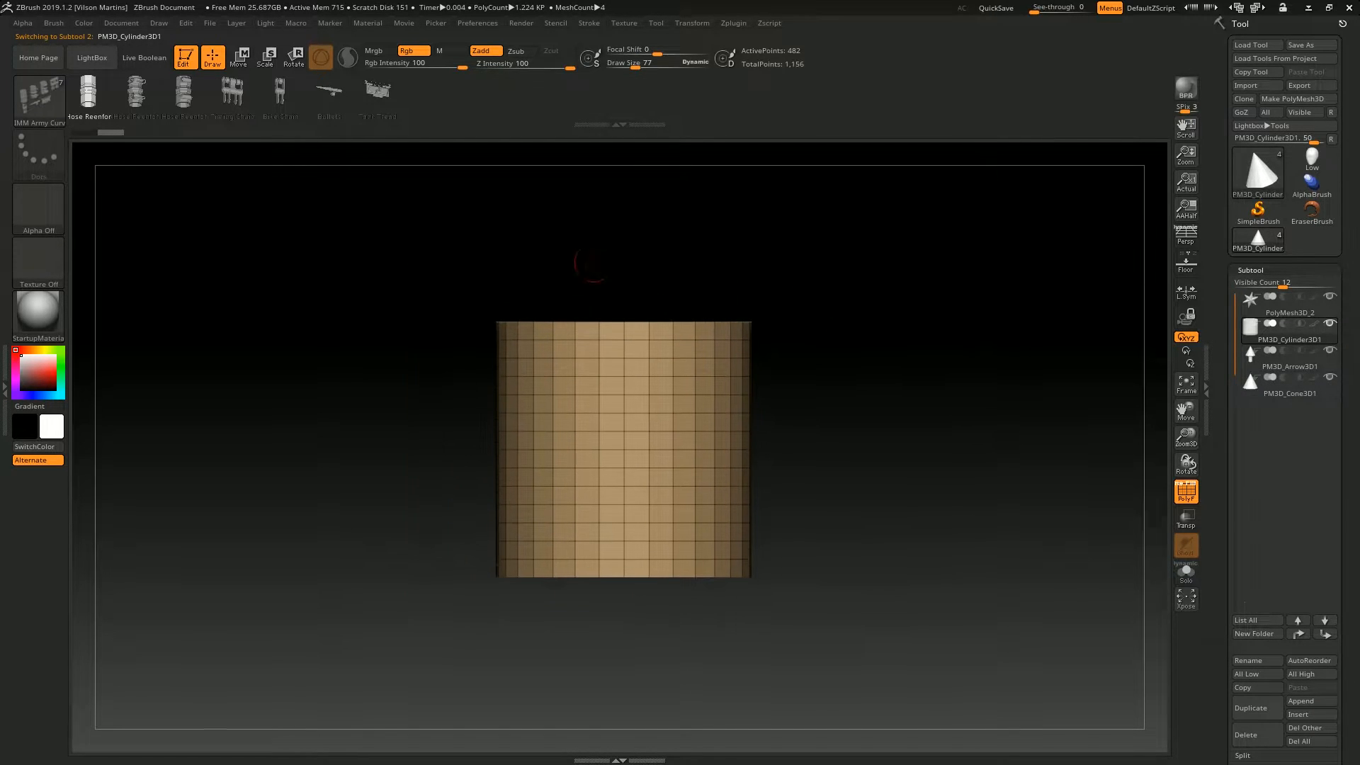
pyautogui.press('f')
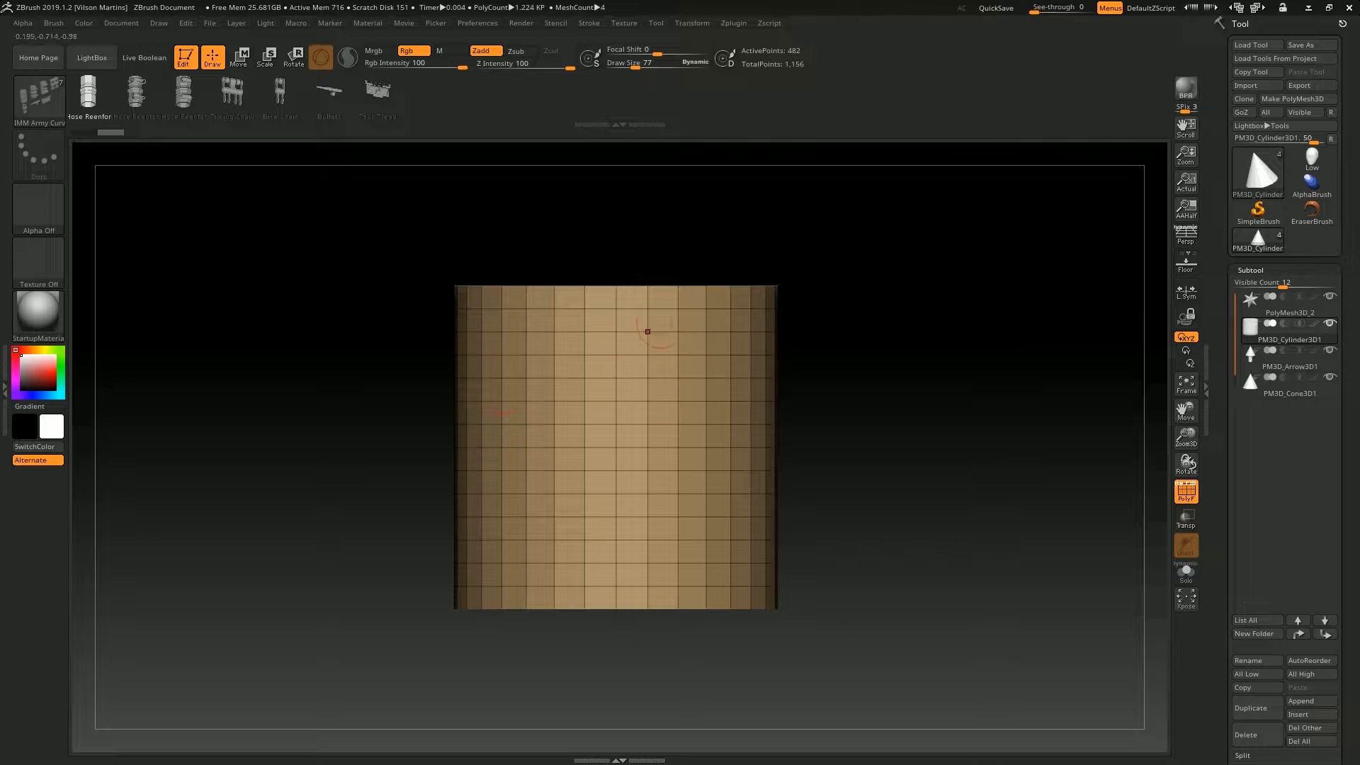
# Create a new InsertMesh brush from the cylinder as seen from its side
pyautogui.press('b')
pyautogui.click(300, 422)
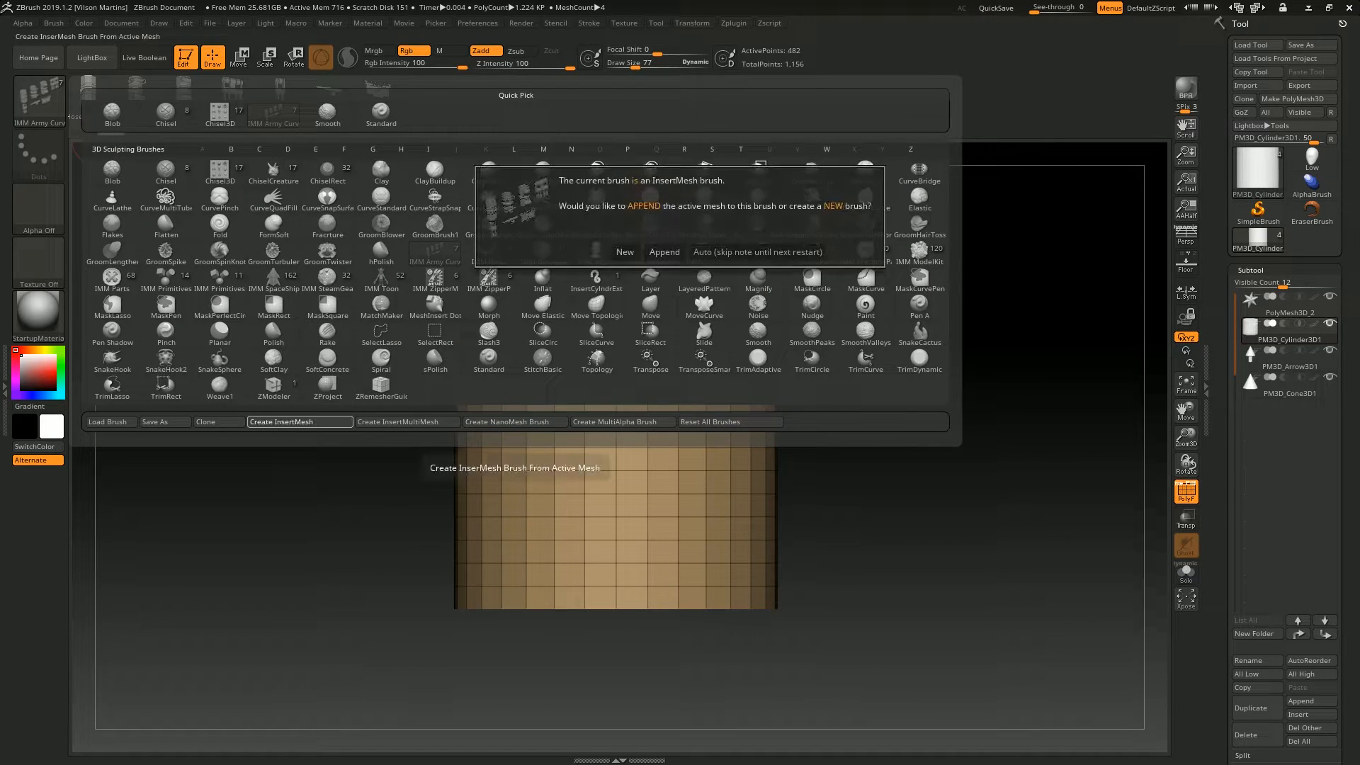
pyautogui.click(665, 251)
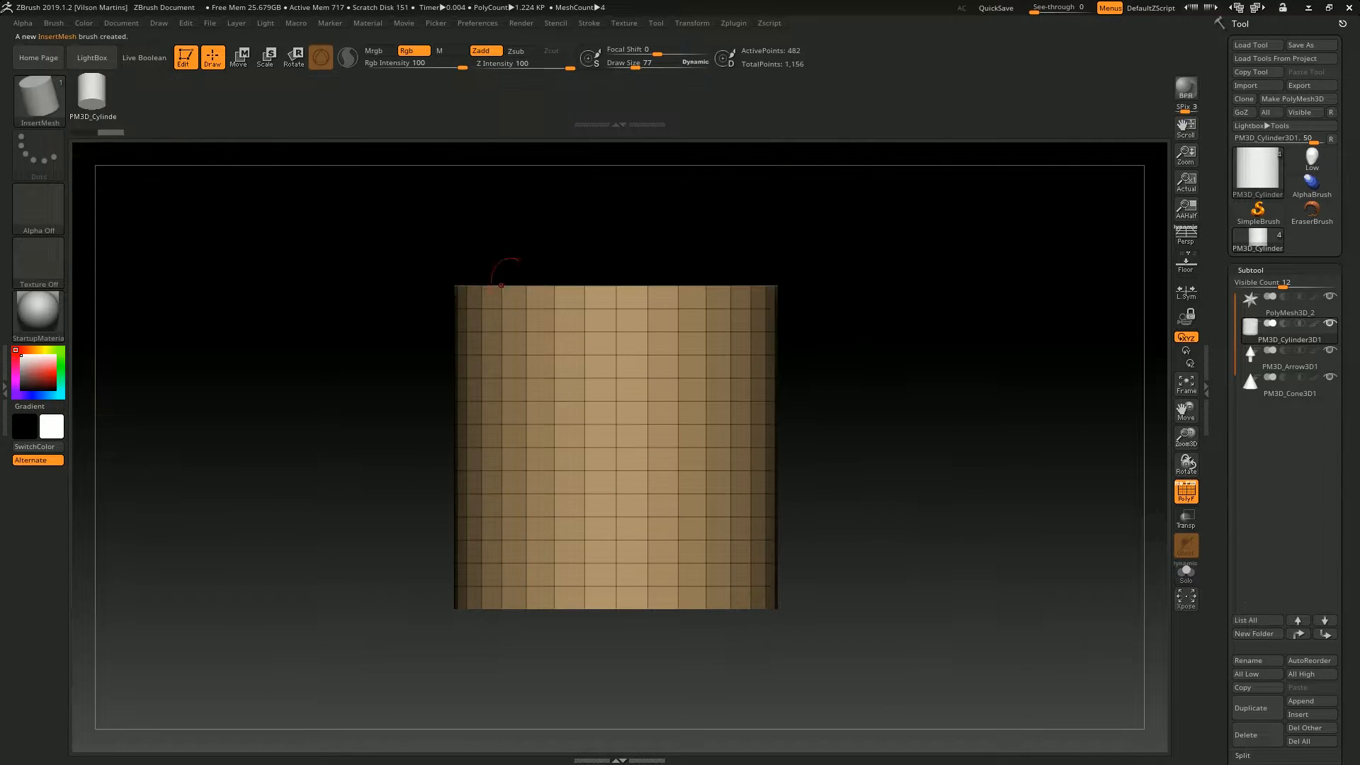
# Try the new brush by inserting a cylinder on the front of the active cylinder, and undo the insertion
pyautogui.moveTo(633, 458); pyautogui.dragTo(852, 290)
pyautogui.moveTo(839, 194); pyautogui.dragTo(844, 312)
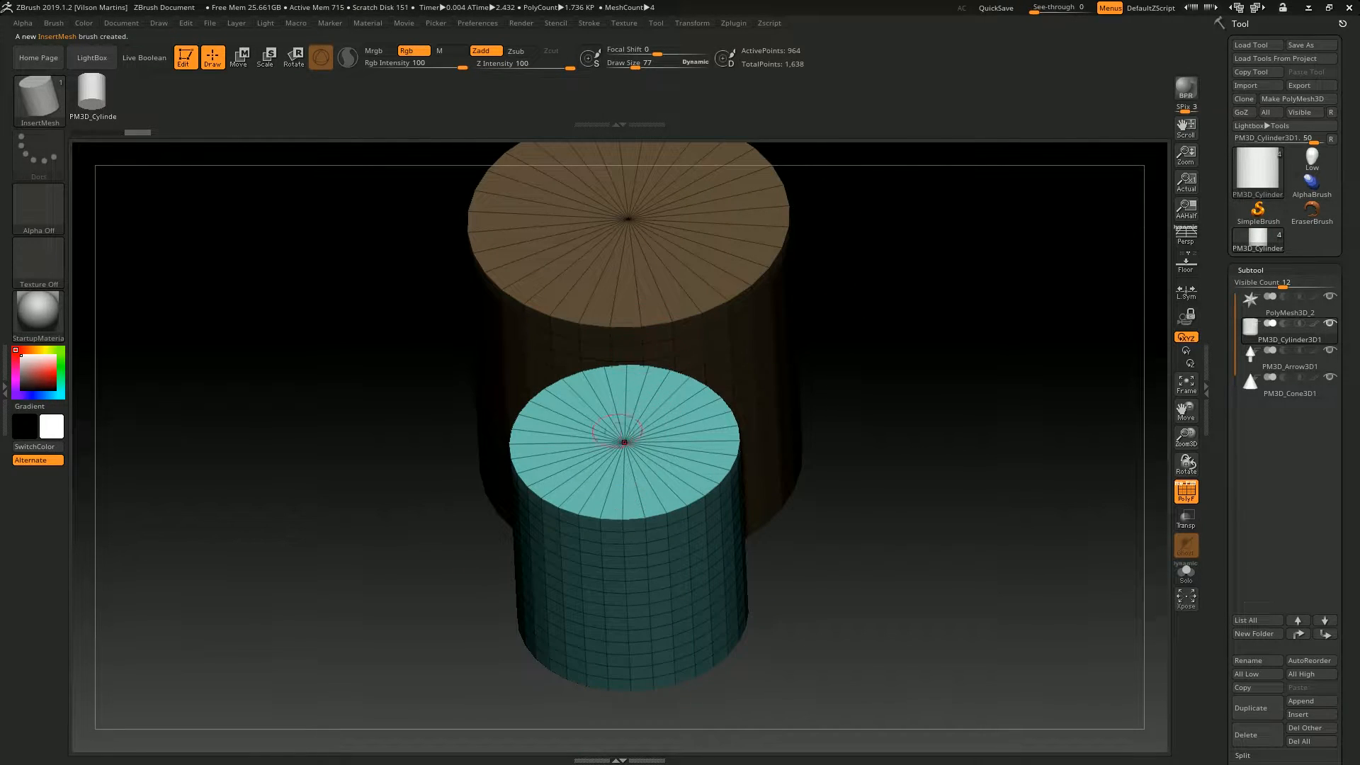
pyautogui.hotkey('ctrl', 'z')
pyautogui.keyDown('shift'); pyautogui.moveTo(822, 418); pyautogui.dragTo(730, 354); pyautogui.keyUp('shift')
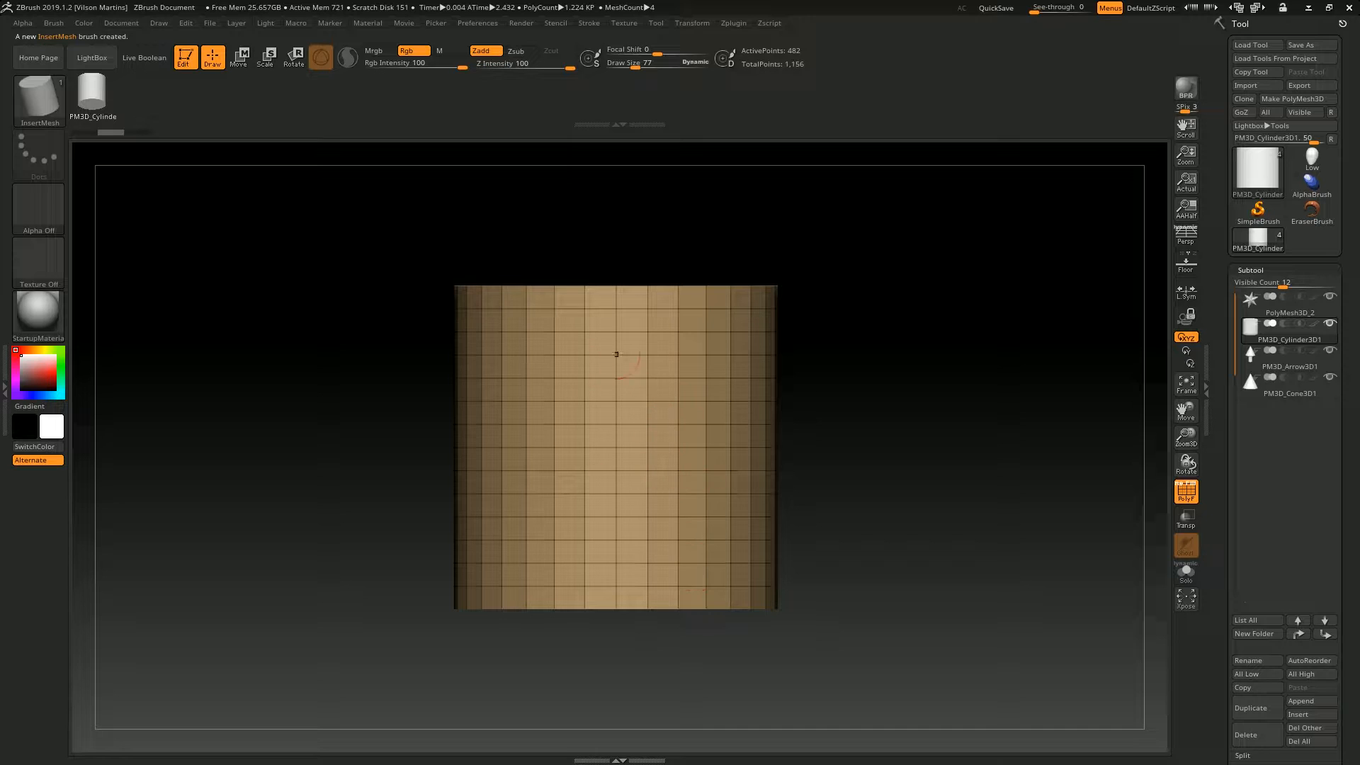
# Create another new InsertMesh brush from the cylinder with its flat cap facing the view
pyautogui.moveTo(878, 241)
pyautogui.mouseDown()
pyautogui.moveTo(890, 258)
pyautogui.moveTo(861, 319)
pyautogui.moveTo(854, 411)
pyautogui.moveTo(886, 263)
pyautogui.mouseUp()
pyautogui.keyDown('alt'); pyautogui.moveTo(886, 262); pyautogui.dragTo(851, 390); pyautogui.keyUp('alt')
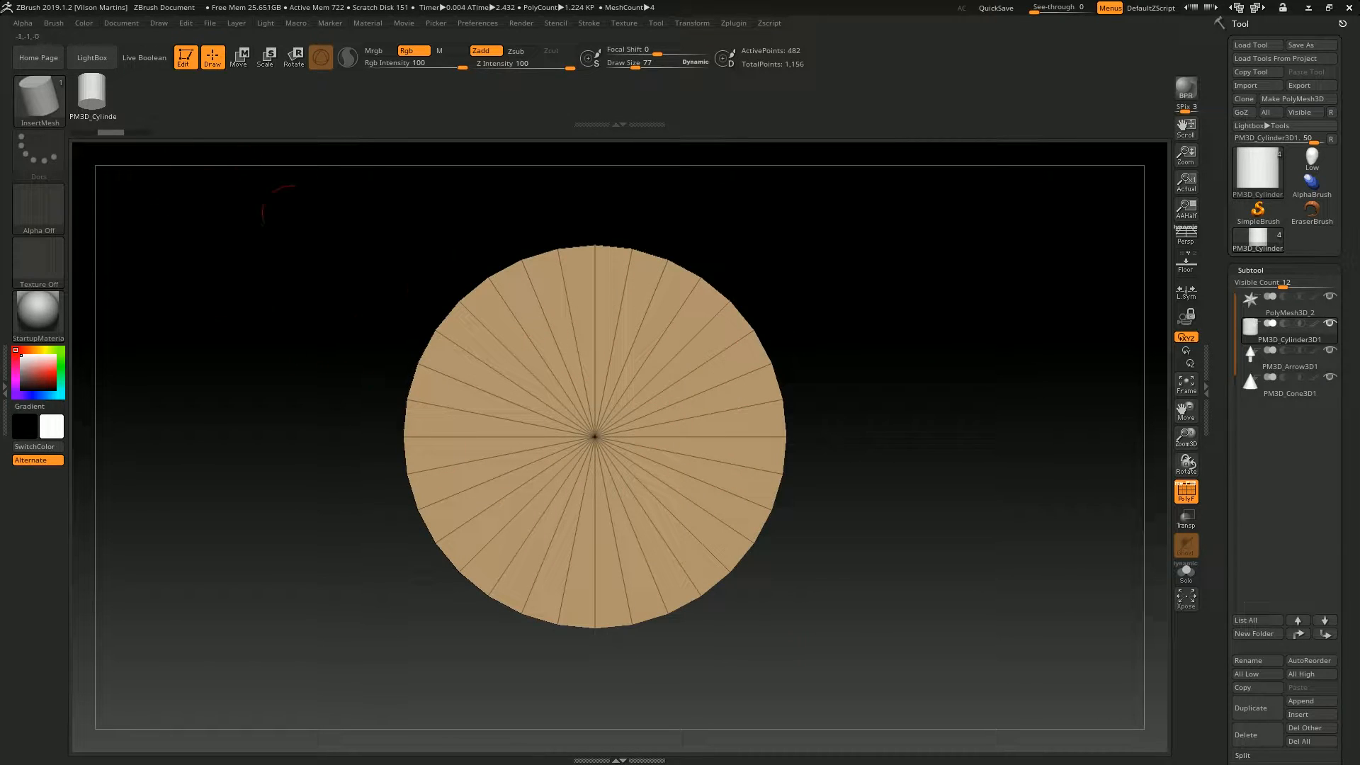
pyautogui.press('b')
pyautogui.click(300, 421)
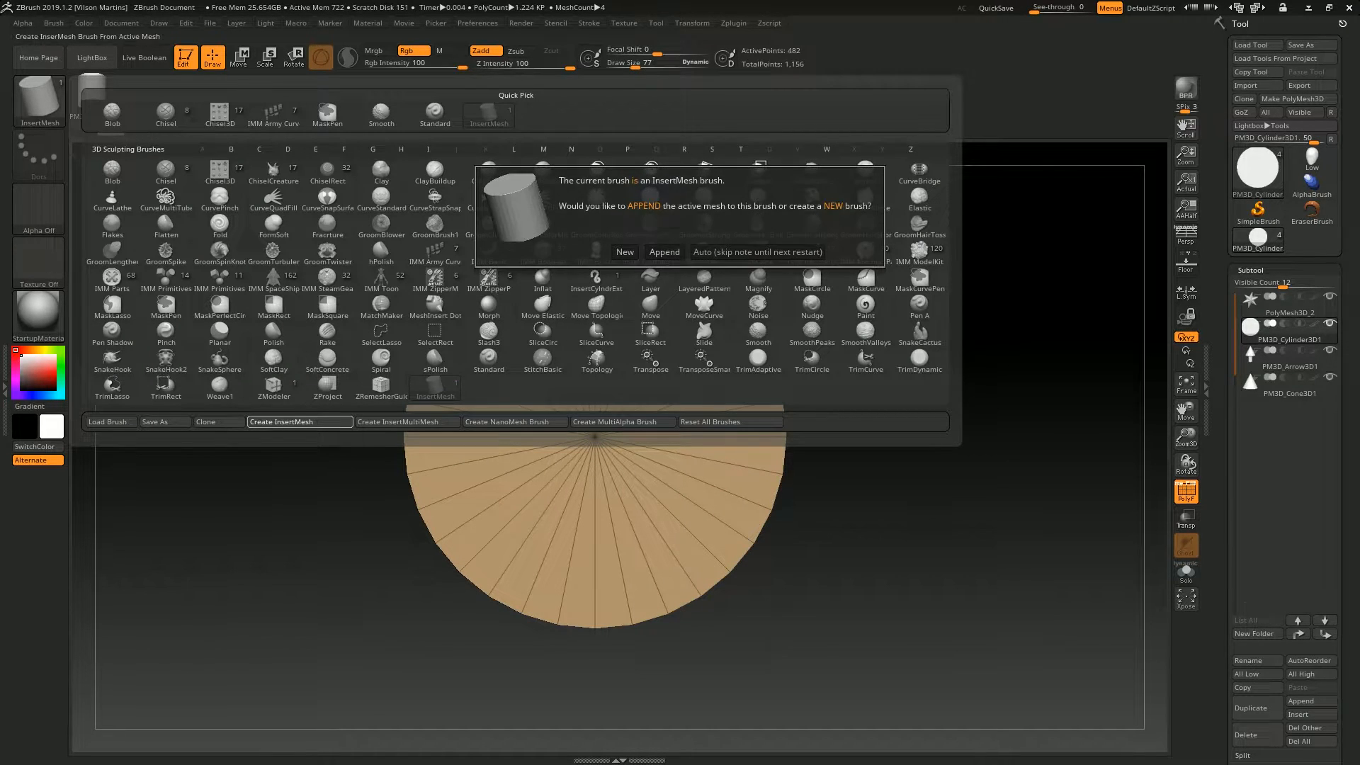
pyautogui.click(625, 252)
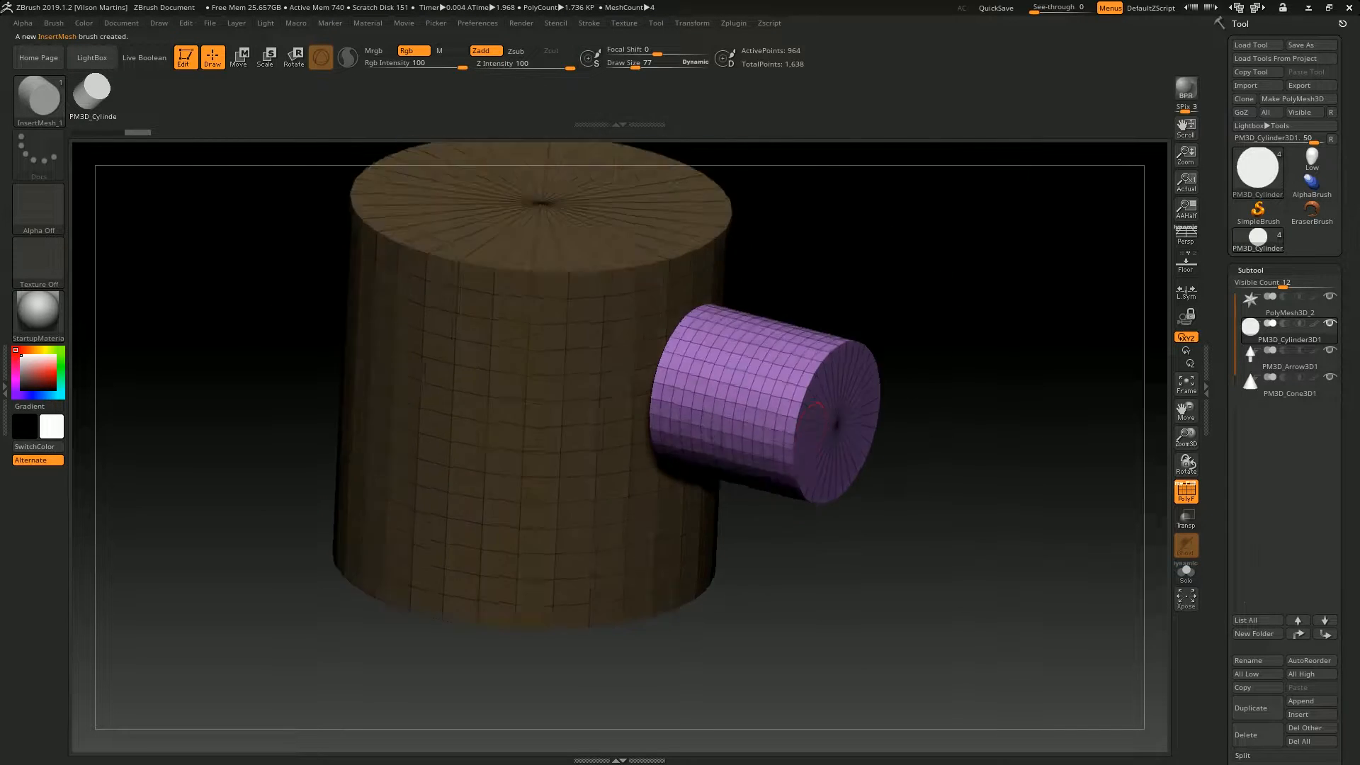
# Inspect the test cylinder inserted on the side with the cap-oriented brush, and undo the insertion
pyautogui.moveTo(815, 421); pyautogui.dragTo(736, 287)
pyautogui.hotkey('ctrl', 'z')
pyautogui.hotkey('ctrl', 'z')
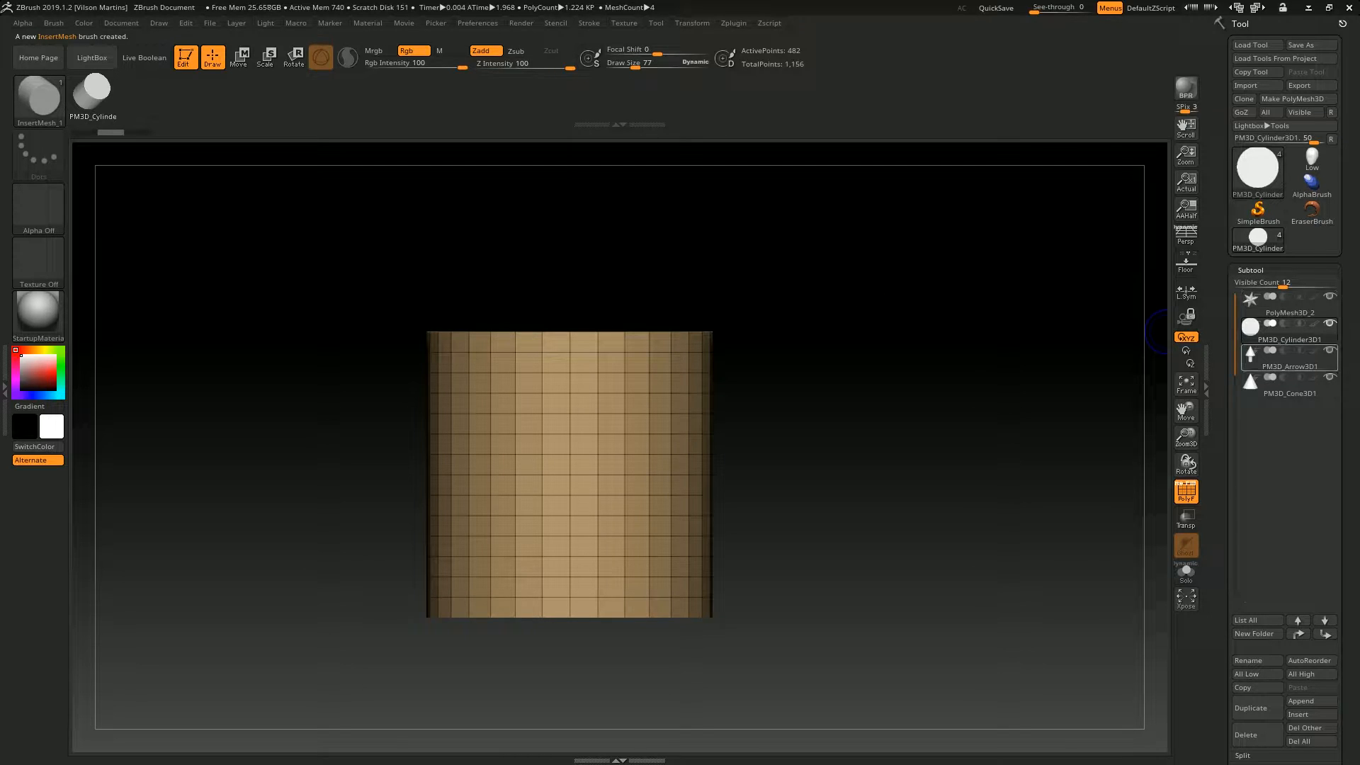
# Rotate the cylinder subtool about its horizontal axis so its flat cap faces the front view
pyautogui.moveTo(719, 266); pyautogui.dragTo(817, 276)
pyautogui.moveTo(772, 383)
pyautogui.mouseDown()
pyautogui.moveTo(843, 347)
pyautogui.moveTo(889, 361)
pyautogui.moveTo(879, 453)
pyautogui.moveTo(886, 357)
pyautogui.moveTo(822, 368)
pyautogui.mouseUp()
pyautogui.press('f')
pyautogui.hotkey('shift', 'f')
pyautogui.hotkey('shift', 'f')
pyautogui.press('w')
pyautogui.press('q')
pyautogui.press('w')
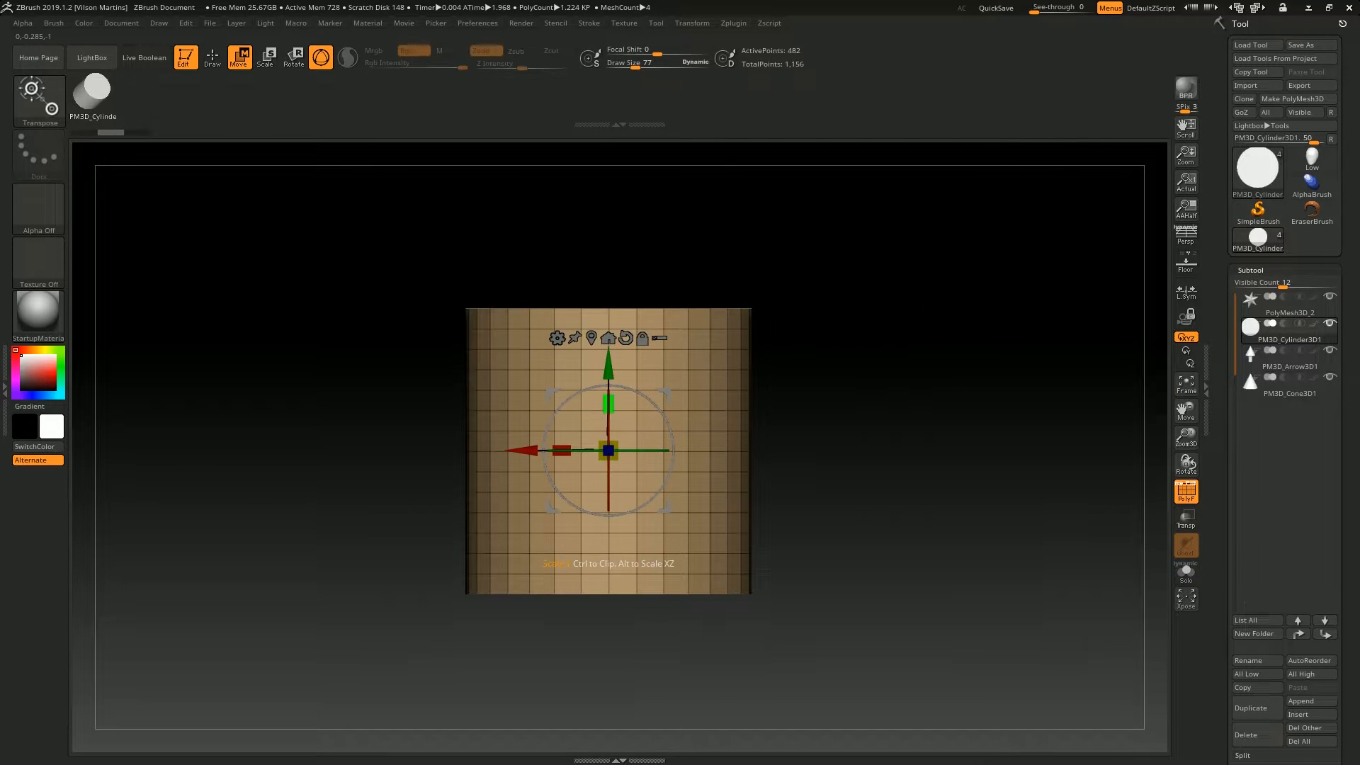
pyautogui.keyDown('shift'); pyautogui.moveTo(608, 423); pyautogui.dragTo(608, 516); pyautogui.keyUp('shift')
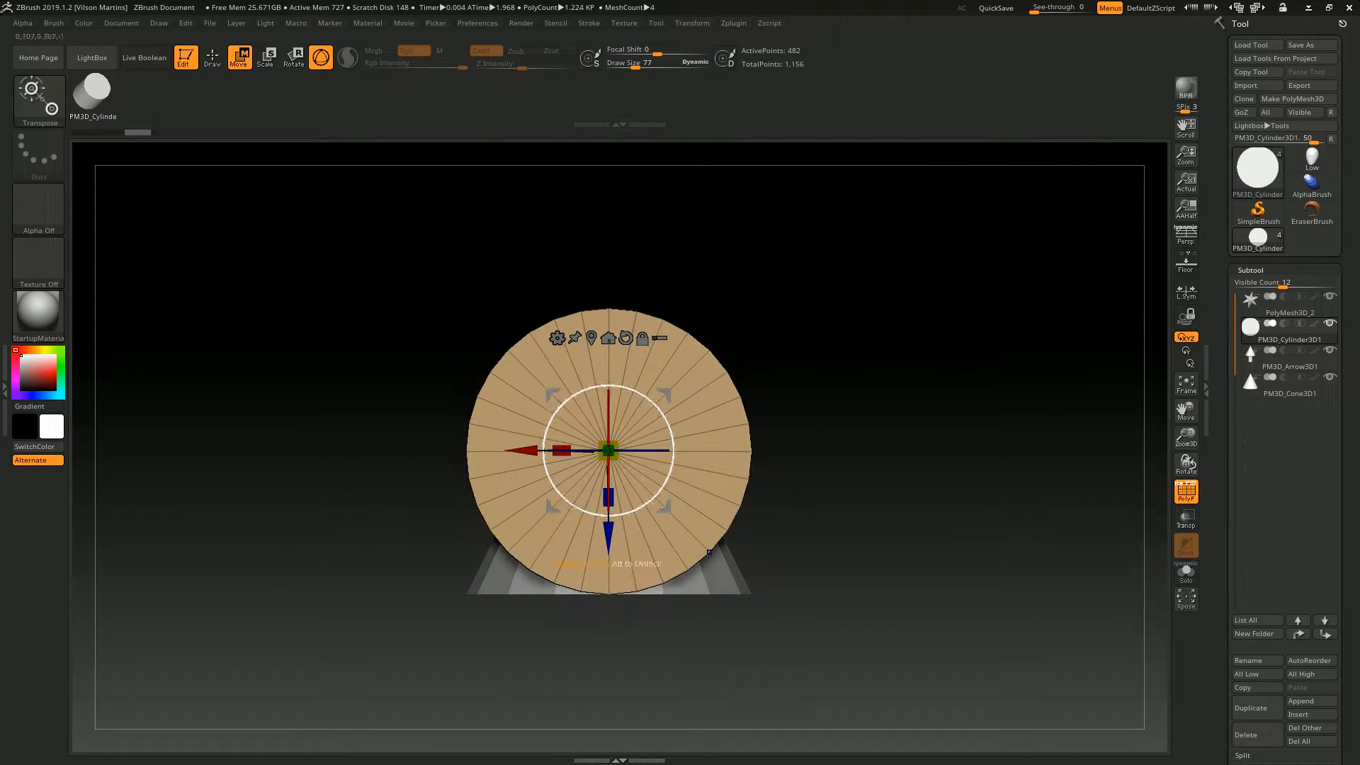
pyautogui.press('q')
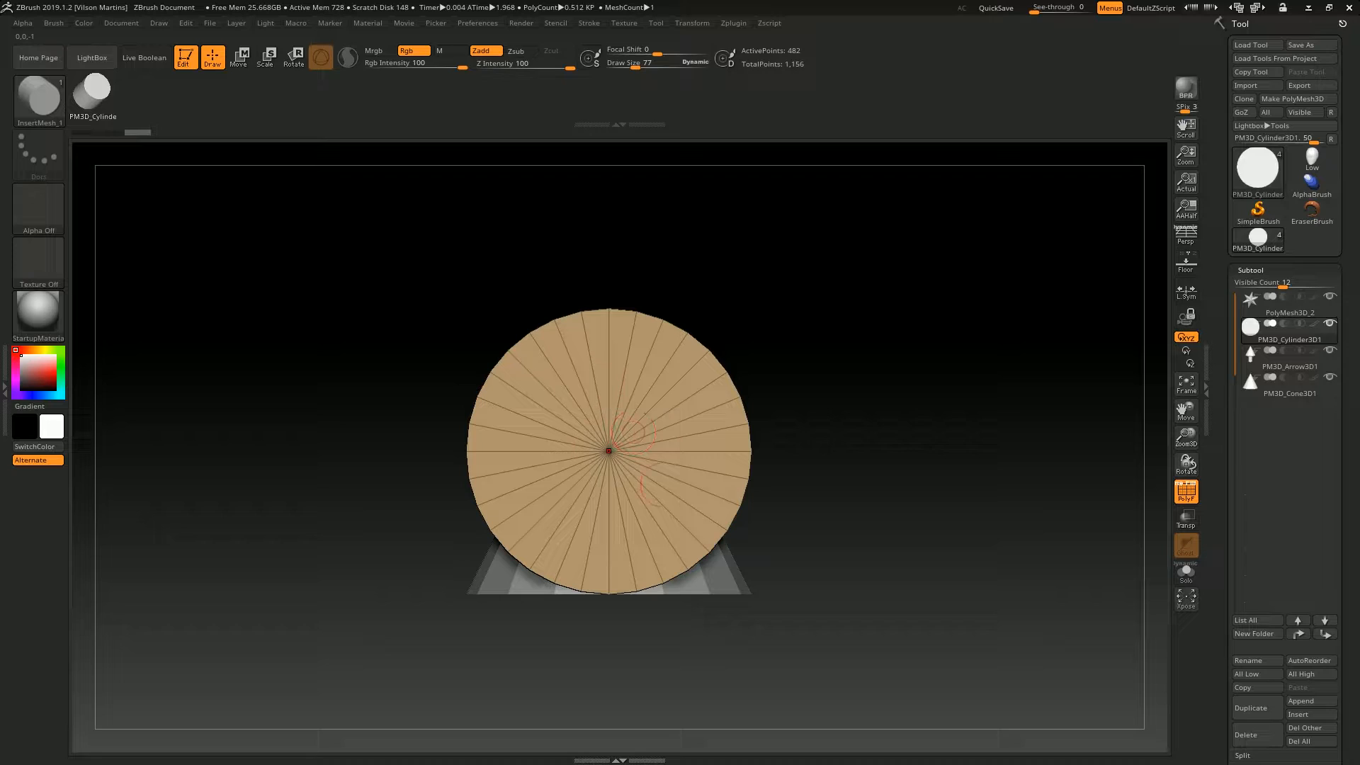
# Isolate the PM3D_Arrow3D1 subtool and rotate it so its tip points toward the front view
pyautogui.press('Down')
pyautogui.hotkey('shift', 's')
pyautogui.press('w')
pyautogui.keyDown('shift'); pyautogui.moveTo(608, 489); pyautogui.dragTo(608, 545); pyautogui.keyUp('shift')
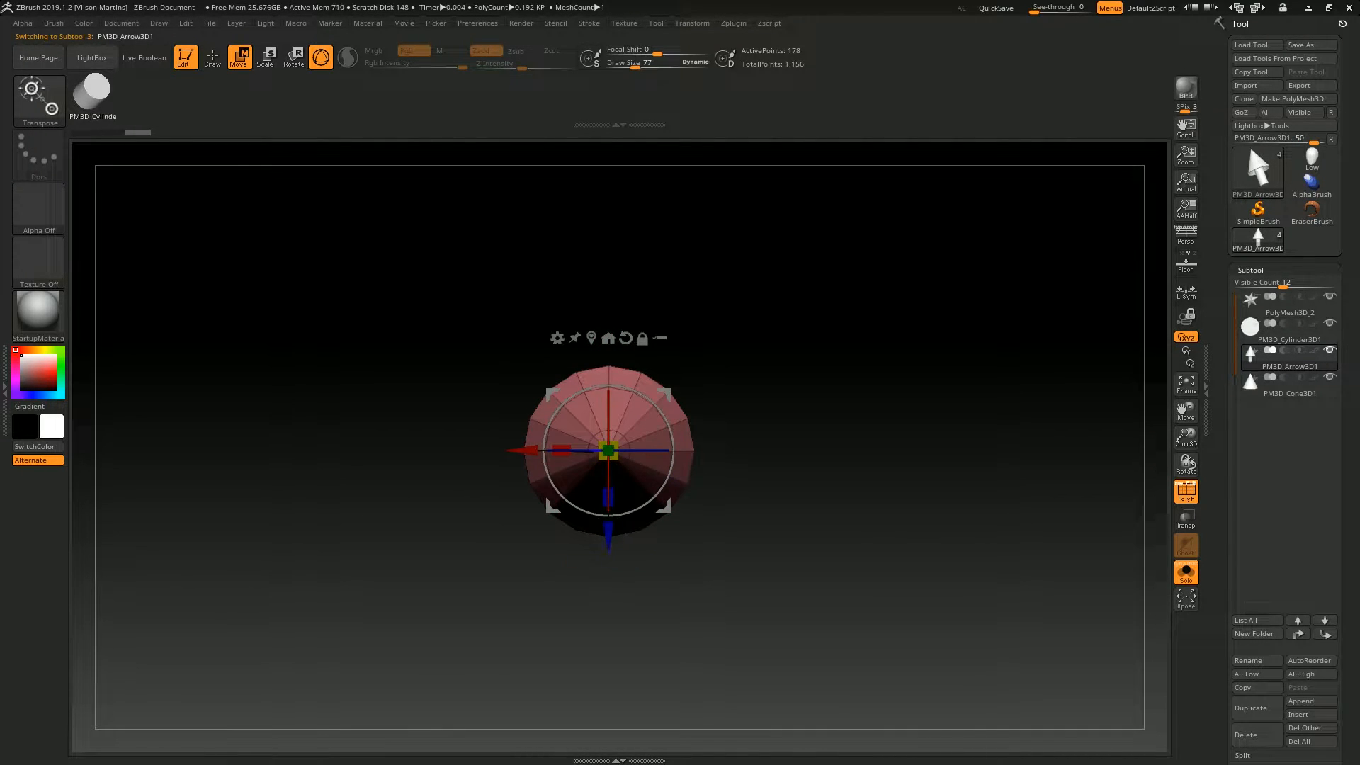
# Rotate the PM3D_Cone3D1 subtool so its tip points toward the front view
pyautogui.click(1289, 385)
pyautogui.keyDown('shift'); pyautogui.moveTo(608, 489); pyautogui.dragTo(608, 546); pyautogui.keyUp('shift')
pyautogui.press('q')
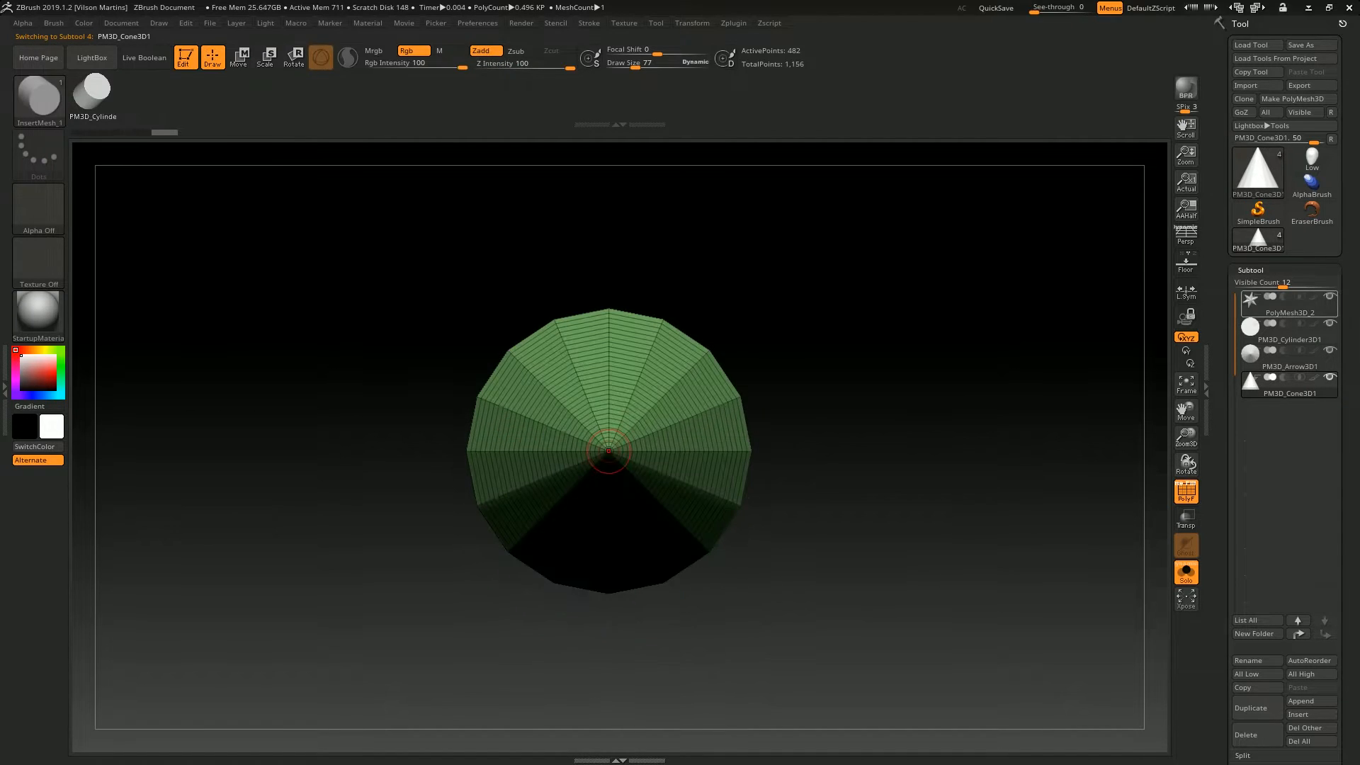
# Make the PolyMesh3D_2 star the active subtool and check its orientation
pyautogui.click(1290, 304)
pyautogui.hotkey('shift', 'f')
pyautogui.hotkey('shift', 'f')
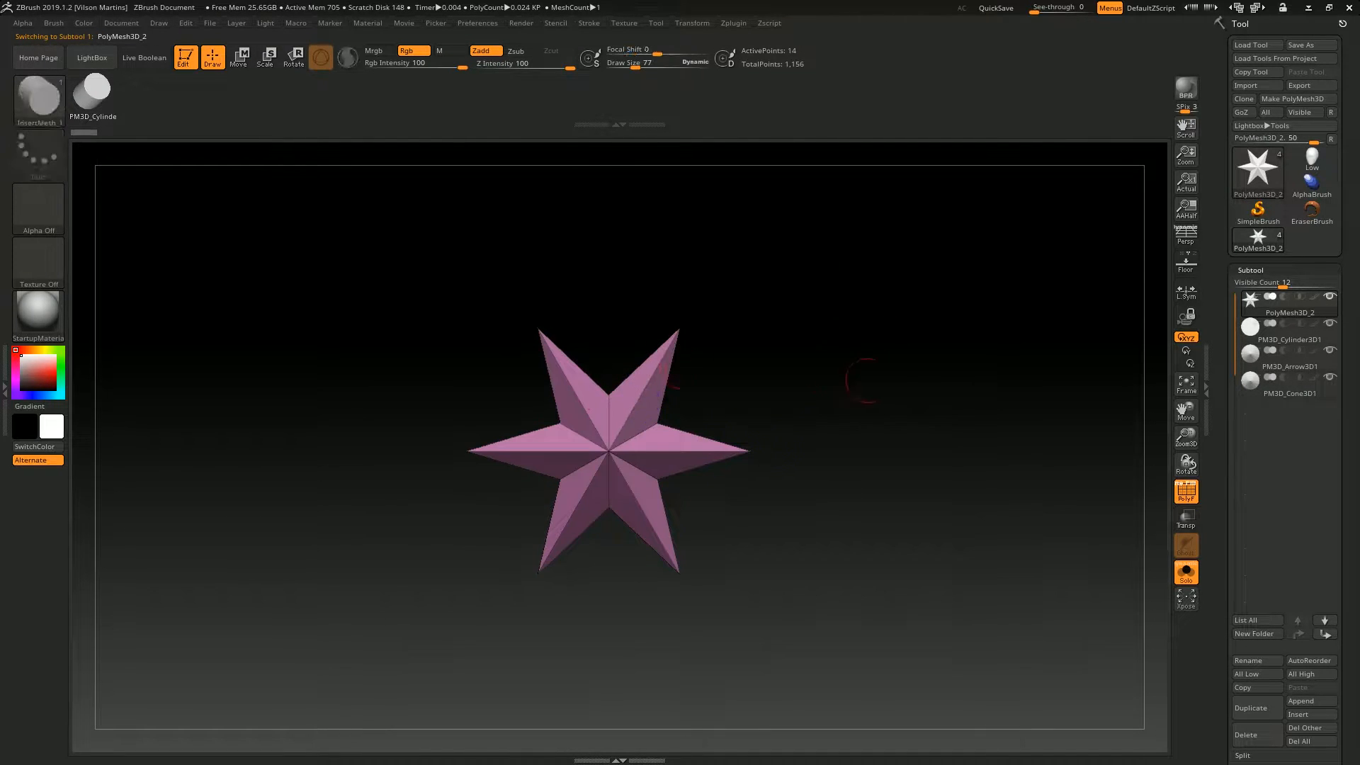
pyautogui.hotkey('ctrl', 'f')
pyautogui.moveTo(871, 319); pyautogui.dragTo(774, 316)
pyautogui.hotkey('ctrl', 'f')
# Try to rotate the star so it lies flat in the front view, and undo the rotation
pyautogui.press('w')
pyautogui.keyDown('shift'); pyautogui.moveTo(686, 386); pyautogui.dragTo(772, 389); pyautogui.keyUp('shift')
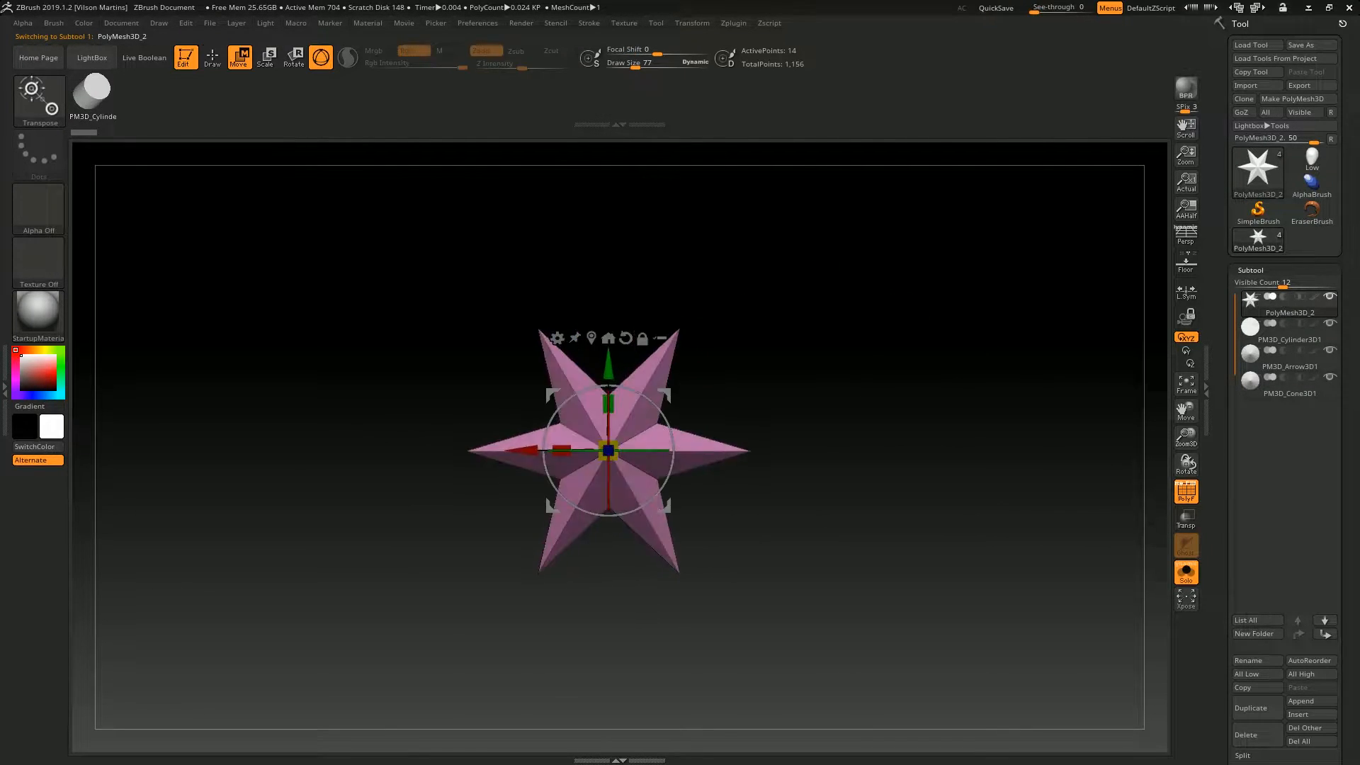
pyautogui.moveTo(609, 394); pyautogui.dragTo(609, 489)
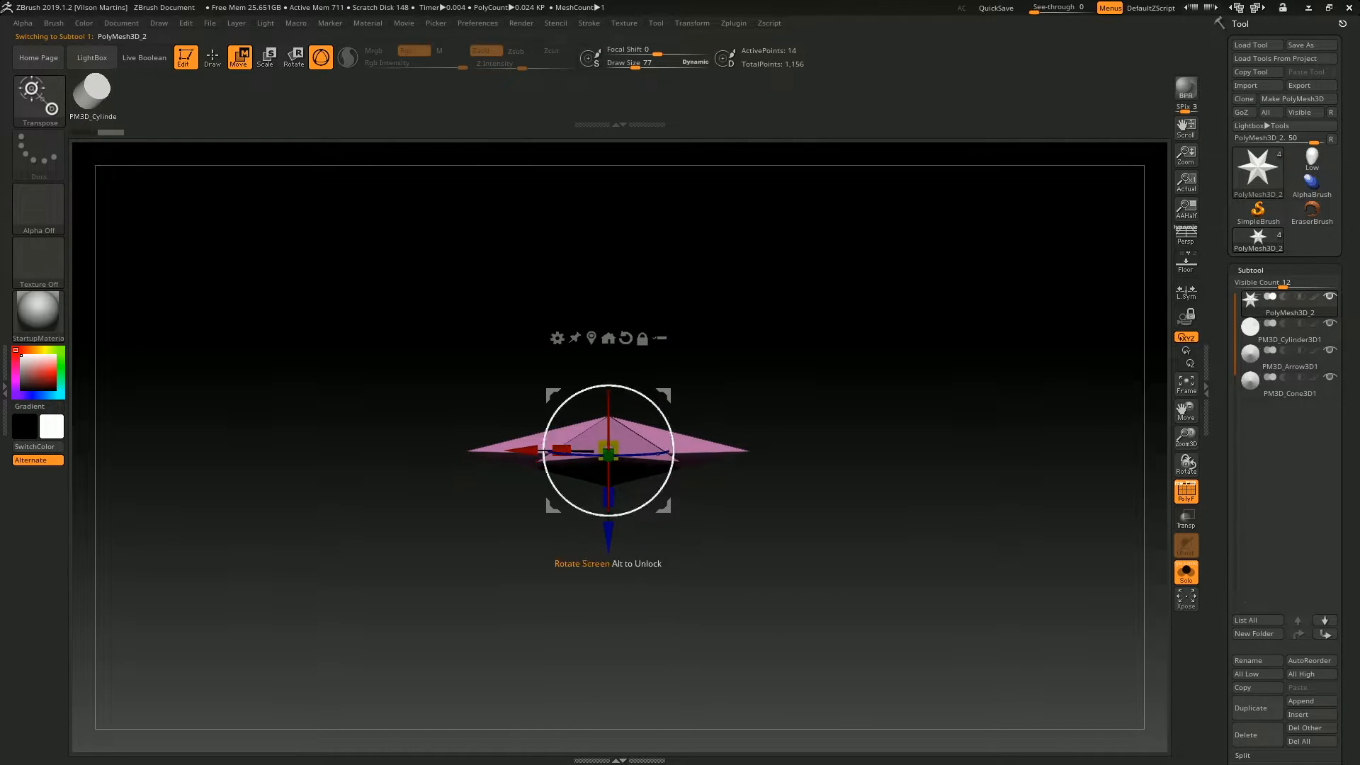
pyautogui.hotkey('ctrl', 'z')
pyautogui.press('q')
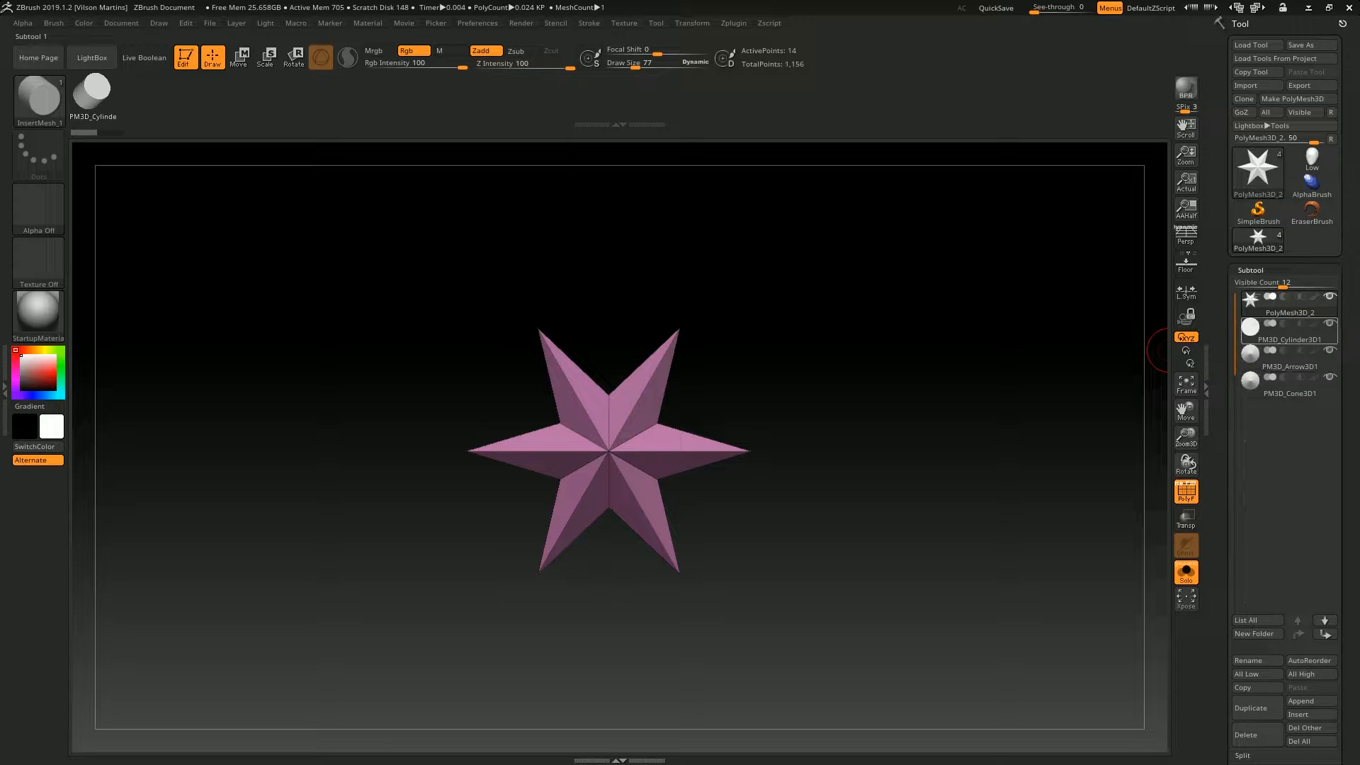
# Show all subtools again and dock the Brush palette beside the canvas with its Create options expanded
pyautogui.click(1186, 572)
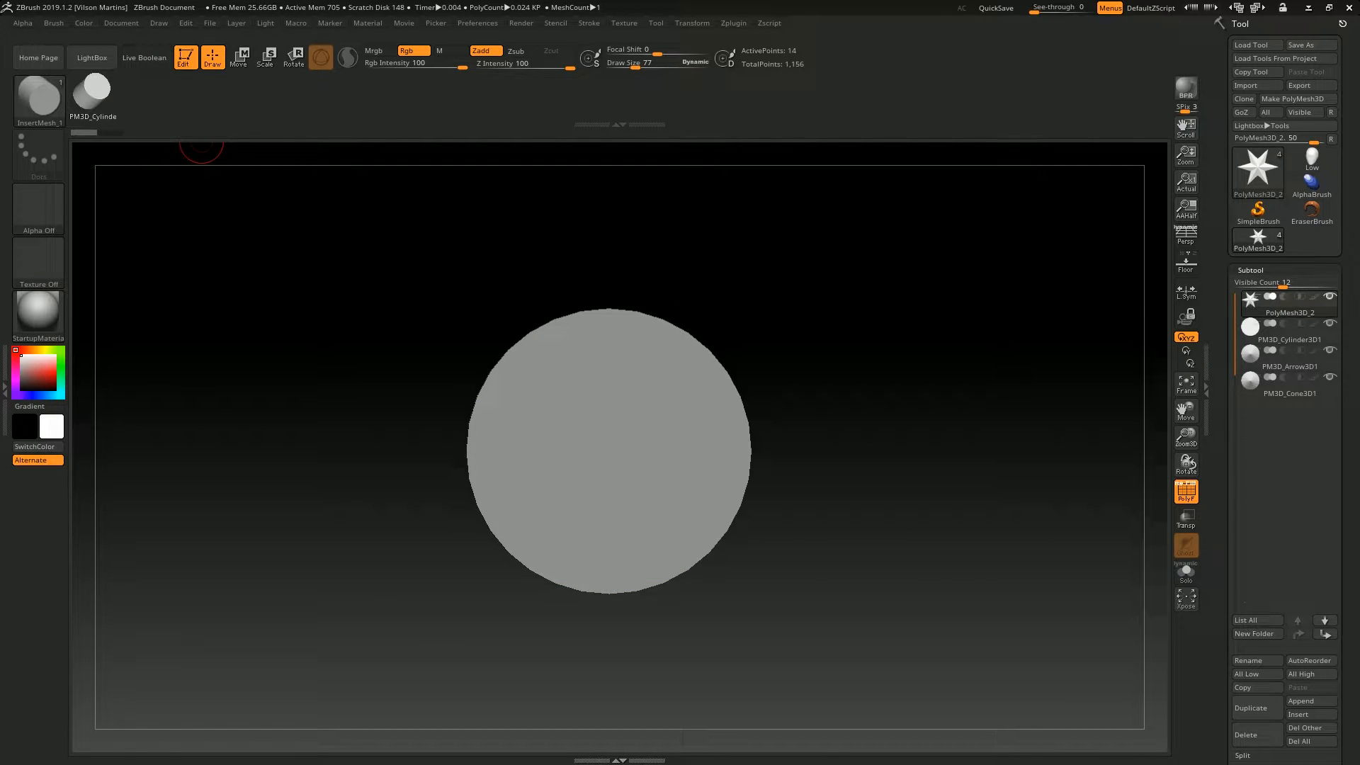
pyautogui.click(4, 390)
pyautogui.click(202, 23)
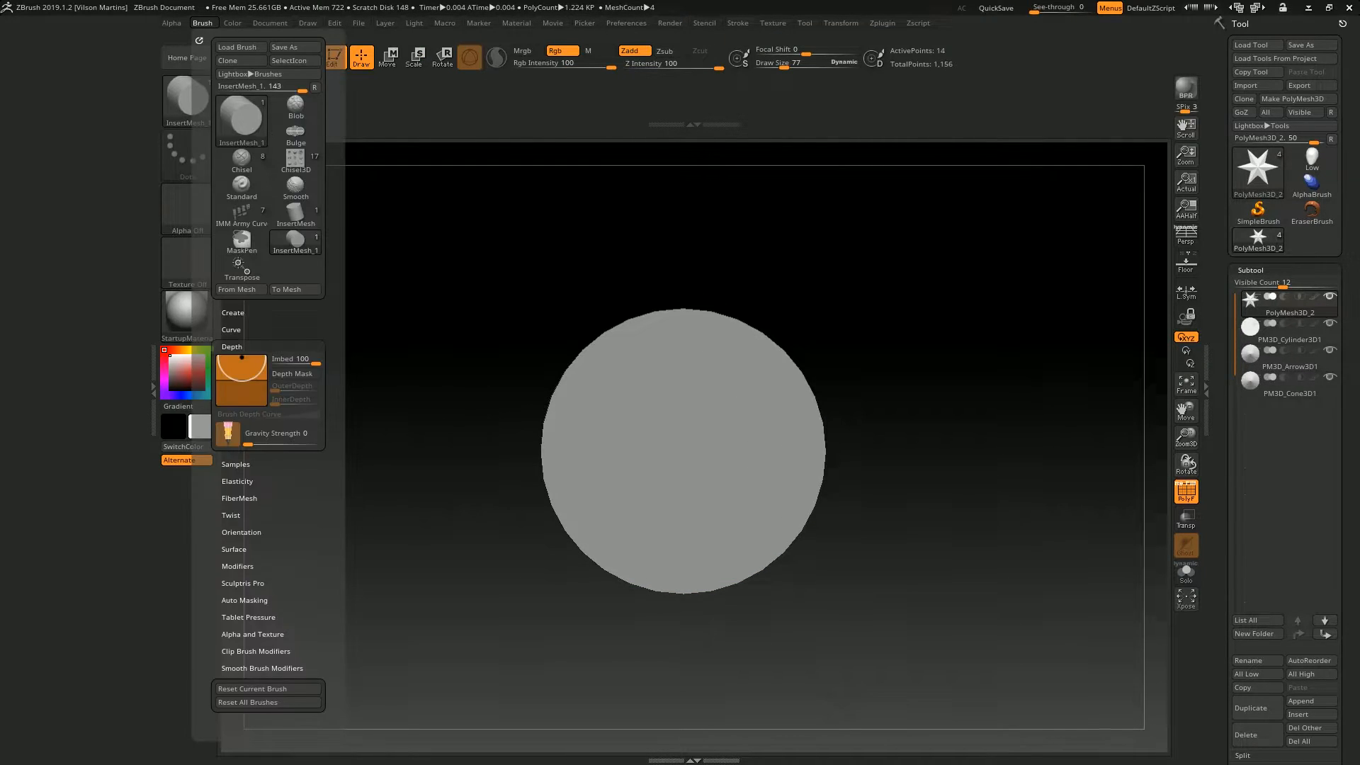
pyautogui.click(197, 32)
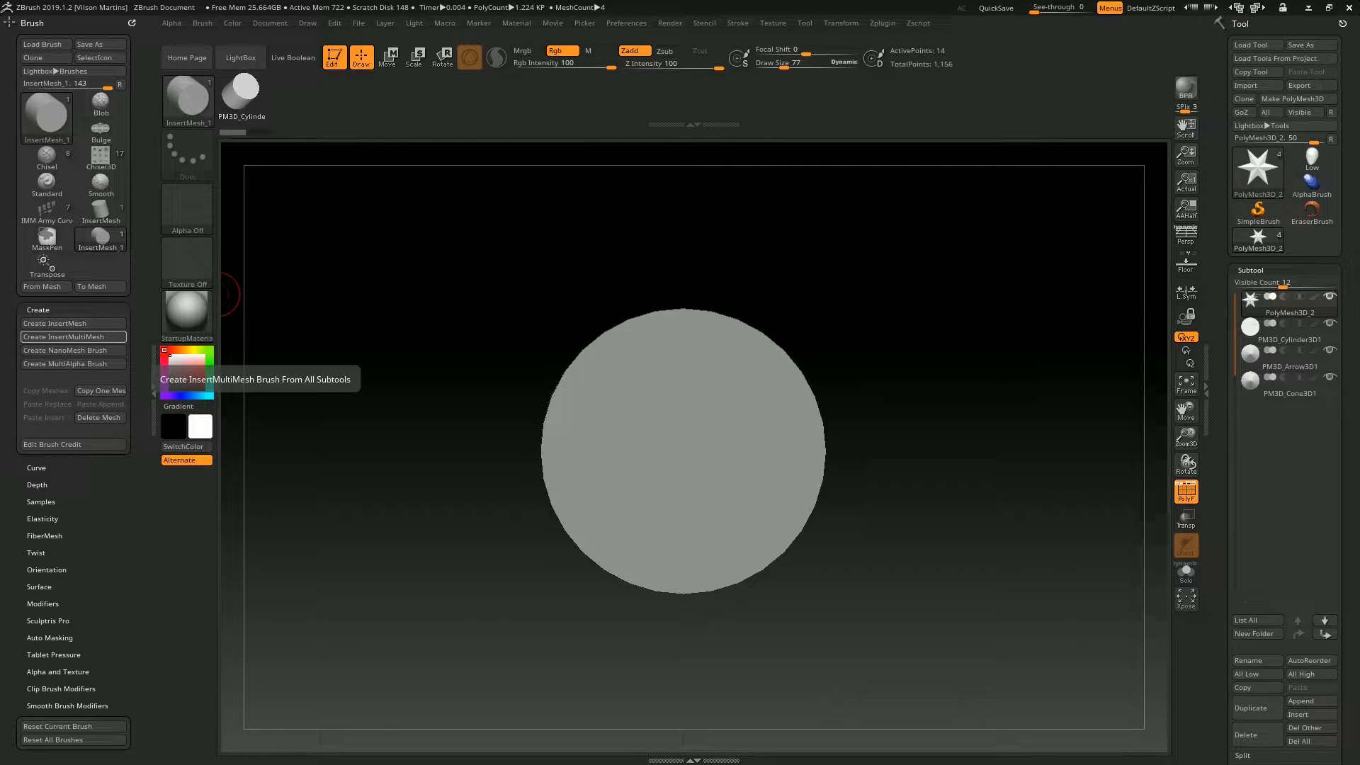
# Create an InsertMultiMesh brush from all four subtools
pyautogui.click(73, 336)
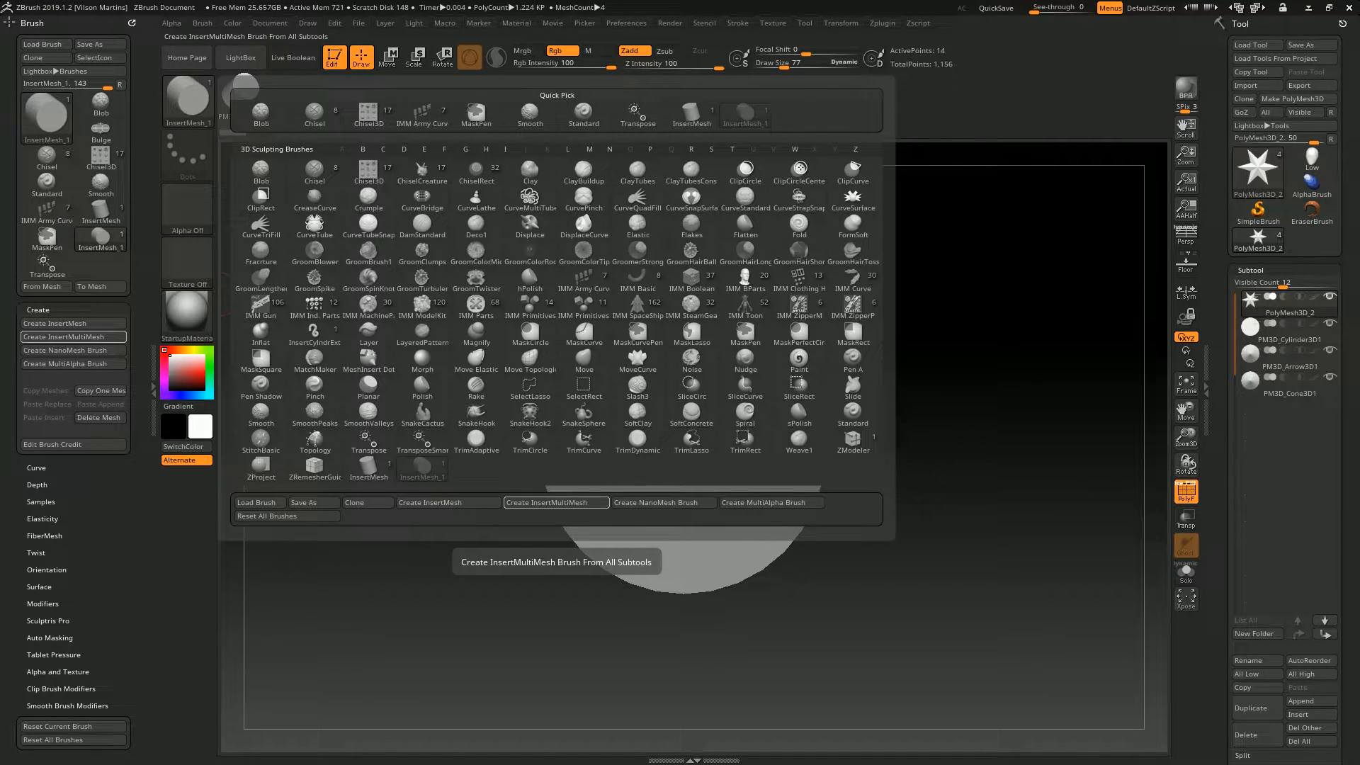
pyautogui.click(556, 502)
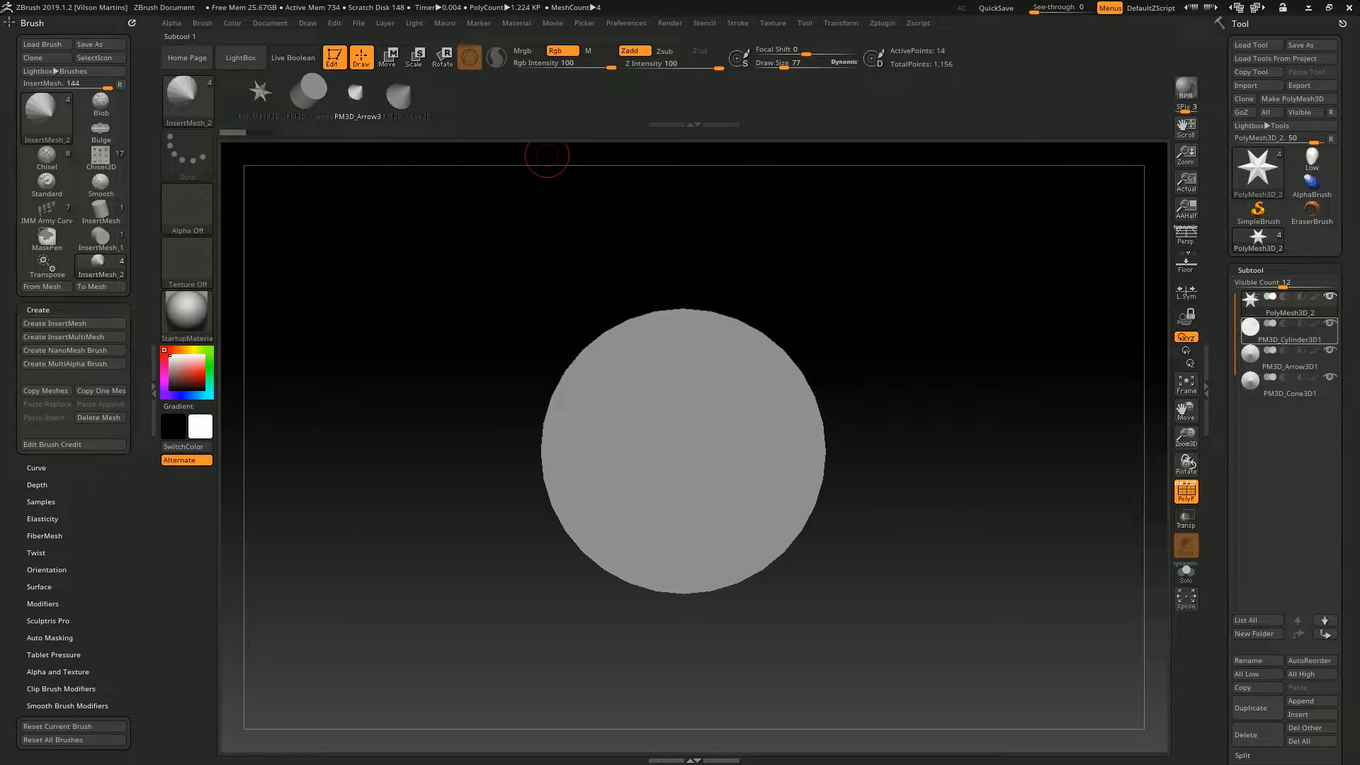
# Reorder the subtools as cylinder, cone, star and arrow, and create another InsertMultiMesh brush from them
pyautogui.moveTo(1301, 382); pyautogui.dragTo(1301, 325)
pyautogui.click(187, 100)
pyautogui.click(550, 422)
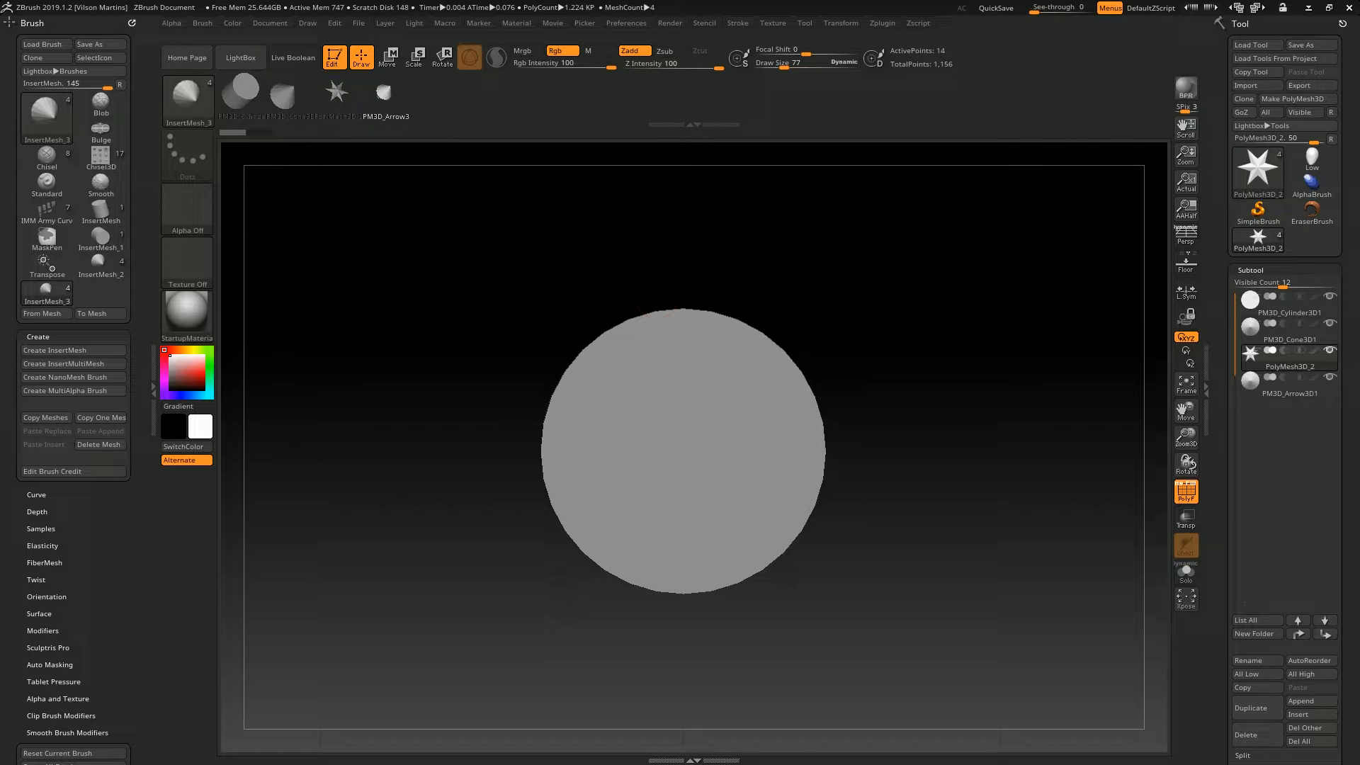
# Test the new brush by inserting its star, arrow, cone and cylinder meshes onto the cylinder's front face
pyautogui.press('Left')
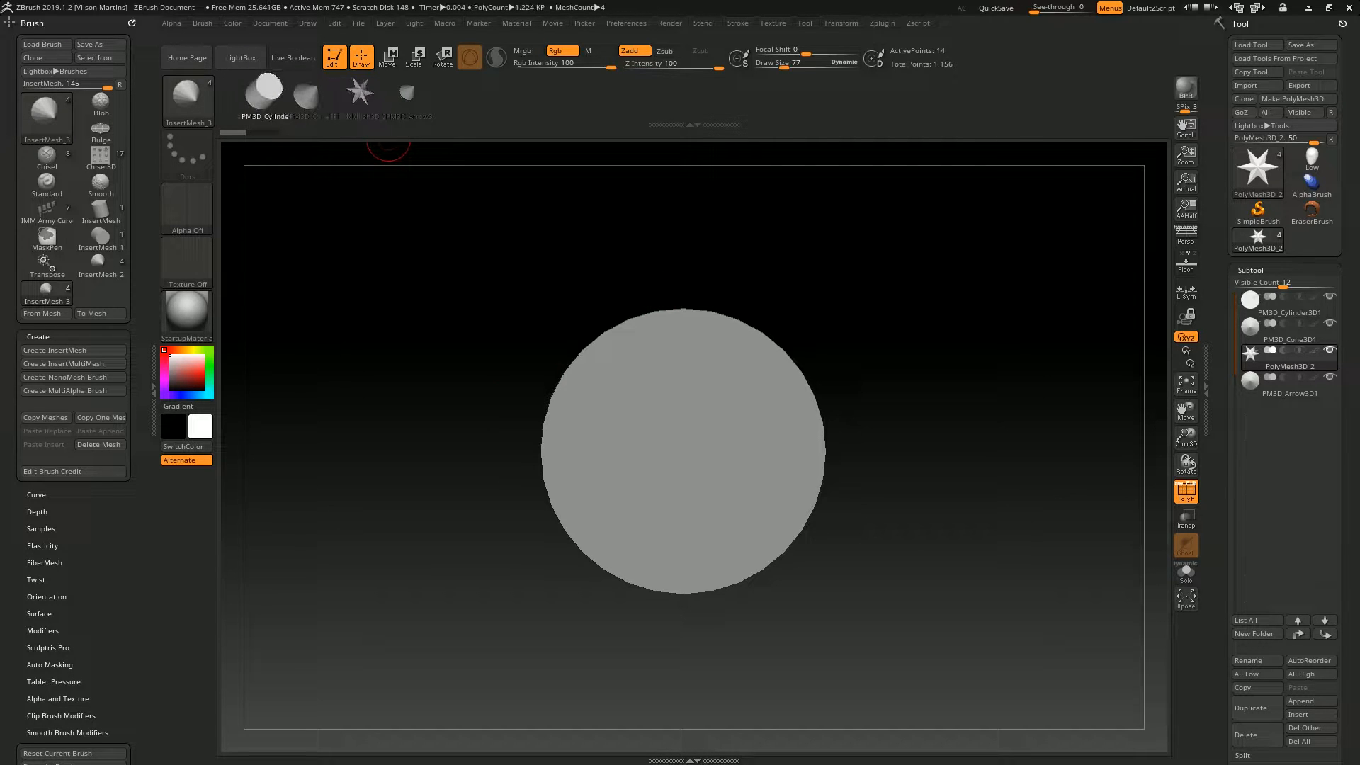
pyautogui.moveTo(676, 370); pyautogui.dragTo(684, 302)
pyautogui.click(510, 93)
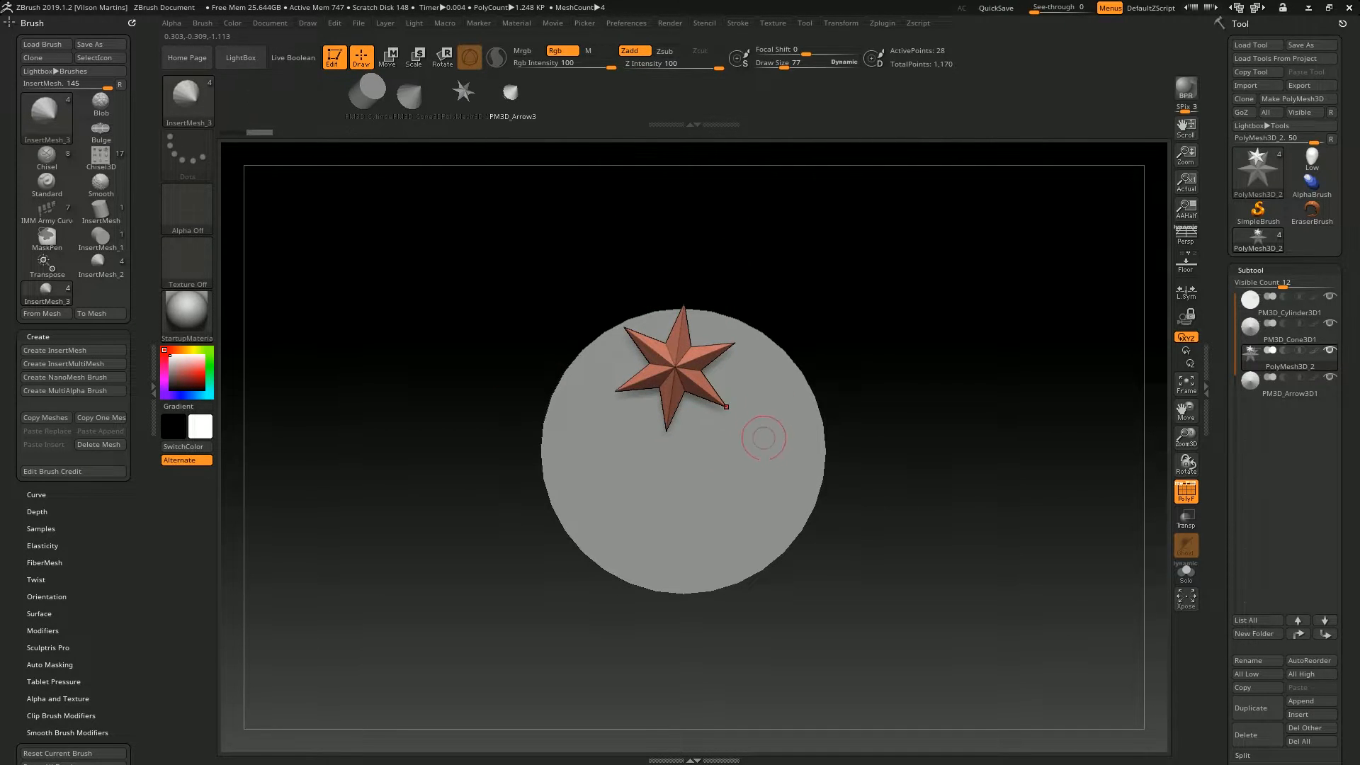
pyautogui.moveTo(775, 446); pyautogui.dragTo(777, 396)
pyautogui.click(411, 96)
pyautogui.moveTo(642, 504); pyautogui.dragTo(653, 420)
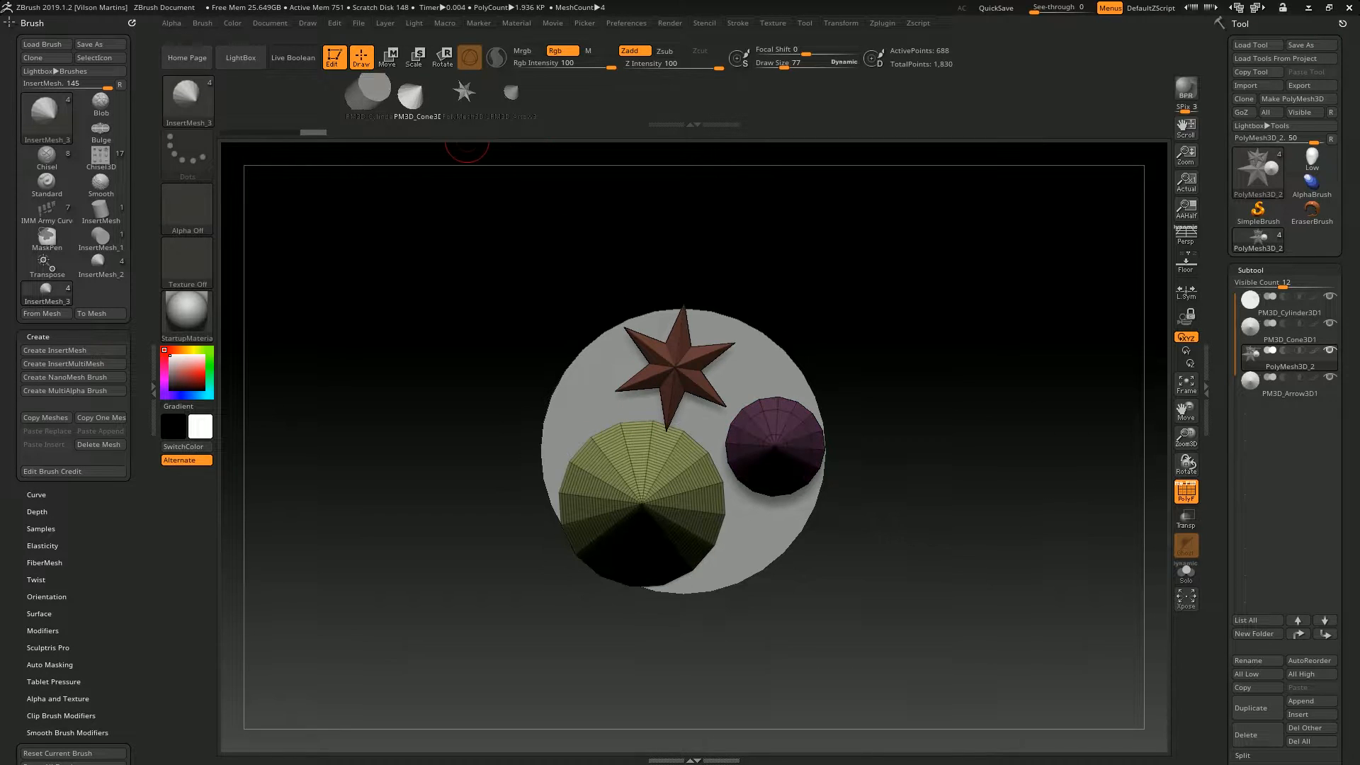
pyautogui.click(370, 92)
pyautogui.moveTo(572, 402); pyautogui.dragTo(572, 340)
pyautogui.moveTo(669, 273); pyautogui.dragTo(958, 256)
pyautogui.moveTo(1027, 385); pyautogui.dragTo(776, 394)
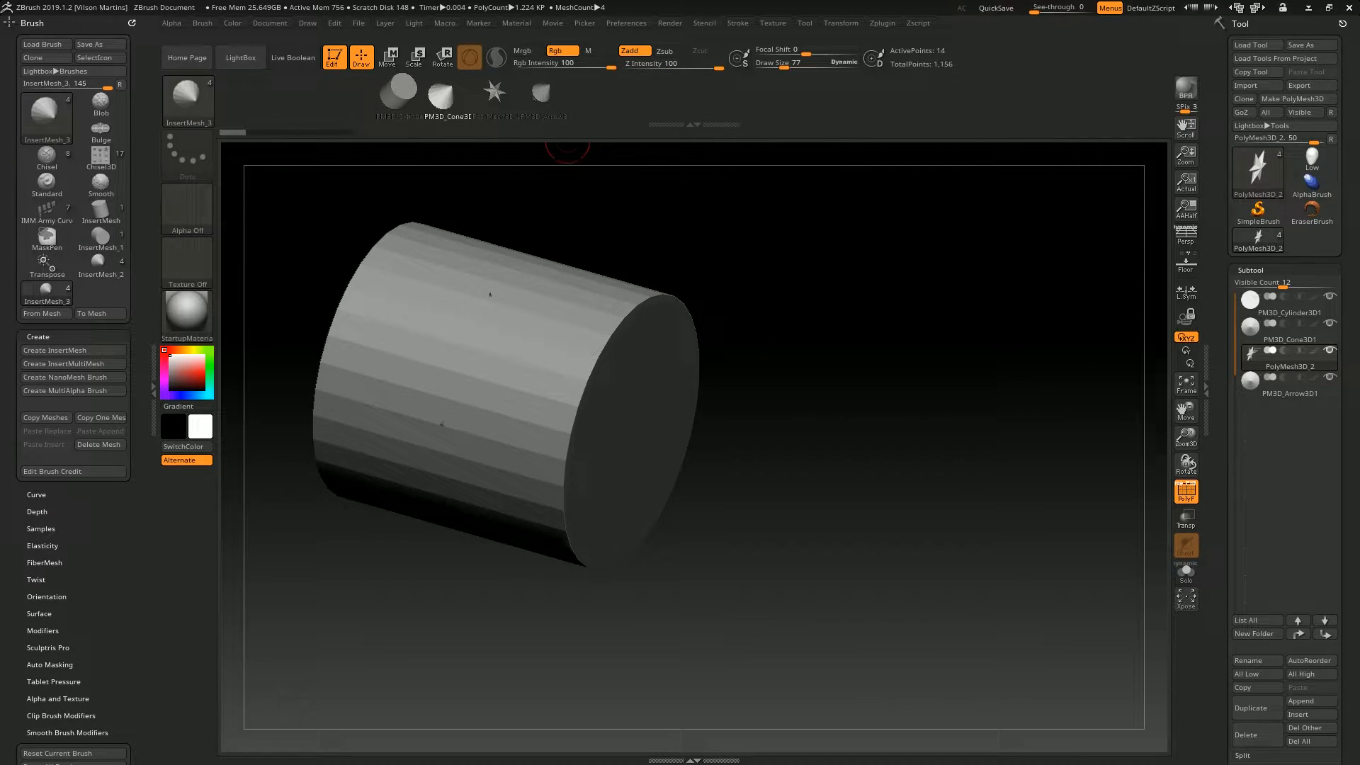
# Insert the brush's star mesh onto the cylinder's end face and view it from the side
pyautogui.click(495, 92)
pyautogui.moveTo(656, 431); pyautogui.dragTo(690, 376)
pyautogui.moveTo(744, 333); pyautogui.dragTo(840, 294)
pyautogui.keyDown('ctrl'); pyautogui.moveTo(824, 311); pyautogui.dragTo(732, 410, button='right'); pyautogui.keyUp('ctrl')
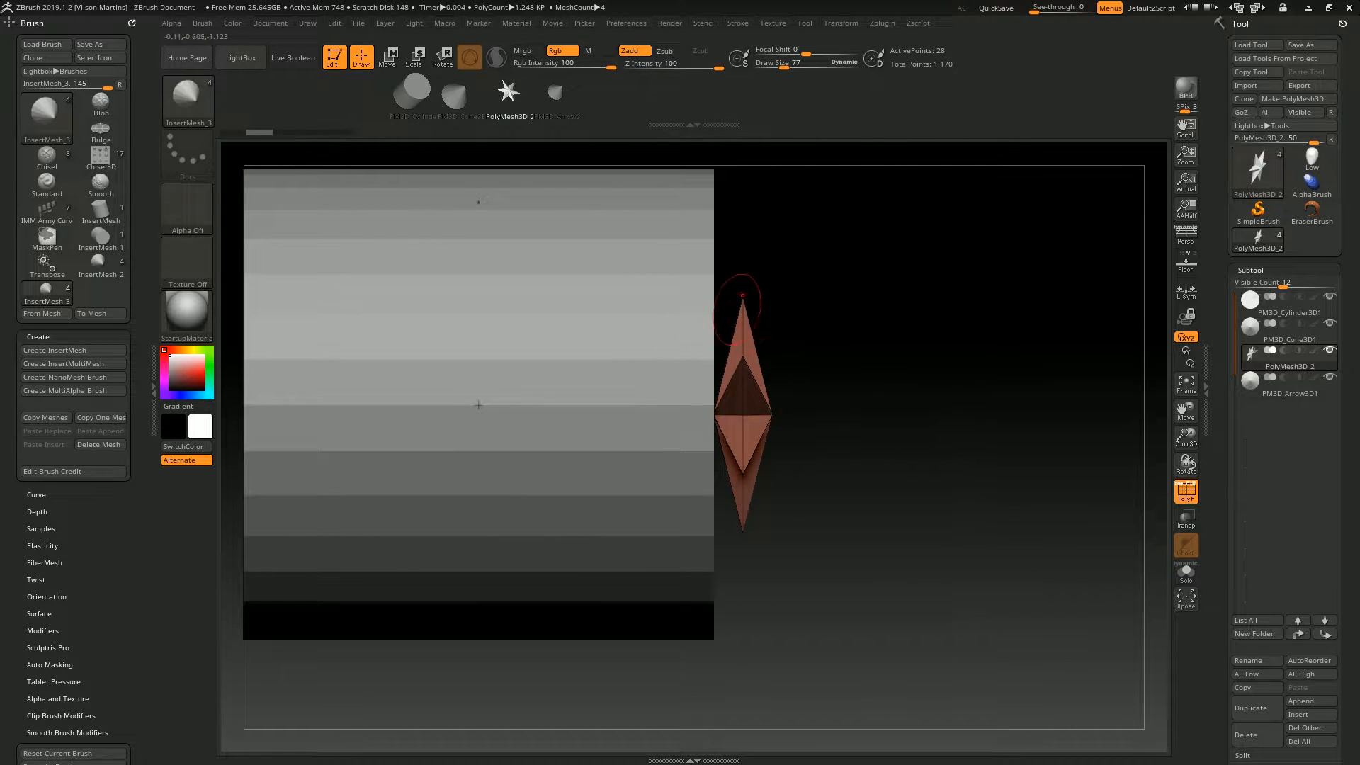
pyautogui.keyDown('alt'); pyautogui.moveTo(742, 299); pyautogui.dragTo(711, 374, button='right'); pyautogui.keyUp('alt')
pyautogui.keyDown('shift'); pyautogui.moveTo(794, 349); pyautogui.dragTo(526, 152, button='right'); pyautogui.keyUp('shift')
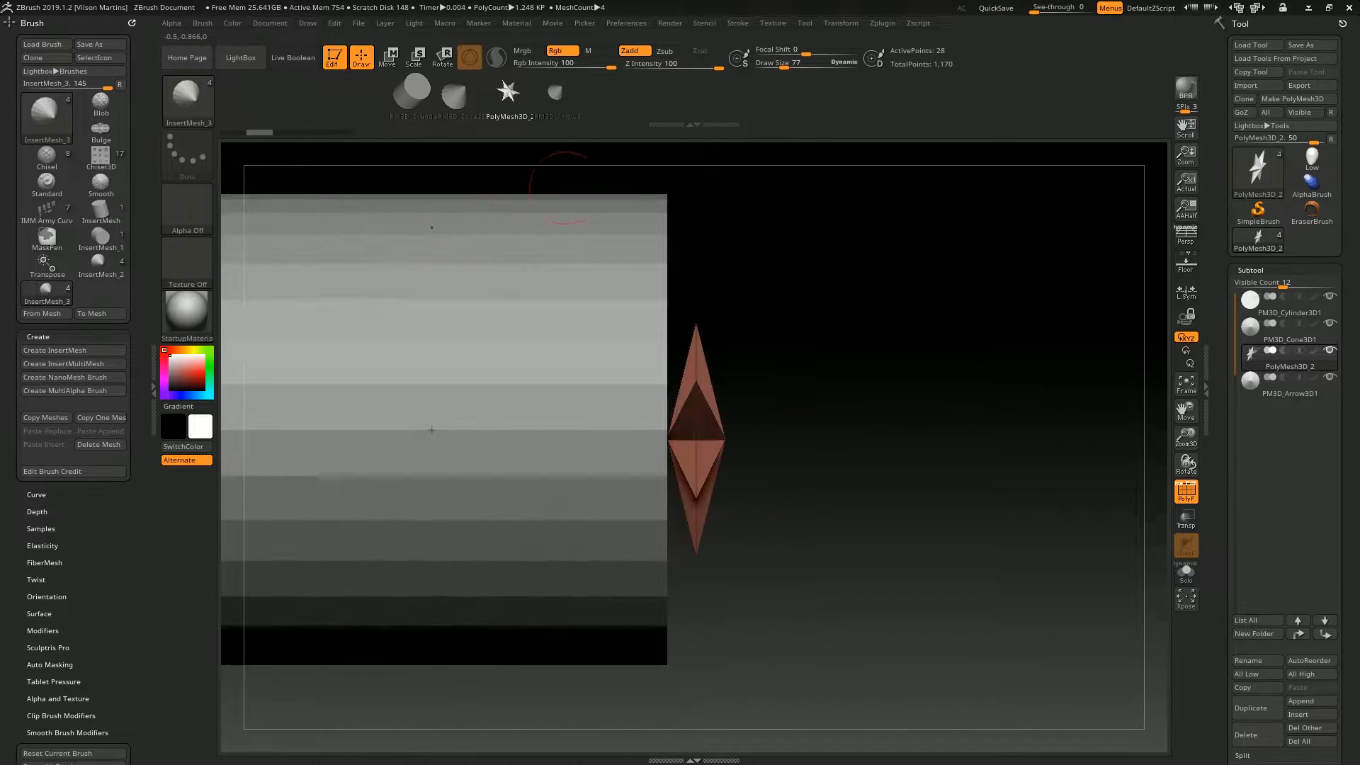
# Examine from the side how deep the inserted star sits against the cylinder's end face
pyautogui.keyDown('ctrl'); pyautogui.moveTo(723, 238); pyautogui.dragTo(500, 134, button='right'); pyautogui.keyUp('ctrl')
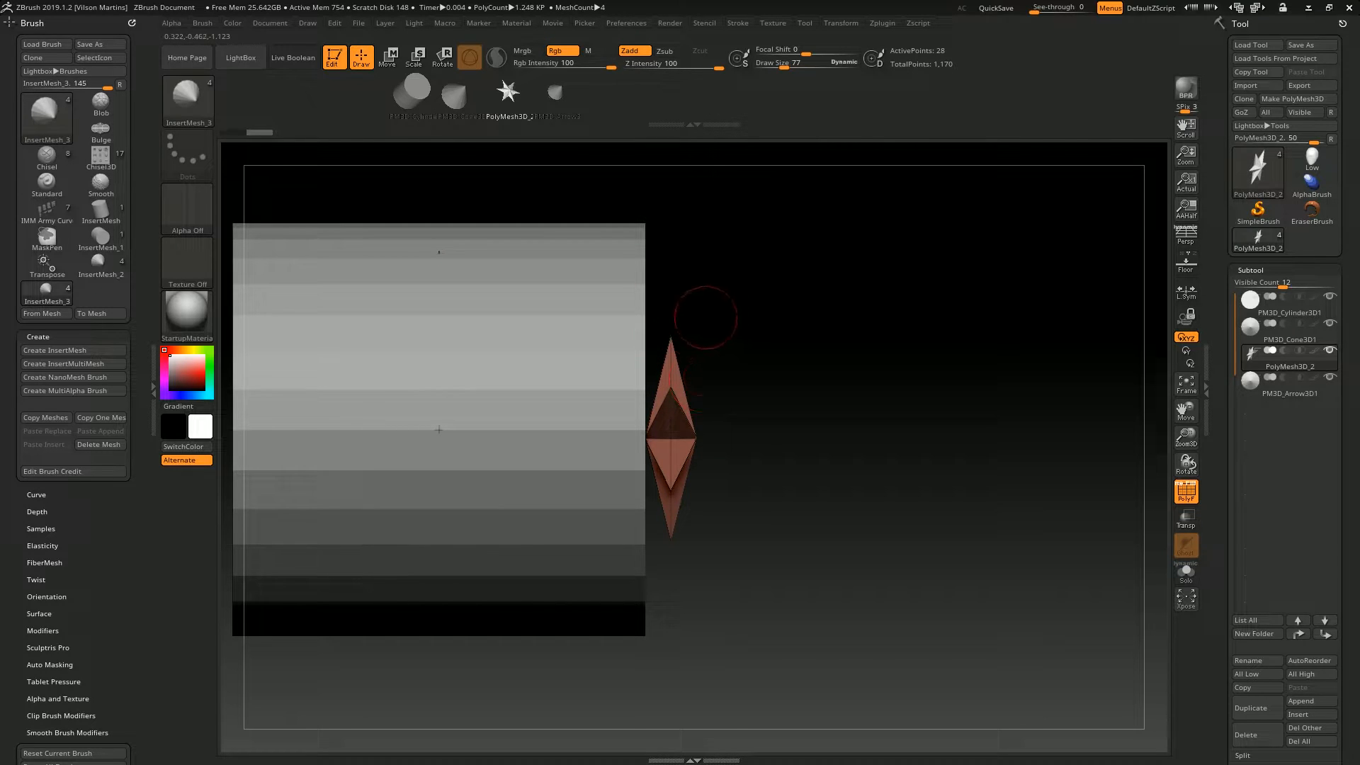
pyautogui.hotkey('ctrl', 'z')
pyautogui.hotkey('ctrl', 'shift', 'z')
pyautogui.keyDown('alt'); pyautogui.moveTo(674, 339); pyautogui.dragTo(669, 373, button='right'); pyautogui.keyUp('alt')
pyautogui.keyDown('ctrl'); pyautogui.moveTo(670, 373); pyautogui.dragTo(695, 320, button='right'); pyautogui.keyUp('ctrl')
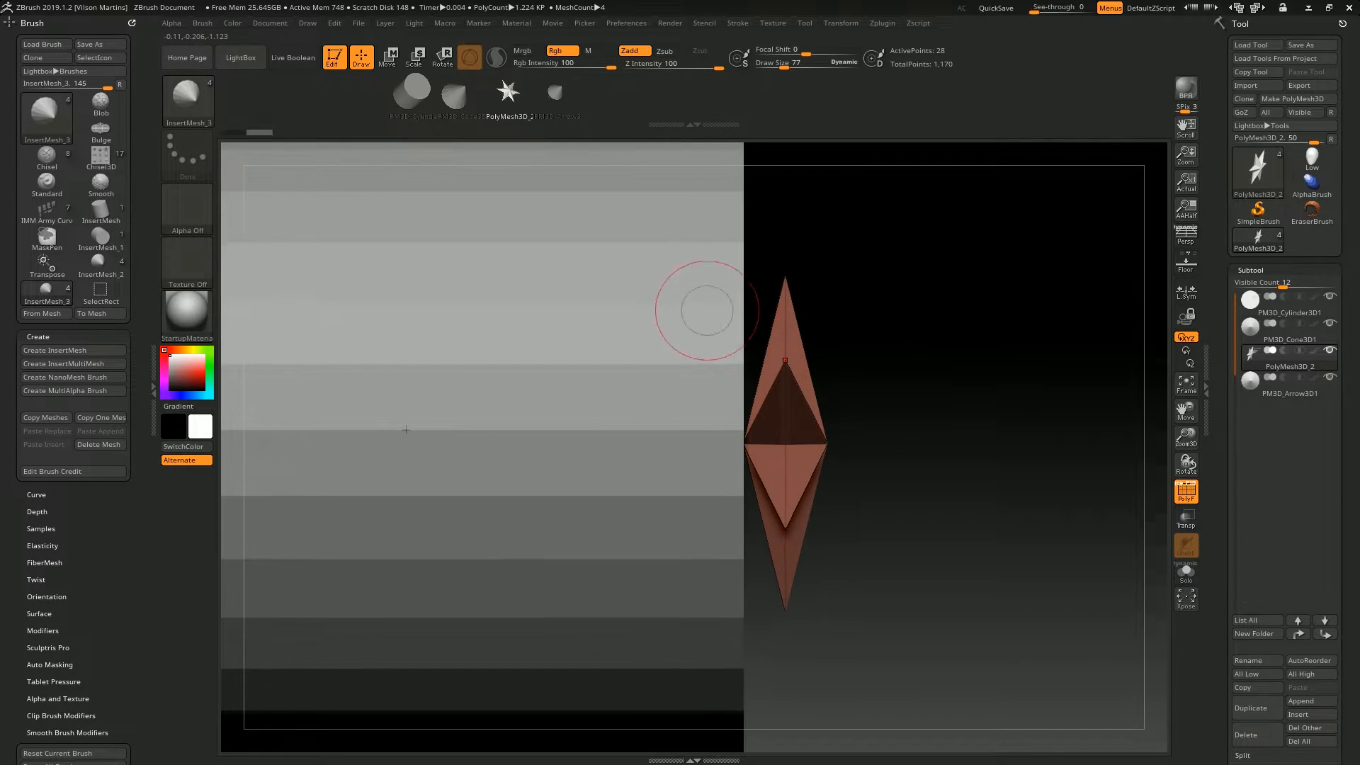
pyautogui.keyDown('alt'); pyautogui.moveTo(860, 317); pyautogui.dragTo(809, 251, button='right'); pyautogui.keyUp('alt')
pyautogui.hotkey('ctrl', 'shift', 's')
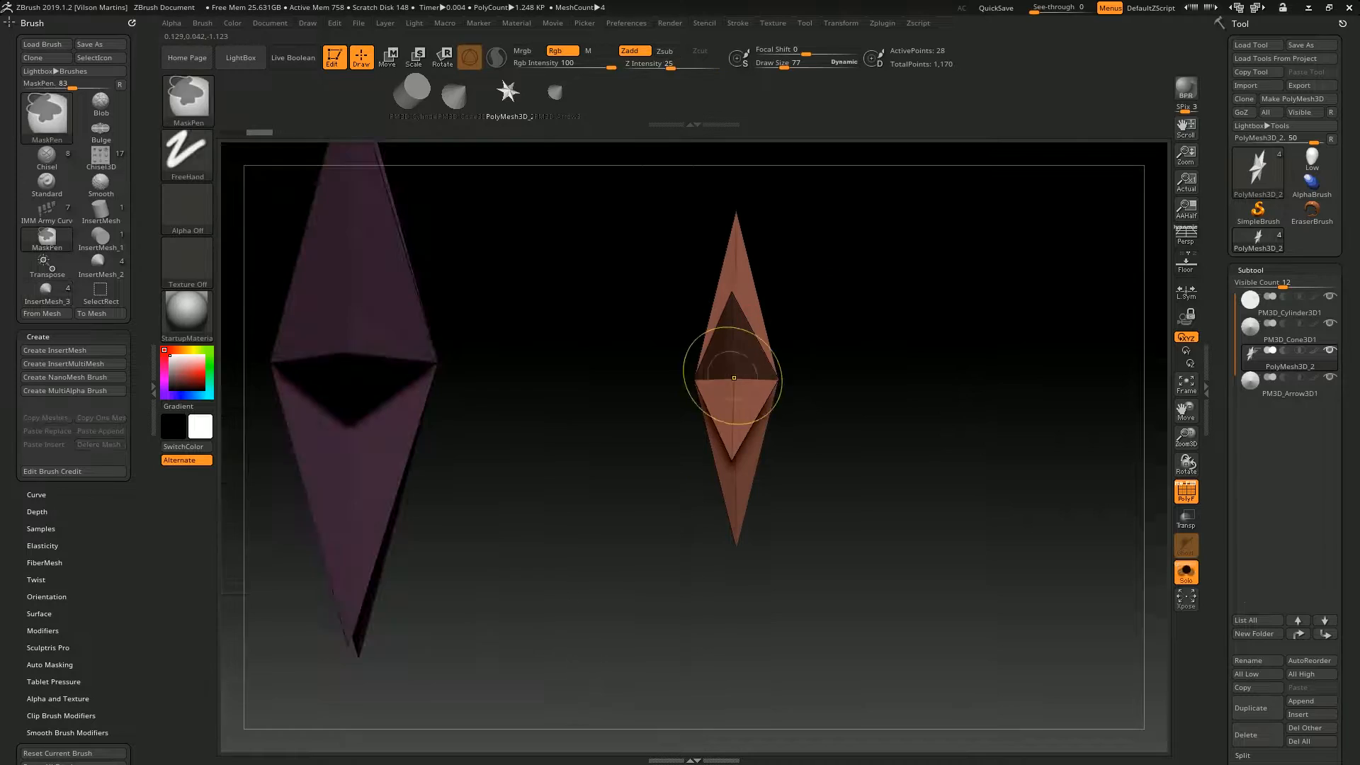
pyautogui.hotkey('ctrl', 'shift', 's')
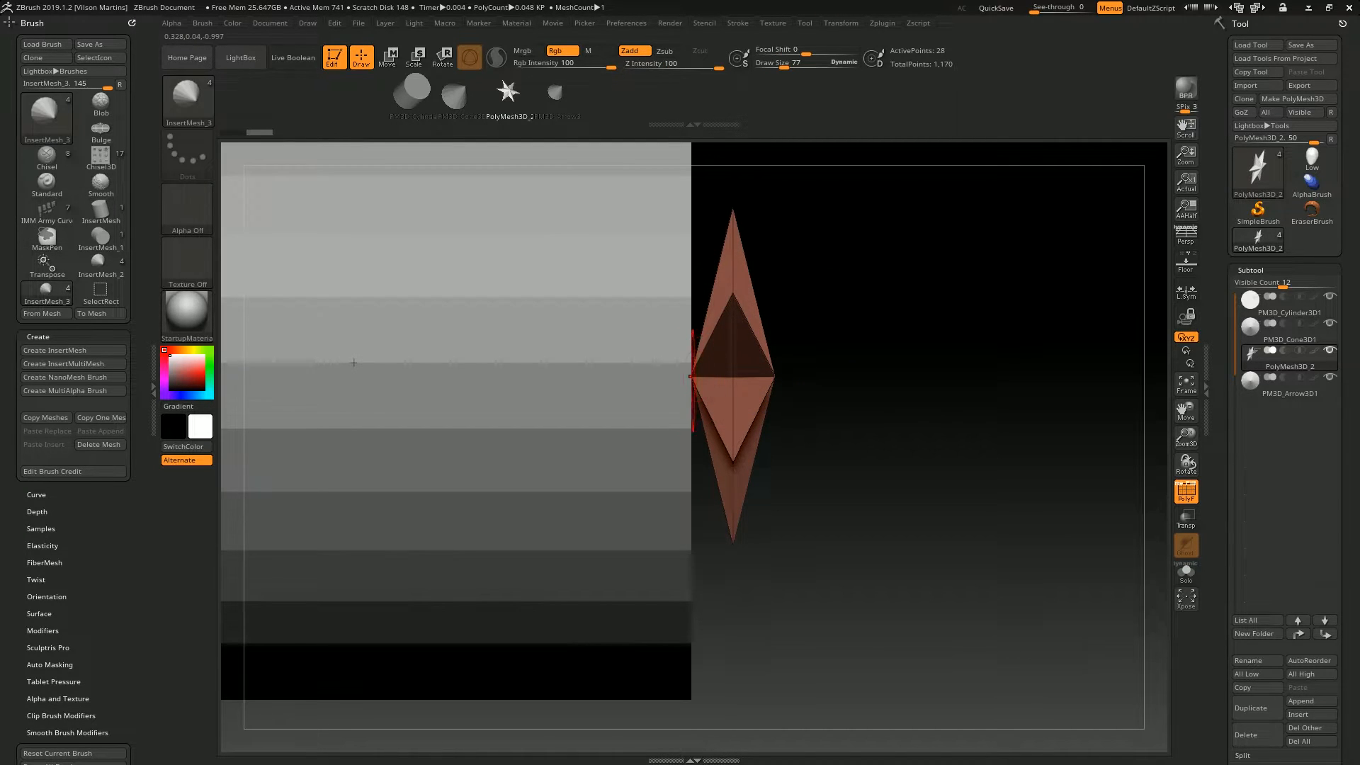
pyautogui.keyDown('alt'); pyautogui.moveTo(819, 227); pyautogui.dragTo(791, 281, button='right'); pyautogui.keyUp('alt')
pyautogui.moveTo(889, 298); pyautogui.dragTo(868, 248, button='right')
# Set the star mesh's Imbed value to 1 in the brush's Depth settings
pyautogui.moveTo(141, 453); pyautogui.dragTo(142, 243)
pyautogui.click(37, 290)
pyautogui.moveTo(142, 290); pyautogui.dragTo(142, 436)
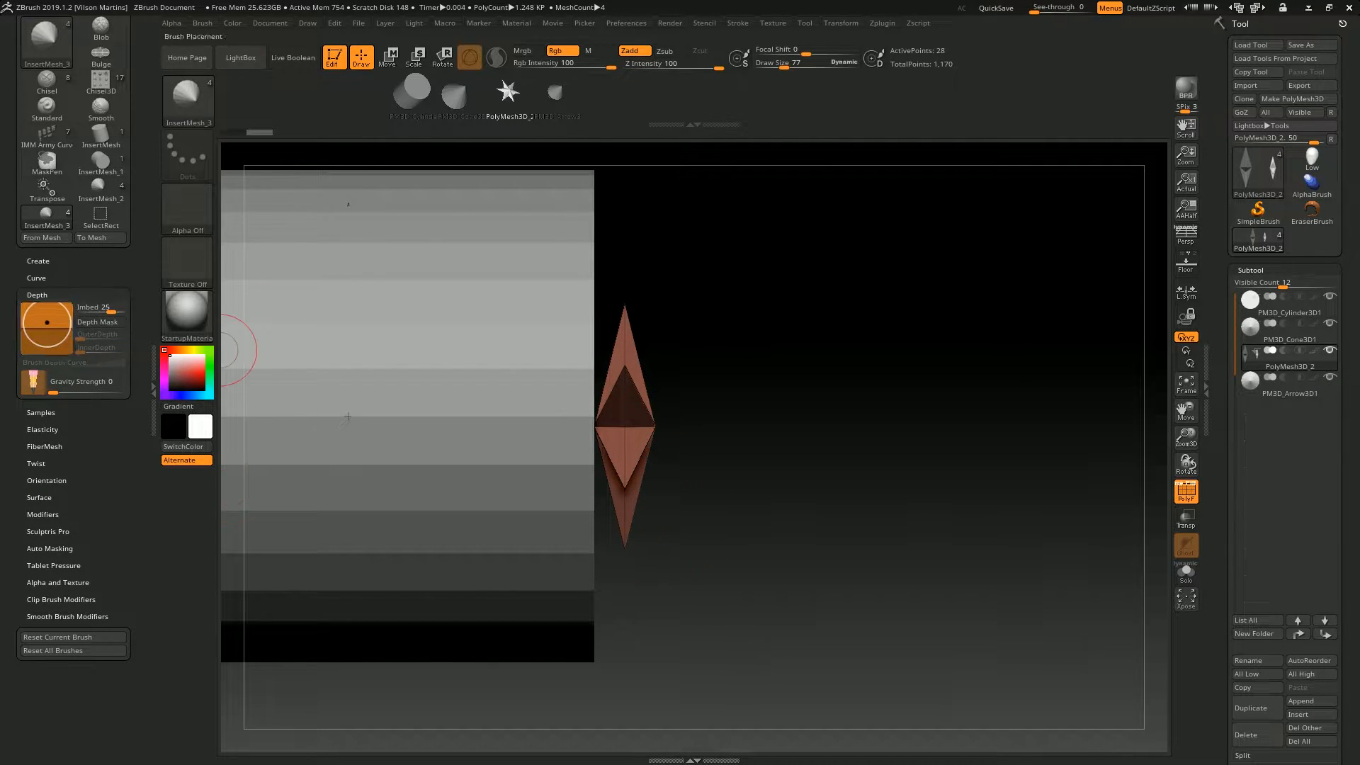
pyautogui.click(101, 308)
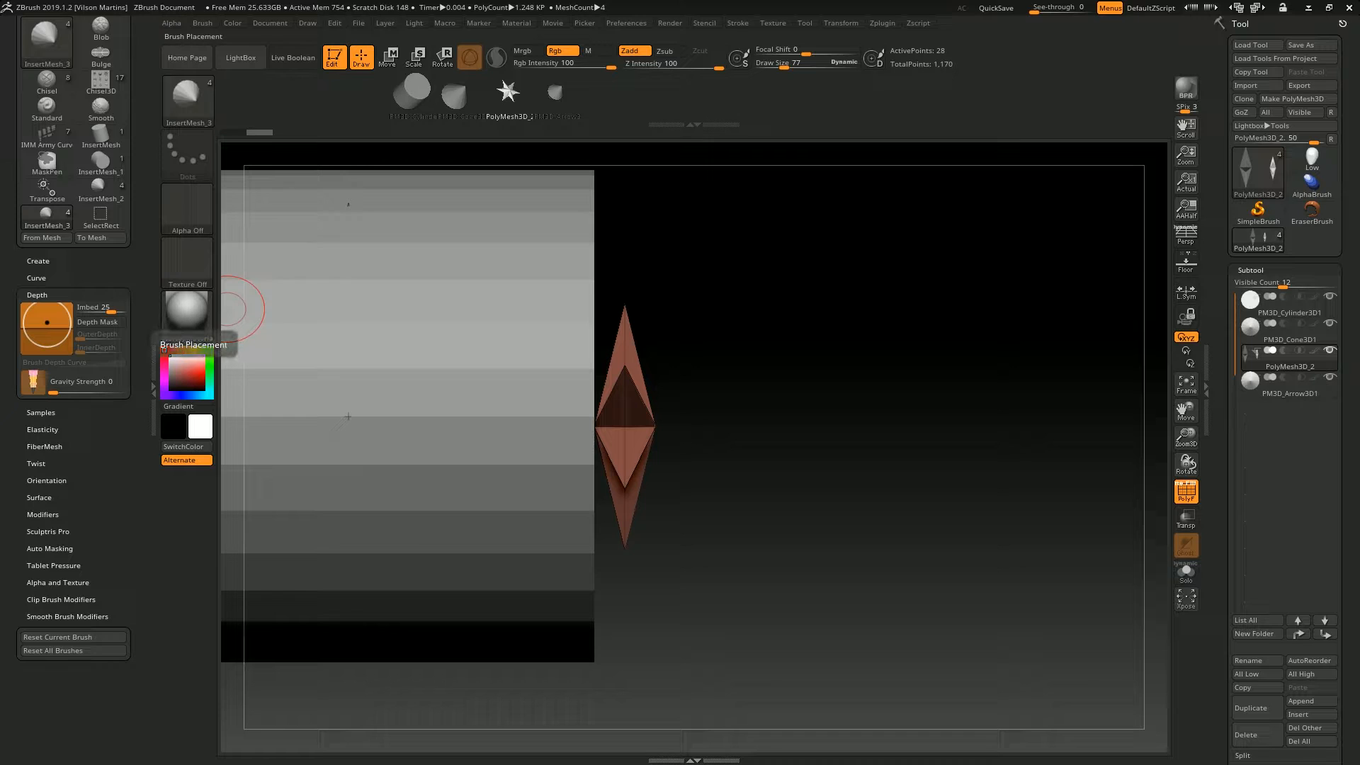
pyautogui.moveTo(111, 311); pyautogui.dragTo(103, 312)
# Insert a second star on the cylinder's end face to compare its depth, and undo the insertion
pyautogui.moveTo(766, 287); pyautogui.dragTo(652, 312)
pyautogui.moveTo(523, 461); pyautogui.dragTo(563, 547)
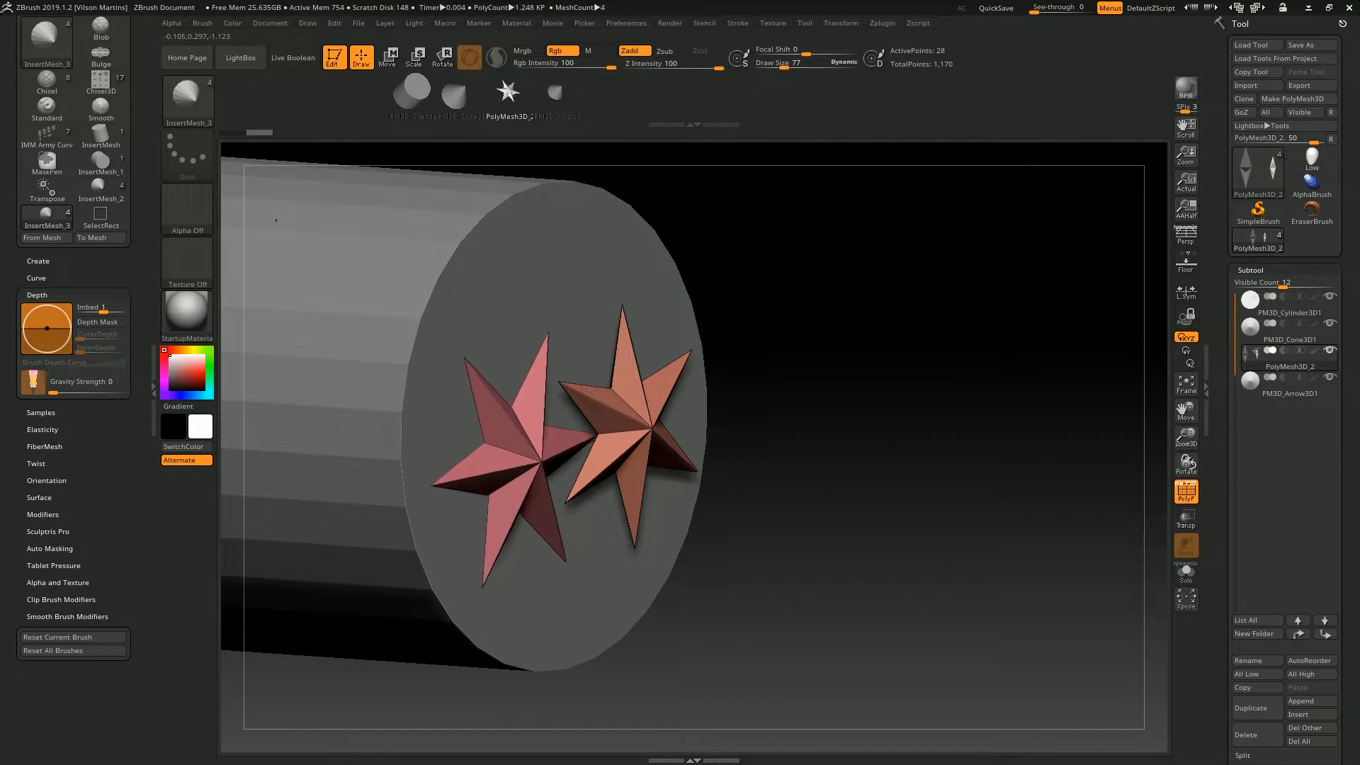
pyautogui.keyDown('shift'); pyautogui.moveTo(496, 453); pyautogui.dragTo(565, 440, button='right'); pyautogui.keyUp('shift')
pyautogui.moveTo(288, 430); pyautogui.dragTo(257, 430, button='right')
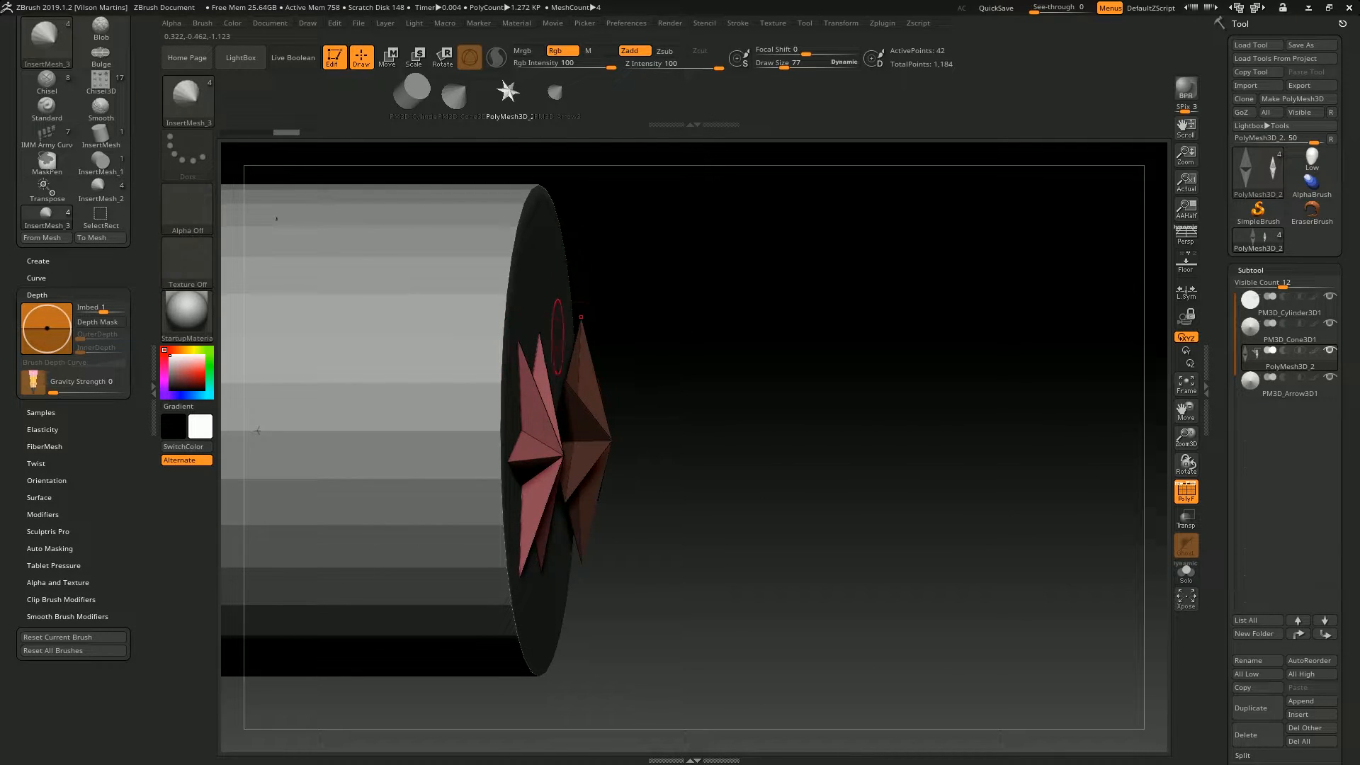
pyautogui.hotkey('ctrl', 'z')
pyautogui.moveTo(756, 340); pyautogui.dragTo(728, 269)
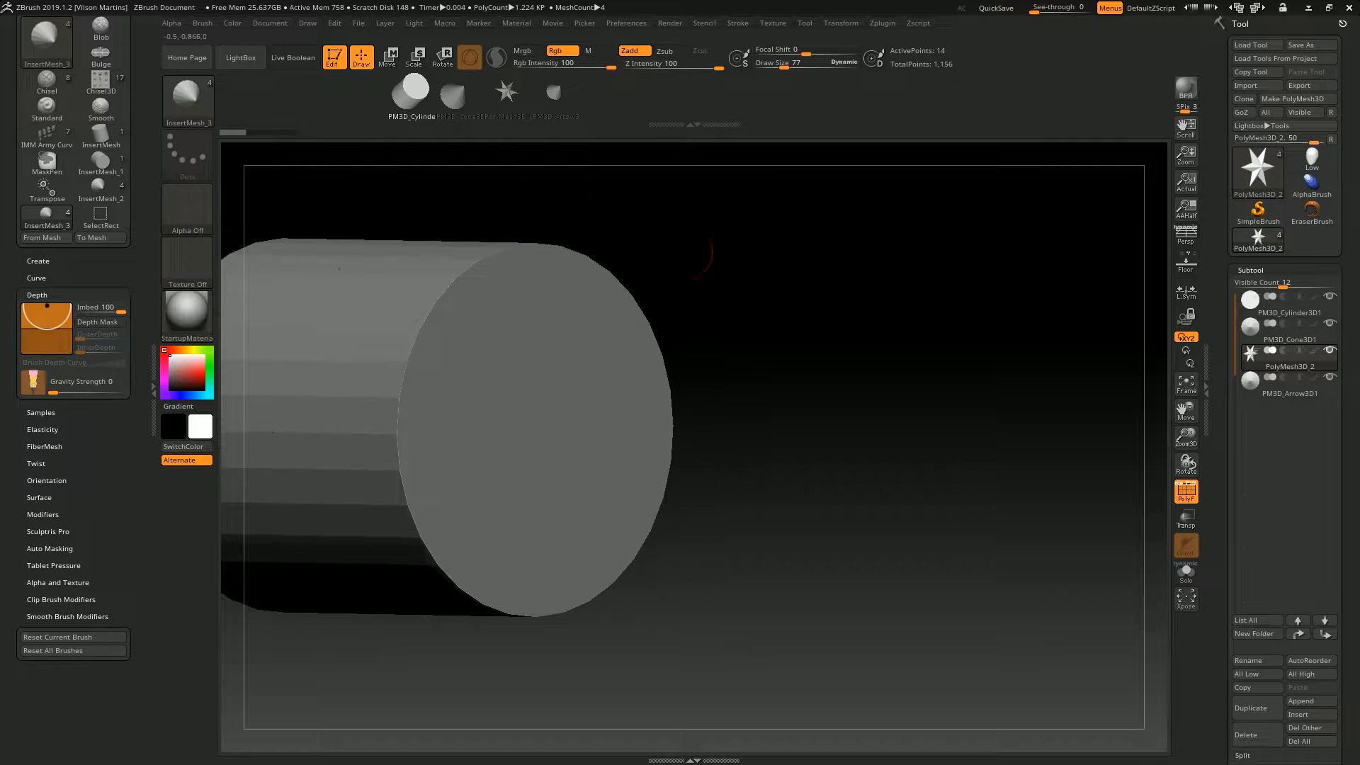
# Insert the brush's arrow mesh onto the cylinder's end face and try a lower Imbed value for it
pyautogui.moveTo(623, 213); pyautogui.dragTo(496, 162)
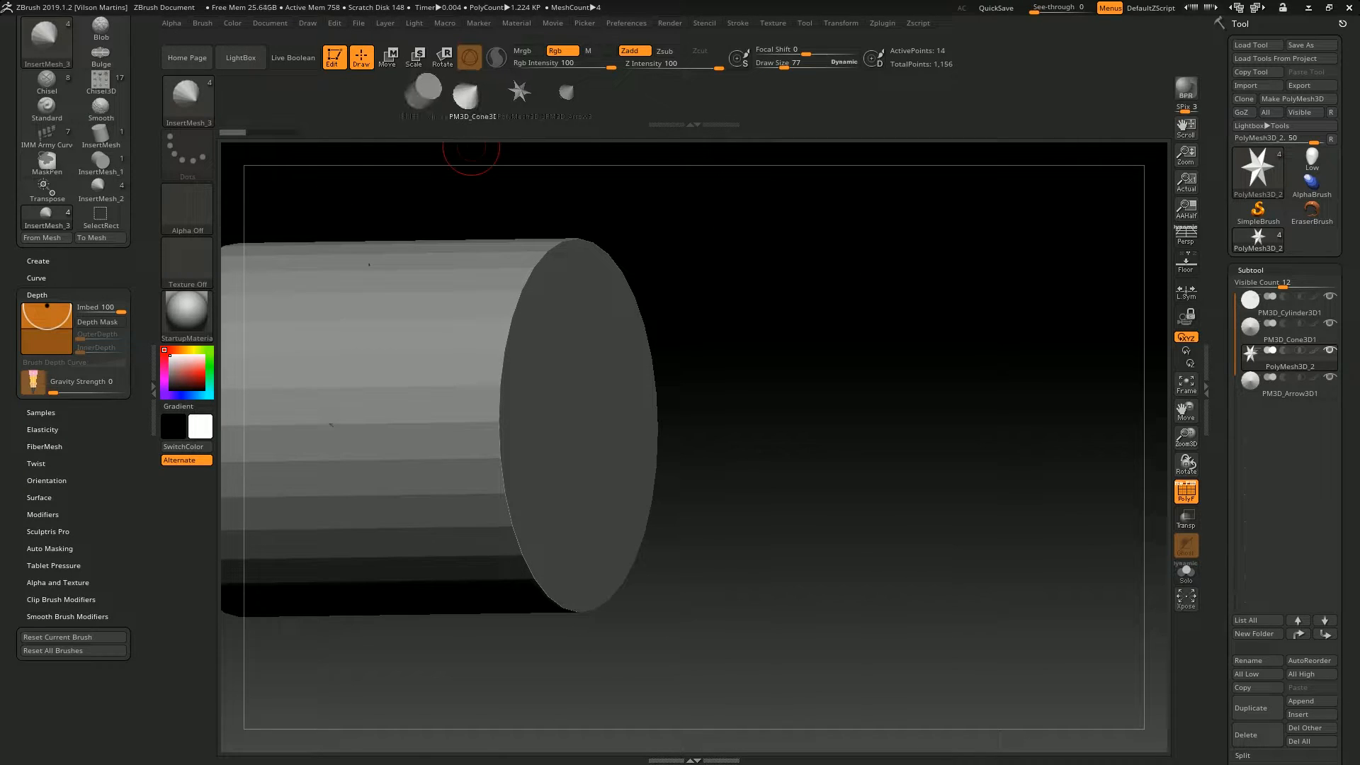
pyautogui.press('Right')
pyautogui.press('Right')
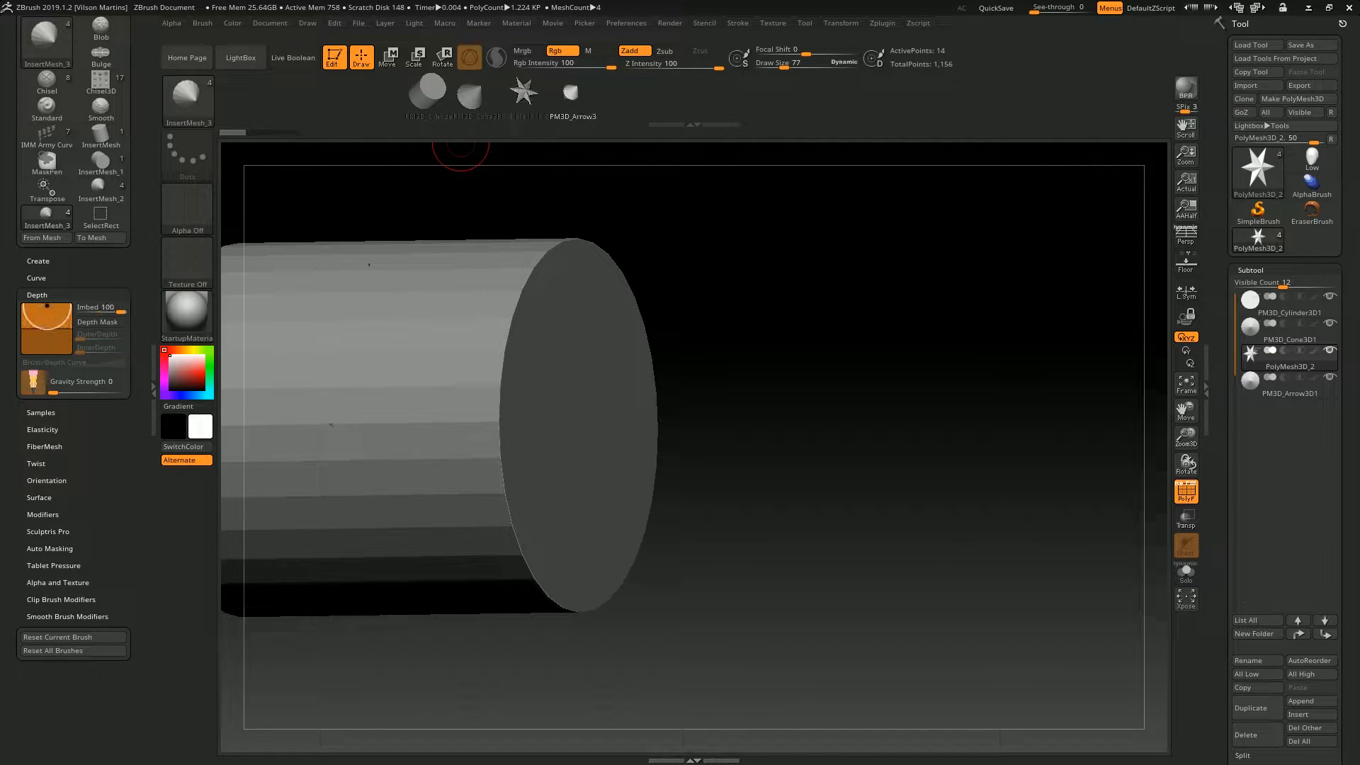
pyautogui.moveTo(588, 409); pyautogui.dragTo(716, 248)
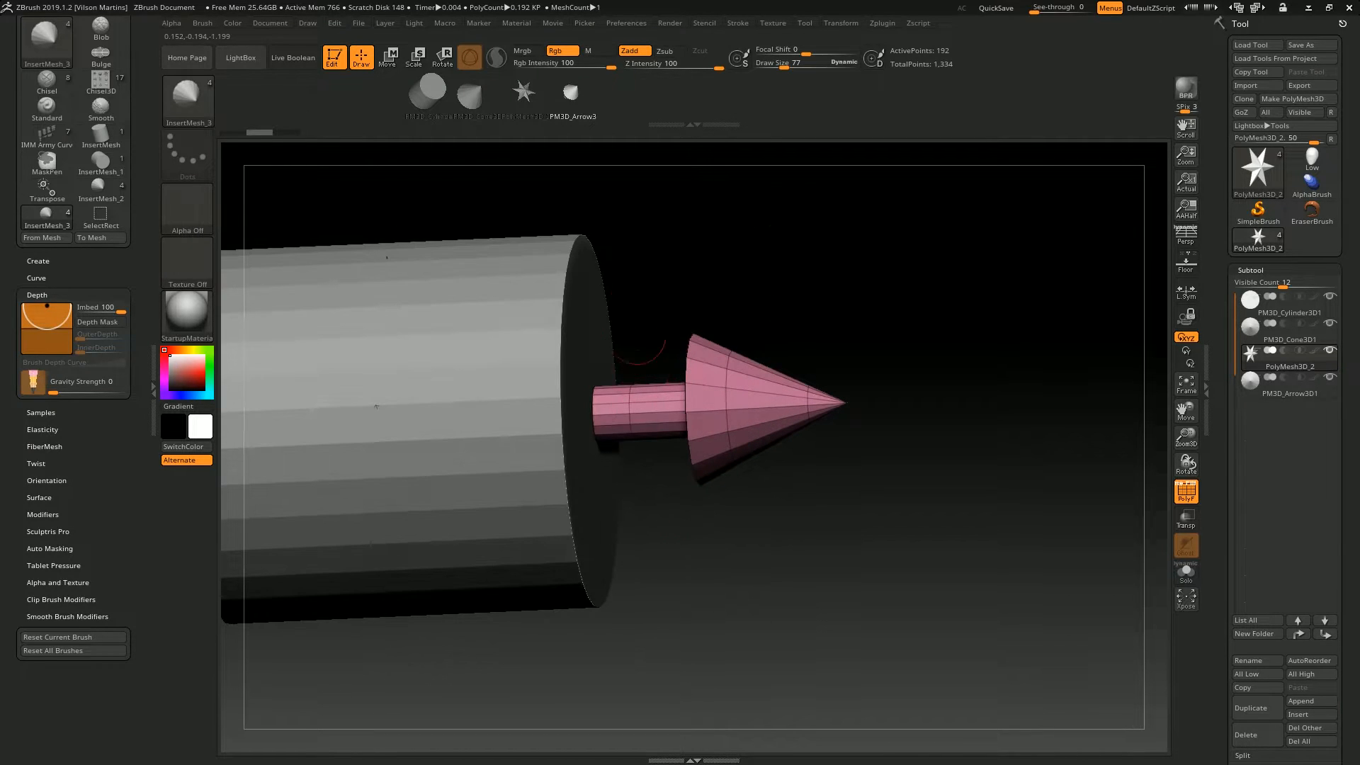
pyautogui.moveTo(120, 311); pyautogui.dragTo(112, 312)
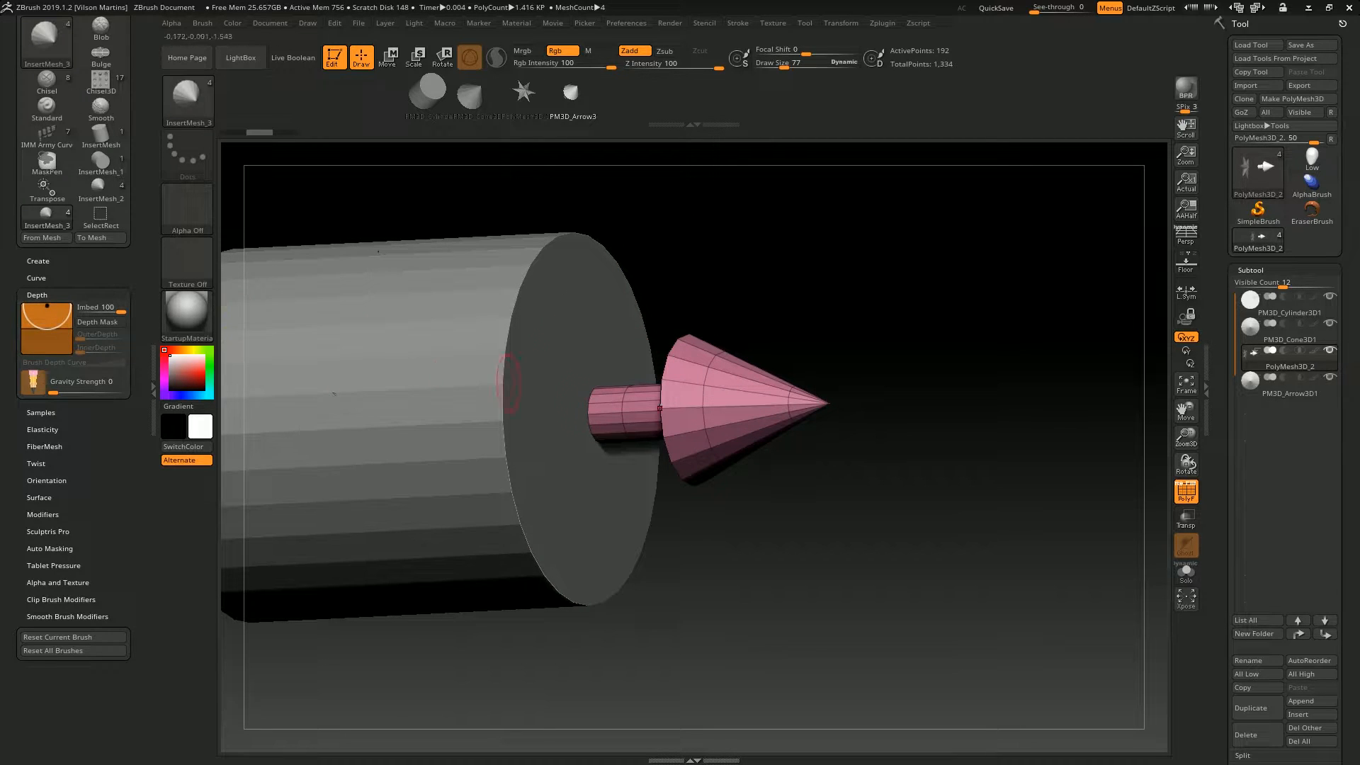
pyautogui.moveTo(571, 309); pyautogui.dragTo(676, 241)
pyautogui.moveTo(702, 241); pyautogui.dragTo(750, 245)
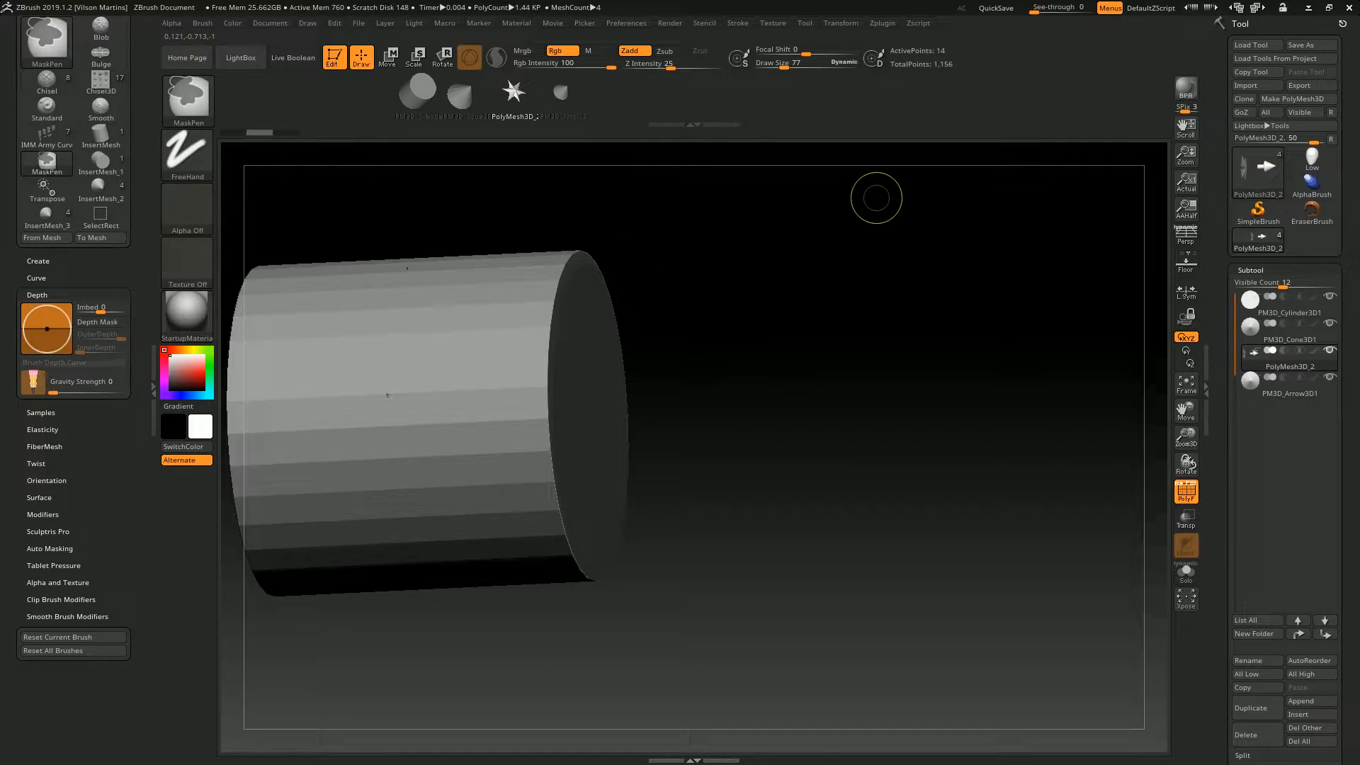
pyautogui.moveTo(875, 197); pyautogui.dragTo(205, 358)
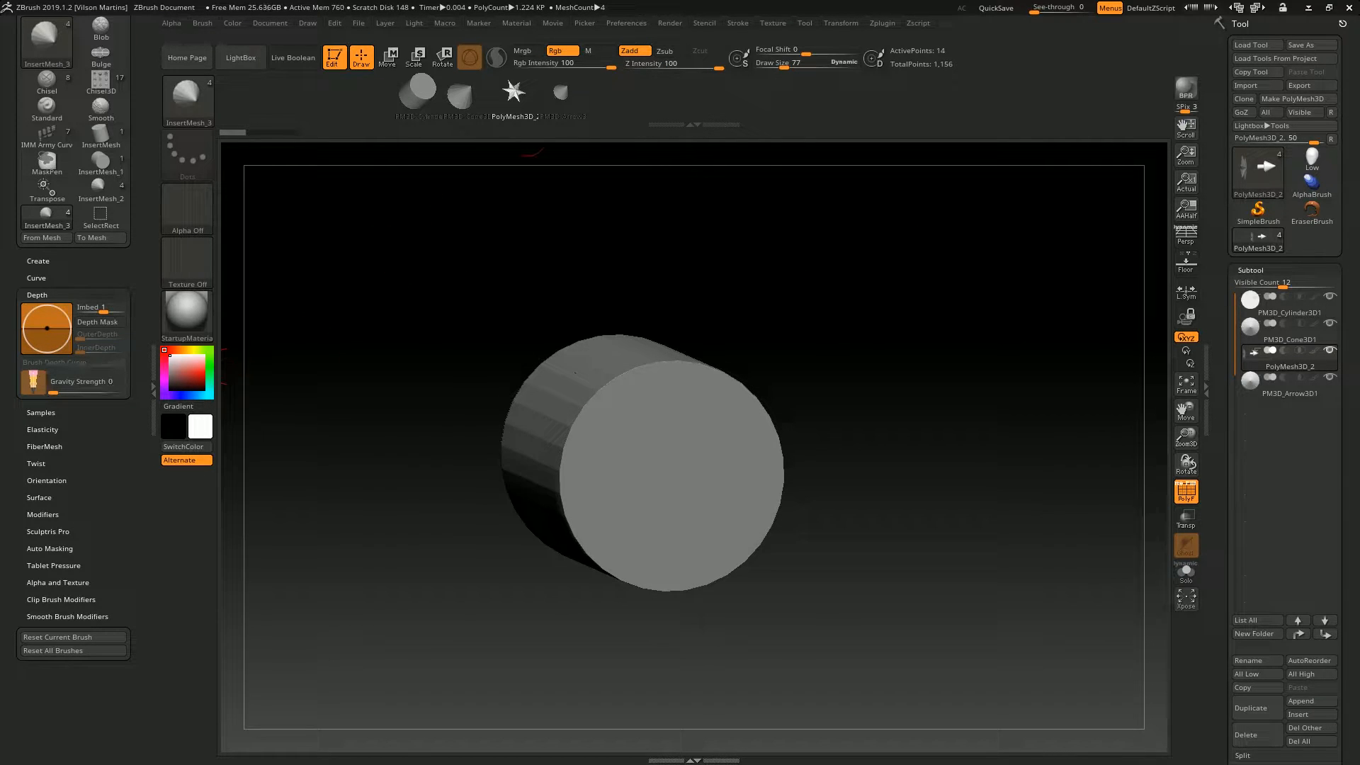
# Look through the brush's Curve, Modifiers and Stroke settings with its cylinder mesh selected
pyautogui.click(737, 23)
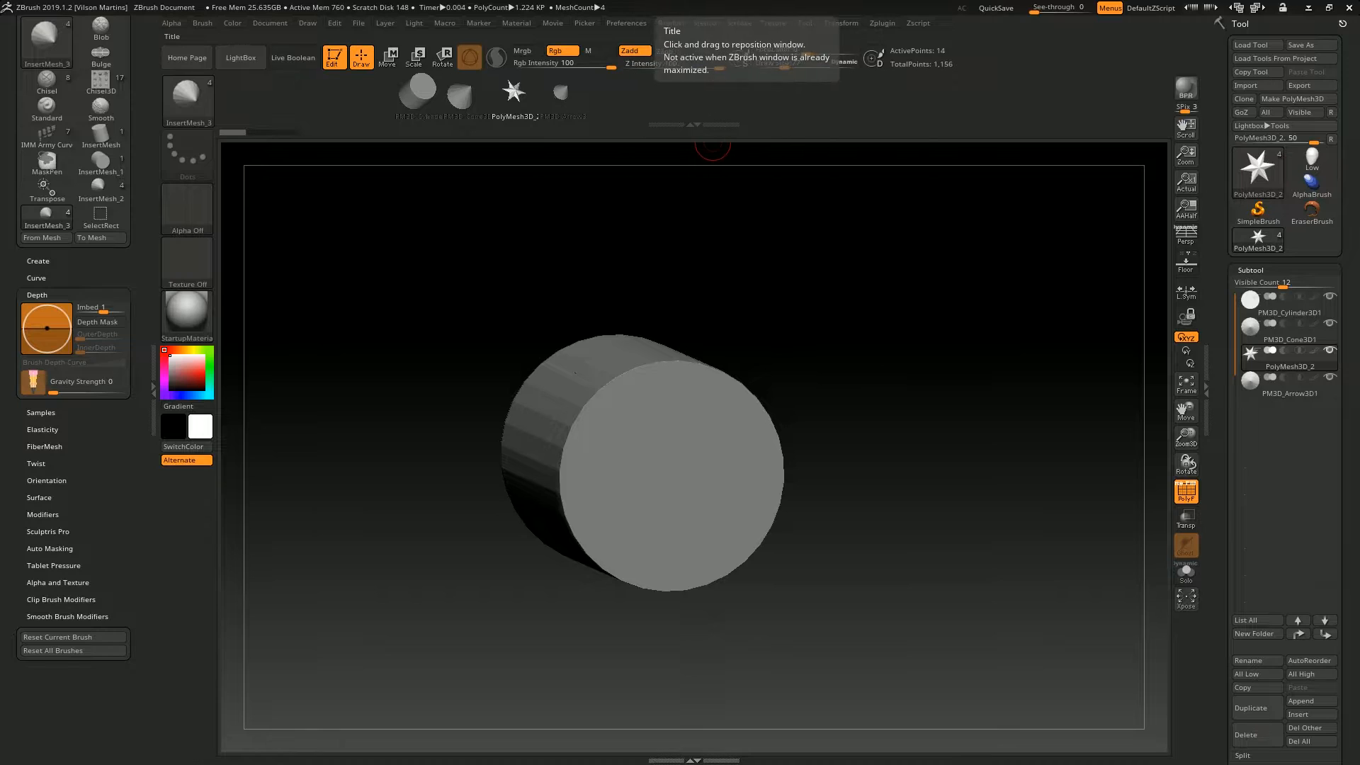
pyautogui.click(773, 23)
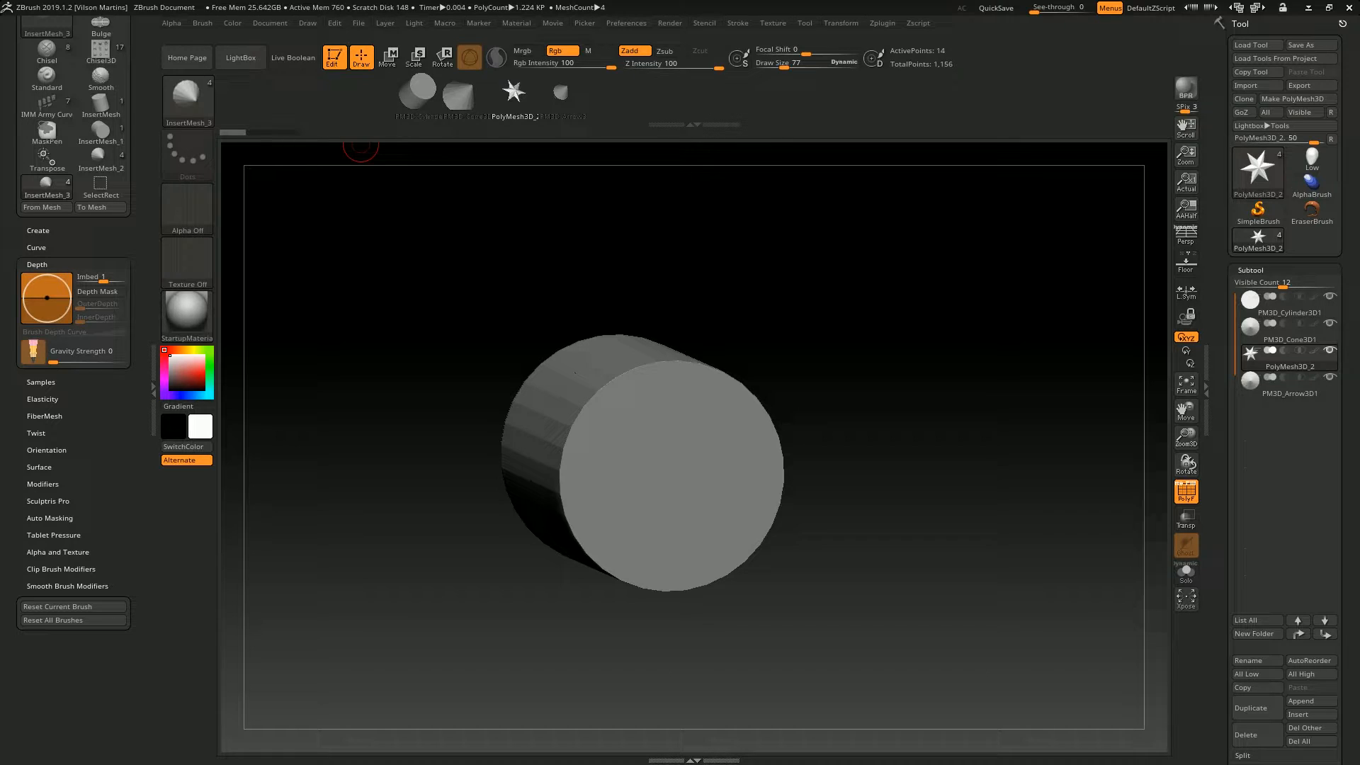
pyautogui.click(414, 96)
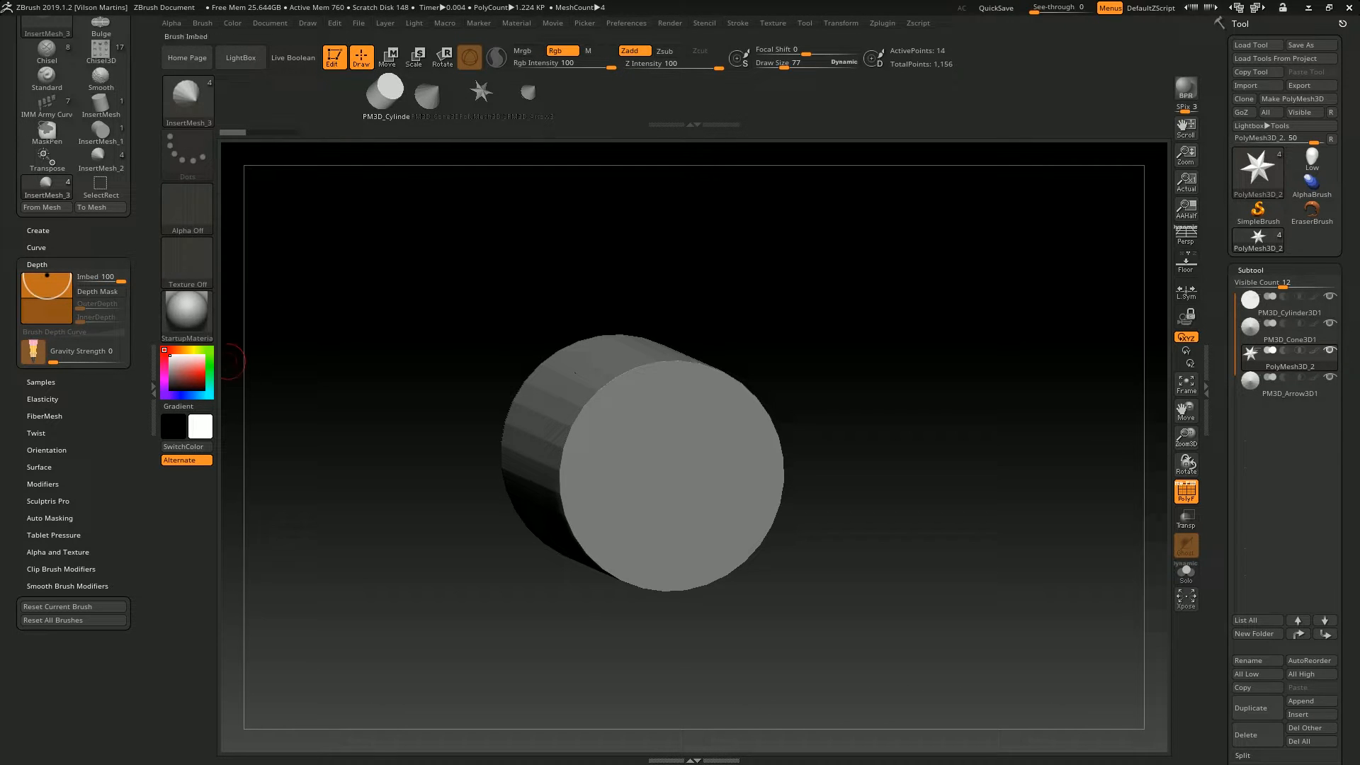
pyautogui.click(36, 247)
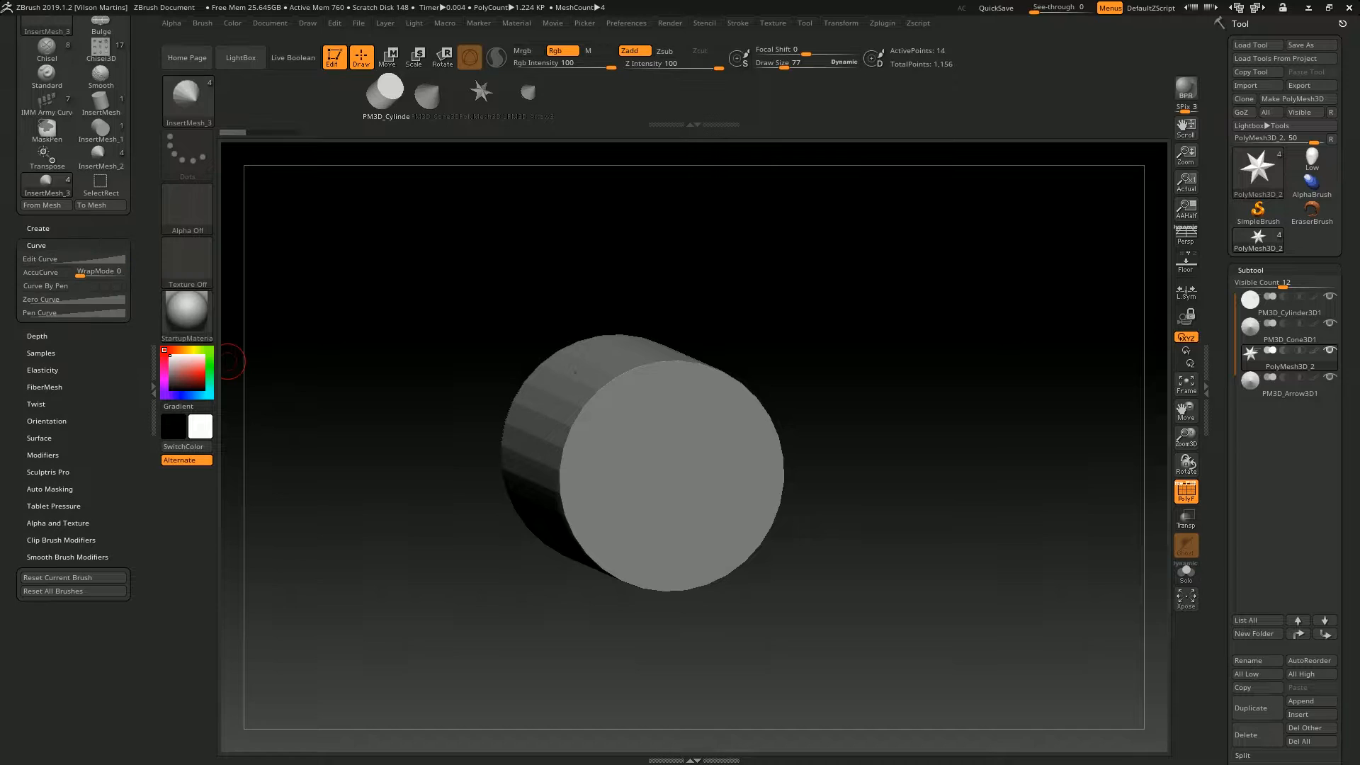
pyautogui.click(42, 455)
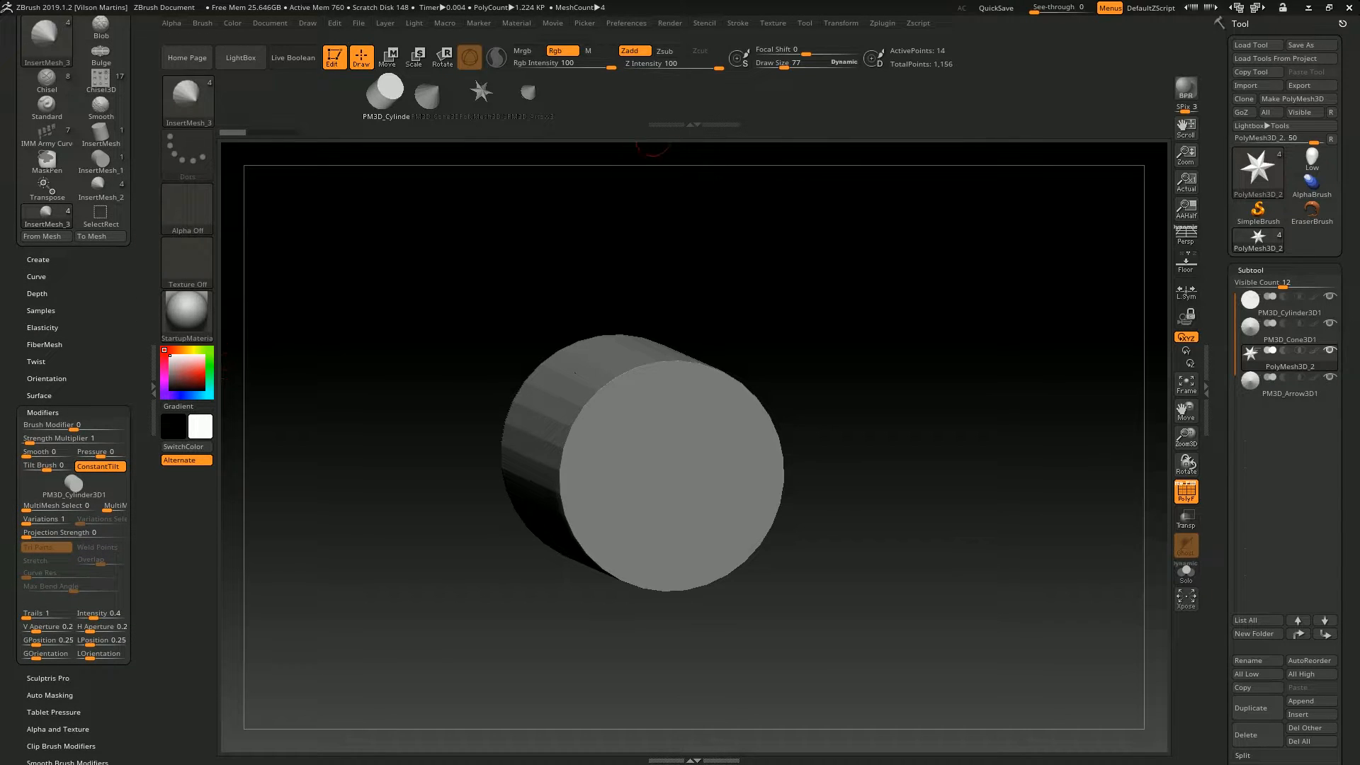
pyautogui.click(738, 22)
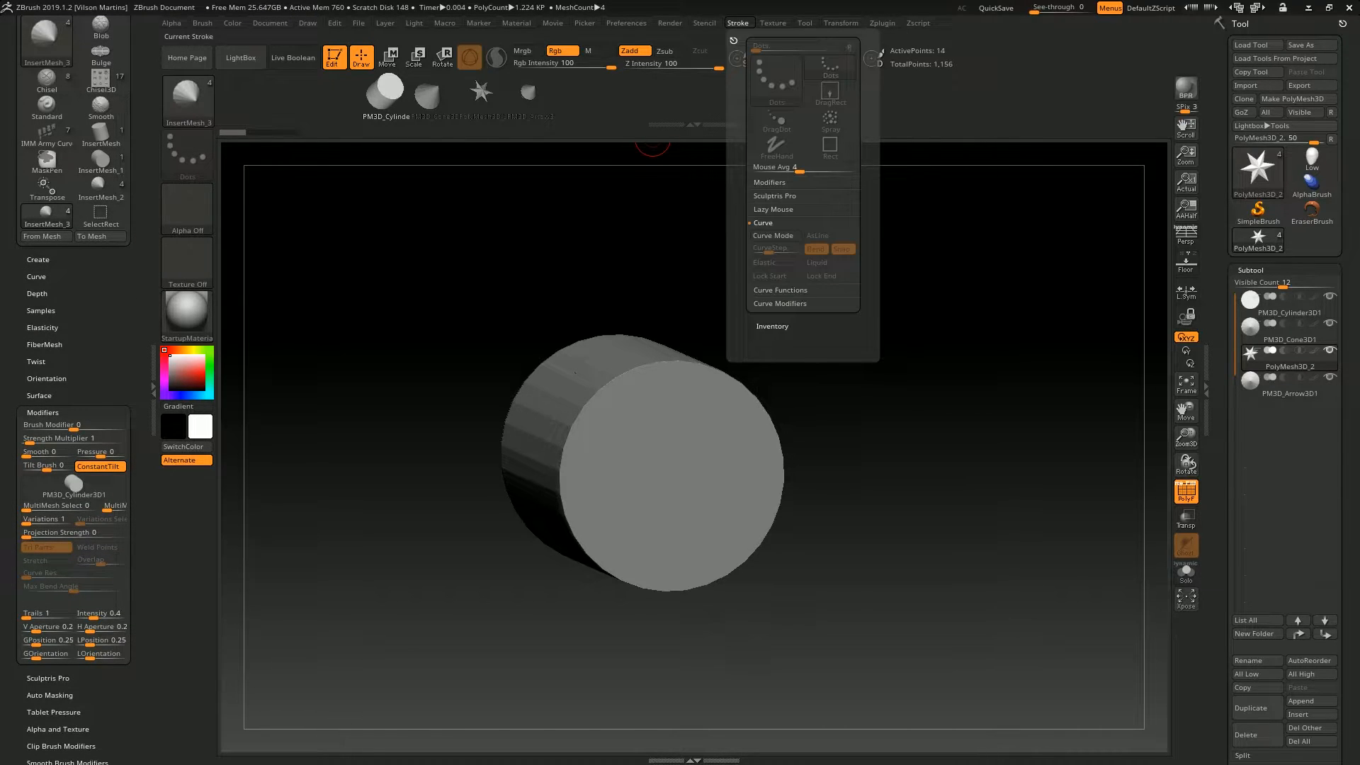
# Select the brush's arrow mesh, enable Curve Mode, and draw an S-shaped curve of arrows out from the cylinder's end face
pyautogui.click(426, 92)
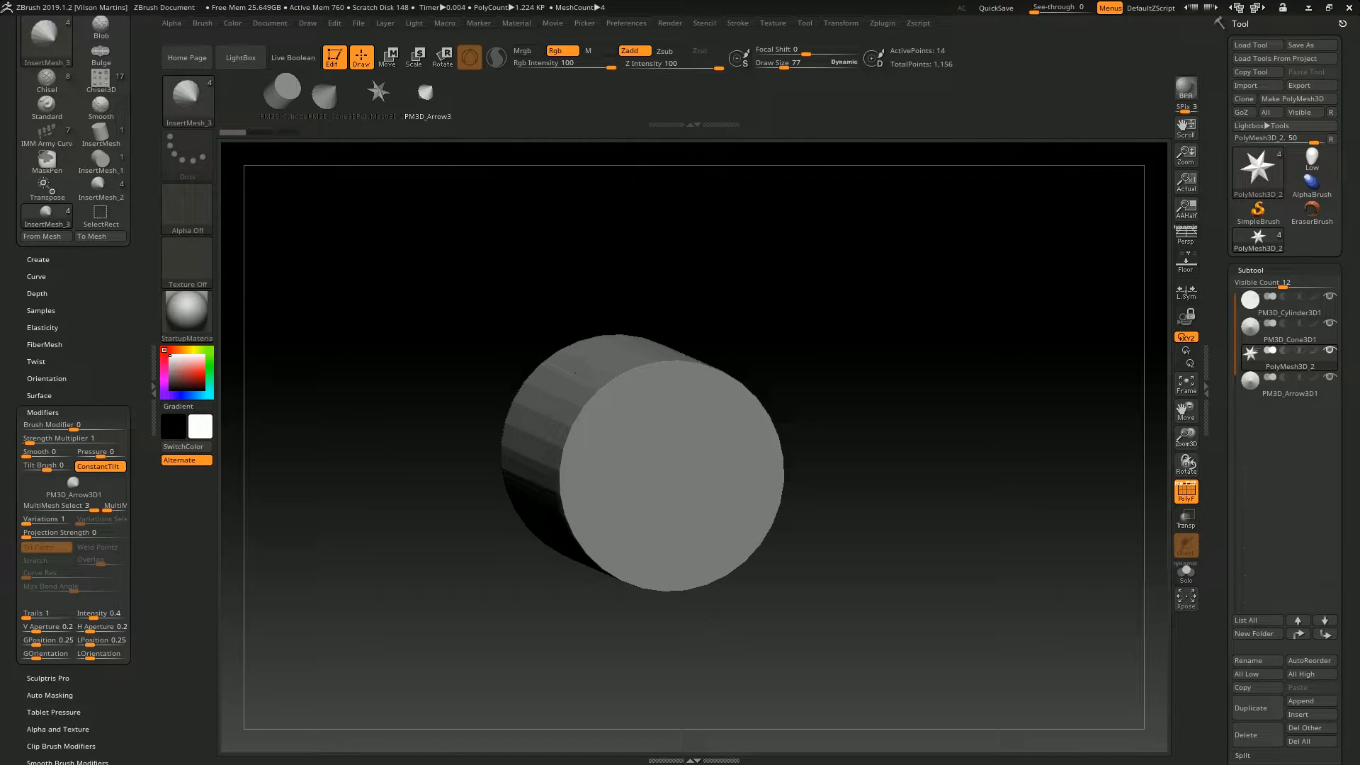
pyautogui.click(737, 23)
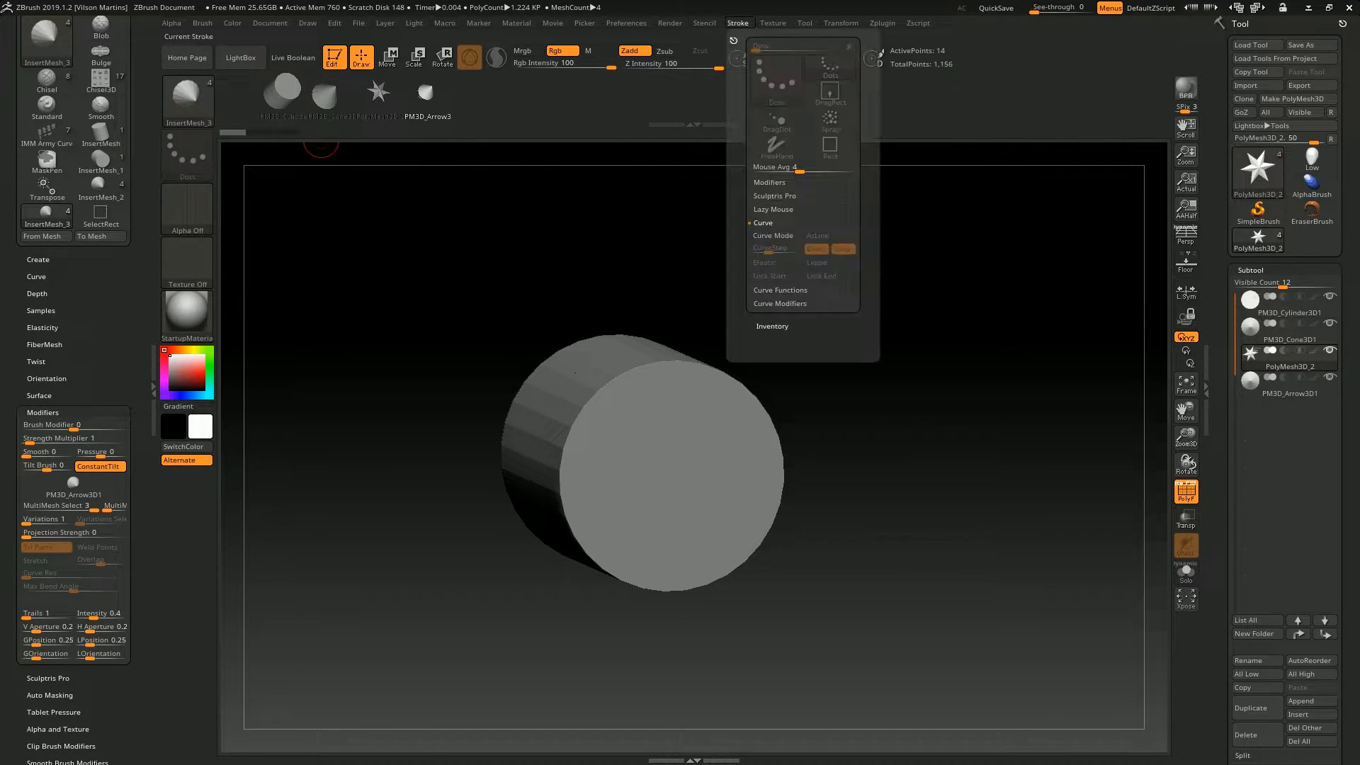
pyautogui.click(776, 235)
pyautogui.moveTo(668, 454); pyautogui.dragTo(1069, 387)
pyautogui.moveTo(853, 418); pyautogui.dragTo(854, 371)
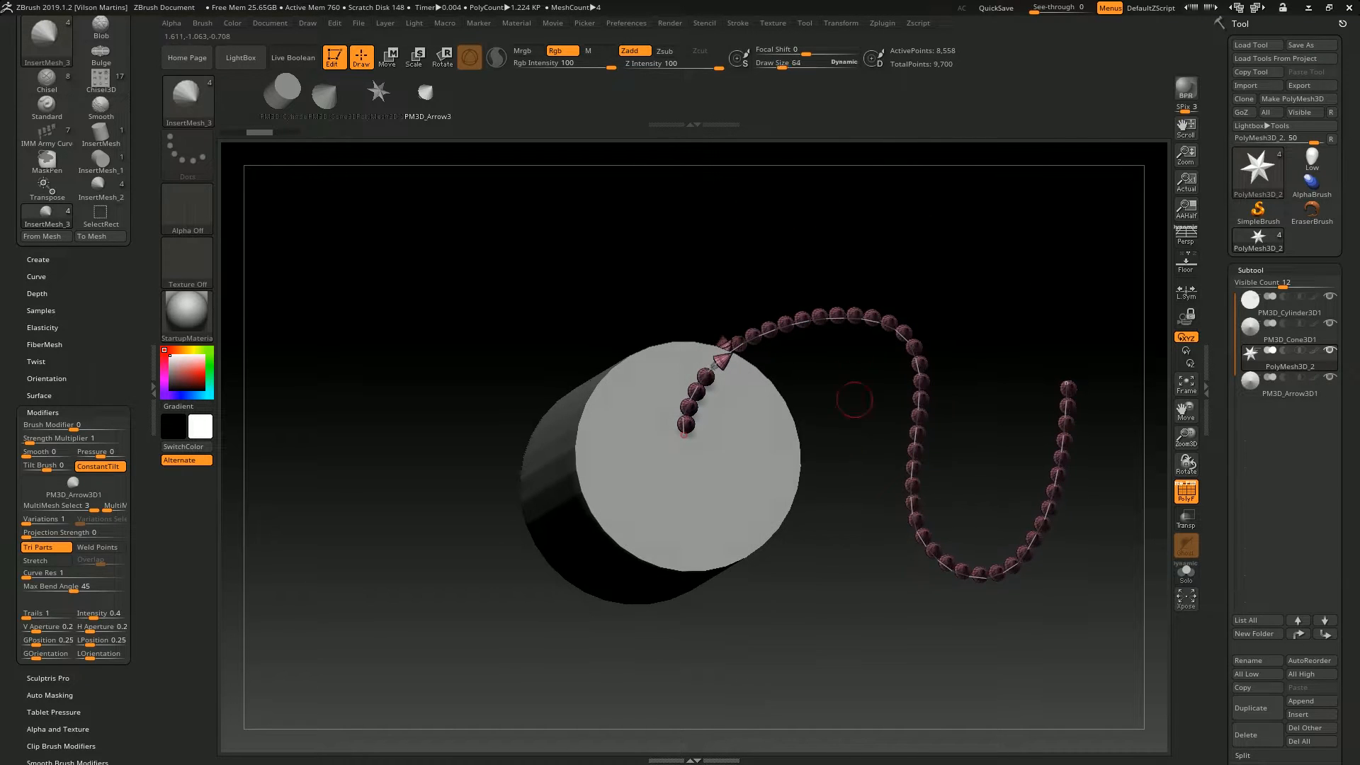
pyautogui.moveTo(911, 257); pyautogui.dragTo(845, 392)
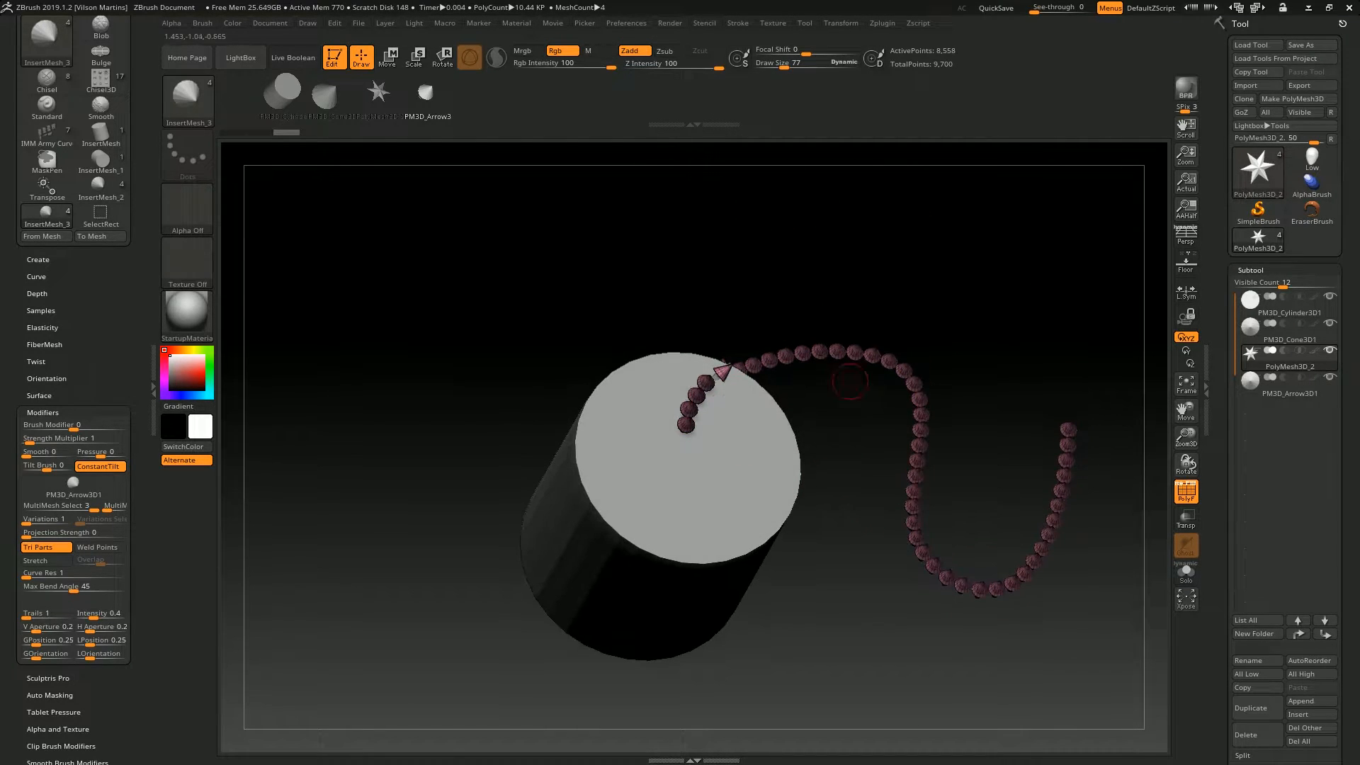
pyautogui.moveTo(928, 408); pyautogui.dragTo(873, 475)
pyautogui.moveTo(908, 211); pyautogui.dragTo(865, 180)
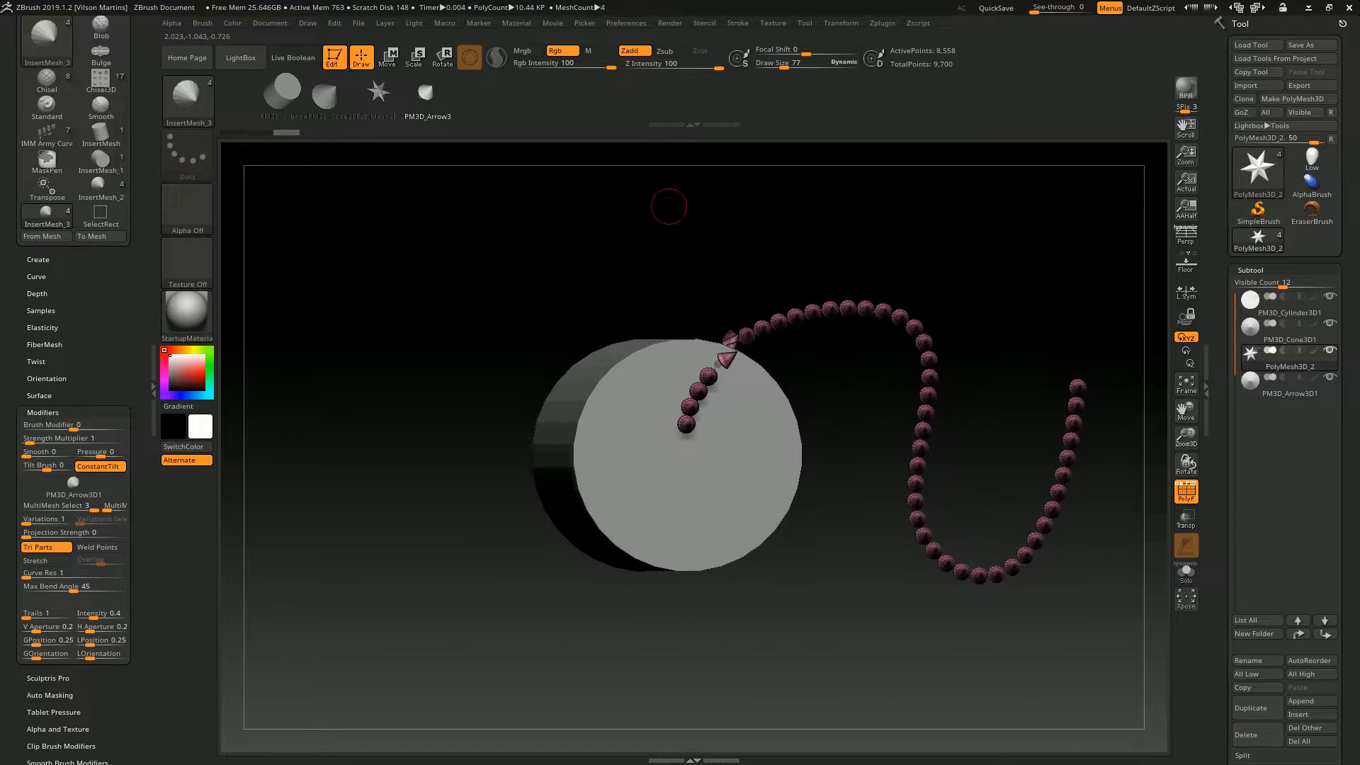
# Select the brush's star mesh and draw a U-shaped curve of stars on the cylinder's end face
pyautogui.keyDown('alt'); pyautogui.moveTo(662, 206); pyautogui.dragTo(626, 188); pyautogui.keyUp('alt')
pyautogui.click(379, 92)
pyautogui.moveTo(624, 262)
pyautogui.keyDown('alt'); pyautogui.mouseDown()
pyautogui.moveTo(690, 397)
pyautogui.moveTo(702, 311)
pyautogui.moveTo(515, 334)
pyautogui.mouseUp(); pyautogui.keyUp('alt')
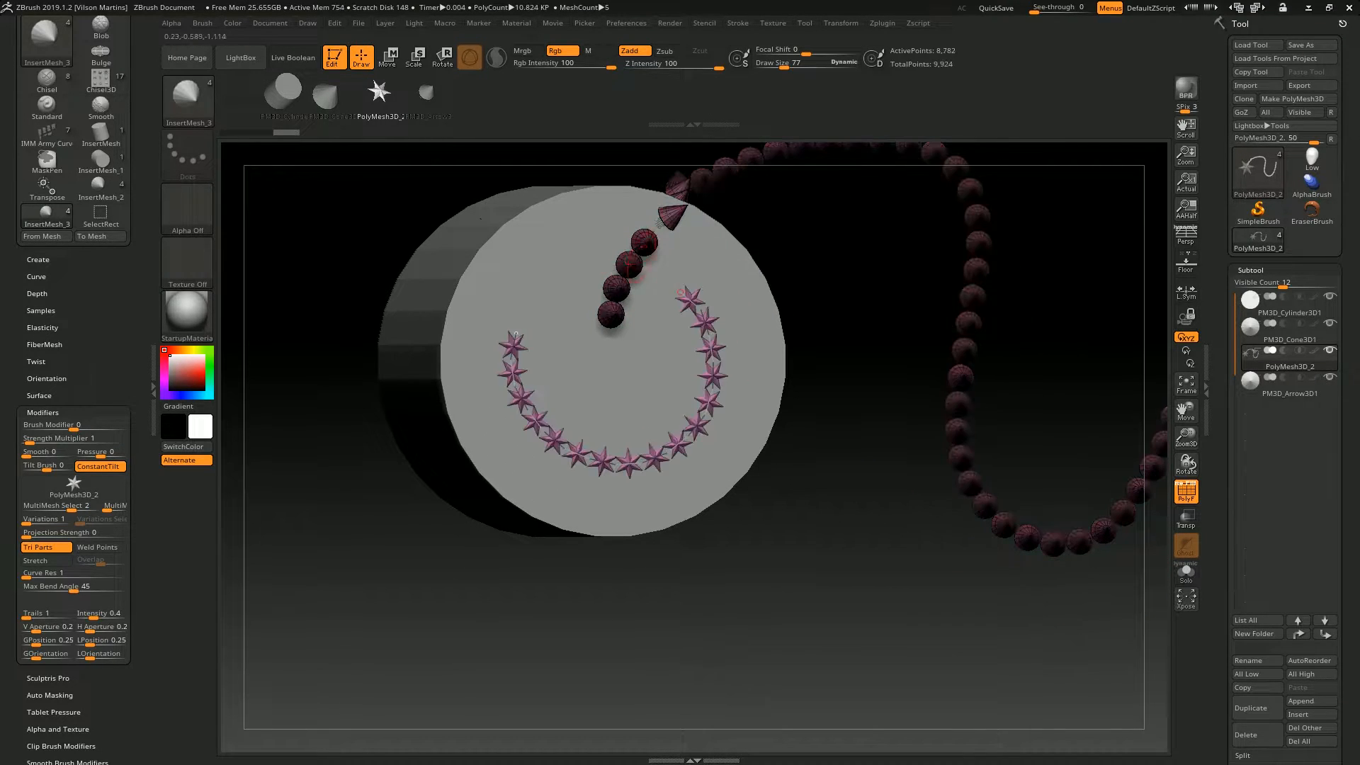
# Try curves on the end face with the brush's cylinder and another of its meshes, undo both, and select the arrow mesh
pyautogui.click(282, 92)
pyautogui.moveTo(574, 267); pyautogui.dragTo(670, 319)
pyautogui.hotkey('ctrl', 'z')
pyautogui.click(435, 96)
pyautogui.moveTo(574, 279)
pyautogui.mouseDown()
pyautogui.moveTo(692, 401)
pyautogui.moveTo(694, 301)
pyautogui.mouseUp()
pyautogui.hotkey('ctrl', 'z')
pyautogui.click(514, 92)
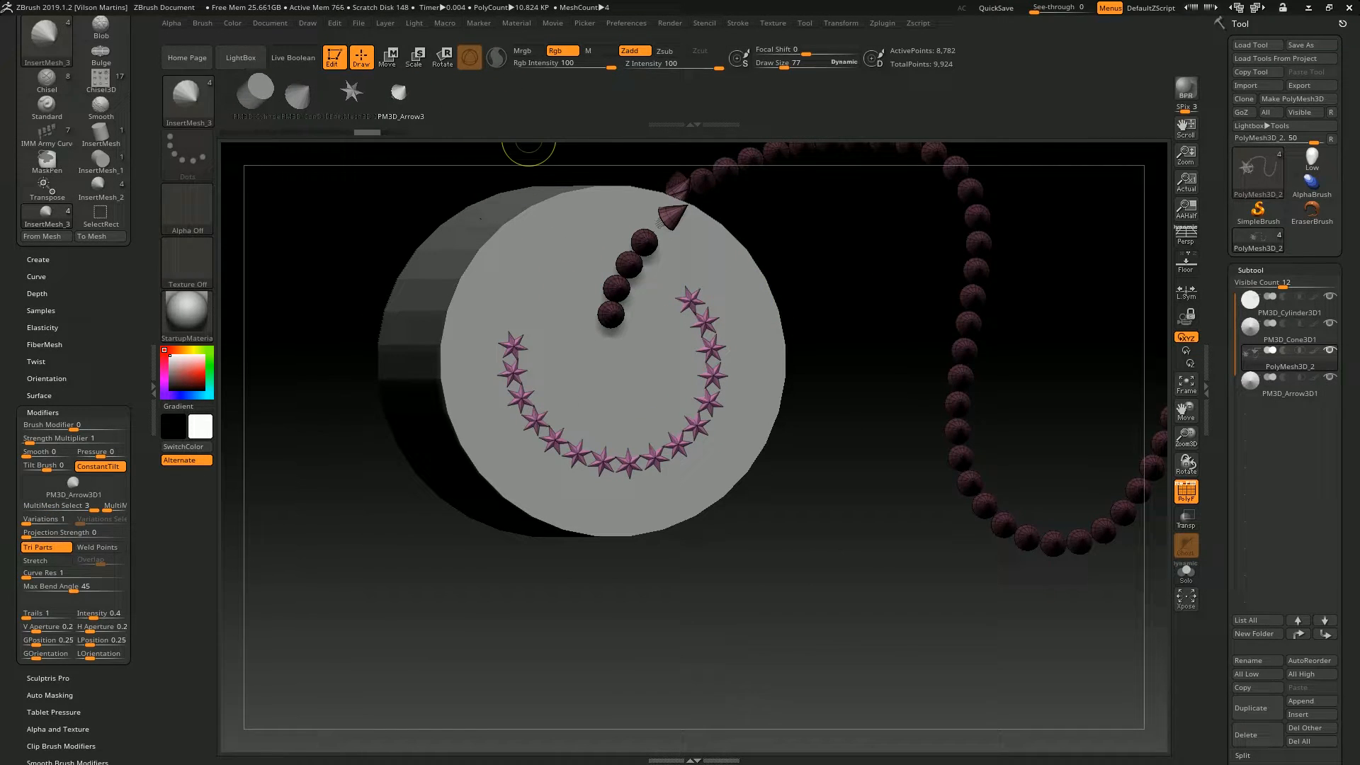
# Turn off Curve Mode for the brush and undo the curves drawn on the cylinder
pyautogui.click(737, 22)
pyautogui.click(775, 236)
pyautogui.click(775, 236)
pyautogui.click(775, 235)
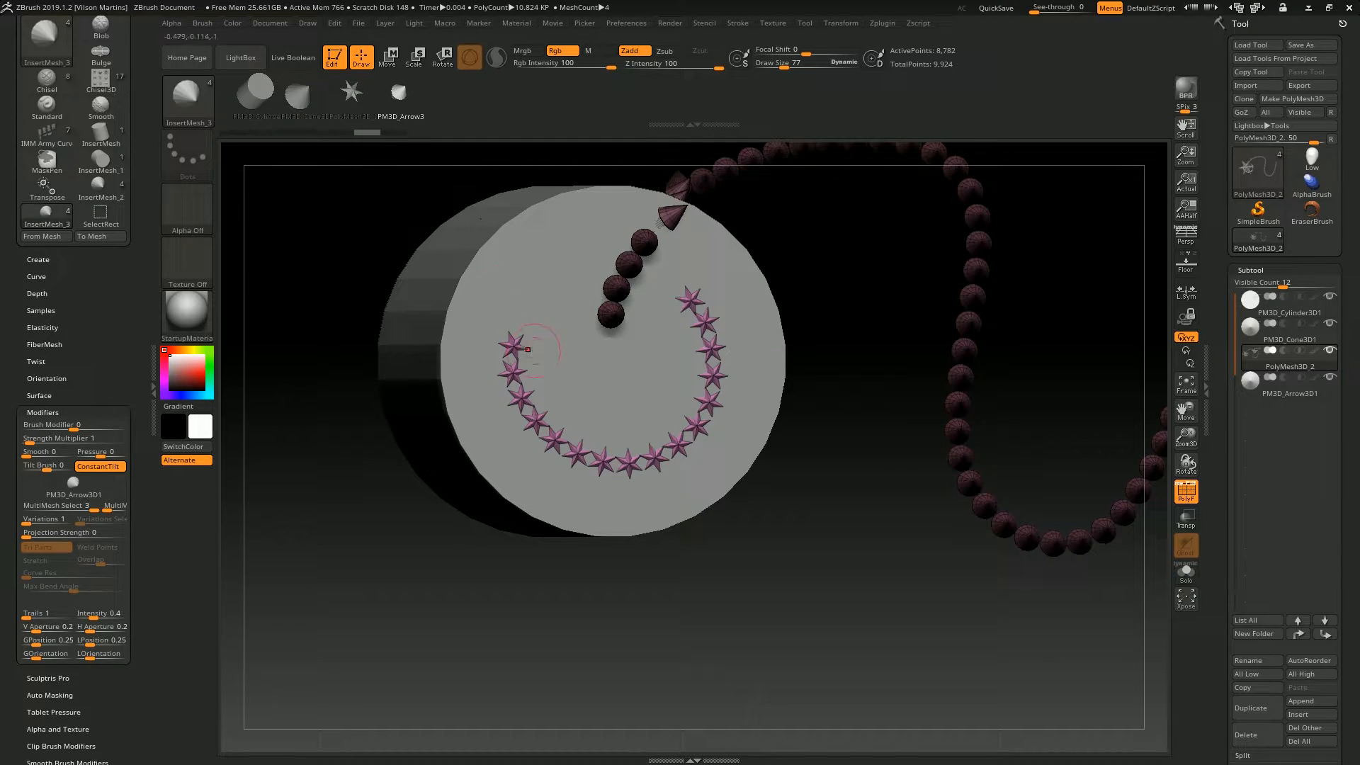
pyautogui.click(738, 22)
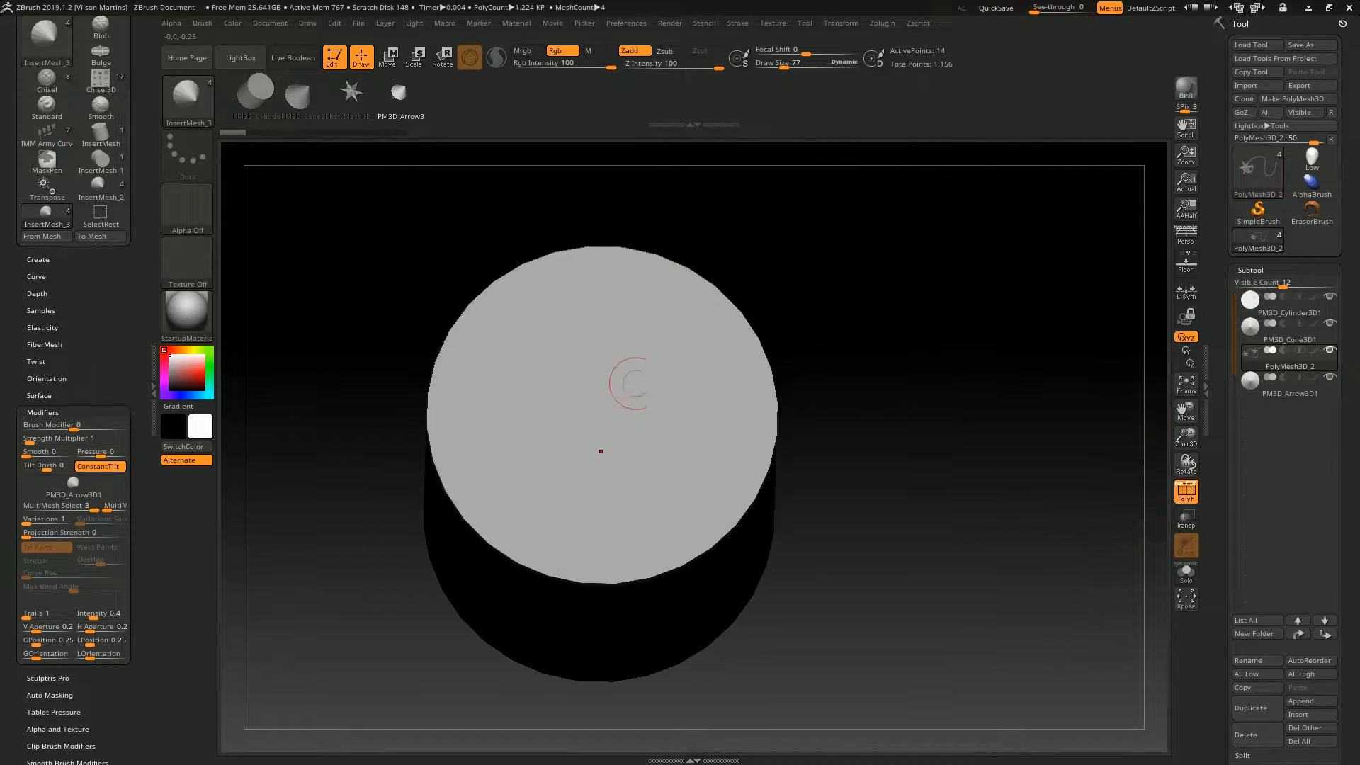
# Insert a single arrow mesh on the cylinder's end face, and undo the insertion
pyautogui.keyDown('alt'); pyautogui.moveTo(878, 313); pyautogui.dragTo(935, 255); pyautogui.keyUp('alt')
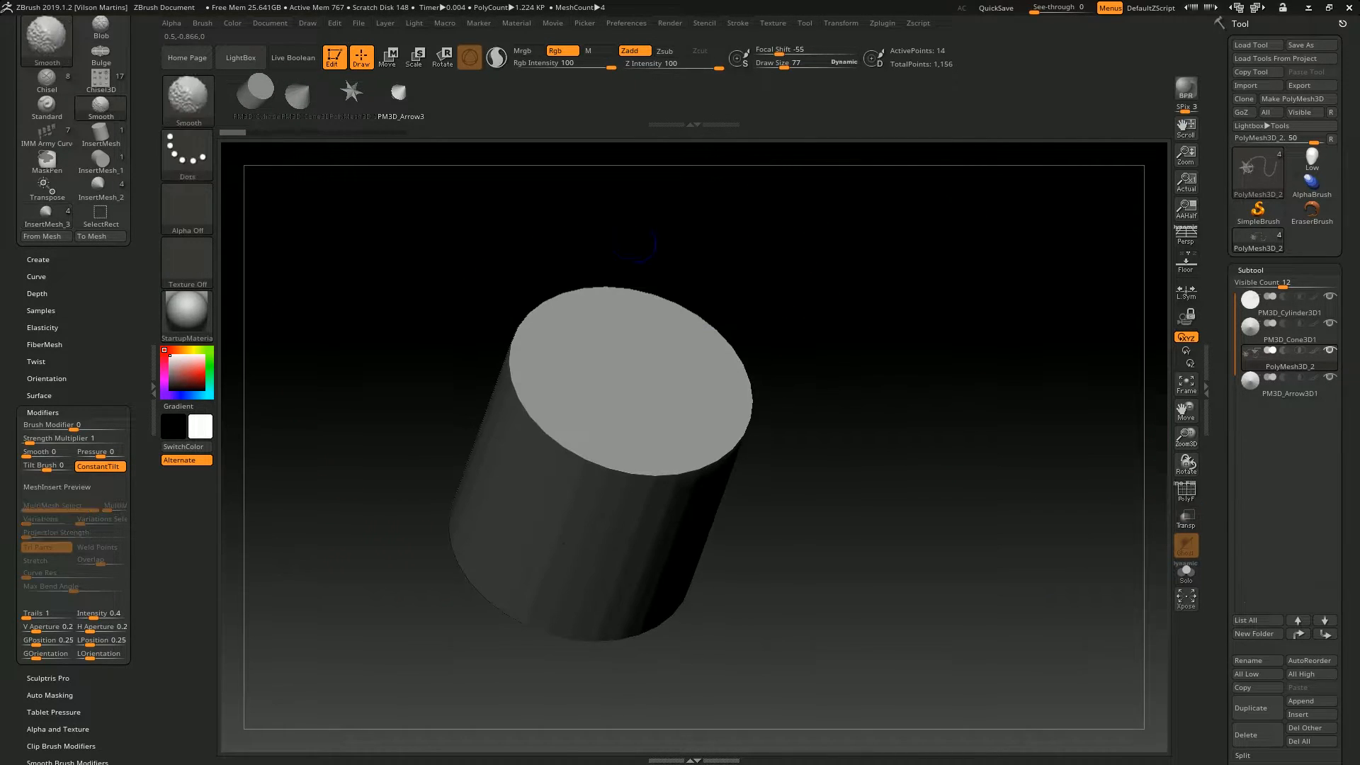
pyautogui.moveTo(632, 243); pyautogui.dragTo(659, 255)
pyautogui.moveTo(600, 382); pyautogui.dragTo(796, 259)
pyautogui.hotkey('ctrl', 'z')
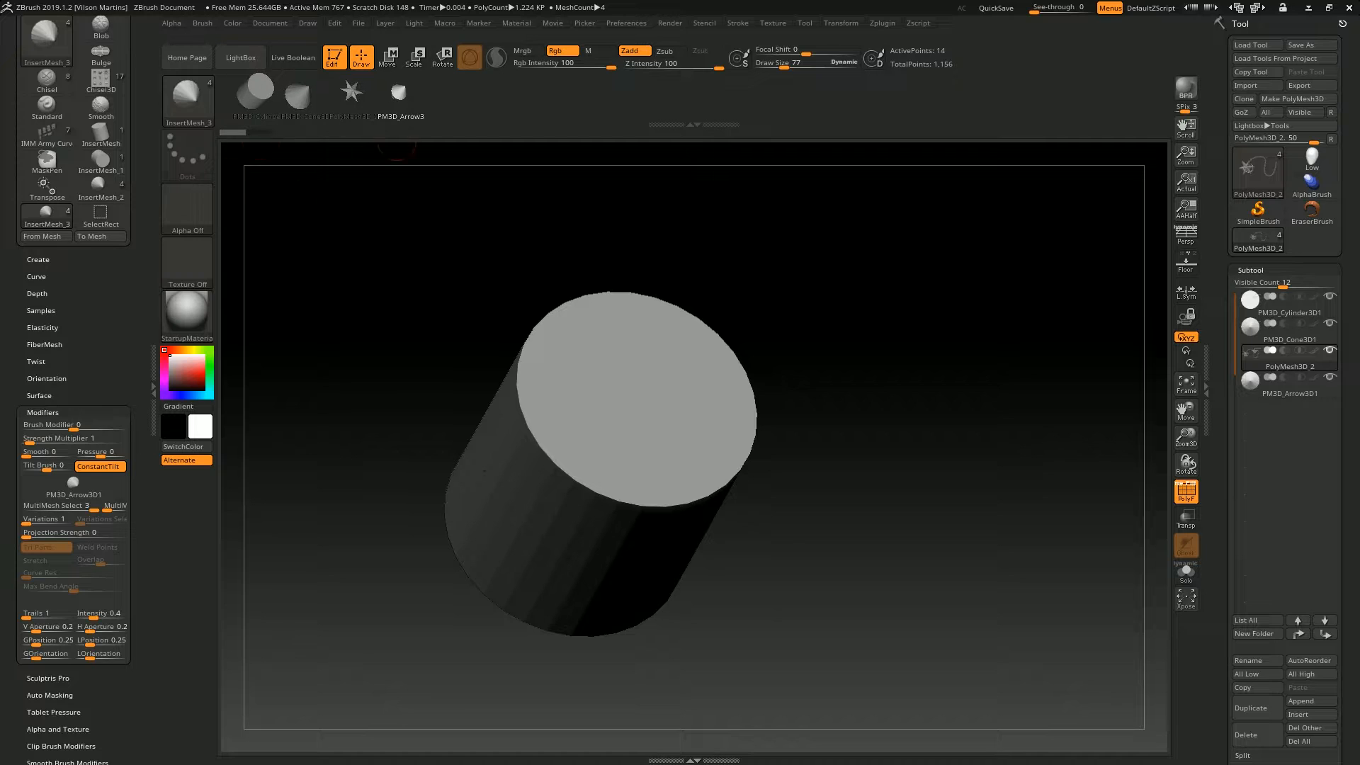
# Switch the sculpting brush to IMM Gun
pyautogui.click(241, 58)
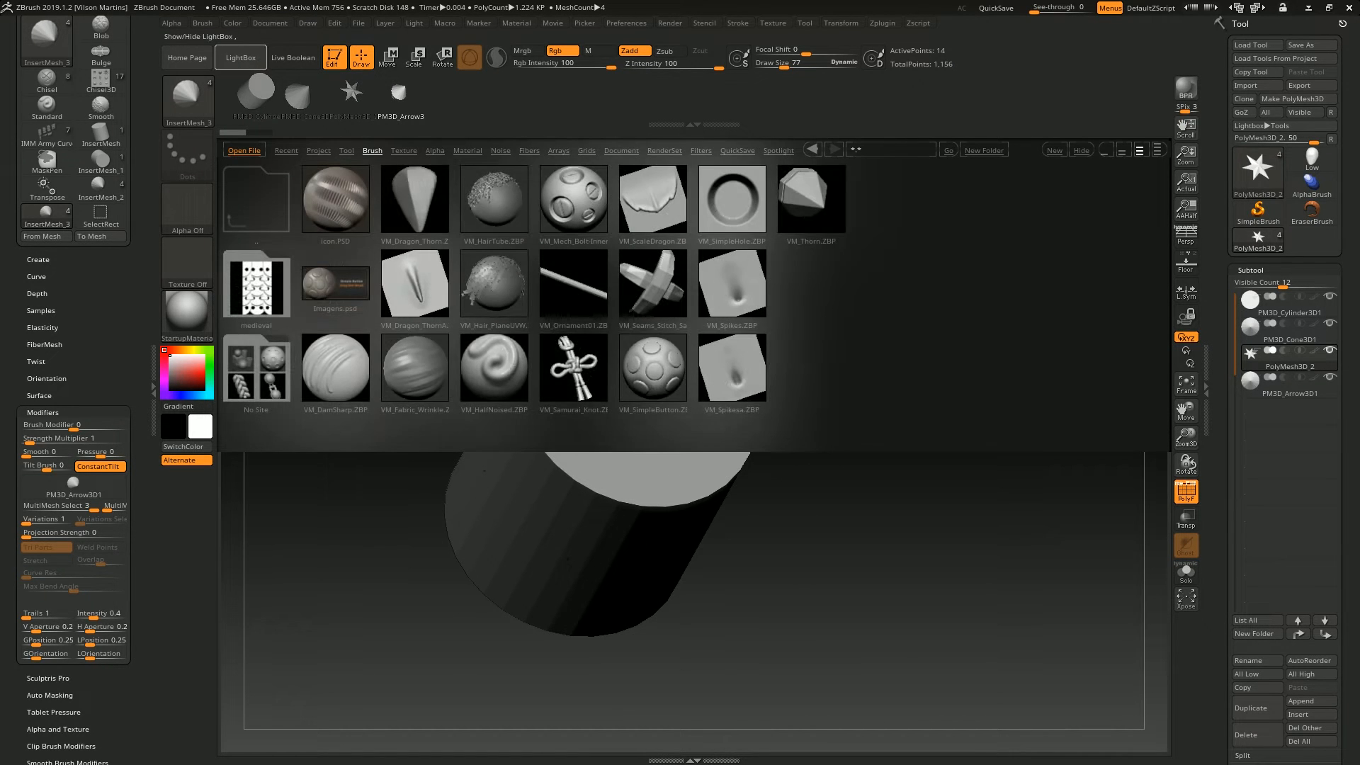
pyautogui.click(241, 58)
pyautogui.click(188, 99)
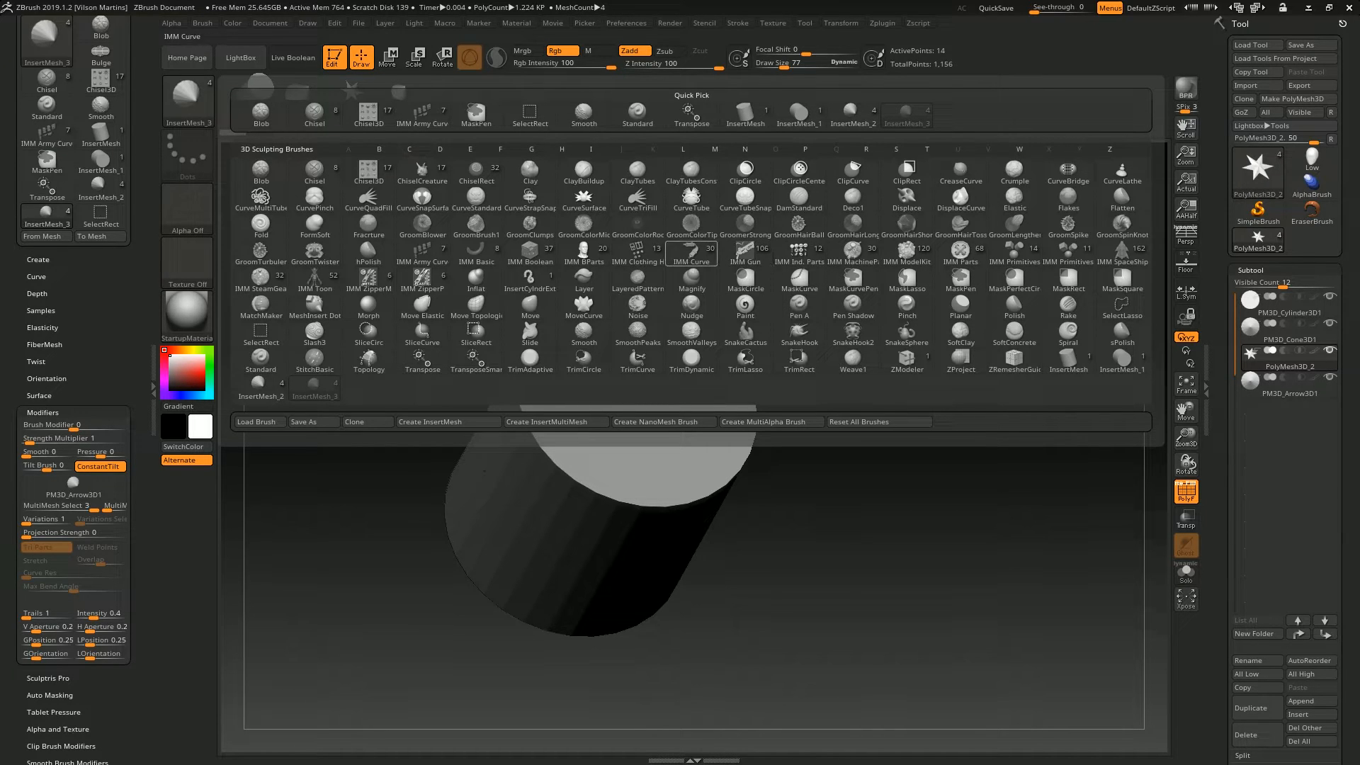
pyautogui.click(745, 253)
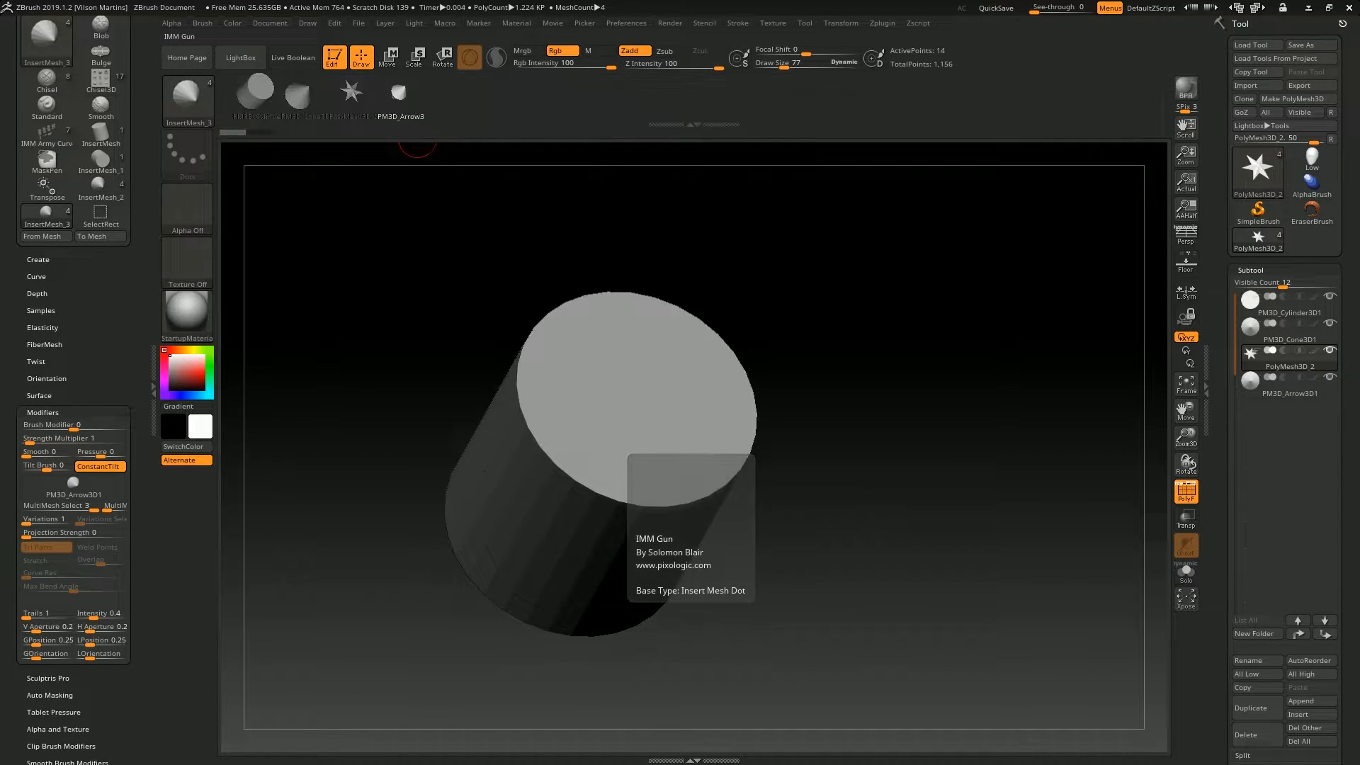
# Look through the gun parts contained in the IMM Gun brush
pyautogui.moveTo(697, 92); pyautogui.dragTo(603, 92)
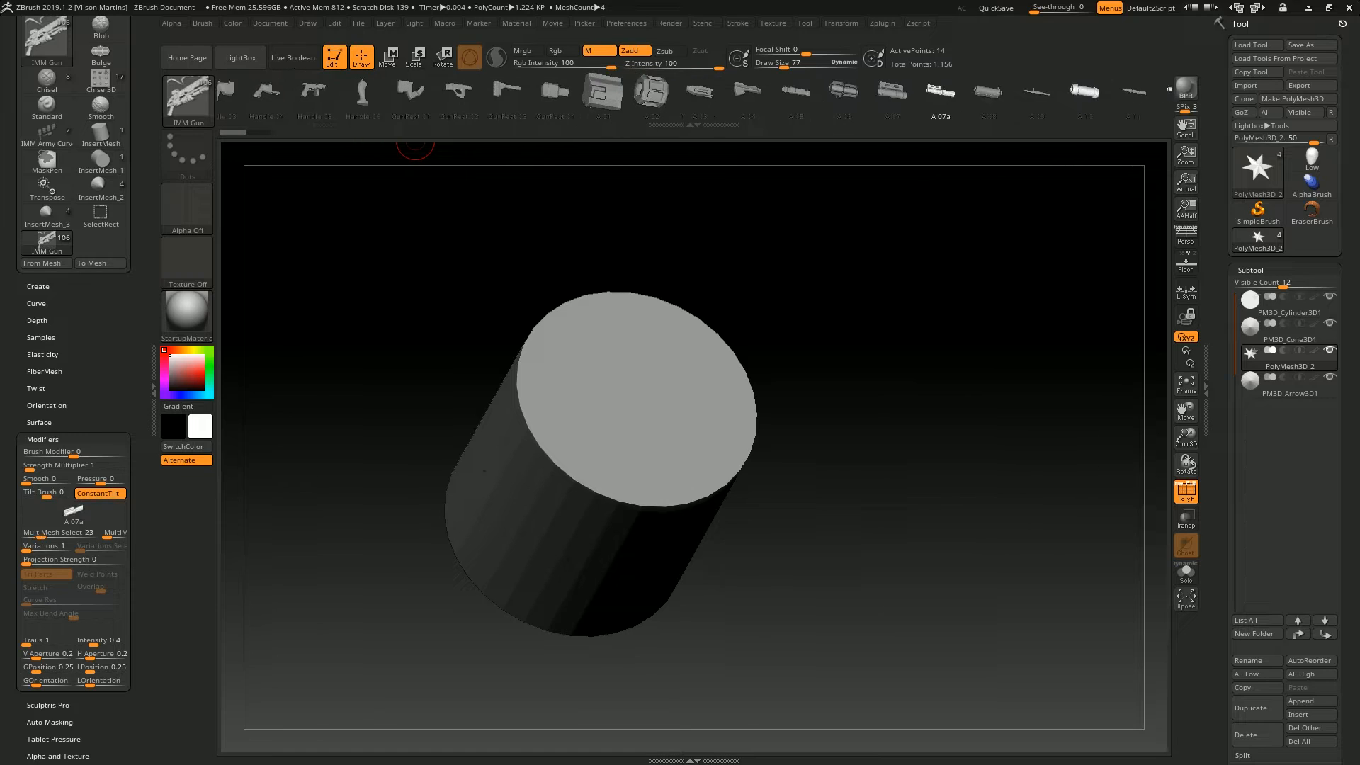
pyautogui.press('Right')
pyautogui.press('Right')
pyautogui.press('Right')
pyautogui.press('Right')
pyautogui.press('Right')
pyautogui.press('Right')
pyautogui.press('Right')
pyautogui.press('Right')
pyautogui.press('Right')
pyautogui.press('Right')
pyautogui.press('Right')
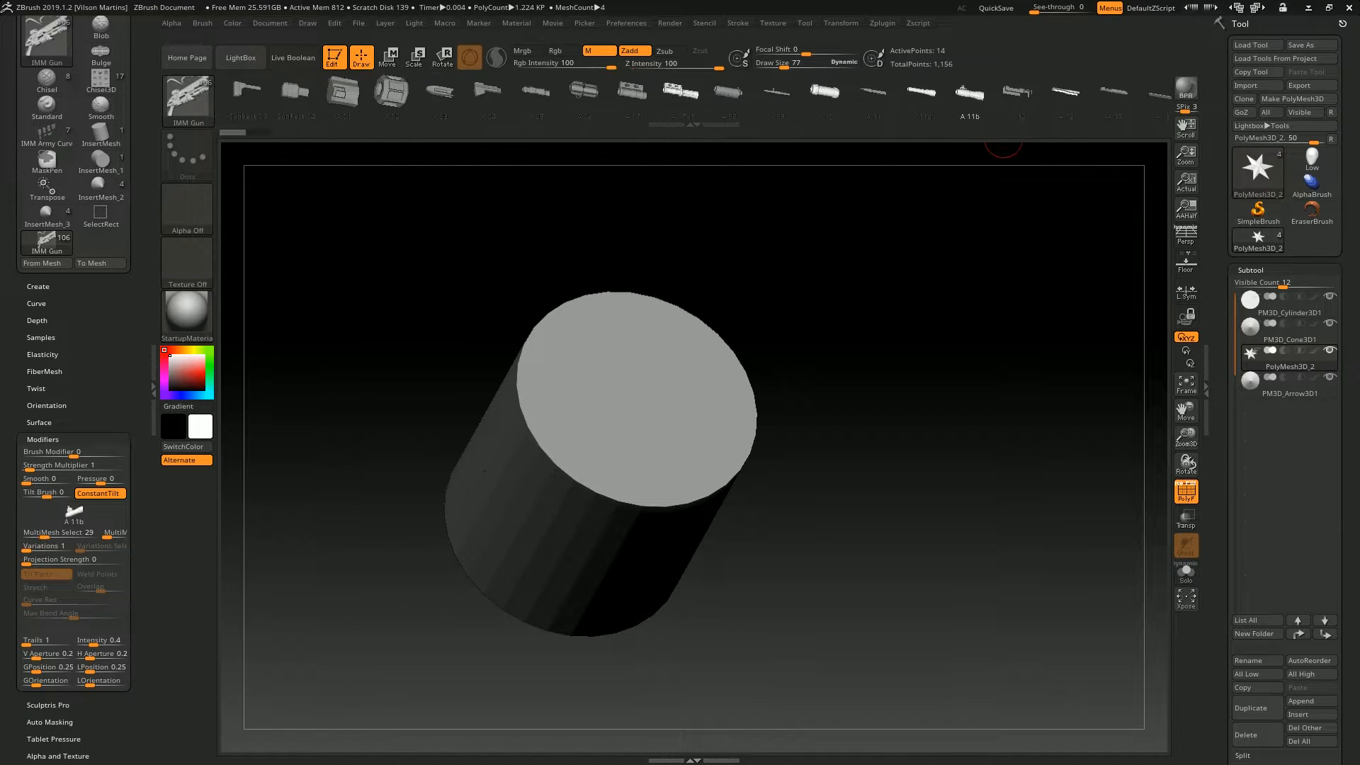
pyautogui.press('Right')
pyautogui.press('Left')
pyautogui.press('Left')
pyautogui.press('Left')
pyautogui.press('Left')
pyautogui.press('Left')
pyautogui.press('Left')
pyautogui.press('Left')
pyautogui.press('Left')
pyautogui.press('Left')
pyautogui.press('Left')
pyautogui.press('Left')
pyautogui.press('Left')
pyautogui.press('Left')
pyautogui.press('Left')
pyautogui.press('Left')
pyautogui.press('Left')
pyautogui.press('Left')
pyautogui.press('Left')
pyautogui.press('Left')
pyautogui.press('Left')
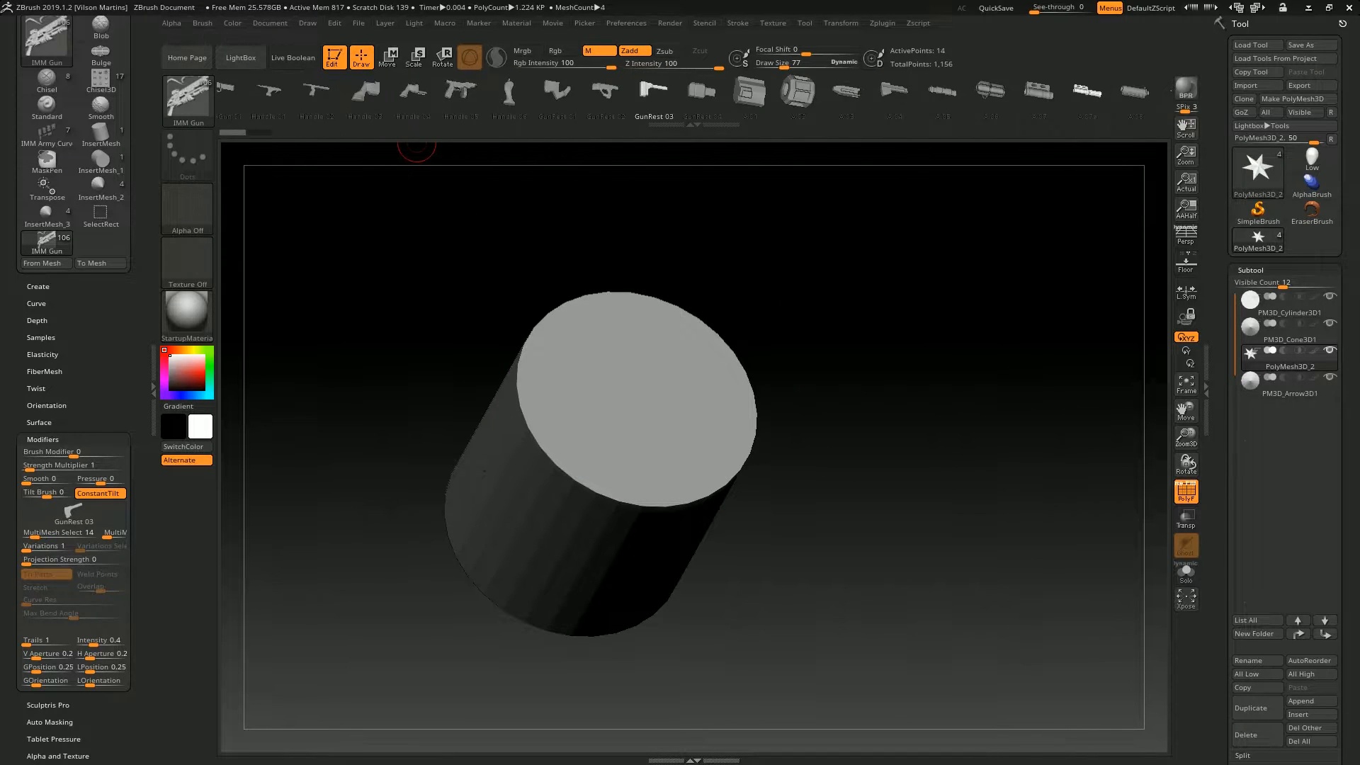
# Insert the complete IMM ACR-90 rifle on the cylinder's end face and inspect it without and with polyframe display
pyautogui.moveTo(627, 387); pyautogui.dragTo(813, 284)
pyautogui.hotkey('shift', 'f')
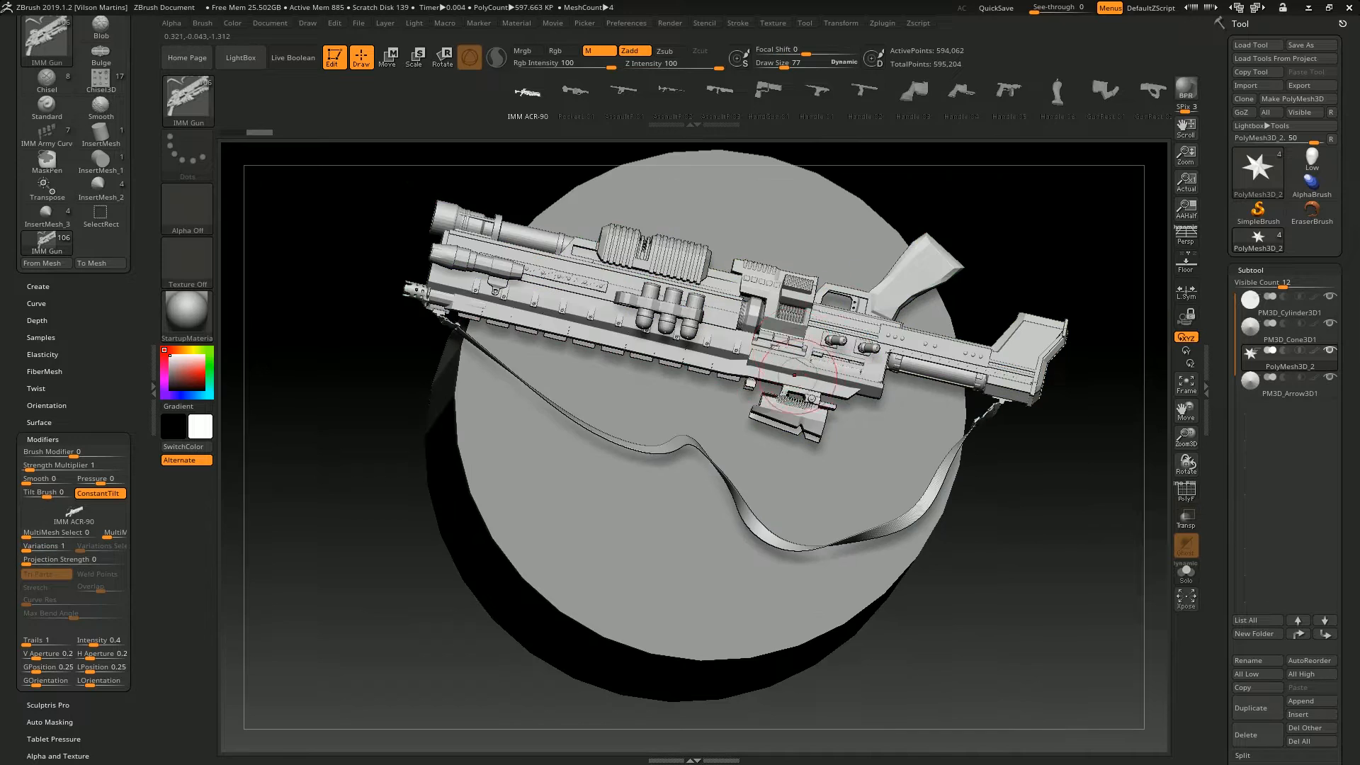
pyautogui.moveTo(816, 293); pyautogui.dragTo(813, 243, button='right')
pyautogui.hotkey('shift', 'f')
# Undo the rifle insertion, try the Handle 06 mesh on the cylinder's end face, and undo that too
pyautogui.press('Right')
pyautogui.press('Right')
pyautogui.press('Right')
pyautogui.press('Right')
pyautogui.press('Right')
pyautogui.press('Right')
pyautogui.press('Right')
pyautogui.press('Right')
pyautogui.press('Right')
pyautogui.press('Right')
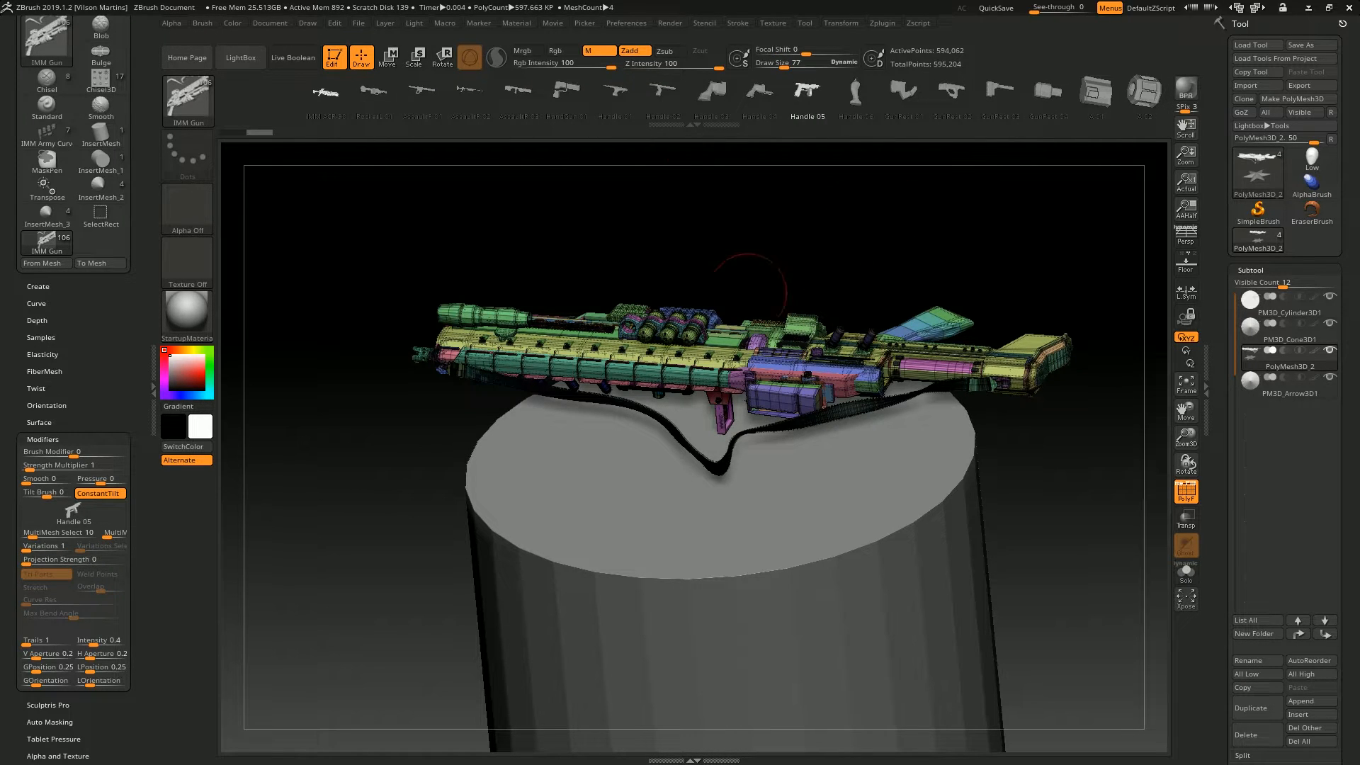
pyautogui.keyDown('ctrl'); pyautogui.moveTo(959, 274); pyautogui.dragTo(946, 151, button='right'); pyautogui.keyUp('ctrl')
pyautogui.hotkey('ctrl', 'z')
pyautogui.press('Right')
pyautogui.moveTo(789, 386); pyautogui.dragTo(947, 198)
pyautogui.hotkey('ctrl', 'z')
# Switch to the IMM BParts brush, insert its Female Head on the cylinder's end face, and undo the insertion
pyautogui.press('b')
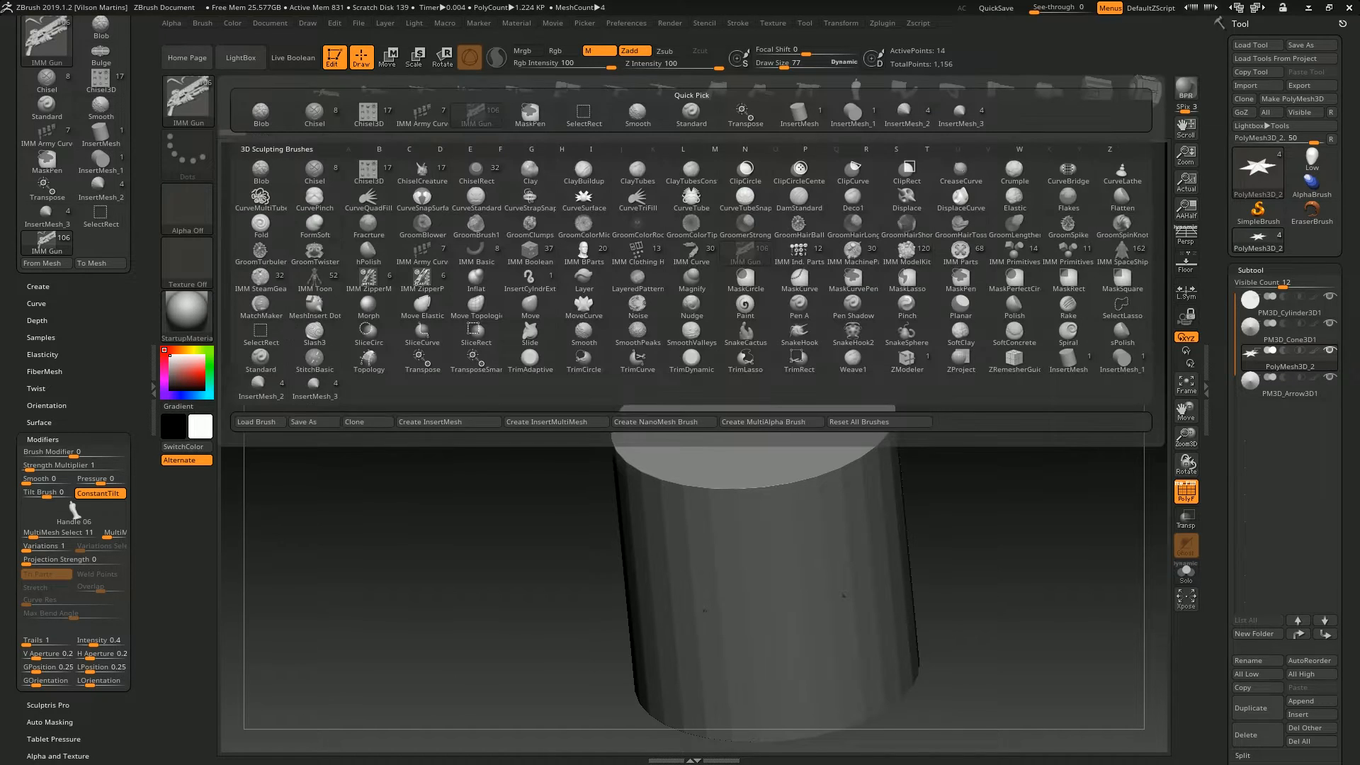
pyautogui.click(583, 251)
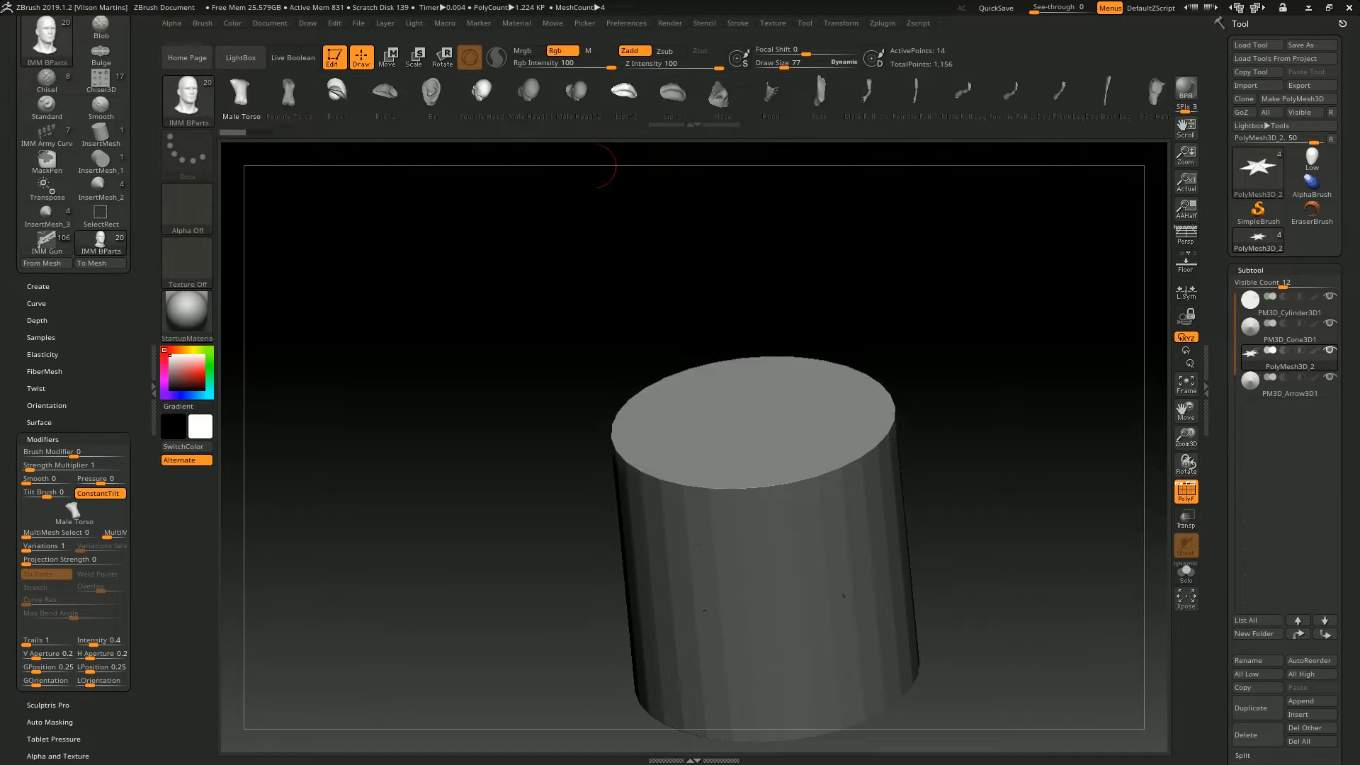
pyautogui.press('Right')
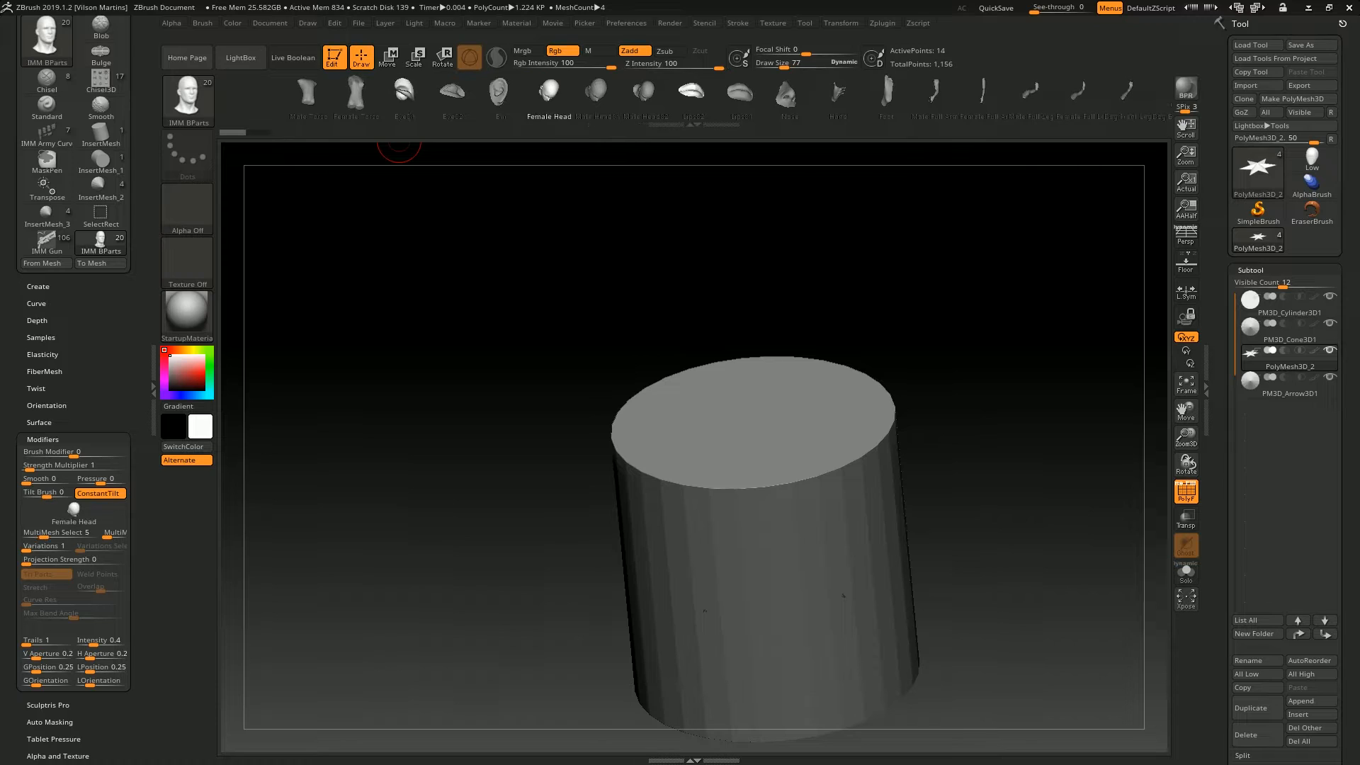
pyautogui.moveTo(779, 401); pyautogui.dragTo(796, 201)
pyautogui.hotkey('ctrl', 'z')
# Try another body-part mesh on the cylinder, undo it, and select the Lips02 mesh
pyautogui.click(608, 96)
pyautogui.moveTo(807, 433); pyautogui.dragTo(871, 212)
pyautogui.moveTo(1006, 297); pyautogui.dragTo(941, 236)
pyautogui.hotkey('ctrl', 'z')
pyautogui.click(708, 96)
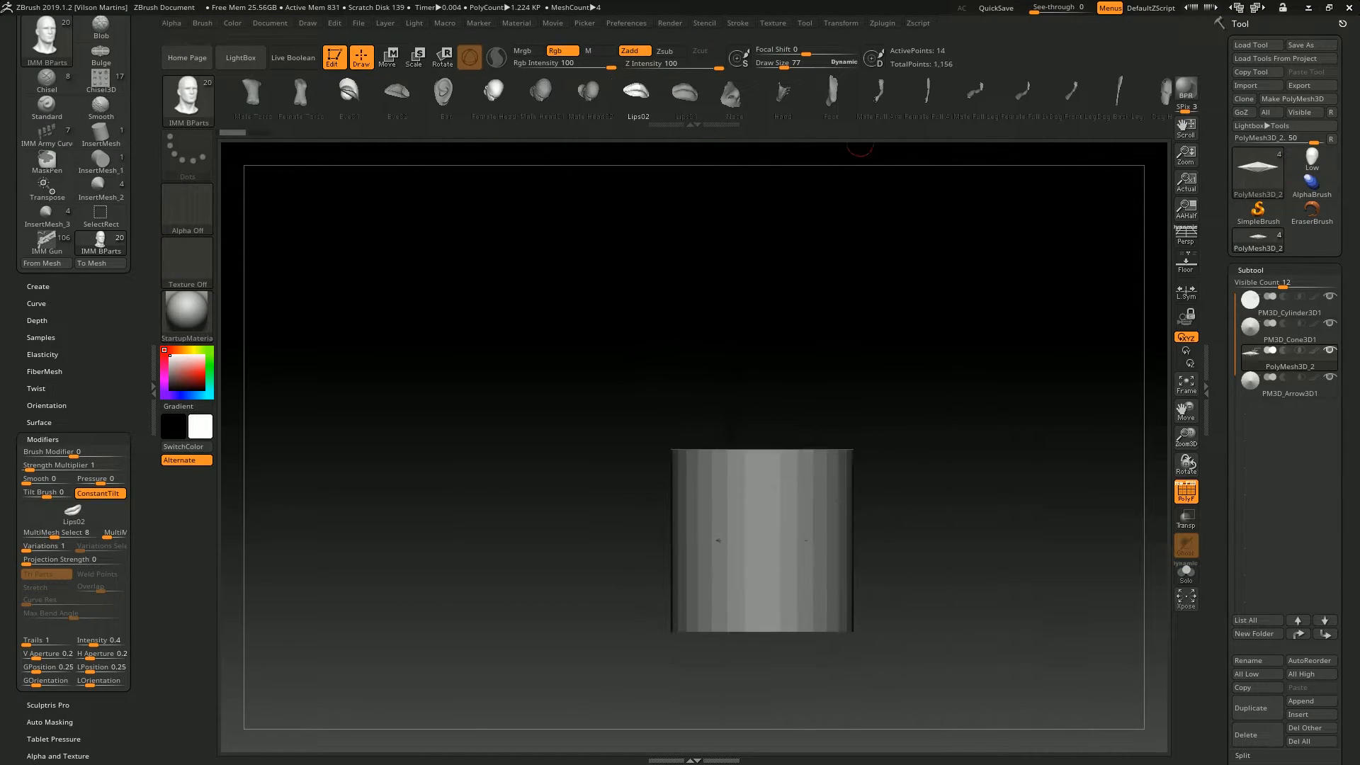
# Load the custom VM_Seams_Stitch brush from LightBox and turn the cylinder's end face toward the view
pyautogui.click(241, 57)
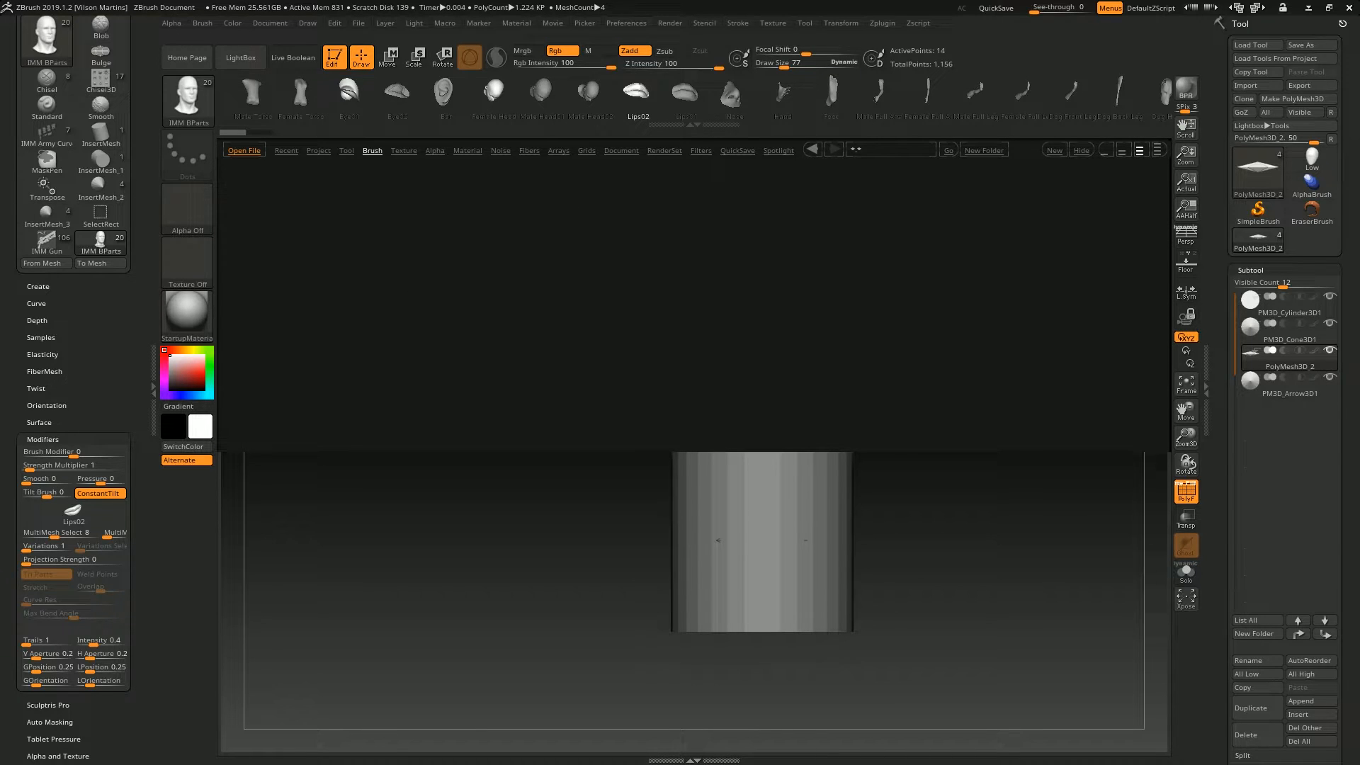
pyautogui.doubleClick(495, 372)
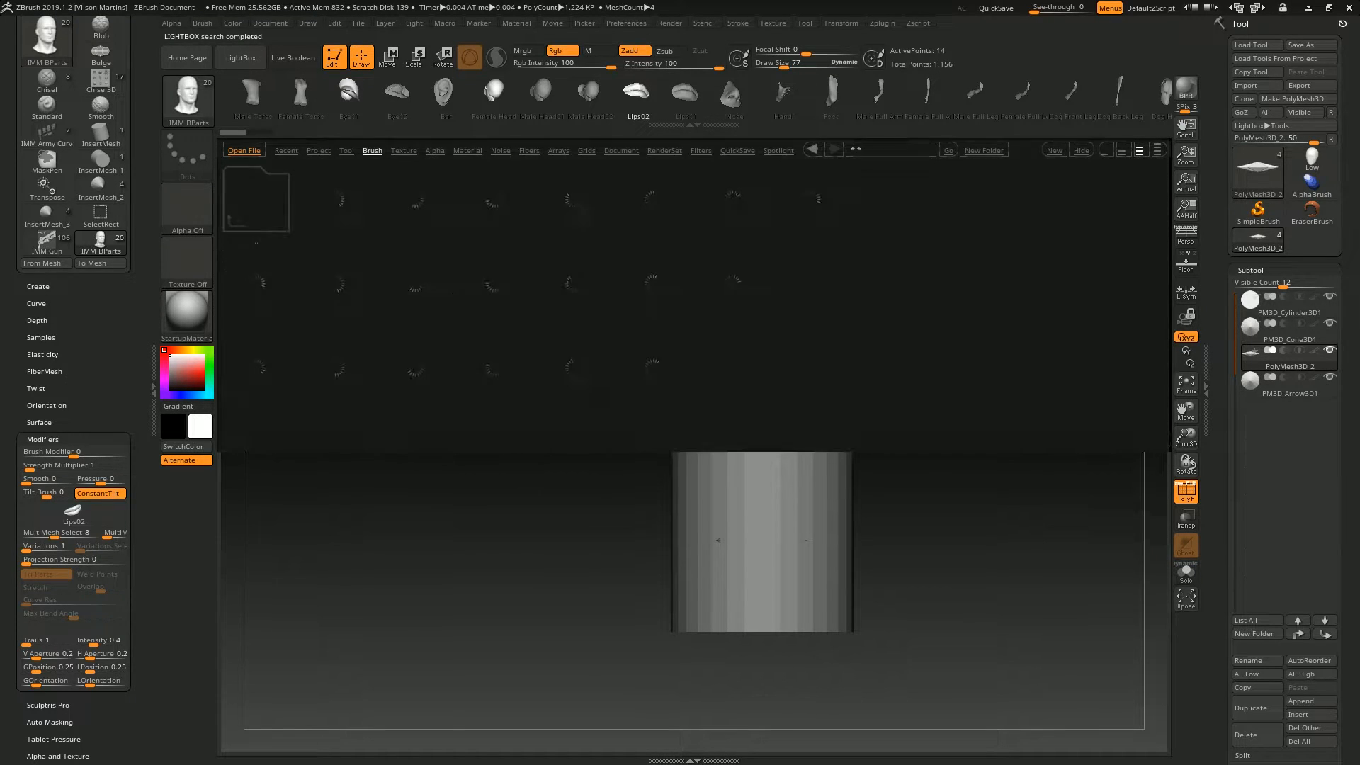
pyautogui.doubleClick(653, 282)
pyautogui.moveTo(787, 170)
pyautogui.mouseDown()
pyautogui.moveTo(721, 201)
pyautogui.moveTo(272, 141)
pyautogui.moveTo(272, 184)
pyautogui.moveTo(236, 248)
pyautogui.moveTo(271, 141)
pyautogui.mouseUp()
# Draw a V_Continuous seam arc near the end face's upper edge and a V_Stitch arc beneath it
pyautogui.click(241, 91)
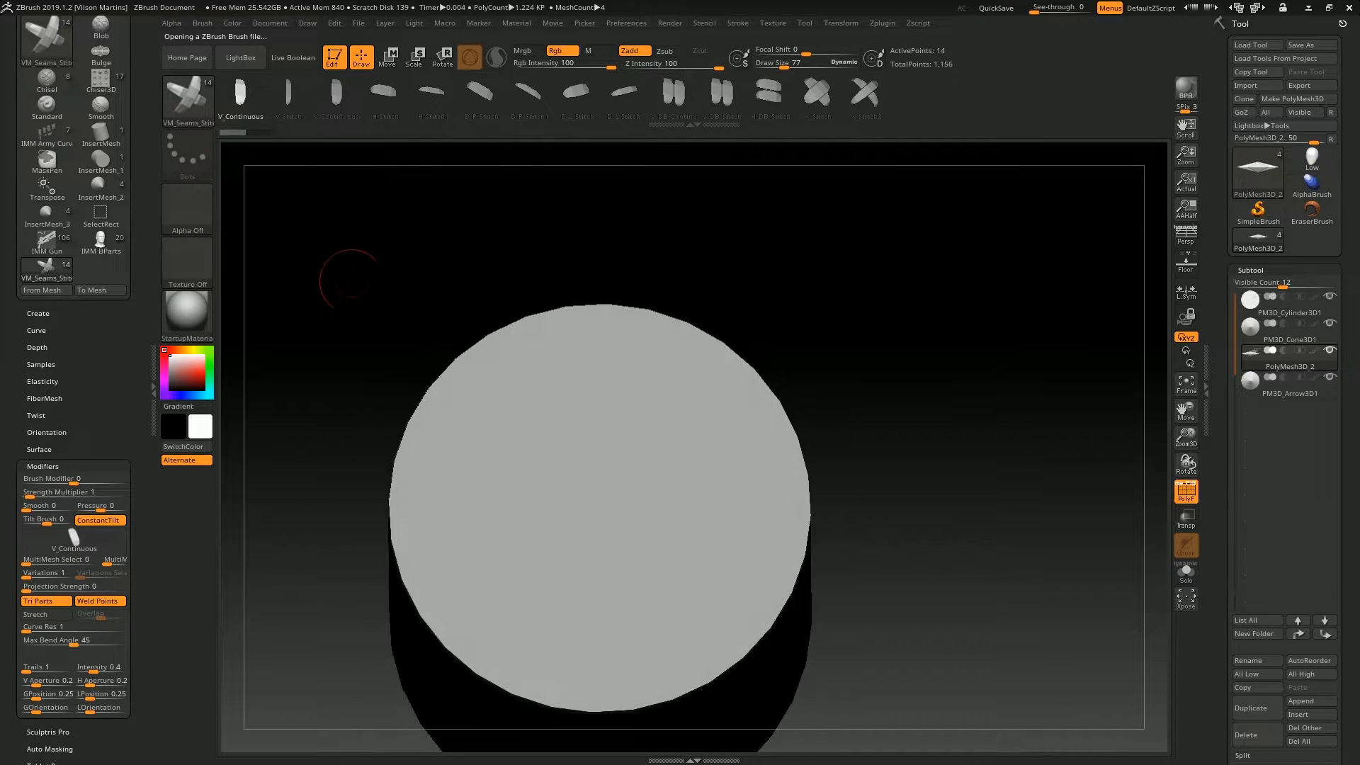
pyautogui.moveTo(469, 425); pyautogui.dragTo(706, 429)
pyautogui.keyDown('alt'); pyautogui.moveTo(468, 435); pyautogui.dragTo(464, 387, button='right'); pyautogui.keyUp('alt')
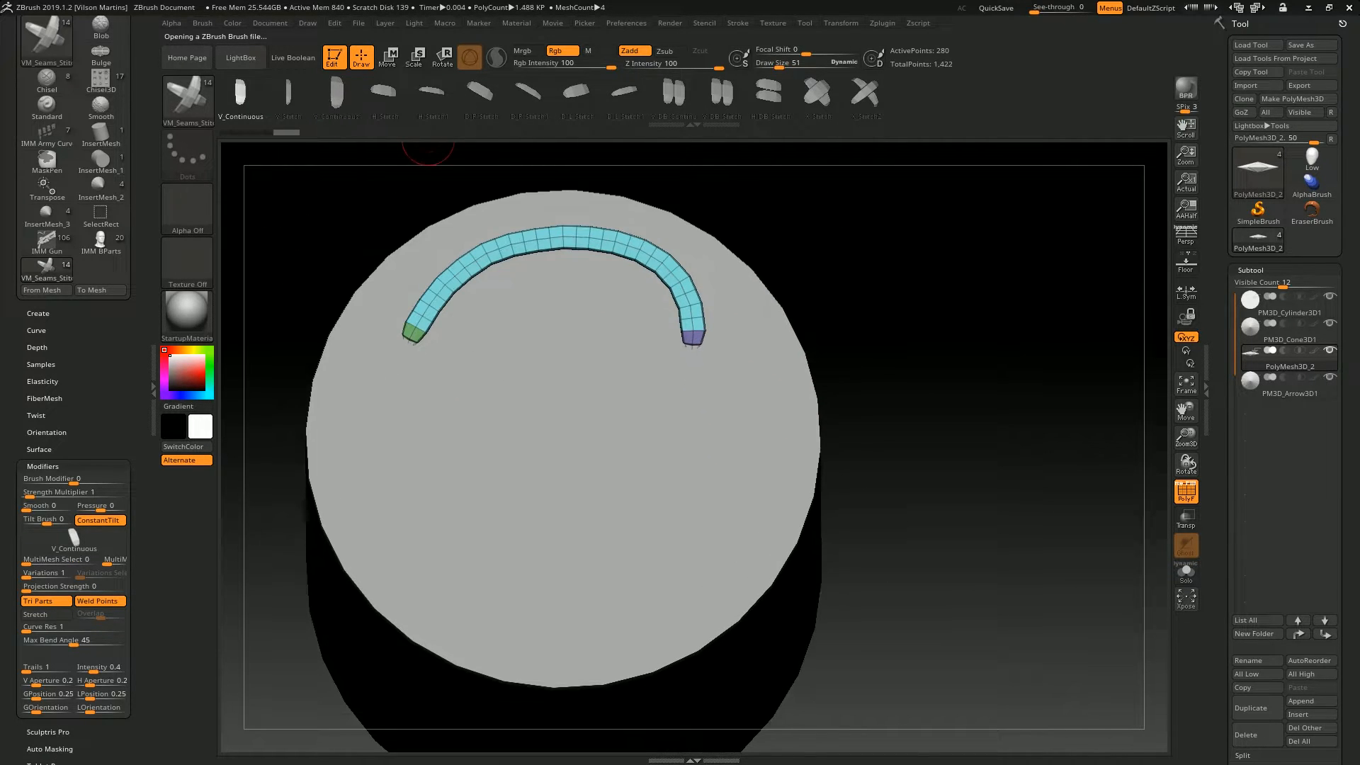
pyautogui.click(288, 92)
pyautogui.moveTo(439, 410); pyautogui.dragTo(659, 362)
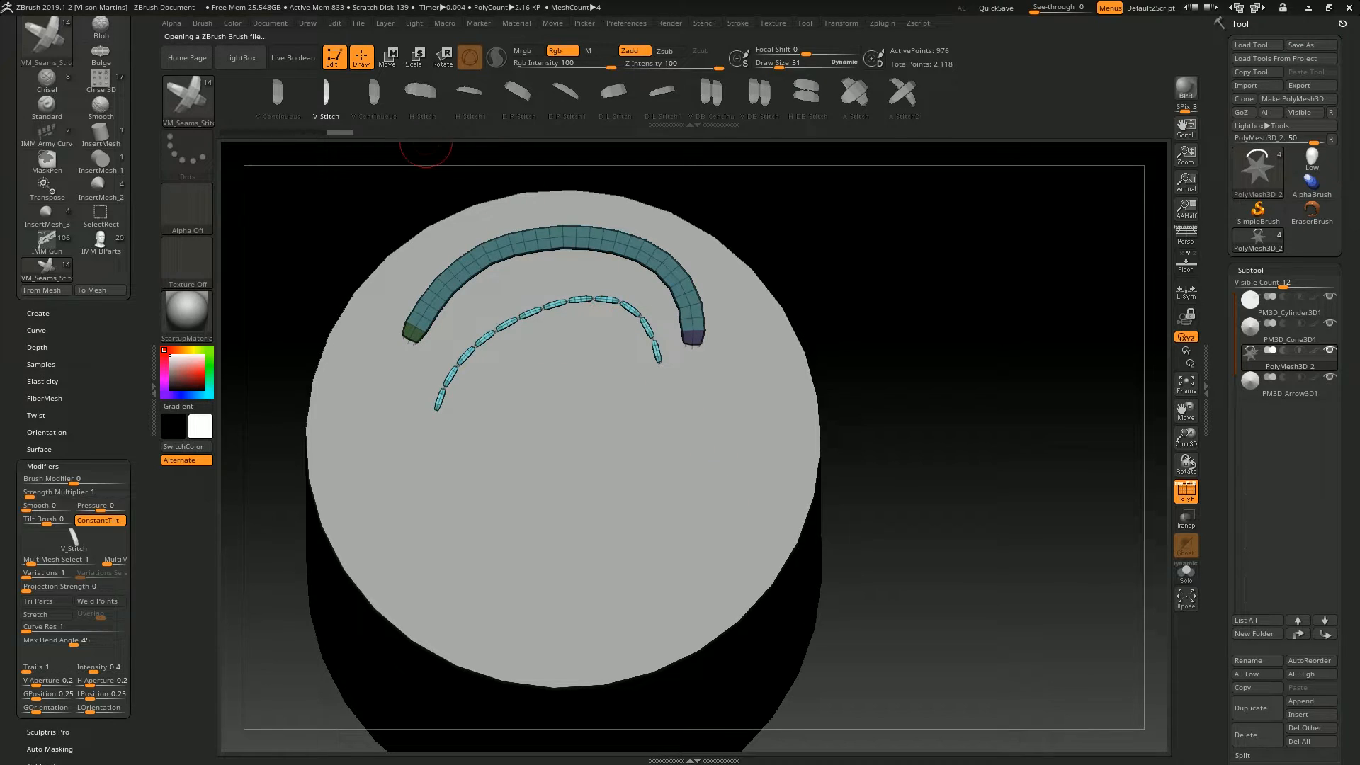
# Draw a third arc of wider stitches below the others and a V_DB_Continuous double seam under it
pyautogui.moveTo(467, 452); pyautogui.dragTo(700, 443)
pyautogui.click(711, 91)
pyautogui.moveTo(473, 514); pyautogui.dragTo(707, 564)
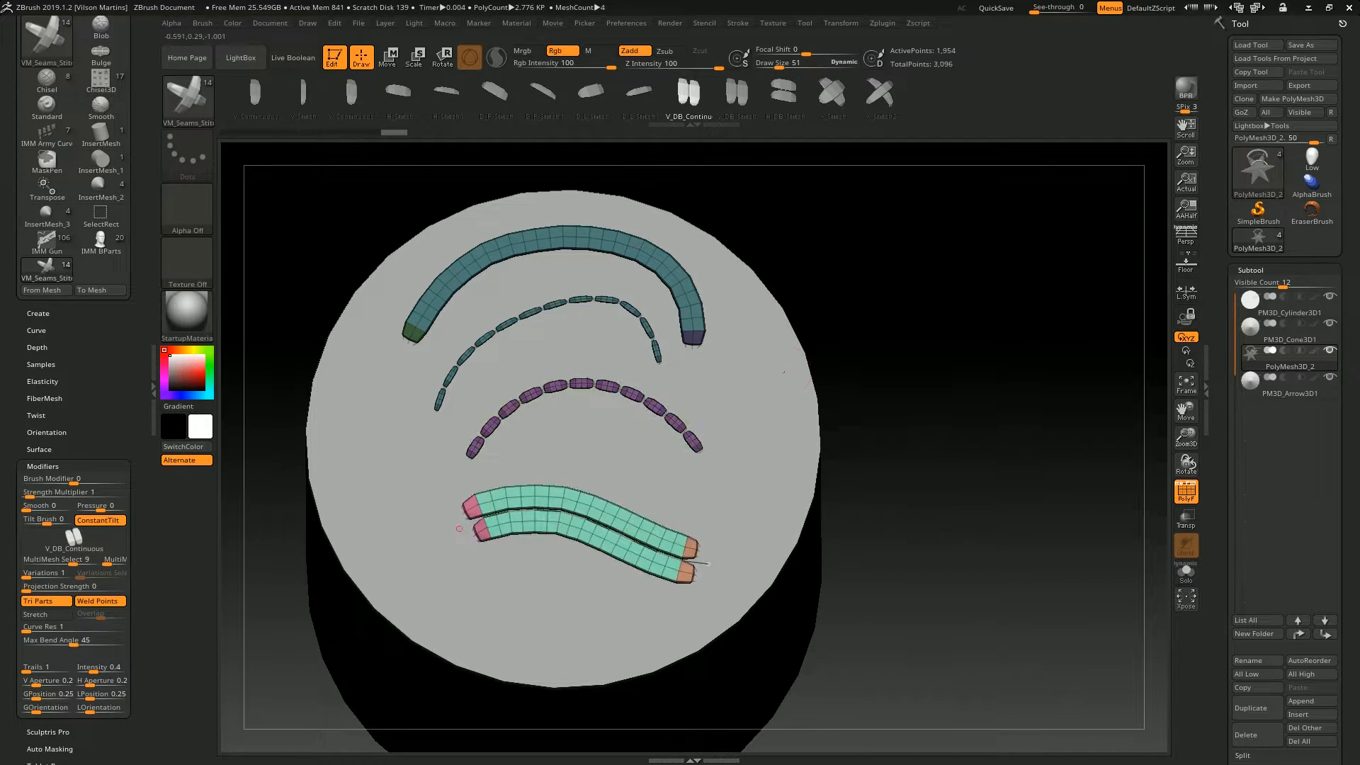
# Draw a sweeping curve of crosswise stitches over the end face and an X_Stitch curve along its lower-left edge
pyautogui.click(639, 91)
pyautogui.moveTo(769, 380)
pyautogui.mouseDown()
pyautogui.moveTo(434, 389)
pyautogui.moveTo(520, 583)
pyautogui.mouseUp()
pyautogui.click(832, 92)
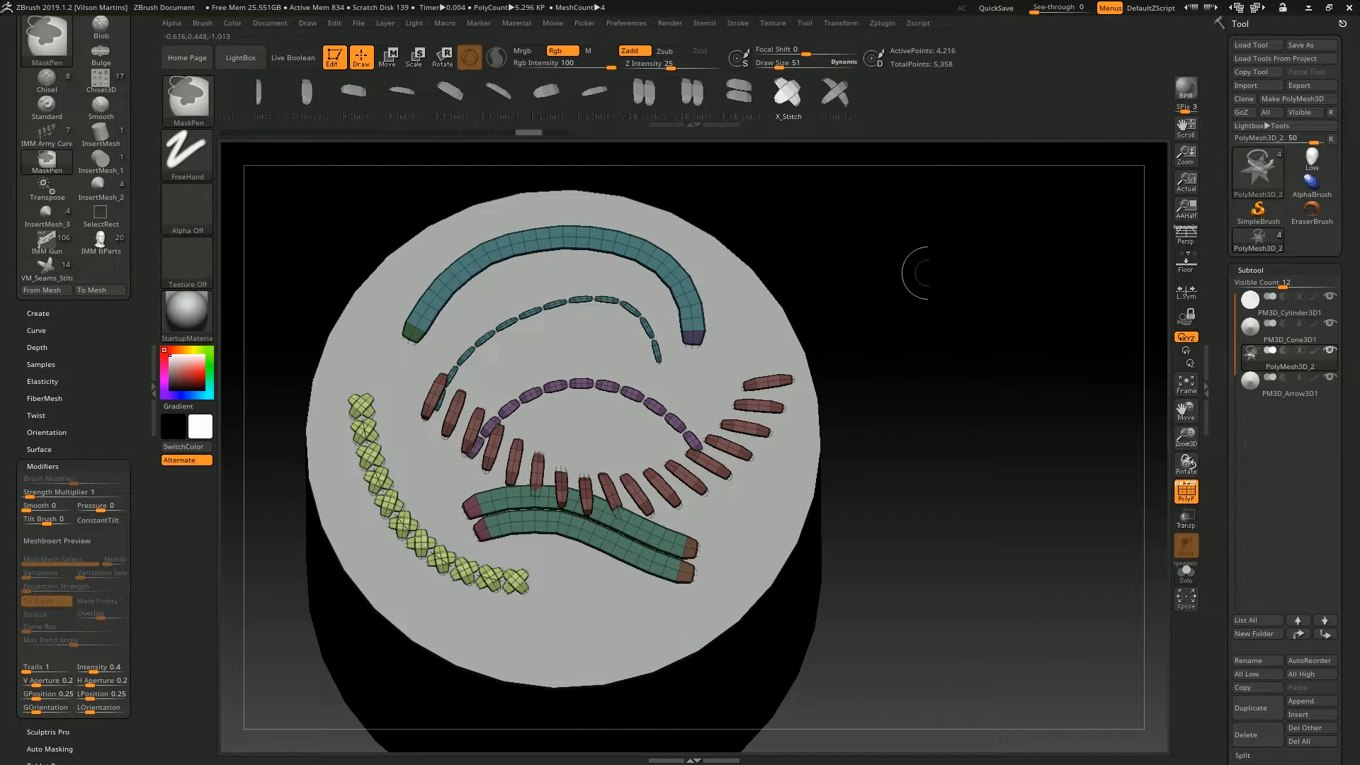
# Undo all the stitch and seam curves drawn on the cylinder's end face
pyautogui.hotkey('ctrl', 'z')
pyautogui.hotkey('ctrl', 'z')
pyautogui.hotkey('ctrl', 'z')
pyautogui.hotkey('ctrl', 'z')
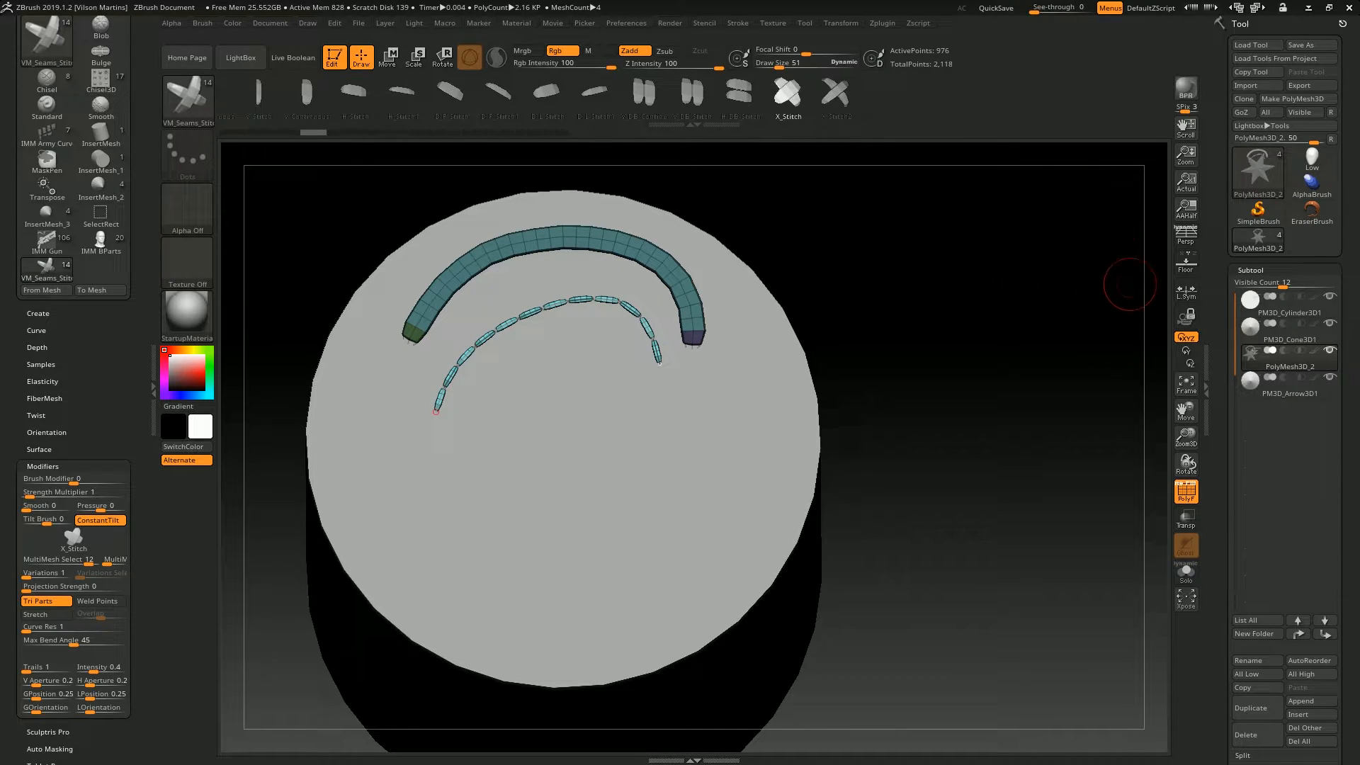
pyautogui.keyDown('alt'); pyautogui.moveTo(694, 238); pyautogui.dragTo(1012, 253, button='right'); pyautogui.keyUp('alt')
pyautogui.hotkey('ctrl', 'z')
pyautogui.hotkey('ctrl', 'z')
# Insert a Gear3D primitive as a new subtool, isolate it with Solo, and face its flat side toward the view
pyautogui.keyDown('shift'); pyautogui.moveTo(1166, 376); pyautogui.dragTo(1167, 177, button='right'); pyautogui.keyUp('shift')
pyautogui.keyDown('alt'); pyautogui.moveTo(1183, 305); pyautogui.dragTo(1171, 267, button='right'); pyautogui.keyUp('alt')
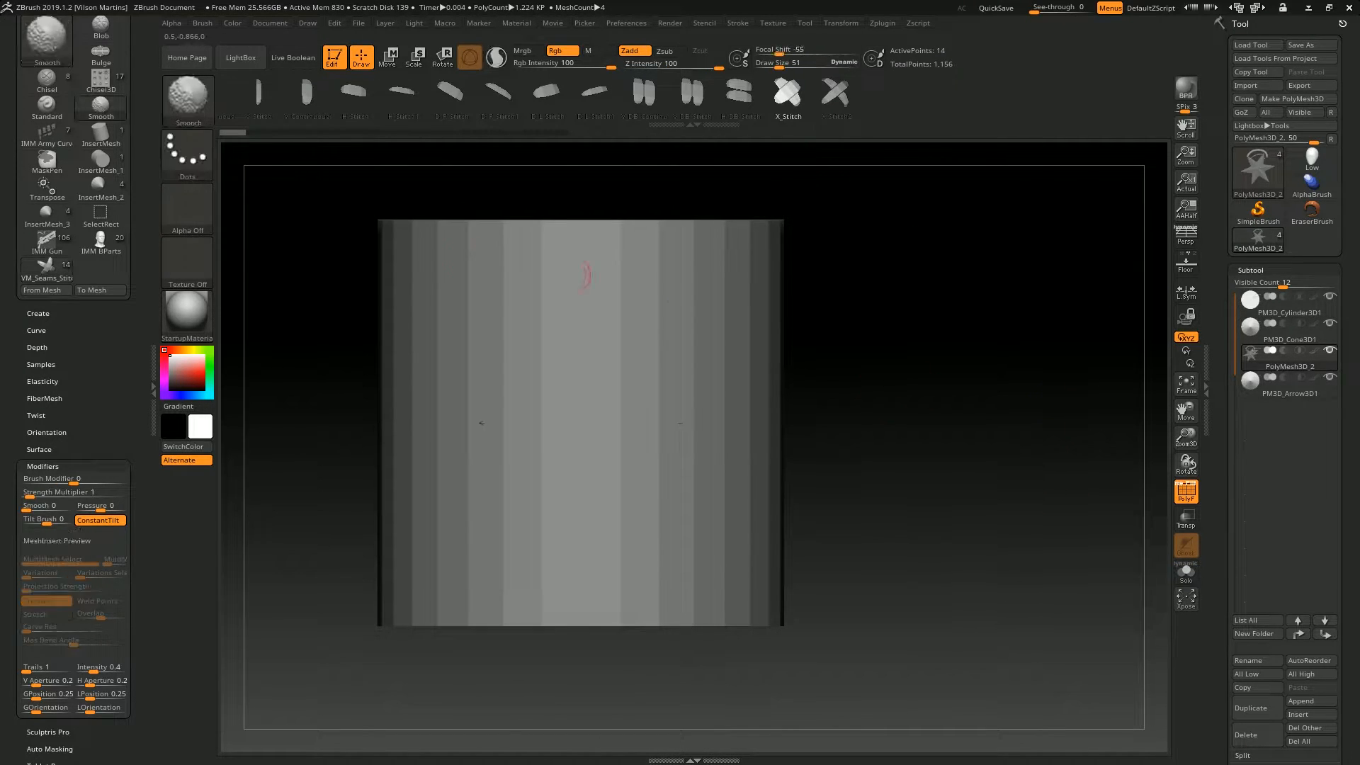
pyautogui.click(1310, 714)
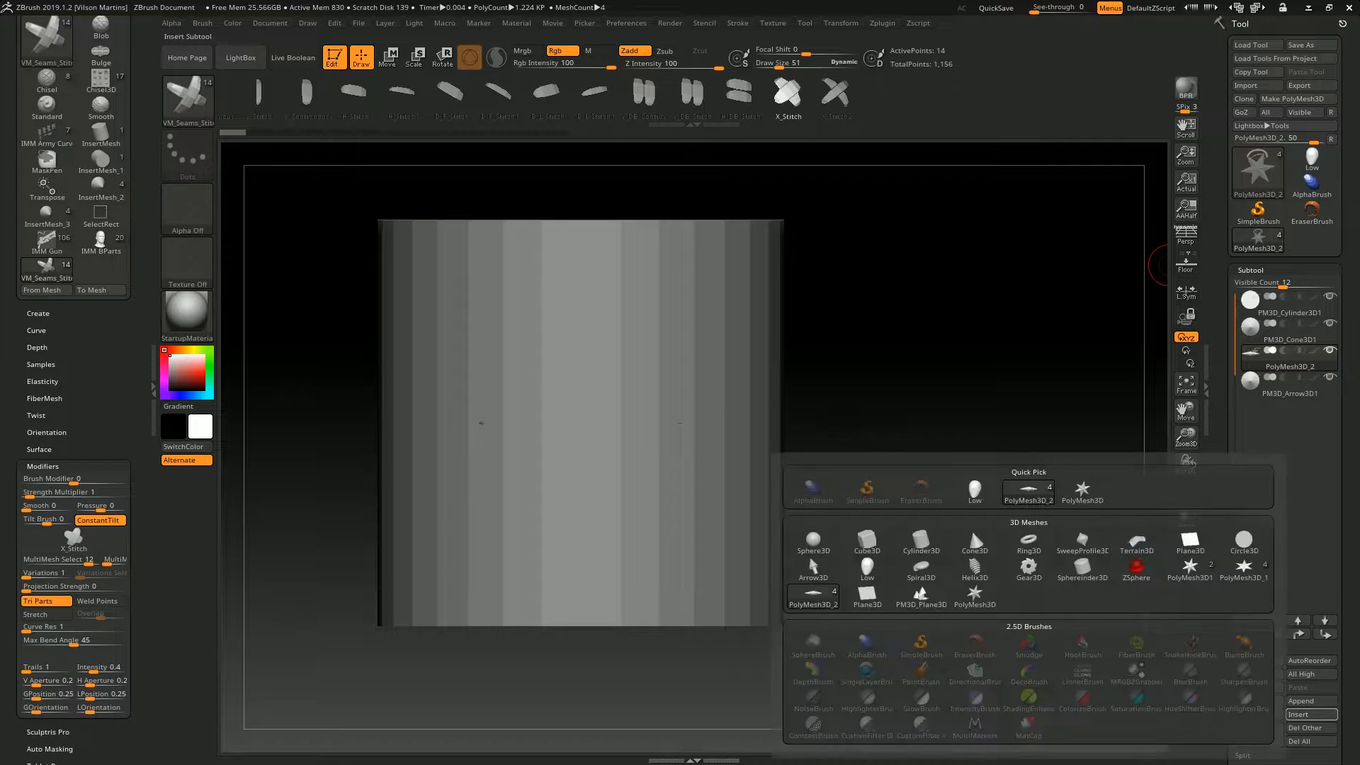
pyautogui.click(1029, 567)
pyautogui.click(1187, 572)
pyautogui.moveTo(843, 360); pyautogui.dragTo(935, 304)
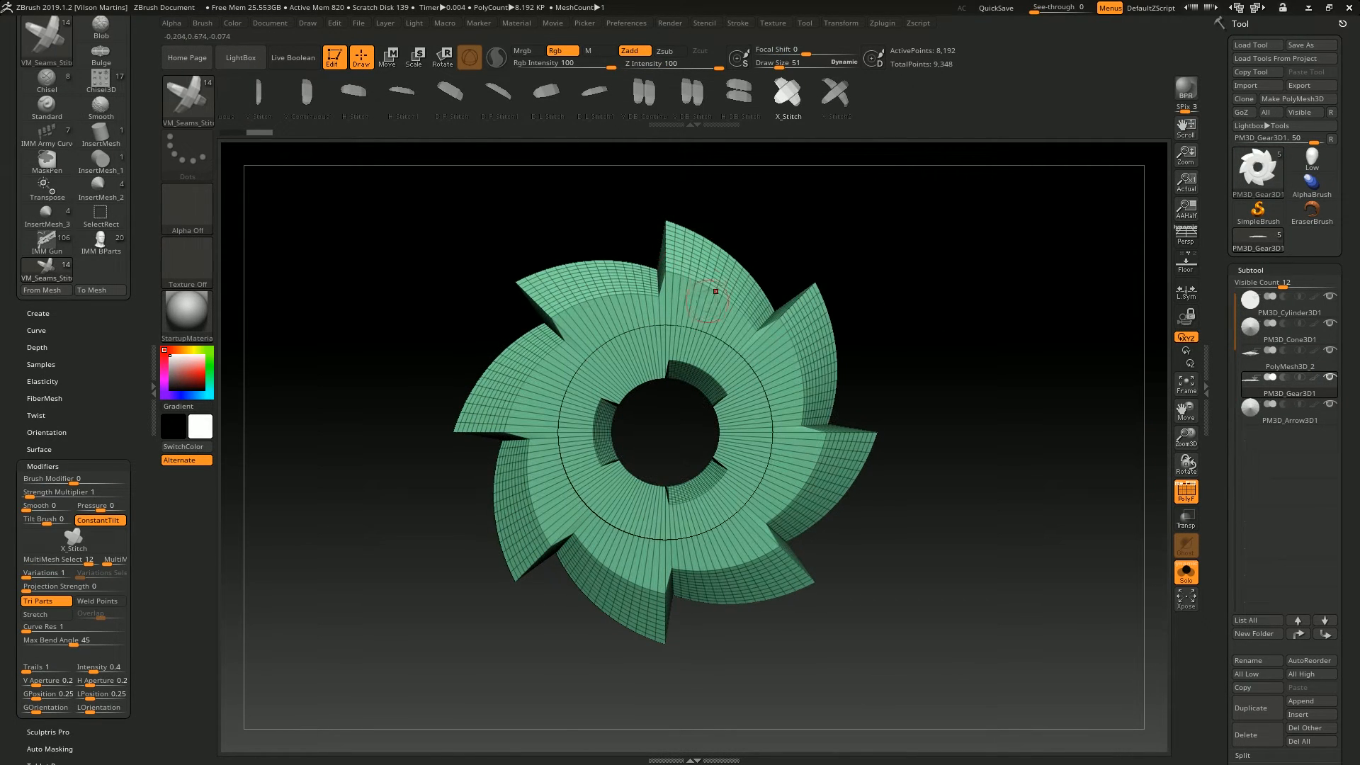
# Select the custom InsertMesh_3 brush and append the gear mesh to it with Create InsertMesh
pyautogui.press('b')
pyautogui.click(315, 387)
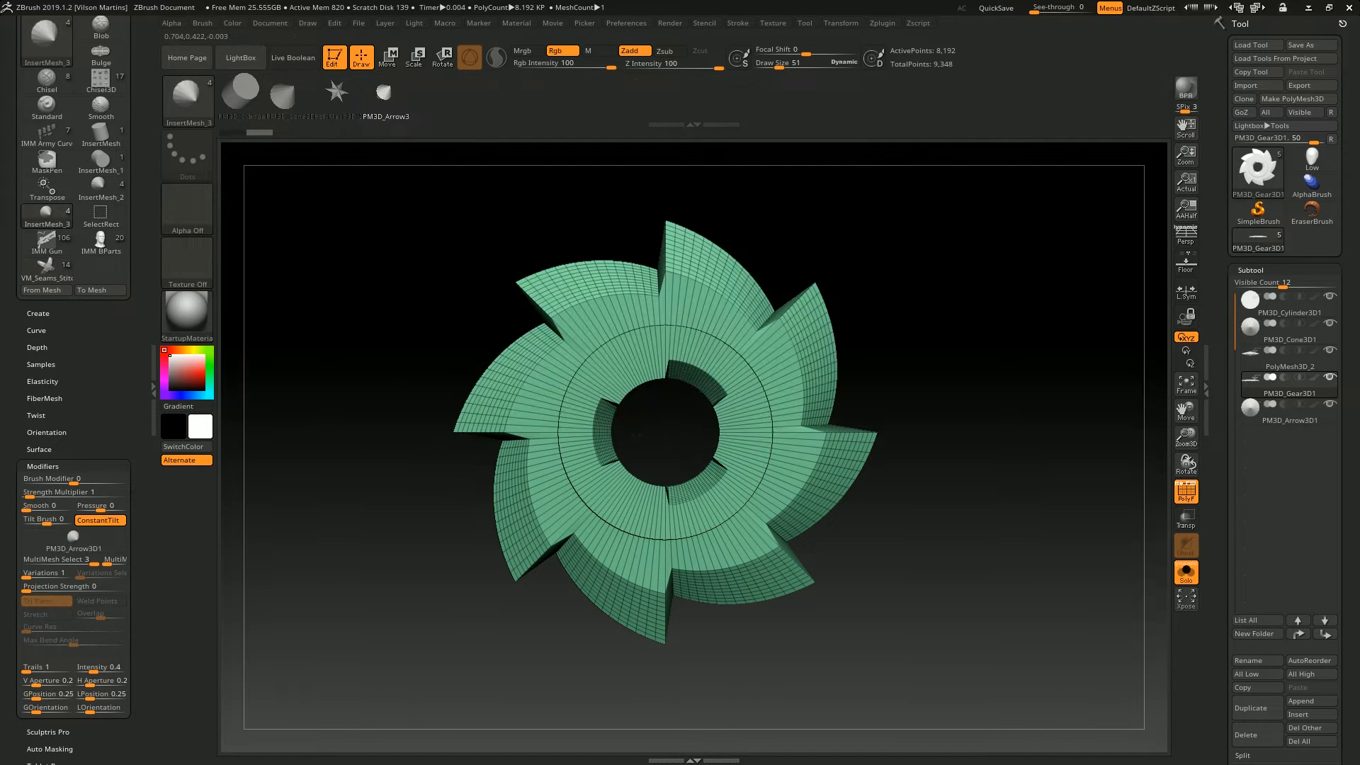
pyautogui.click(186, 99)
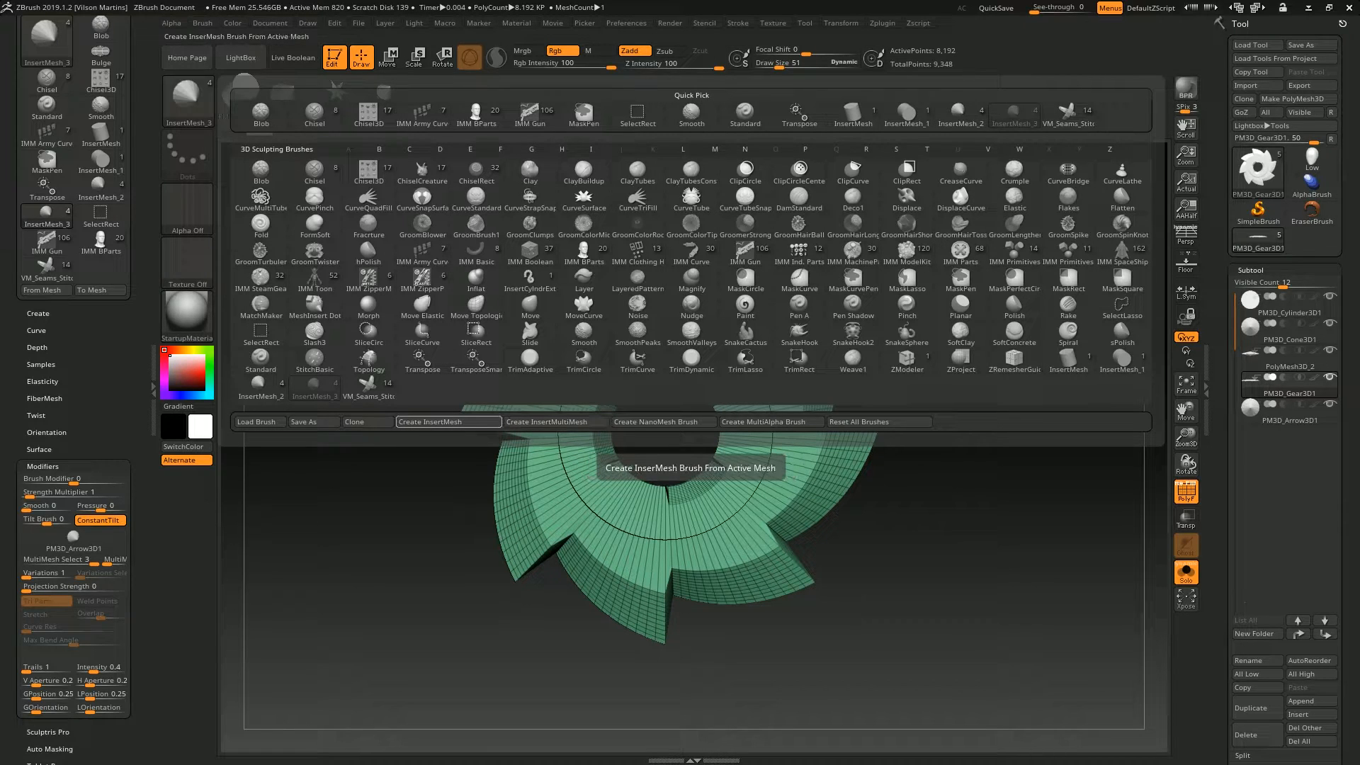
pyautogui.click(449, 421)
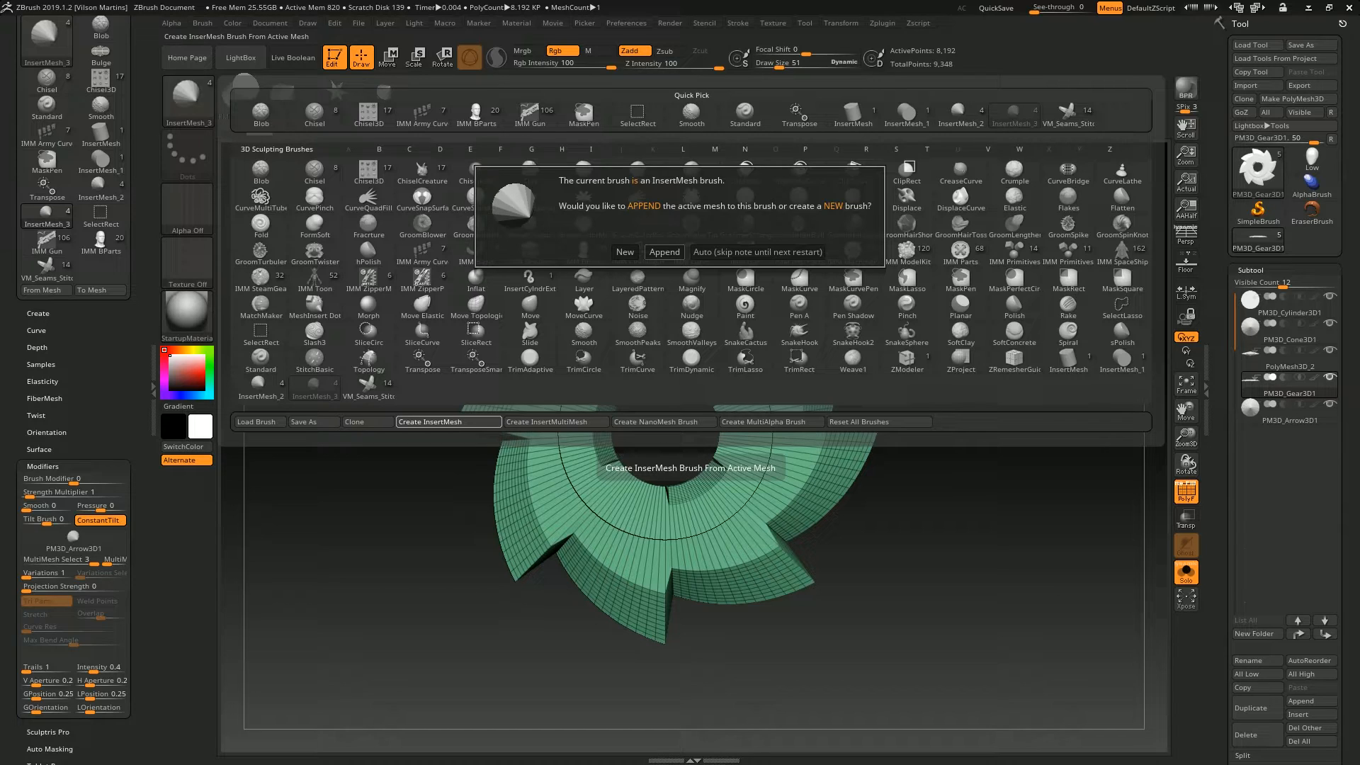
pyautogui.click(665, 252)
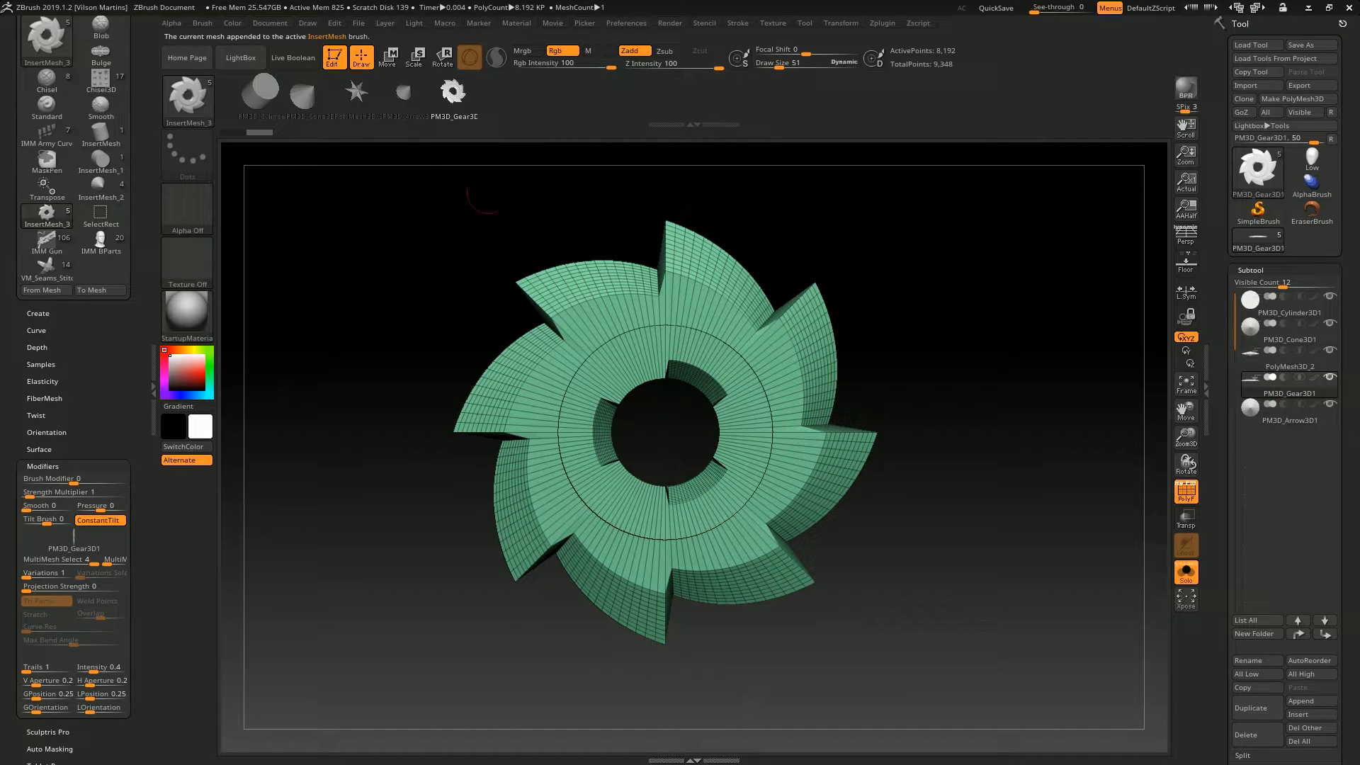
# Append the active gear mesh to the current custom InsertMesh brush with Create InsertMesh, instead of creating a new brush
pyautogui.click(188, 101)
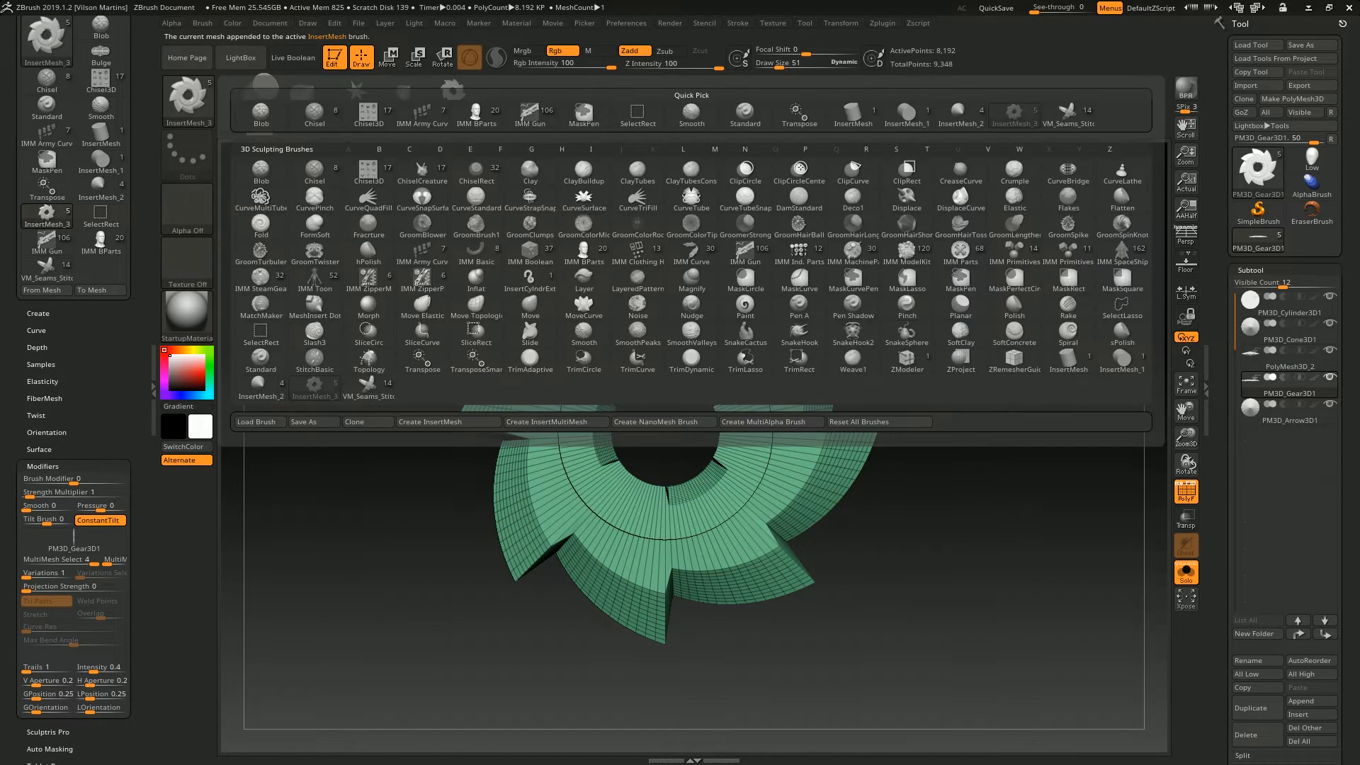
pyautogui.click(187, 101)
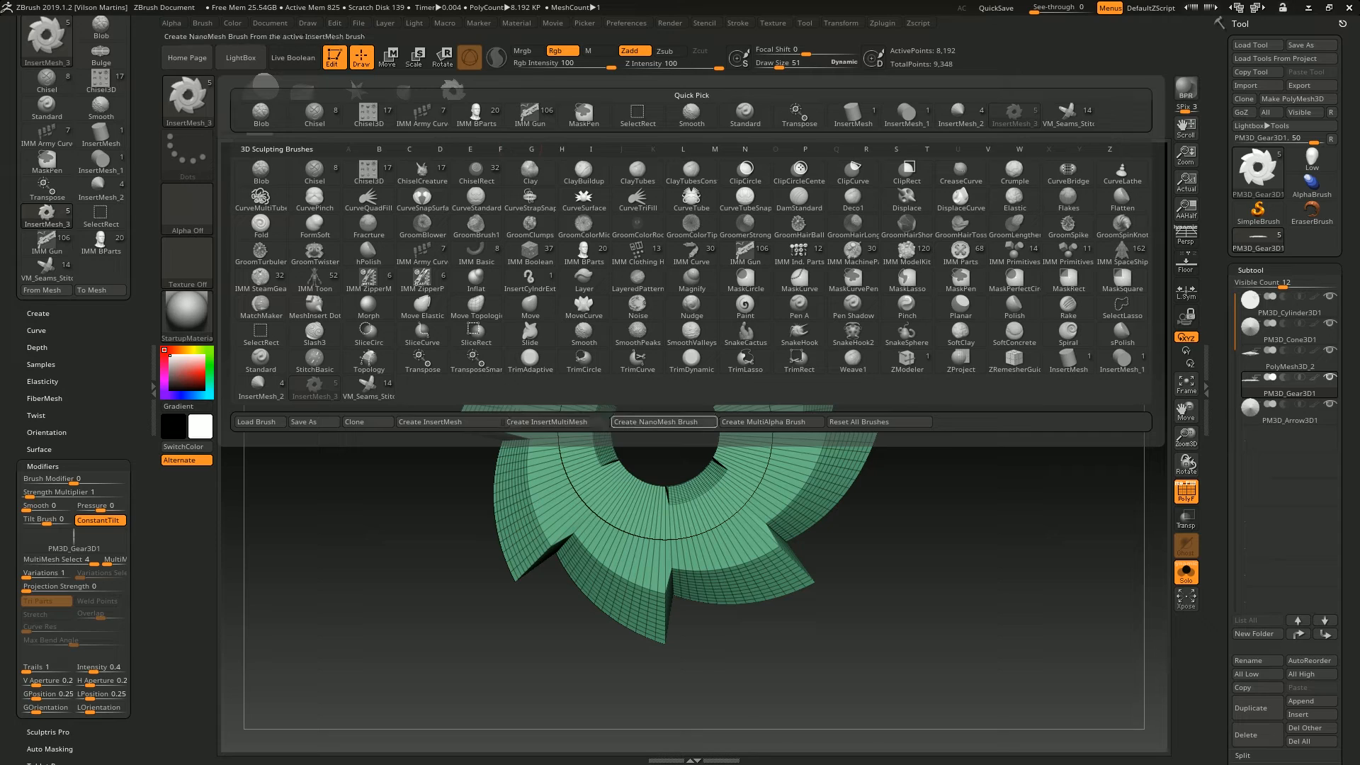
pyautogui.click(448, 421)
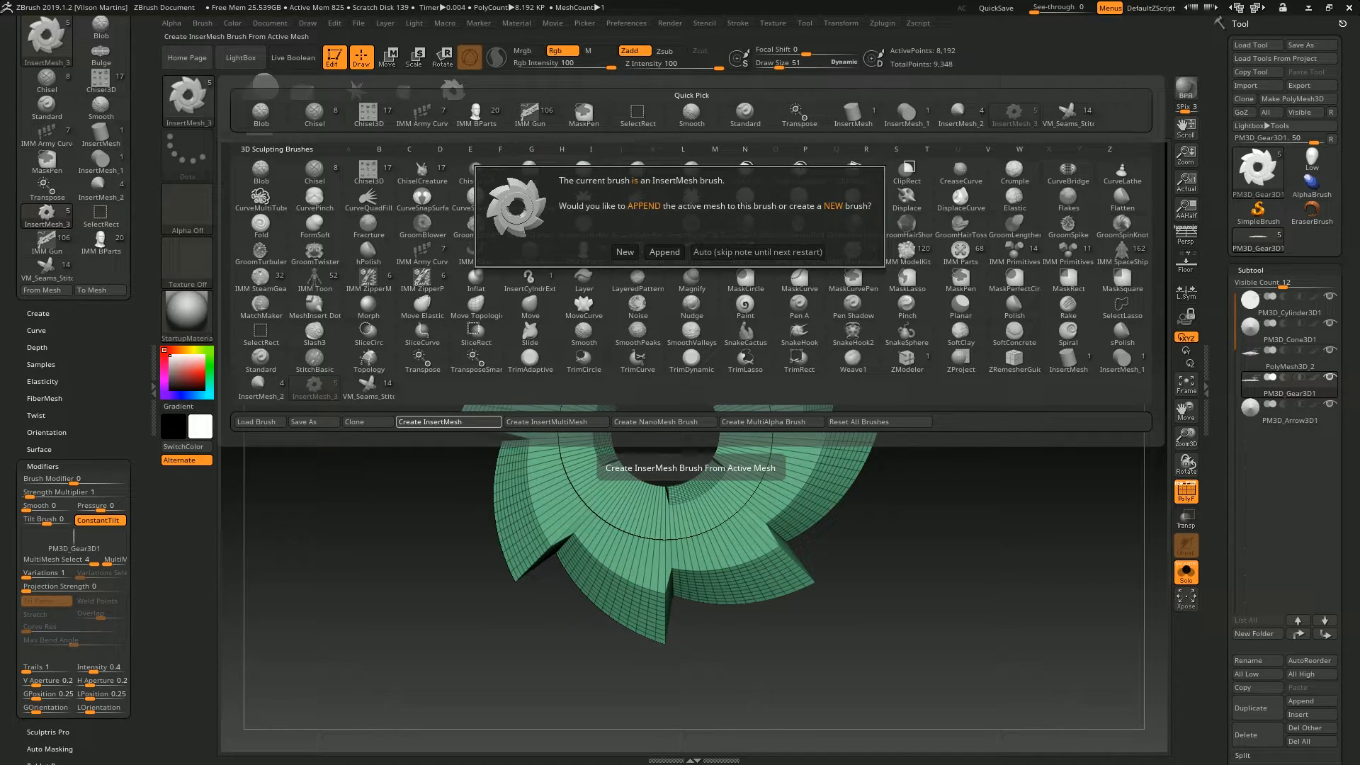
pyautogui.click(665, 251)
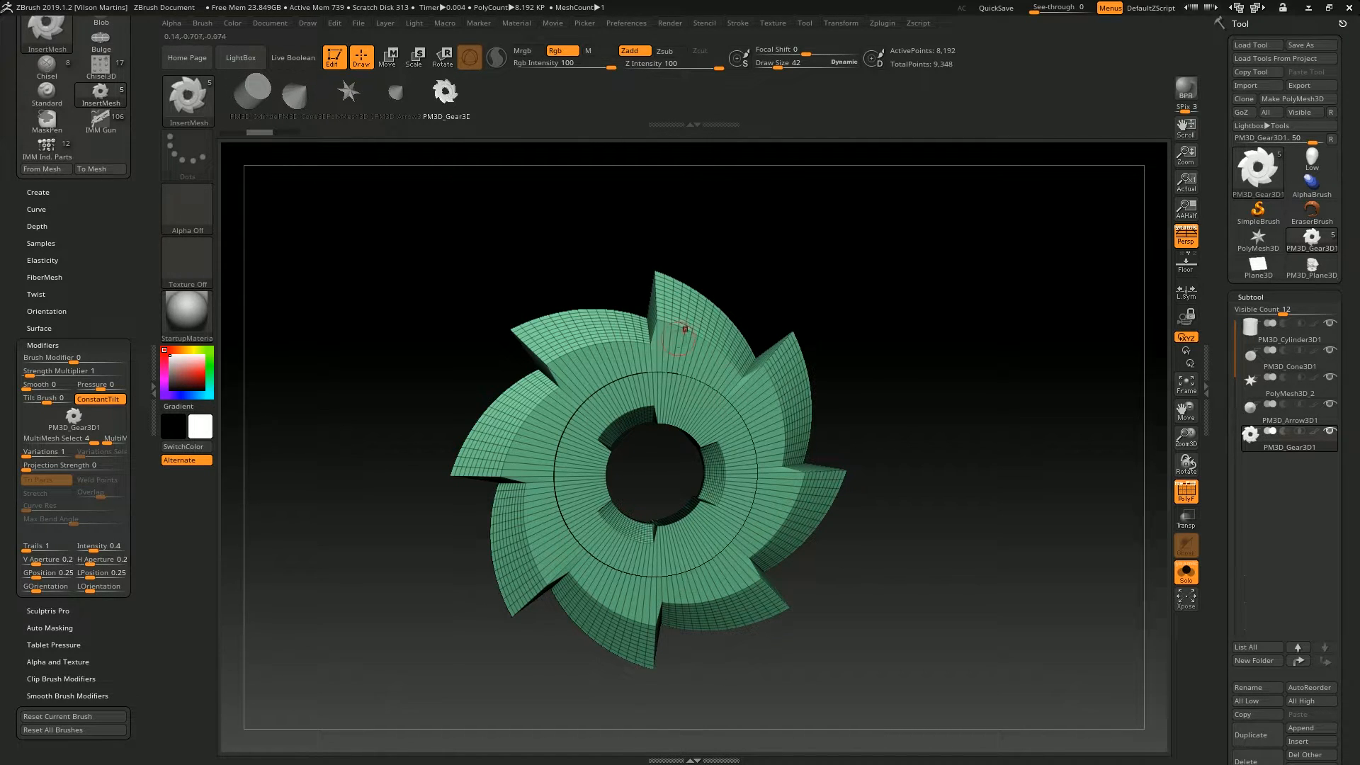
# Insert four small gears along one side of the large gear's face
pyautogui.moveTo(671, 323); pyautogui.dragTo(709, 339, button='right')
pyautogui.moveTo(800, 281); pyautogui.dragTo(930, 309, button='right')
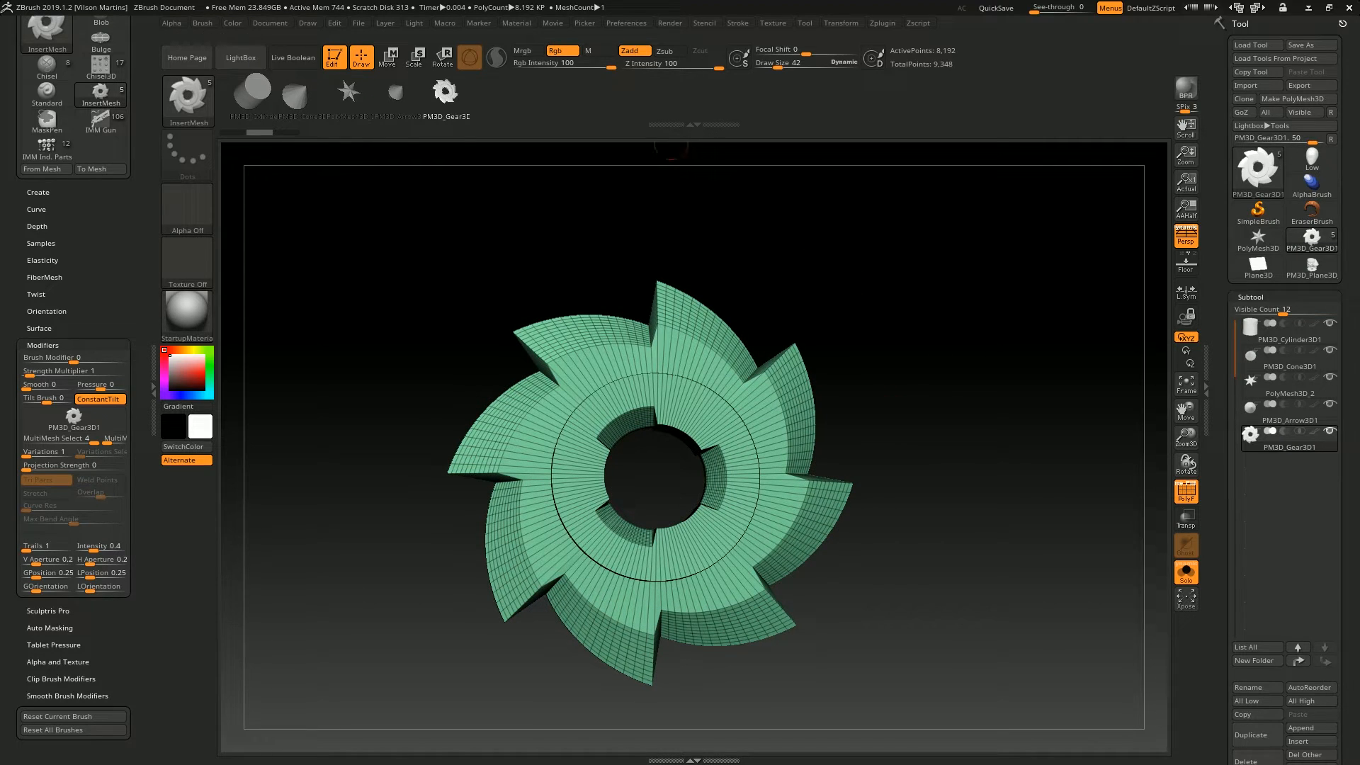
pyautogui.moveTo(699, 368); pyautogui.dragTo(709, 396)
pyautogui.moveTo(744, 402); pyautogui.dragTo(779, 533)
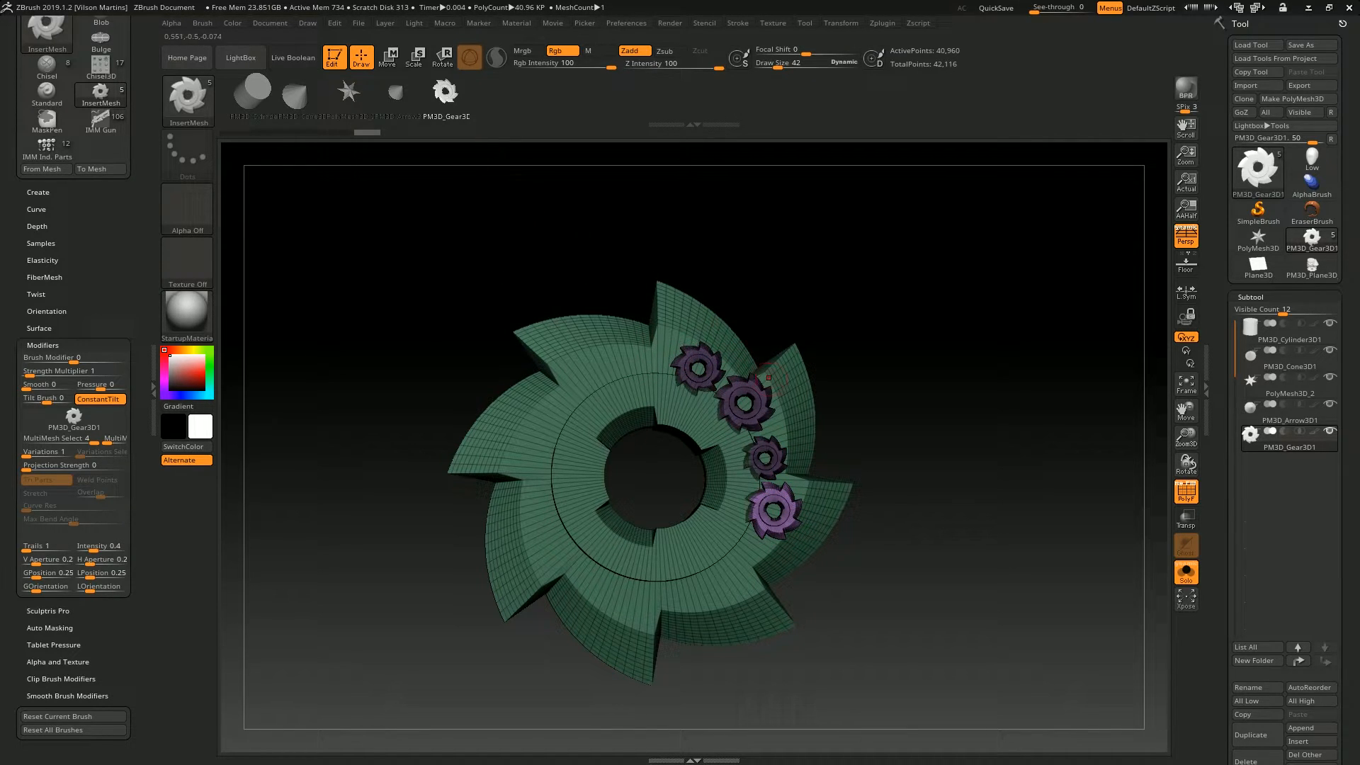
# Insert arrow, star, cone and cylinder meshes on the gear's face with the same brush
pyautogui.click(394, 92)
pyautogui.moveTo(730, 538); pyautogui.dragTo(737, 562)
pyautogui.click(347, 92)
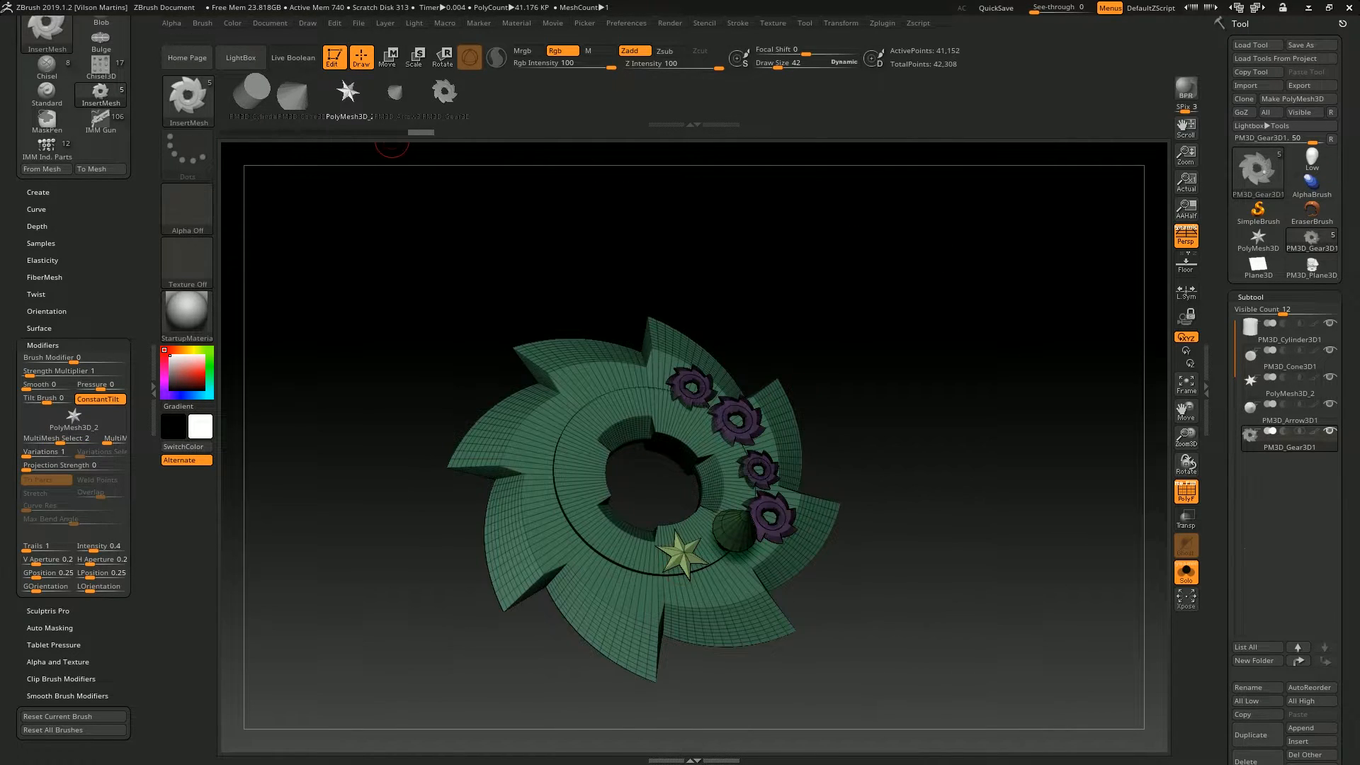
pyautogui.click(252, 92)
pyautogui.moveTo(617, 551); pyautogui.dragTo(642, 583)
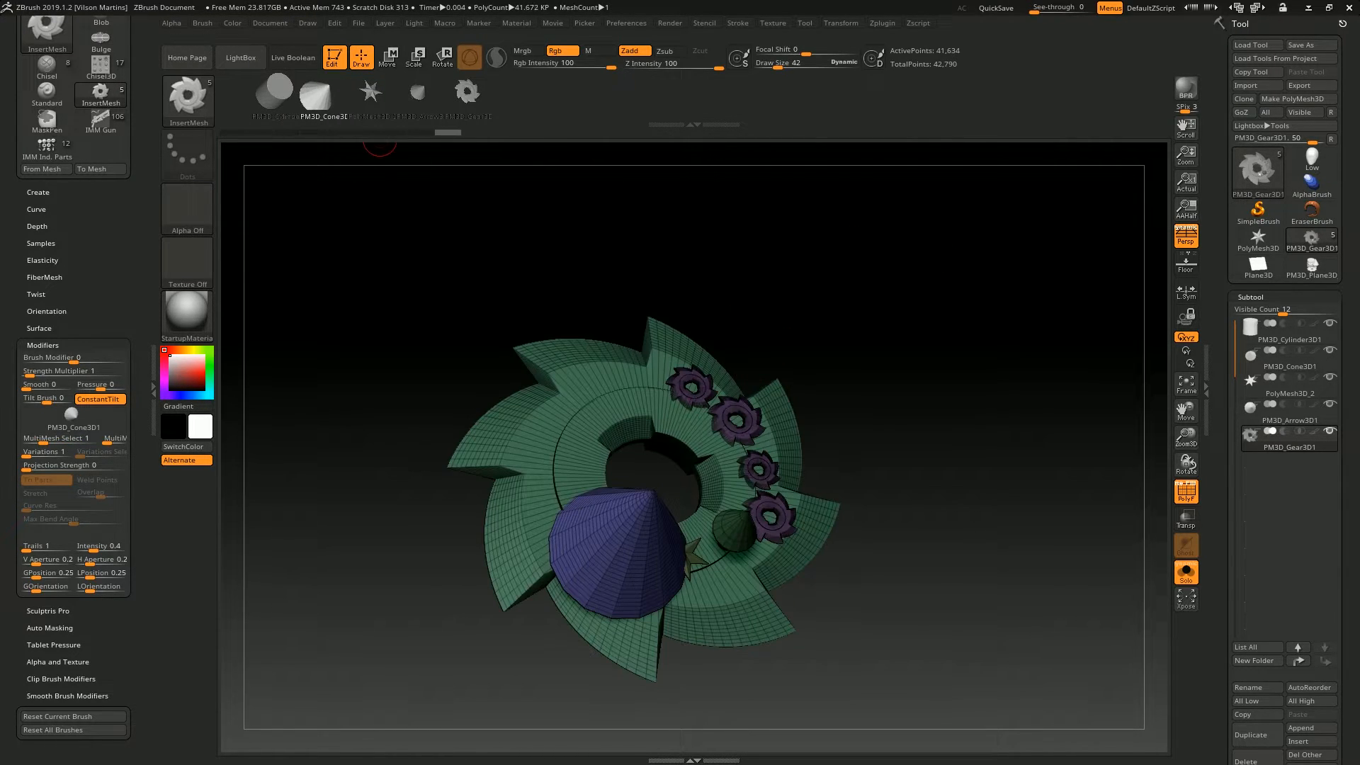
pyautogui.moveTo(602, 425); pyautogui.dragTo(723, 341)
# Undo all the gears and other primitive meshes inserted on the large gear
pyautogui.hotkey('ctrl', 'z')
pyautogui.hotkey('ctrl', 'z')
pyautogui.hotkey('ctrl', 'z')
pyautogui.hotkey('ctrl', 'z')
pyautogui.hotkey('ctrl', 'z')
pyautogui.hotkey('ctrl', 'z')
pyautogui.hotkey('ctrl', 'z')
pyautogui.hotkey('ctrl', 'z')
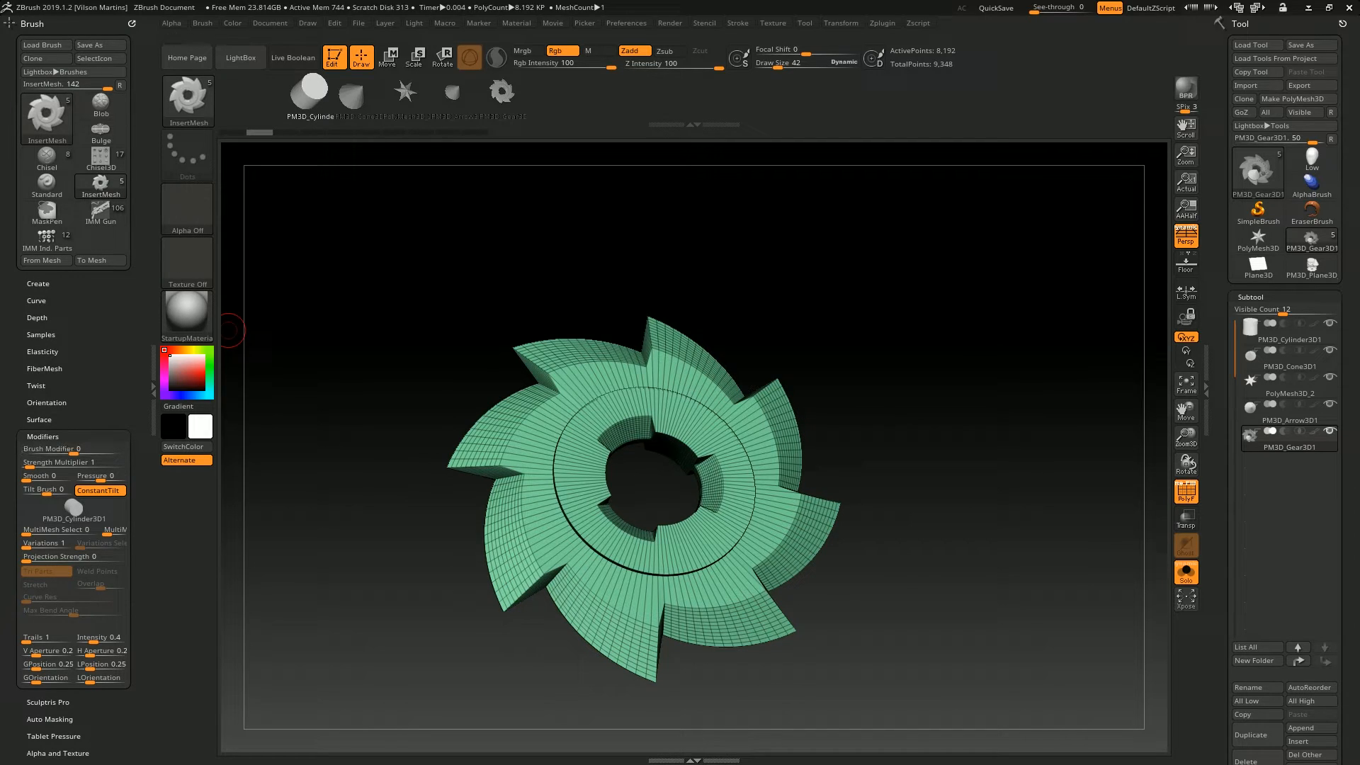
# Try MultiMesh Select values 4 and 2 on the brush, and return it to 0 for the cylinder mesh
pyautogui.scroll(-3, 101, 440)
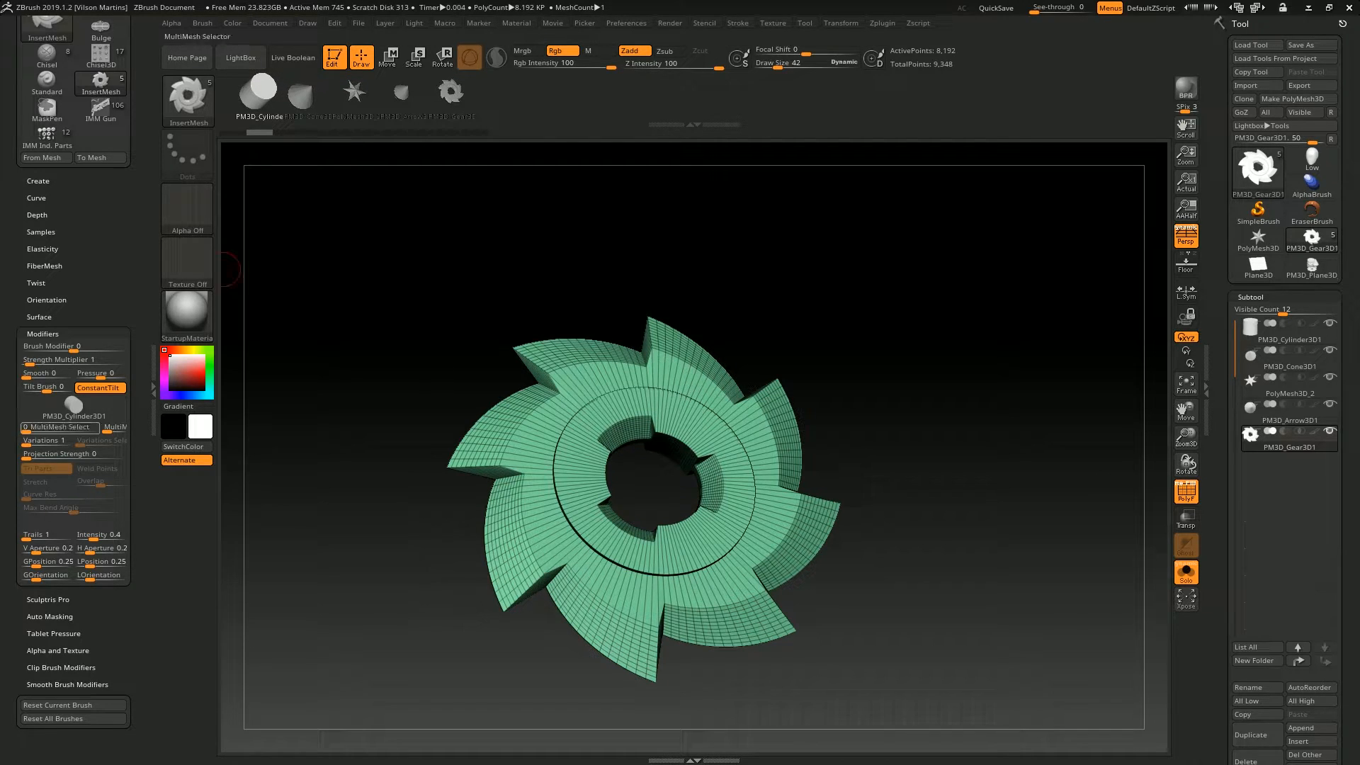
pyautogui.click(93, 429)
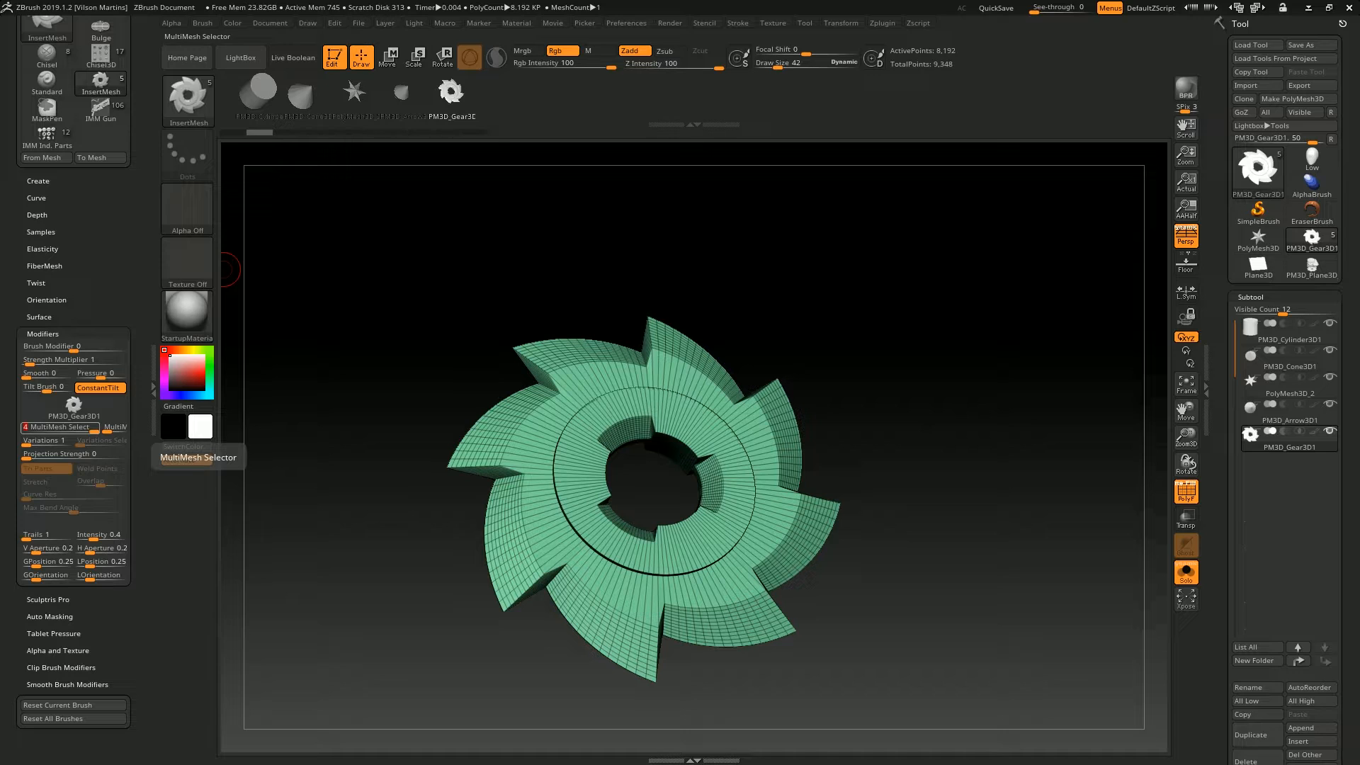
pyautogui.click(259, 92)
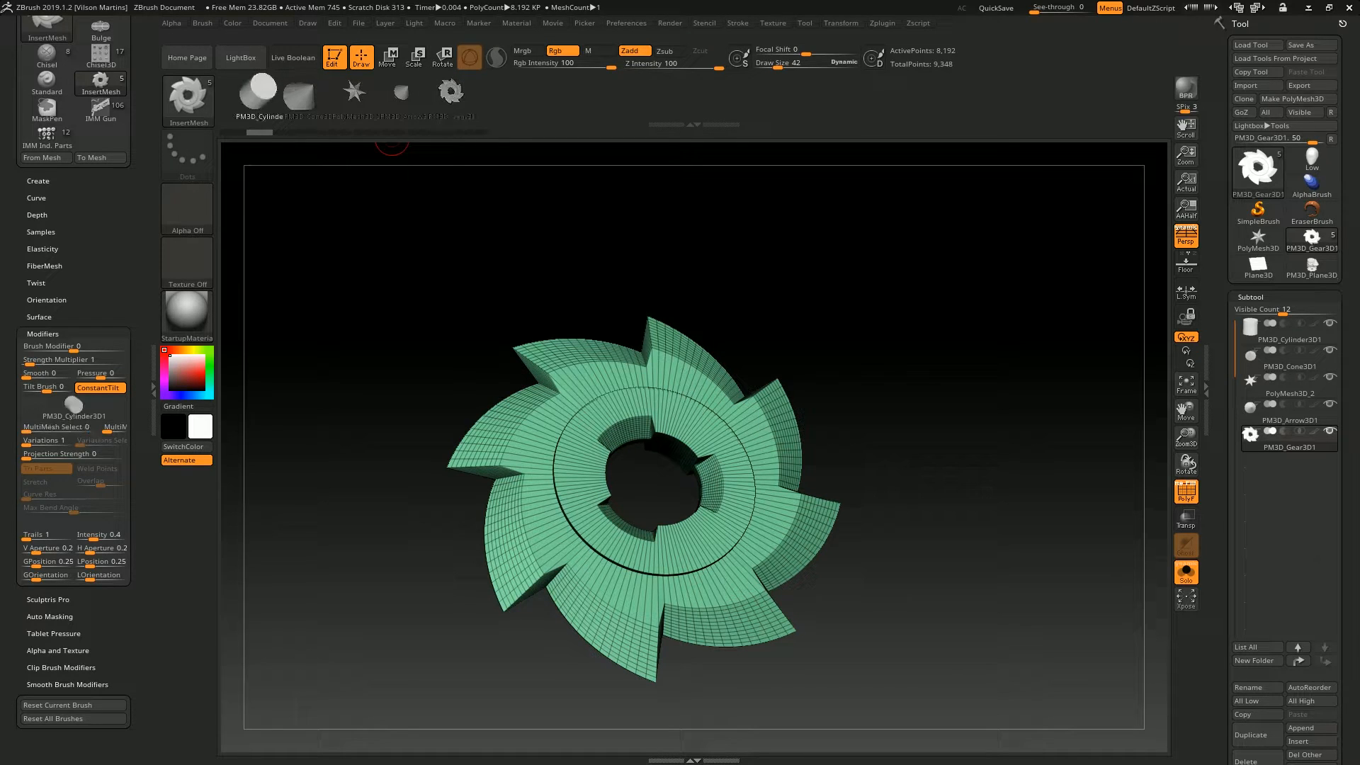
pyautogui.click(59, 428)
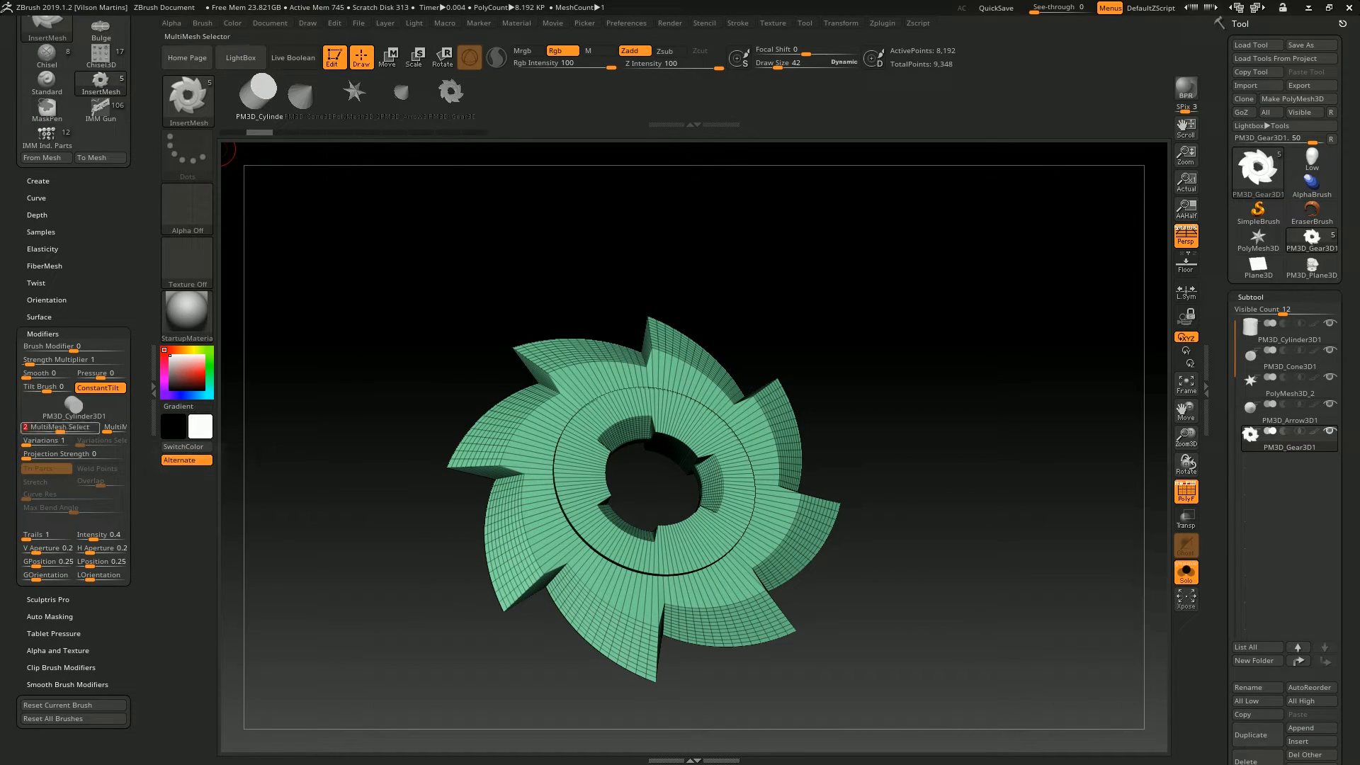
pyautogui.moveTo(61, 428); pyautogui.dragTo(27, 428)
pyautogui.click(354, 92)
pyautogui.moveTo(354, 92); pyautogui.dragTo(420, 92)
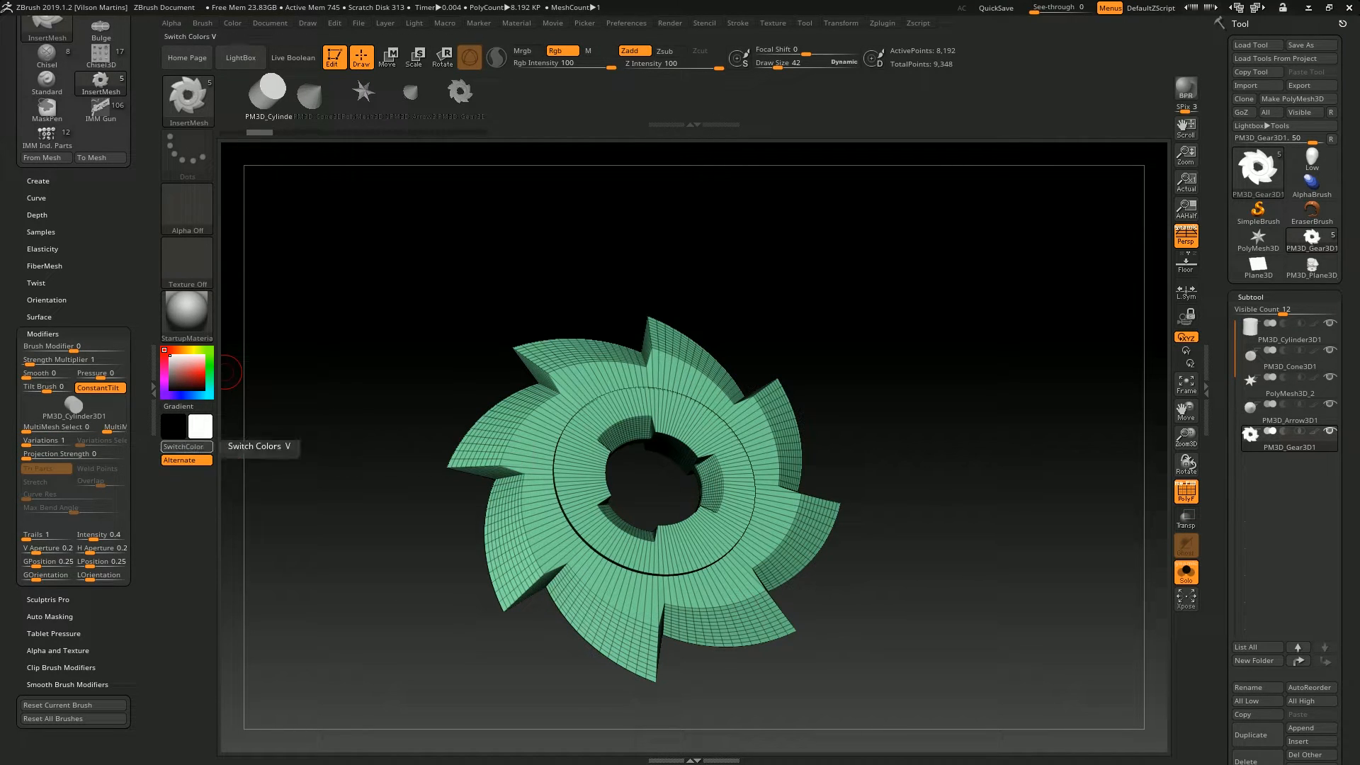
# Examine the MultiMesh Variations Selector Mode description and mark up its static, cycle-forward and cycle-backward options on a screen capture
pyautogui.moveTo(111, 428); pyautogui.dragTo(107, 429)
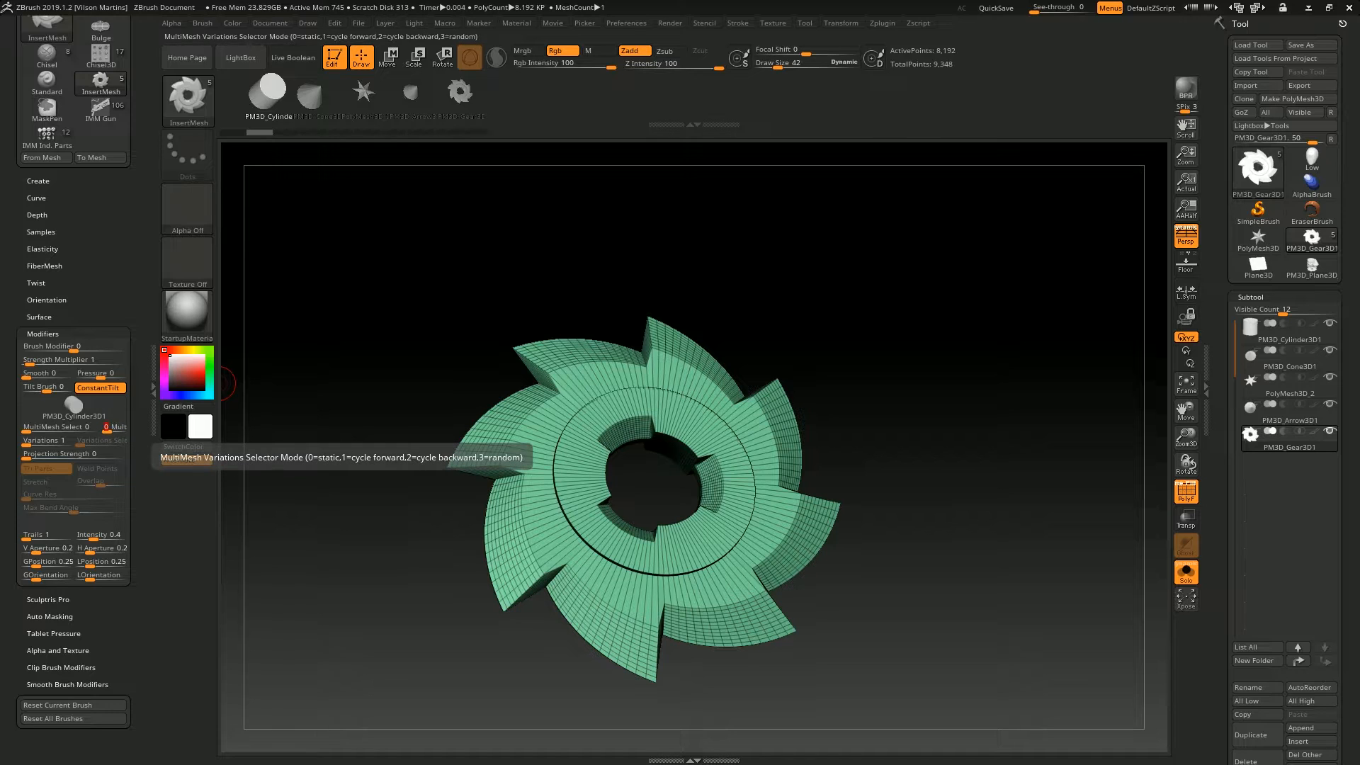
pyautogui.press('Print')
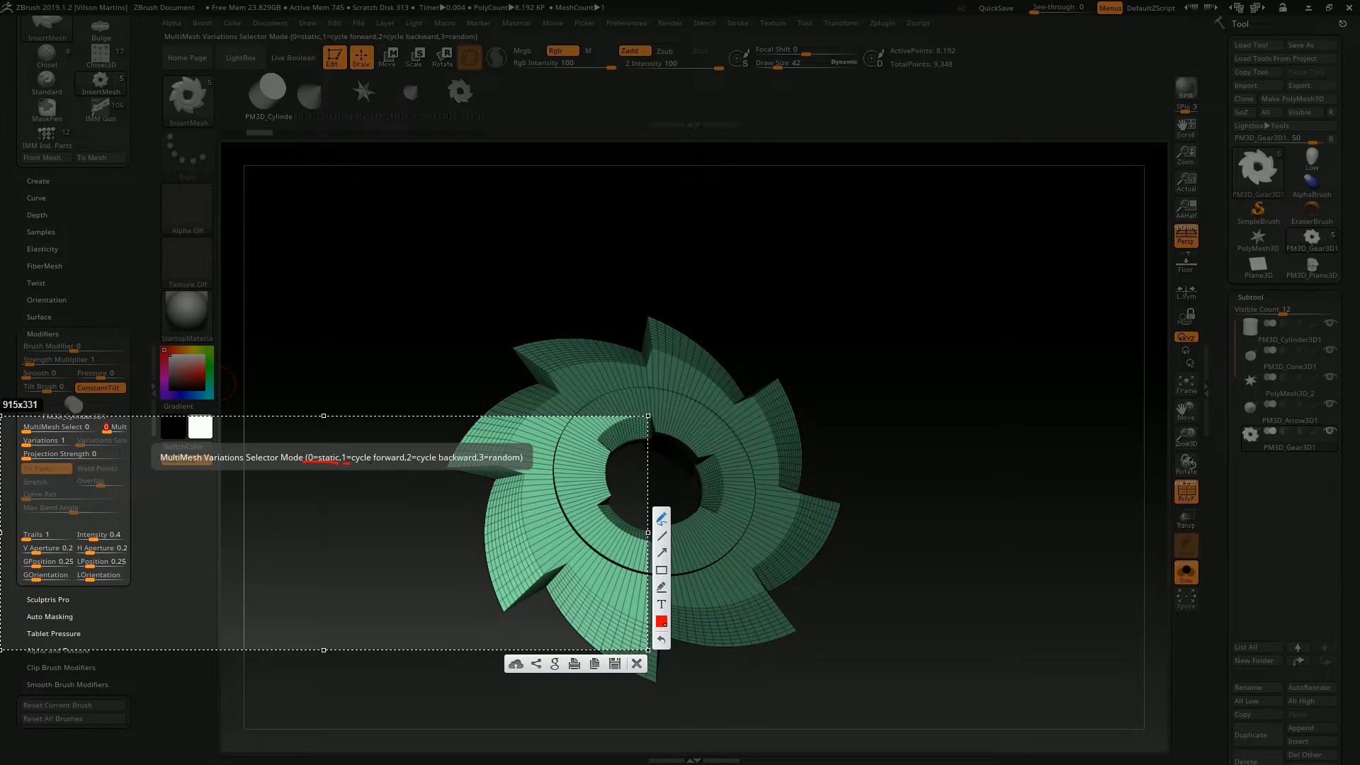
pyautogui.press('Escape')
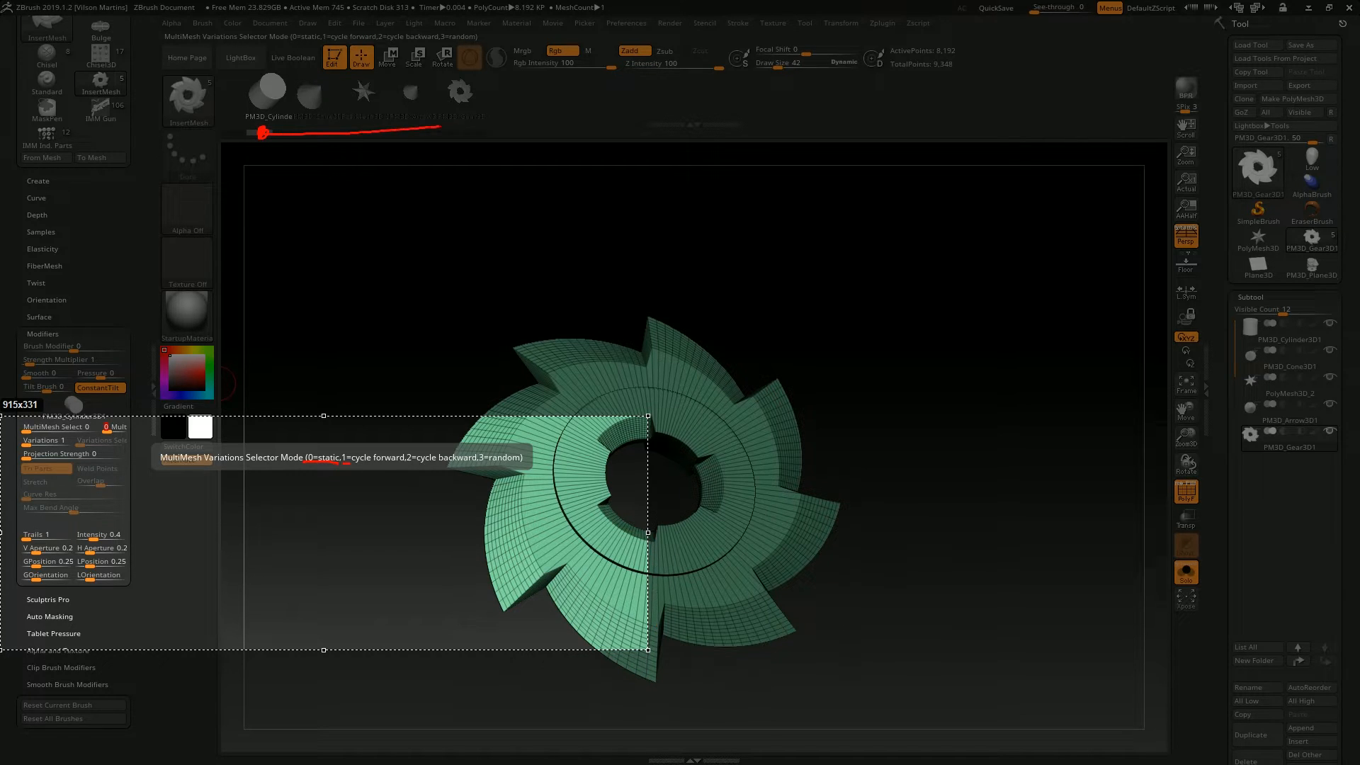
pyautogui.moveTo(429, 128); pyautogui.dragTo(499, 125)
pyautogui.moveTo(406, 465); pyautogui.dragTo(416, 465)
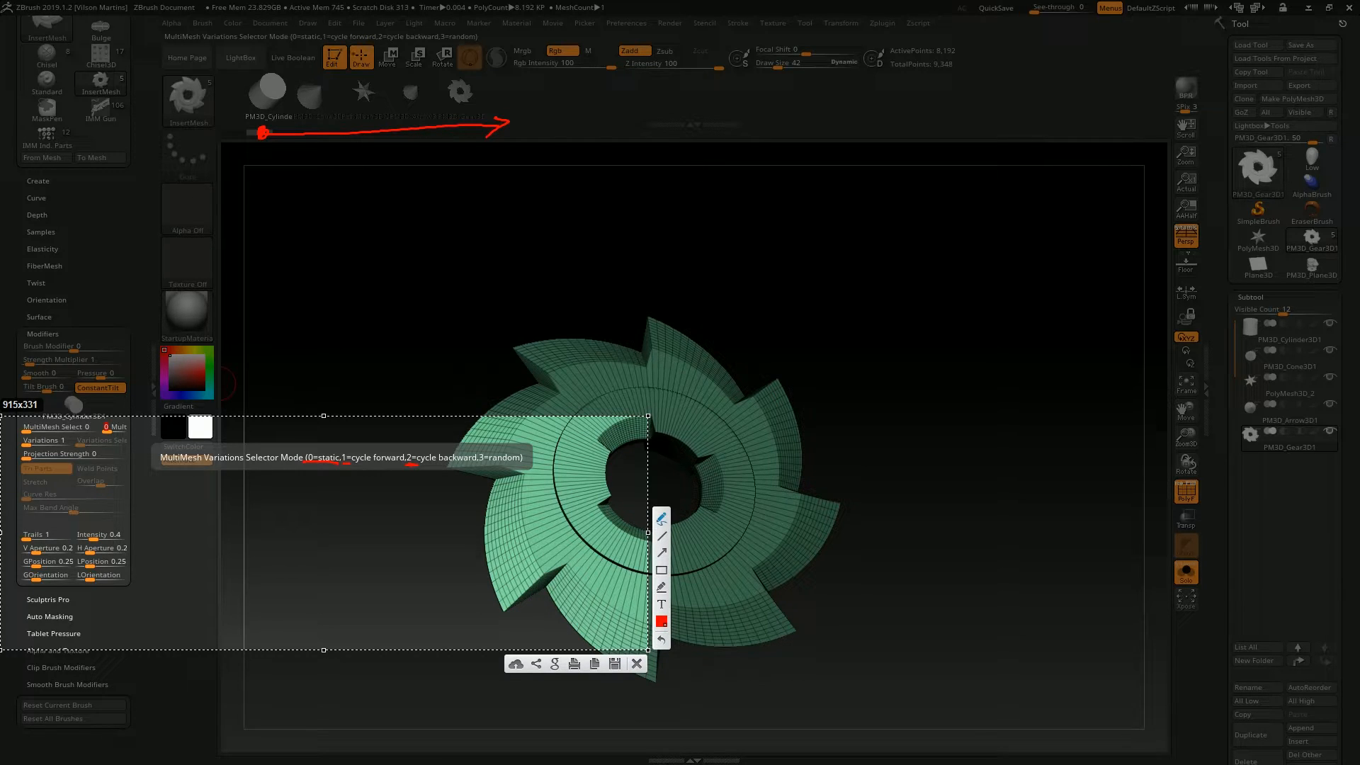
pyautogui.moveTo(262, 55); pyautogui.dragTo(267, 55)
pyautogui.moveTo(474, 58); pyautogui.dragTo(289, 61)
pyautogui.moveTo(314, 51)
pyautogui.mouseDown()
pyautogui.moveTo(289, 61)
pyautogui.moveTo(304, 67)
pyautogui.mouseUp()
pyautogui.moveTo(298, 107); pyautogui.dragTo(330, 75)
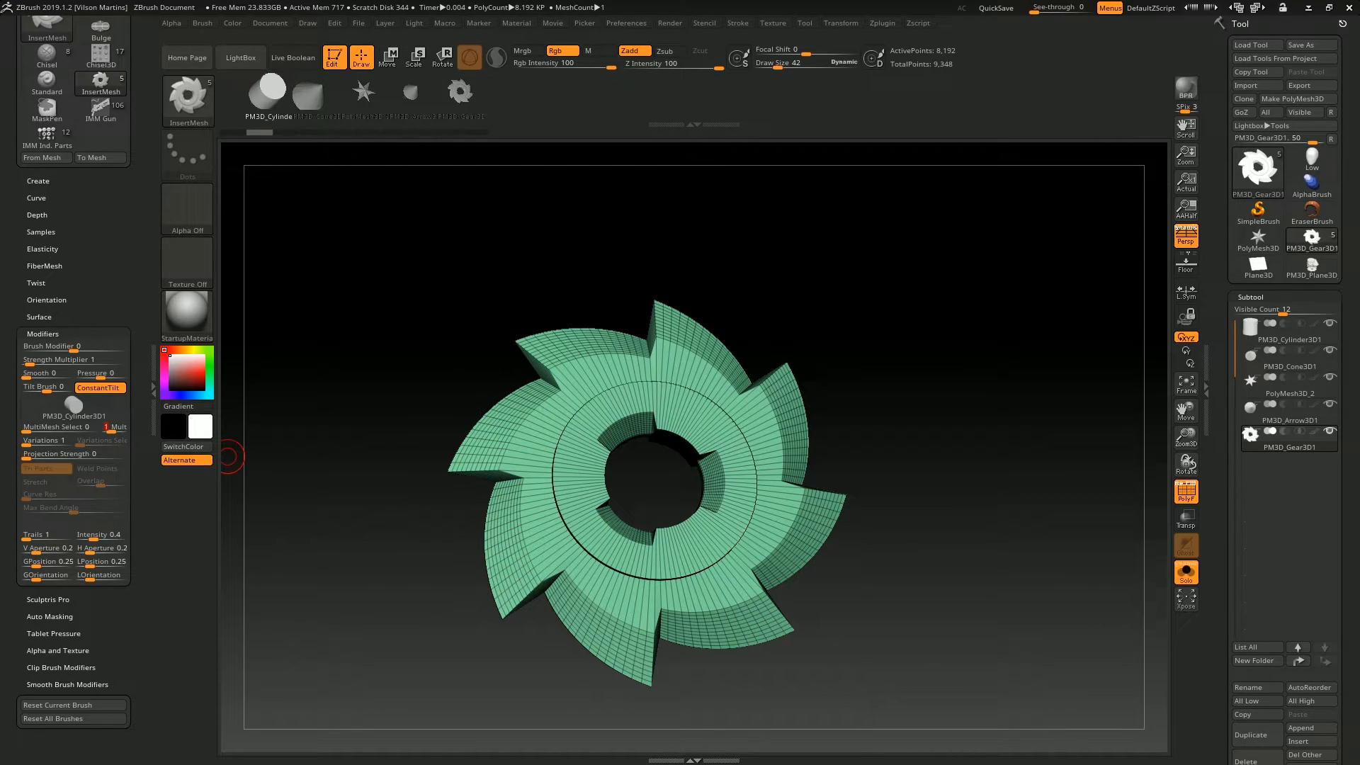
# Insert meshes around the gear's face with the MultiMesh Variations Selector Mode at 1, and undo them
pyautogui.moveTo(589, 380); pyautogui.dragTo(804, 479)
pyautogui.moveTo(743, 531); pyautogui.dragTo(726, 624)
pyautogui.hotkey('ctrl', 'z')
pyautogui.hotkey('ctrl', 'z')
pyautogui.hotkey('ctrl', 'z')
pyautogui.hotkey('ctrl', 'z')
pyautogui.hotkey('ctrl', 'z')
pyautogui.hotkey('ctrl', 'z')
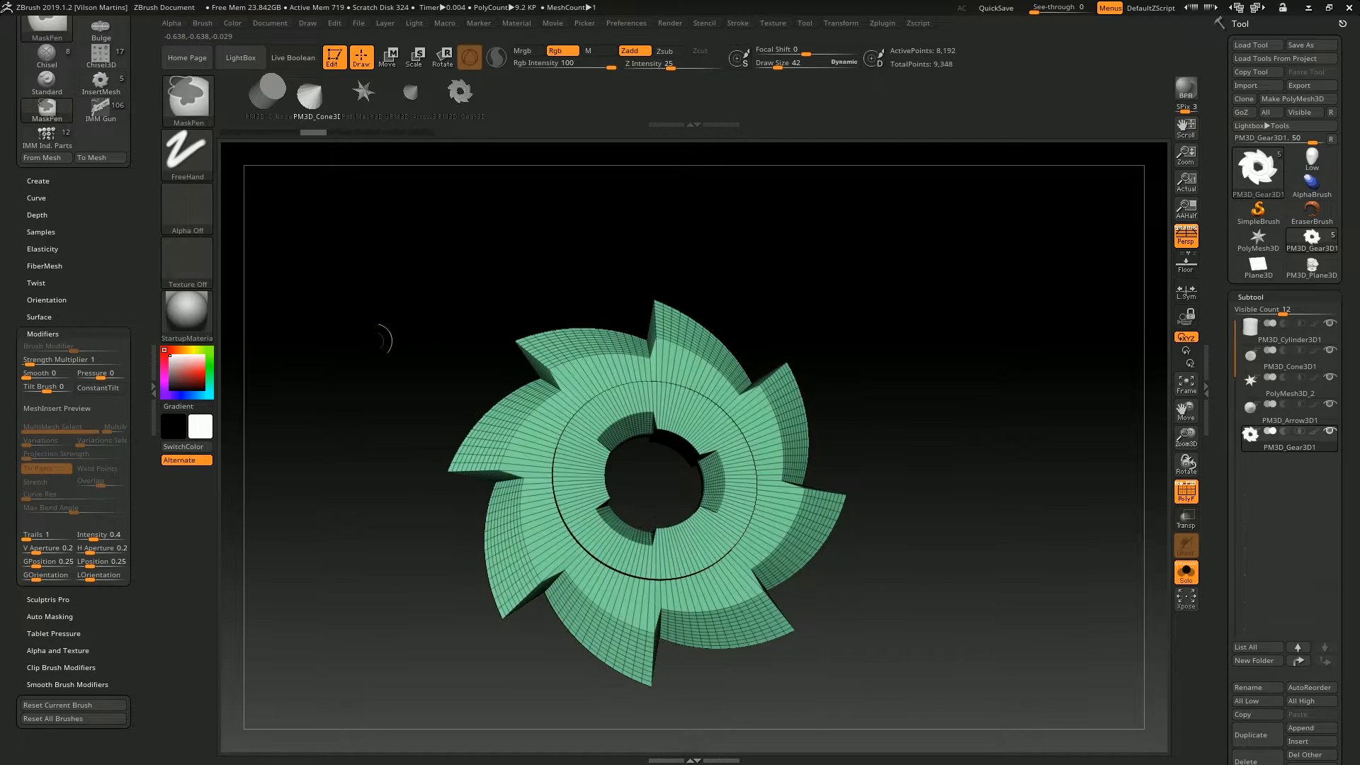
pyautogui.hotkey('ctrl', 'z')
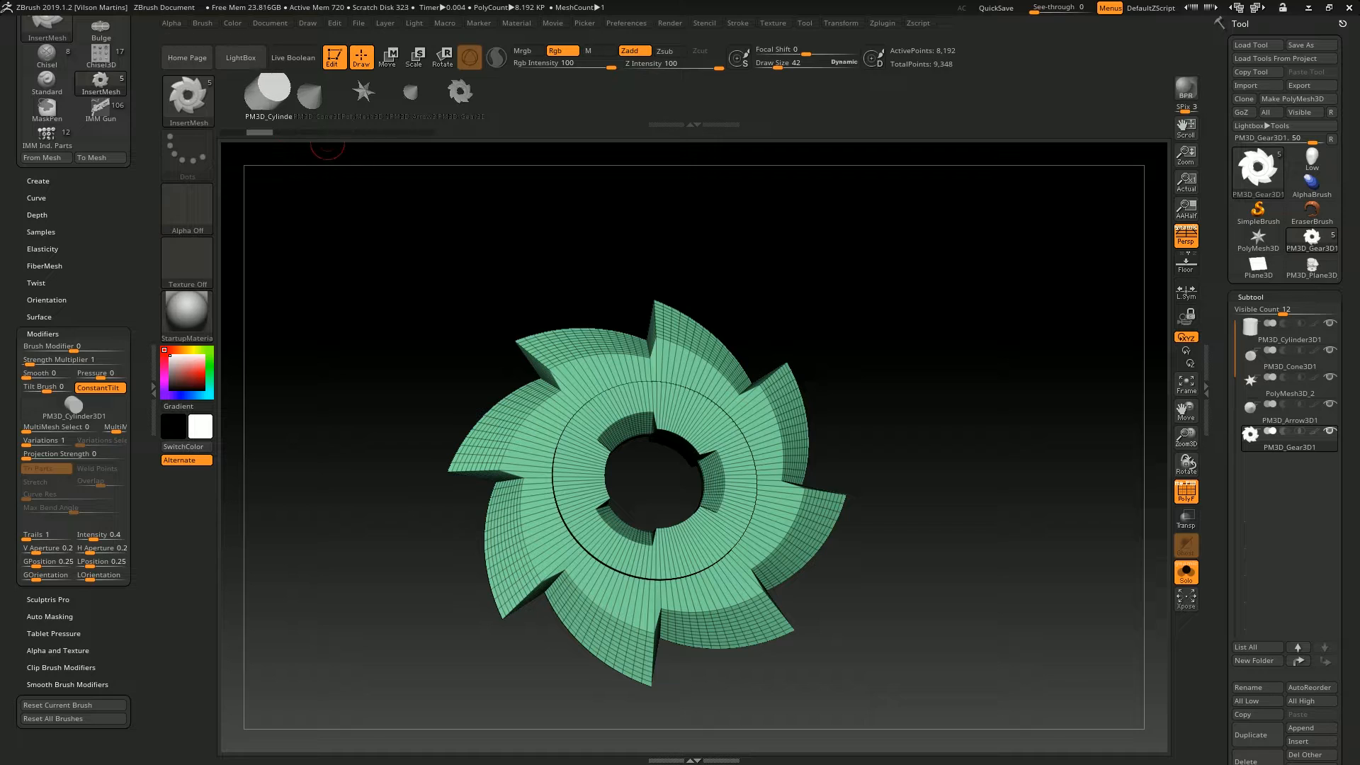
# Set the MultiMesh Variations Selector Mode to 2 and insert a series of meshes around the gear's face
pyautogui.moveTo(609, 362); pyautogui.dragTo(631, 304)
pyautogui.moveTo(548, 431); pyautogui.dragTo(573, 443)
pyautogui.click(410, 93)
pyautogui.moveTo(548, 492); pyautogui.dragTo(572, 501)
pyautogui.click(363, 93)
pyautogui.click(309, 94)
pyautogui.moveTo(614, 547); pyautogui.dragTo(742, 554)
pyautogui.moveTo(762, 497); pyautogui.dragTo(857, 500)
# Undo all the meshes inserted in cycle-backward mode
pyautogui.hotkey('ctrl', 'z')
pyautogui.hotkey('ctrl', 'z')
pyautogui.hotkey('ctrl', 'z')
pyautogui.hotkey('ctrl', 'z')
pyautogui.hotkey('ctrl', 'z')
pyautogui.hotkey('ctrl', 'z')
pyautogui.hotkey('ctrl', 'z')
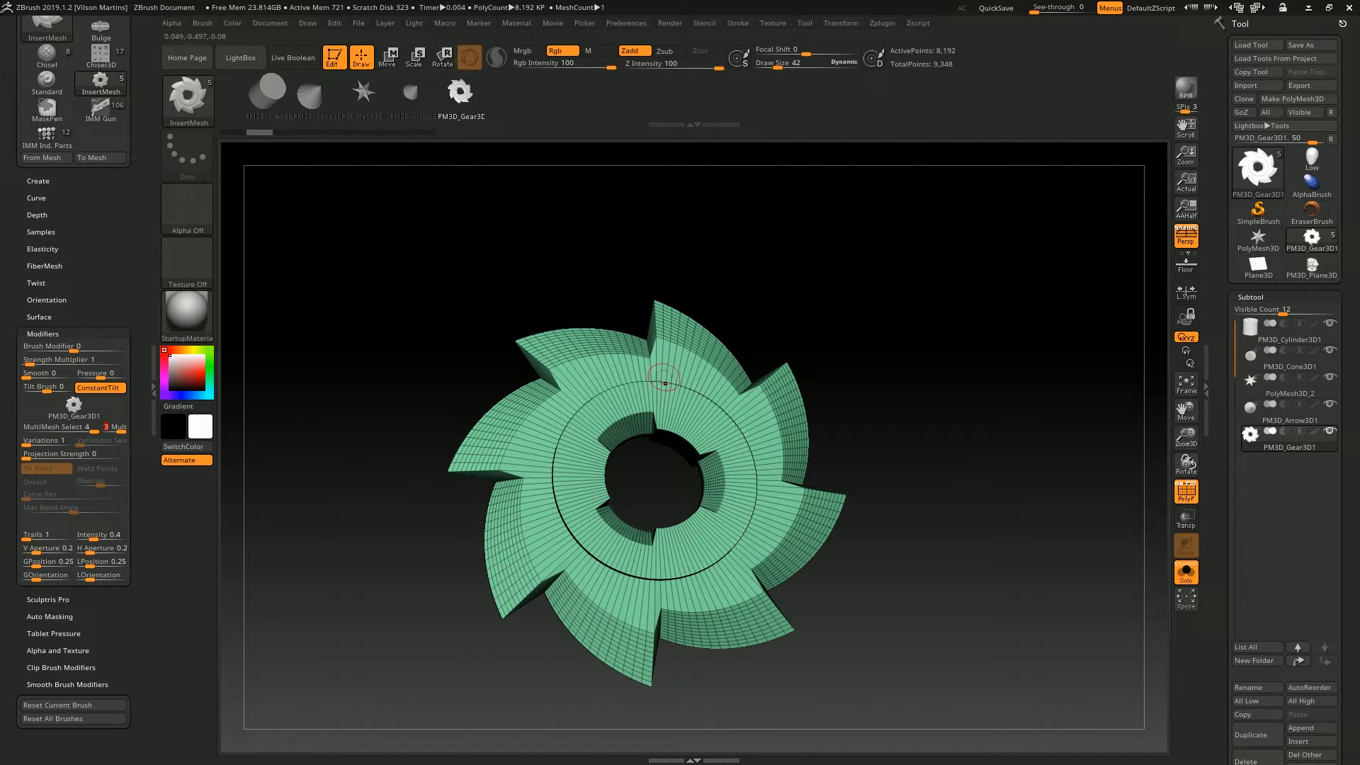
# Set the MultiMesh Variations Selector Mode to 3 and insert four randomly chosen meshes on the gear's face
pyautogui.moveTo(665, 378); pyautogui.dragTo(698, 404)
pyautogui.moveTo(770, 487); pyautogui.dragTo(797, 510)
pyautogui.moveTo(555, 496); pyautogui.dragTo(550, 629)
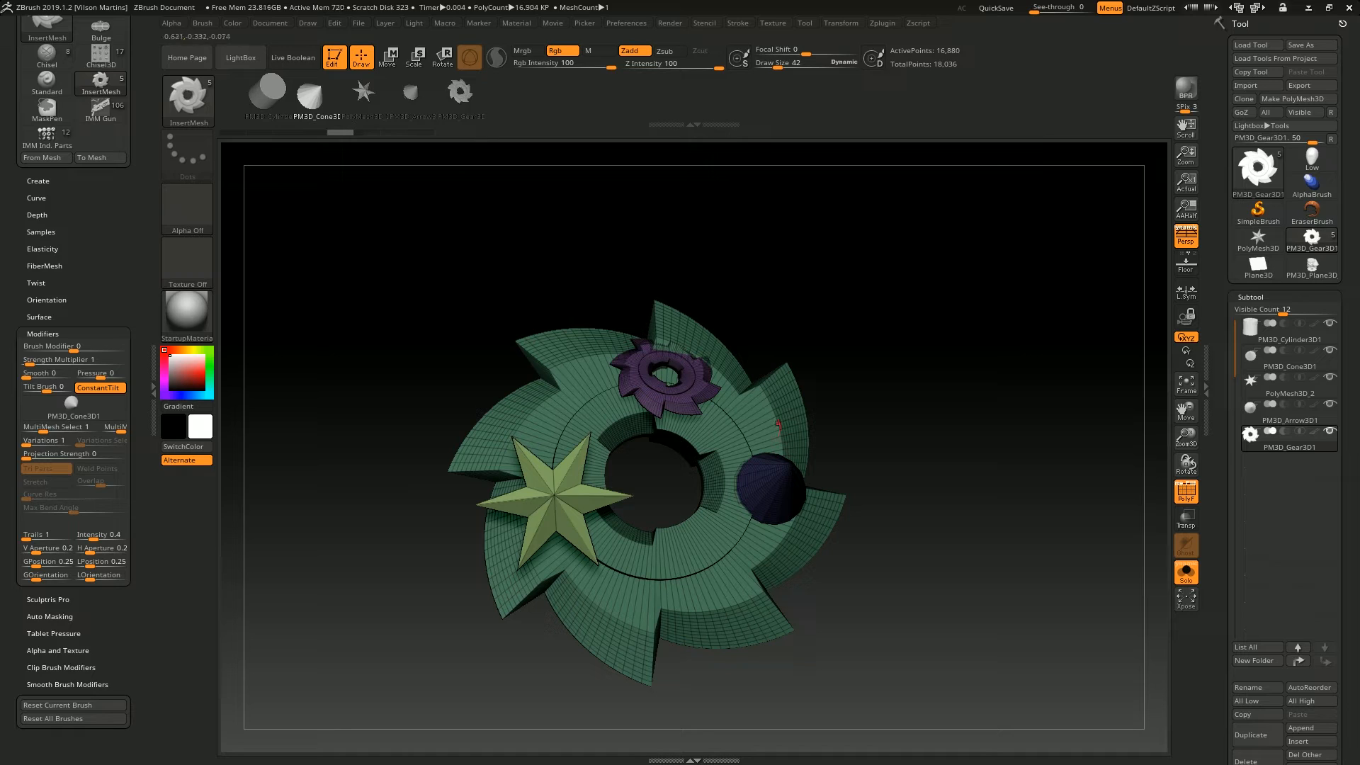
pyautogui.moveTo(782, 442); pyautogui.dragTo(829, 404)
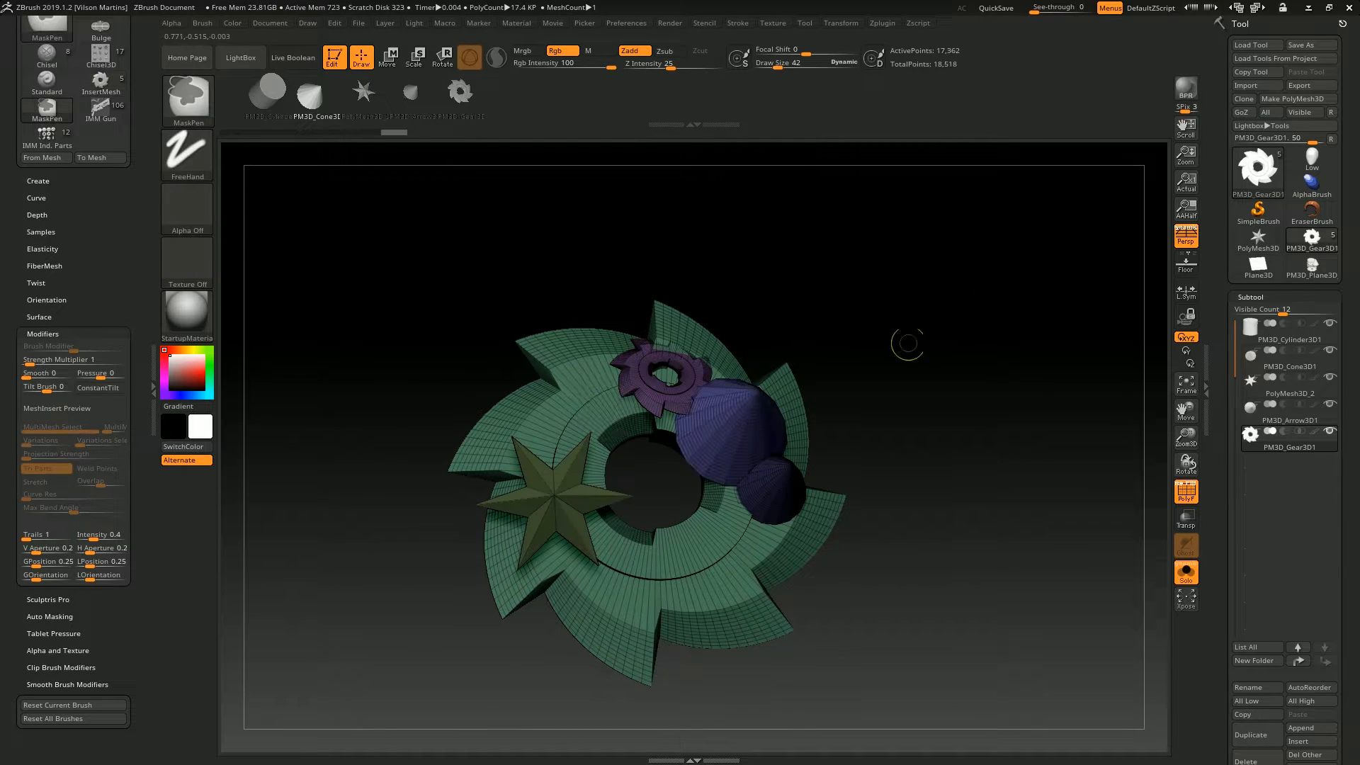
# Undo the four meshes inserted in random mode
pyautogui.hotkey('ctrl', 'z')
pyautogui.hotkey('ctrl', 'z')
pyautogui.hotkey('ctrl', 'z')
pyautogui.hotkey('ctrl', 'z')
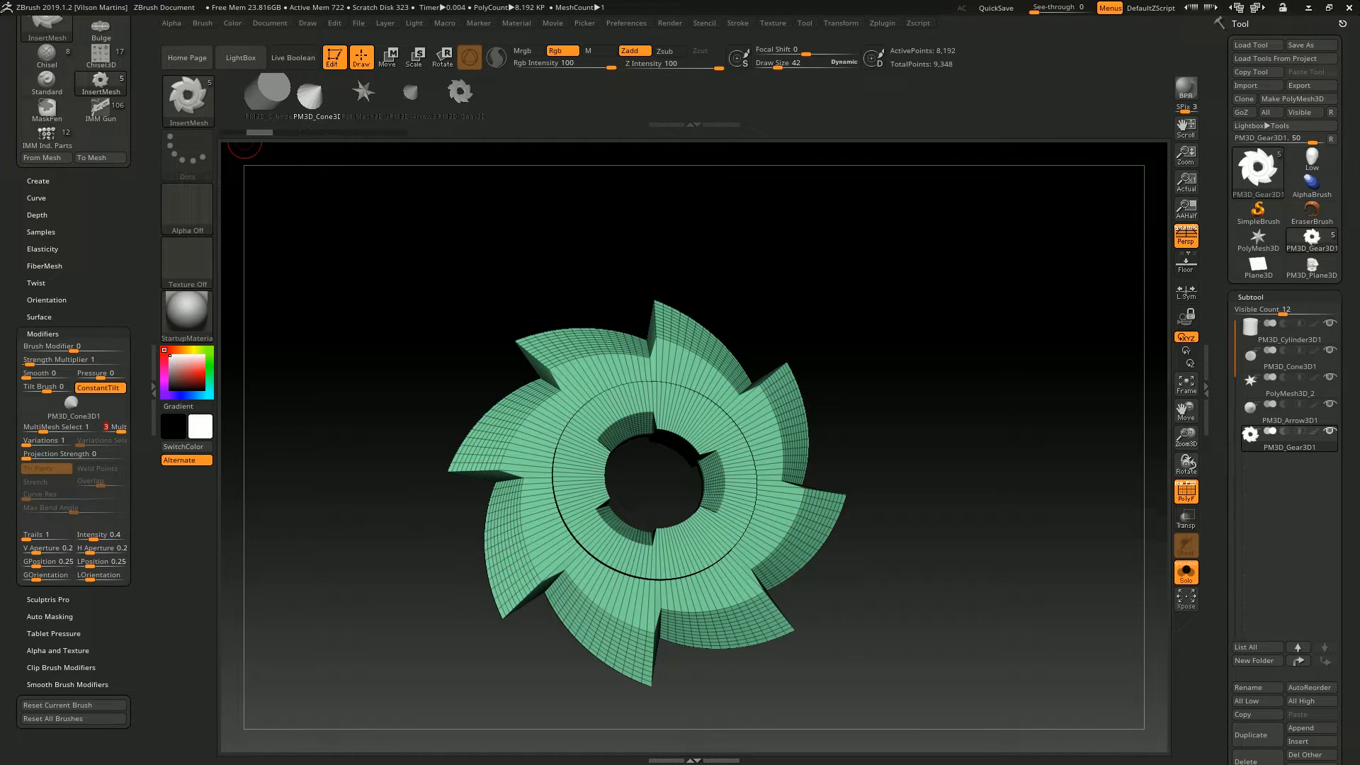
# Set the MultiMesh Variations Selector Mode to 1 and insert seven meshes around the gear's face, starting from PM3D_Cone3D1
pyautogui.click(445, 92)
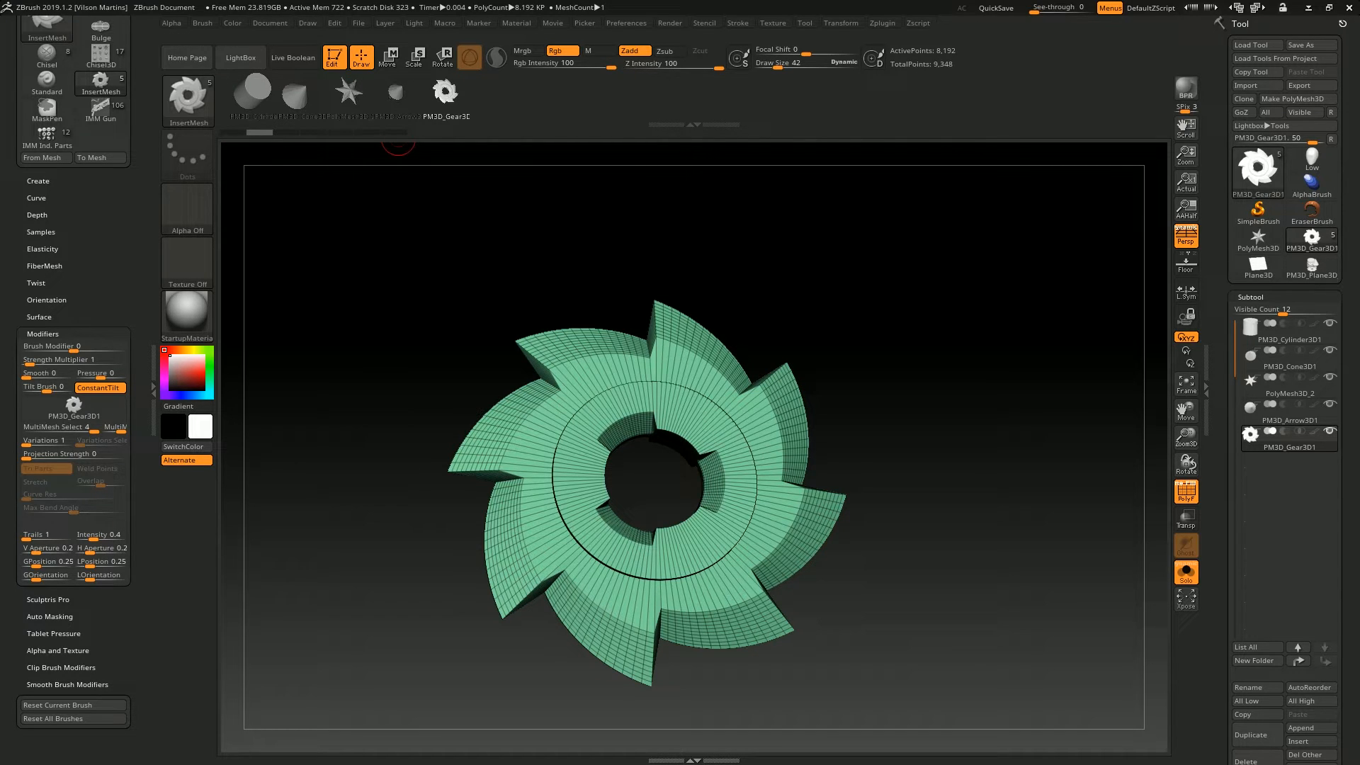
pyautogui.click(348, 91)
pyautogui.moveTo(295, 100); pyautogui.dragTo(348, 99)
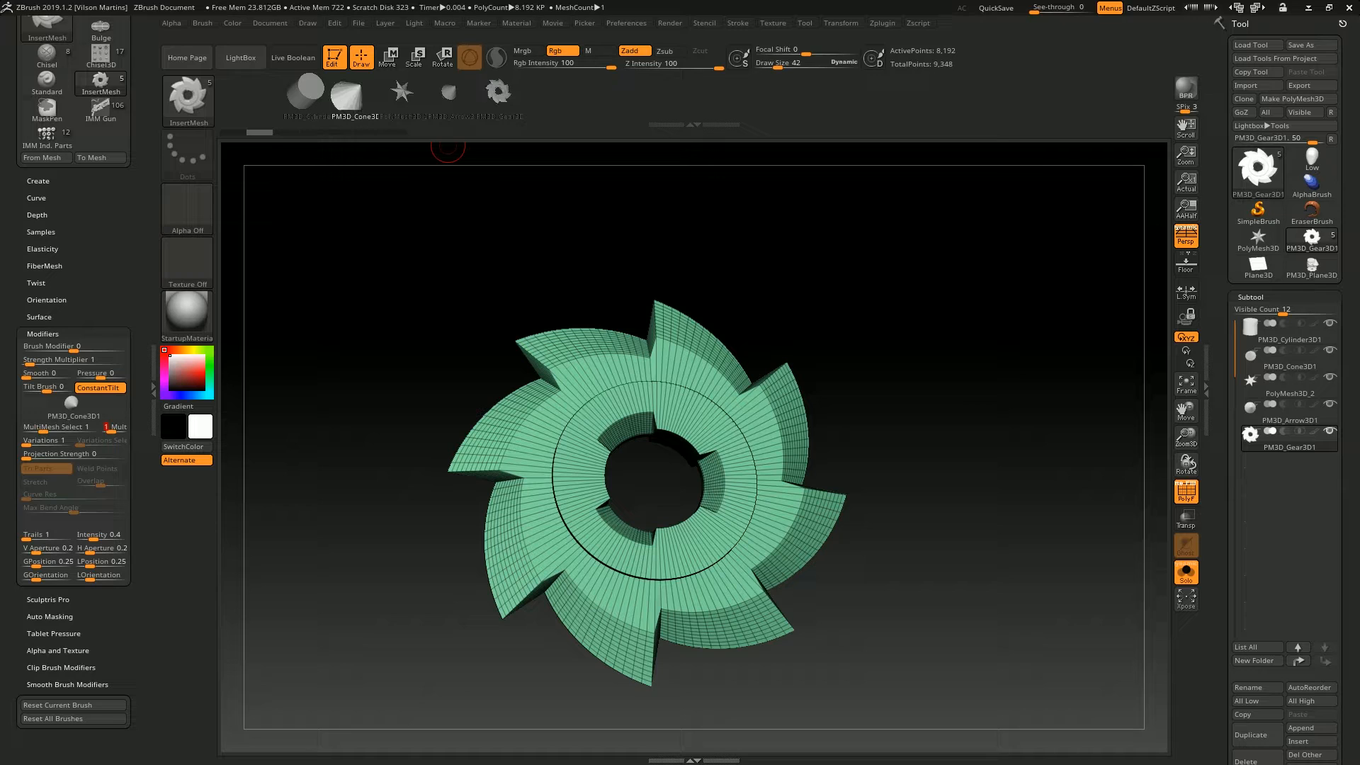
pyautogui.click(598, 381)
pyautogui.moveTo(684, 360); pyautogui.dragTo(701, 379)
pyautogui.moveTo(755, 419); pyautogui.dragTo(772, 437)
pyautogui.moveTo(770, 502); pyautogui.dragTo(787, 519)
pyautogui.moveTo(727, 544); pyautogui.dragTo(757, 574)
pyautogui.moveTo(640, 561); pyautogui.dragTo(665, 584)
pyautogui.moveTo(581, 491); pyautogui.dragTo(609, 516)
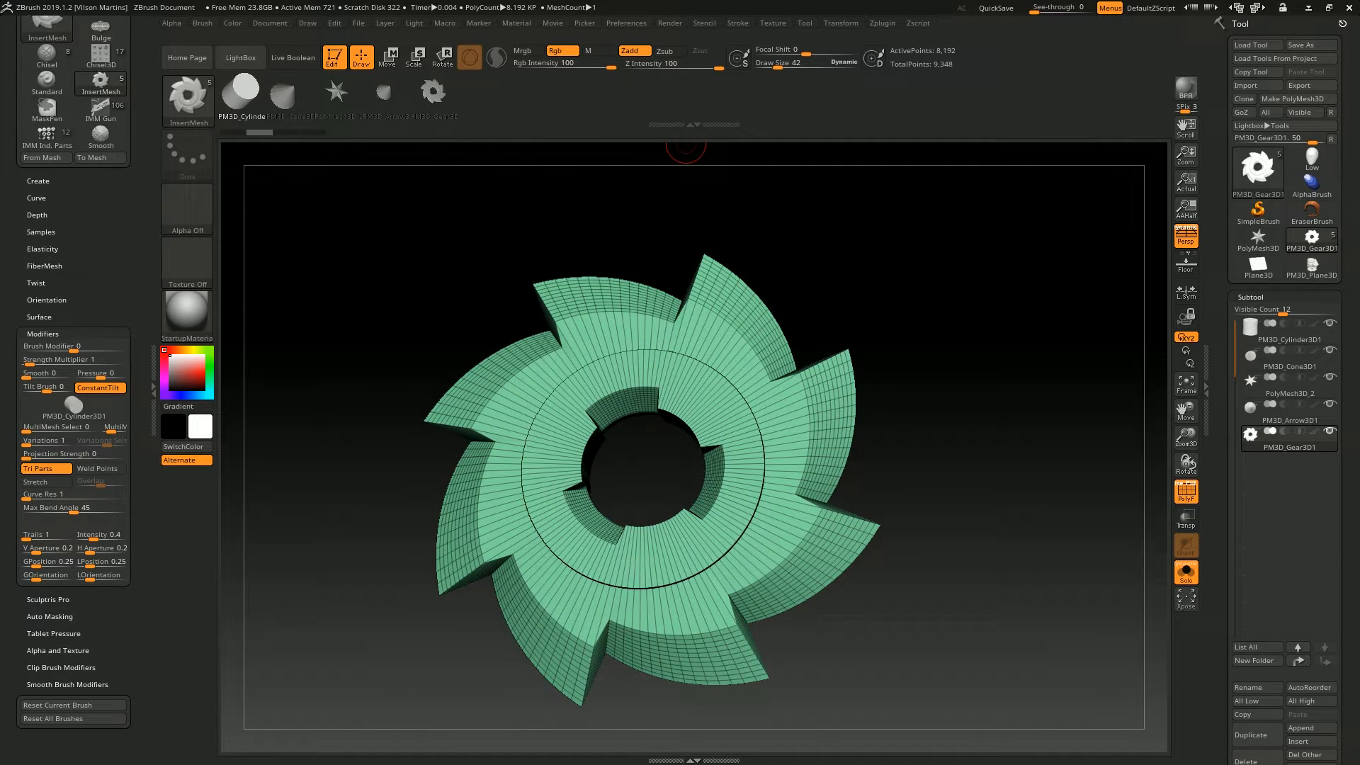
# Check the stroke settings and switch to the IMM Ind. Parts brush
pyautogui.click(737, 23)
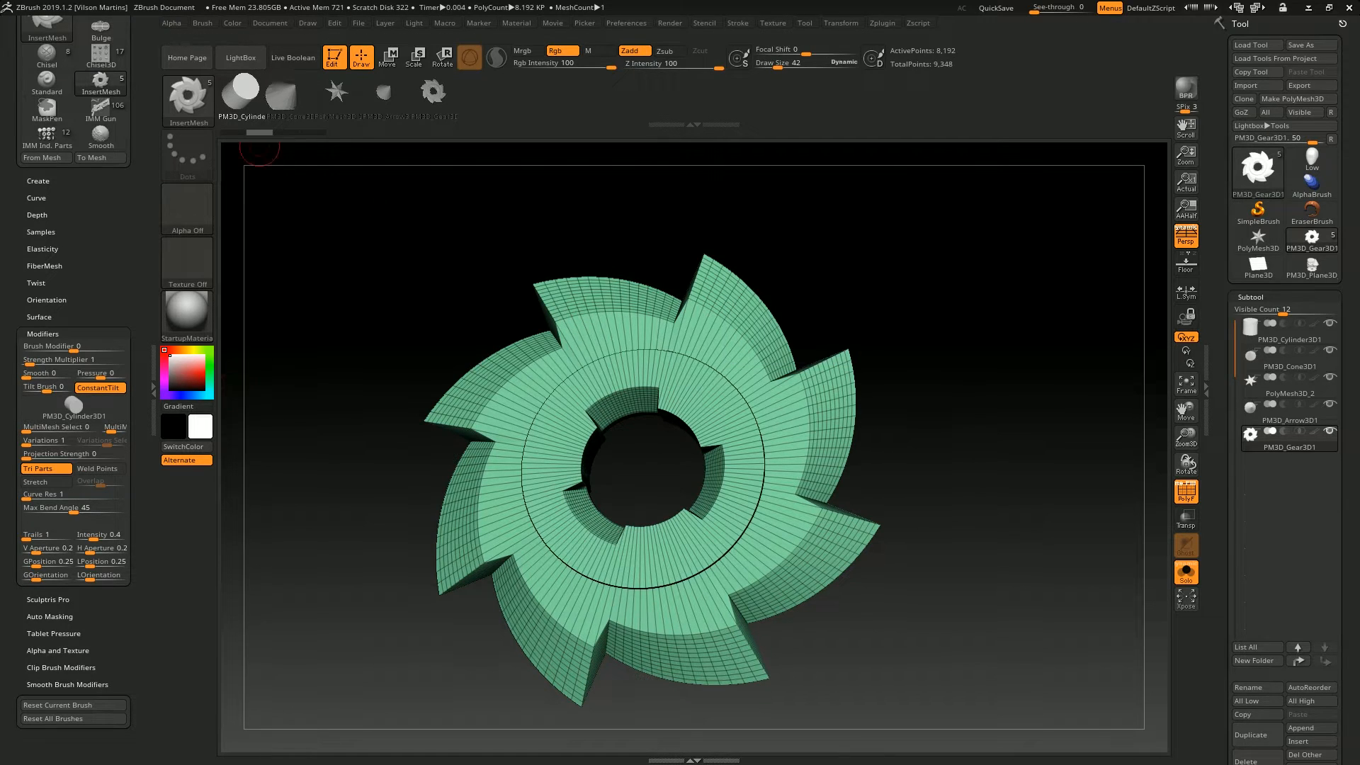
pyautogui.click(188, 99)
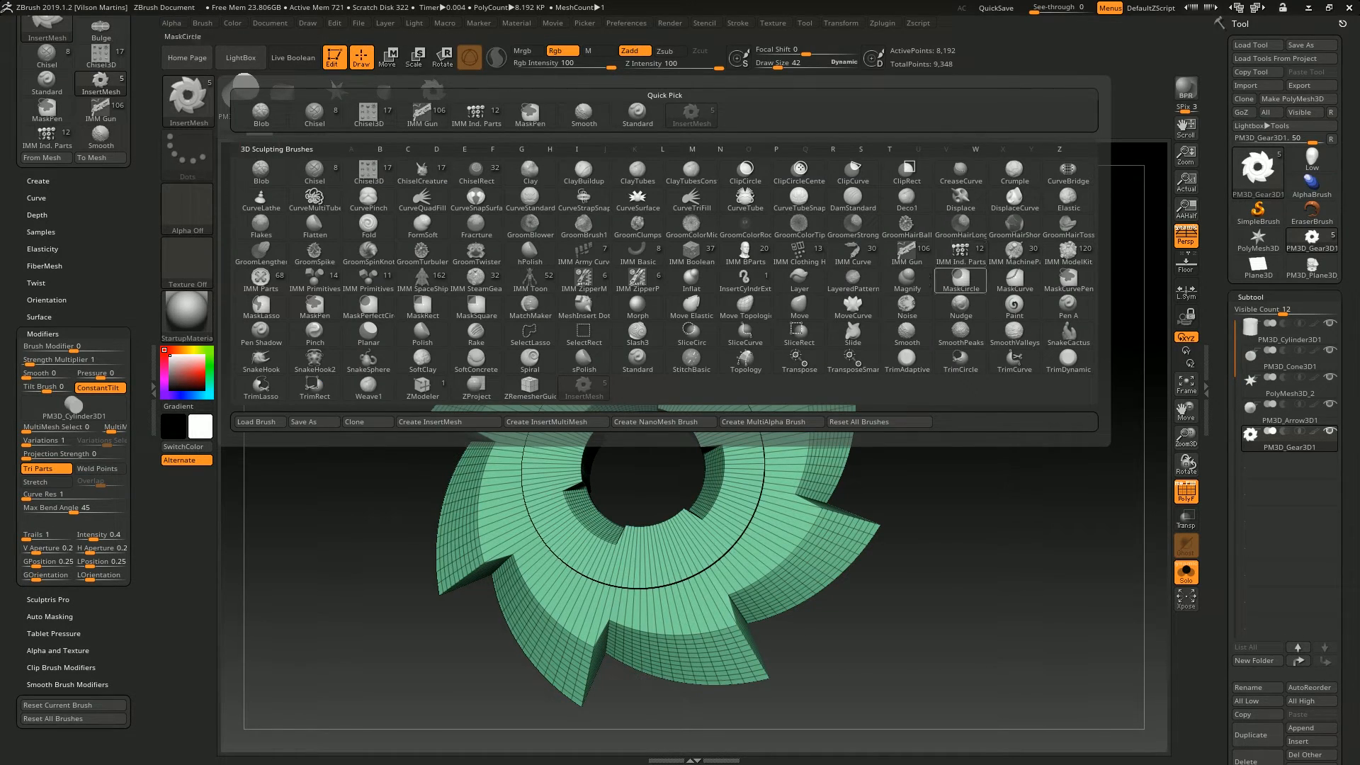
pyautogui.click(960, 252)
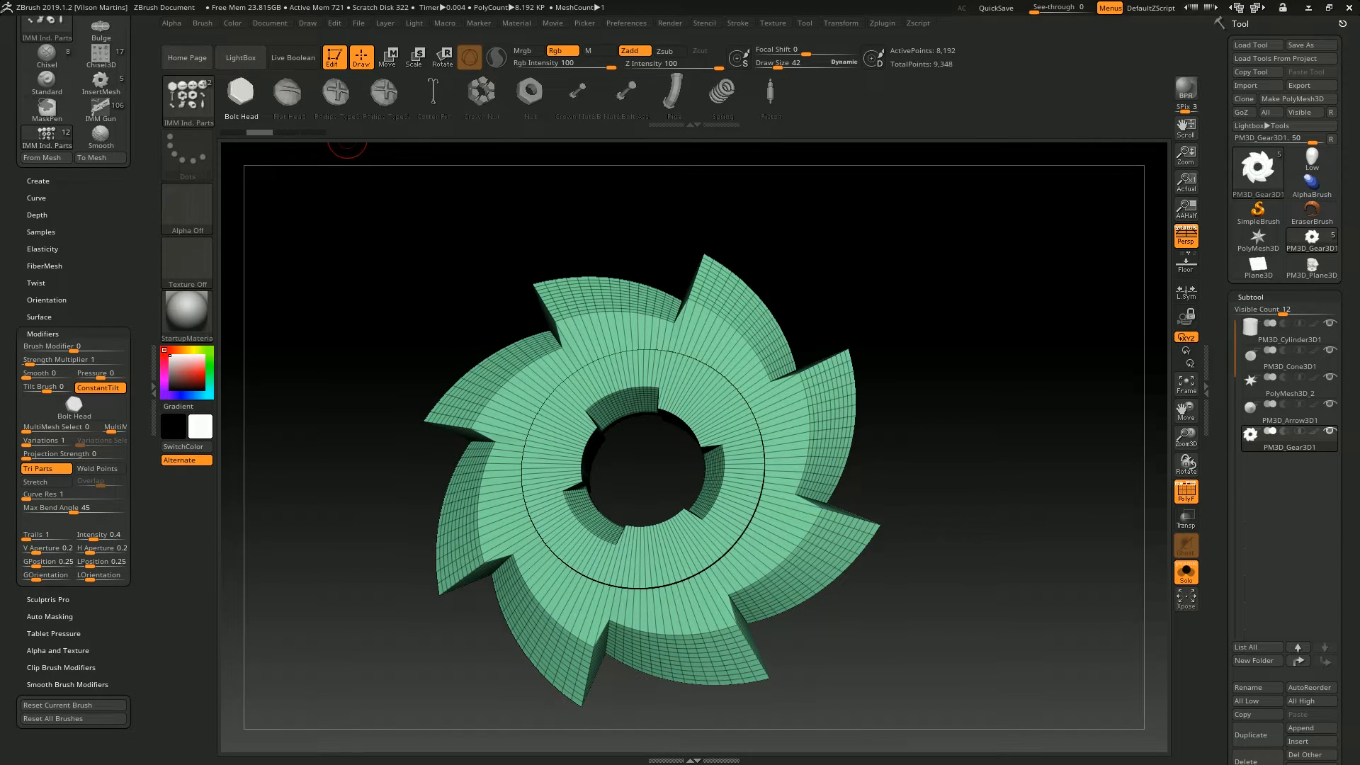
# Draw two curves from the gear's face out past its edge, one of Bolt Head meshes and one of Flat Head meshes
pyautogui.click(737, 22)
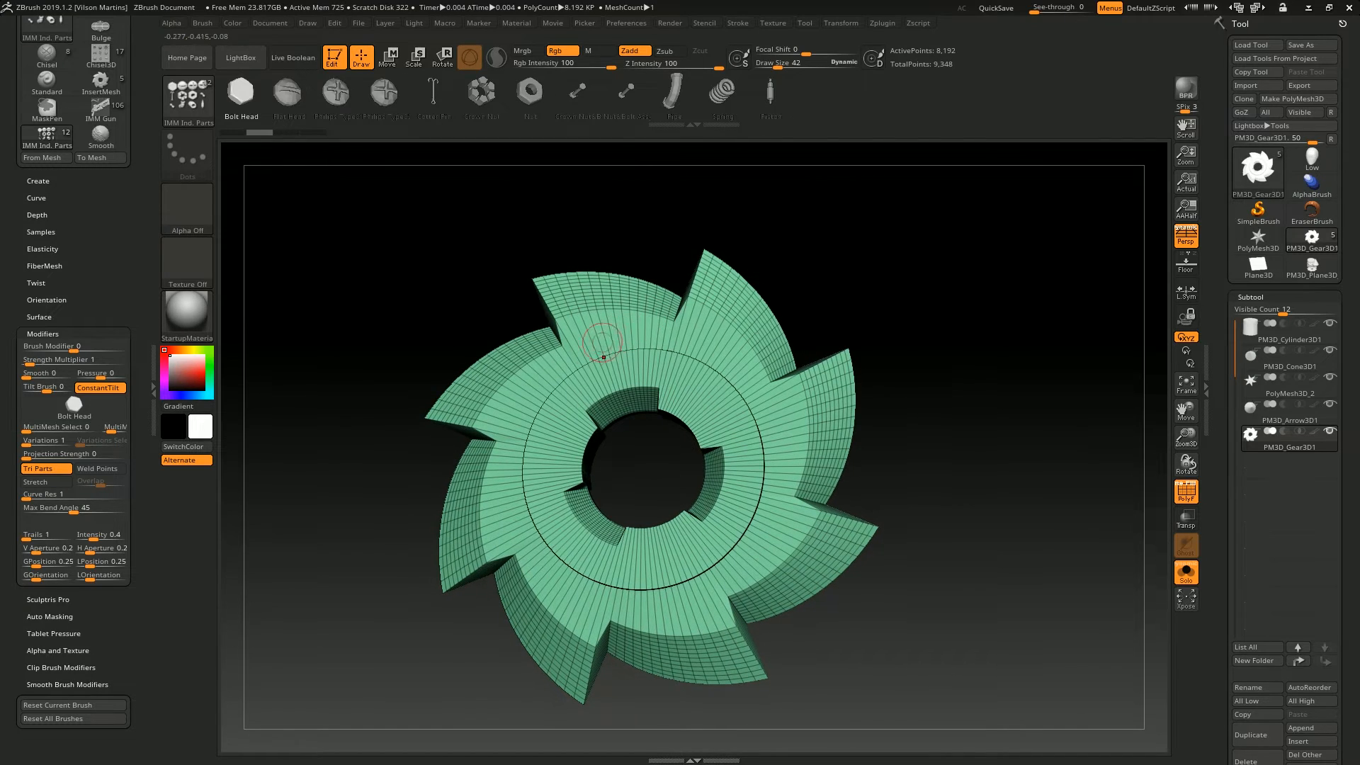
pyautogui.moveTo(539, 386); pyautogui.dragTo(989, 226)
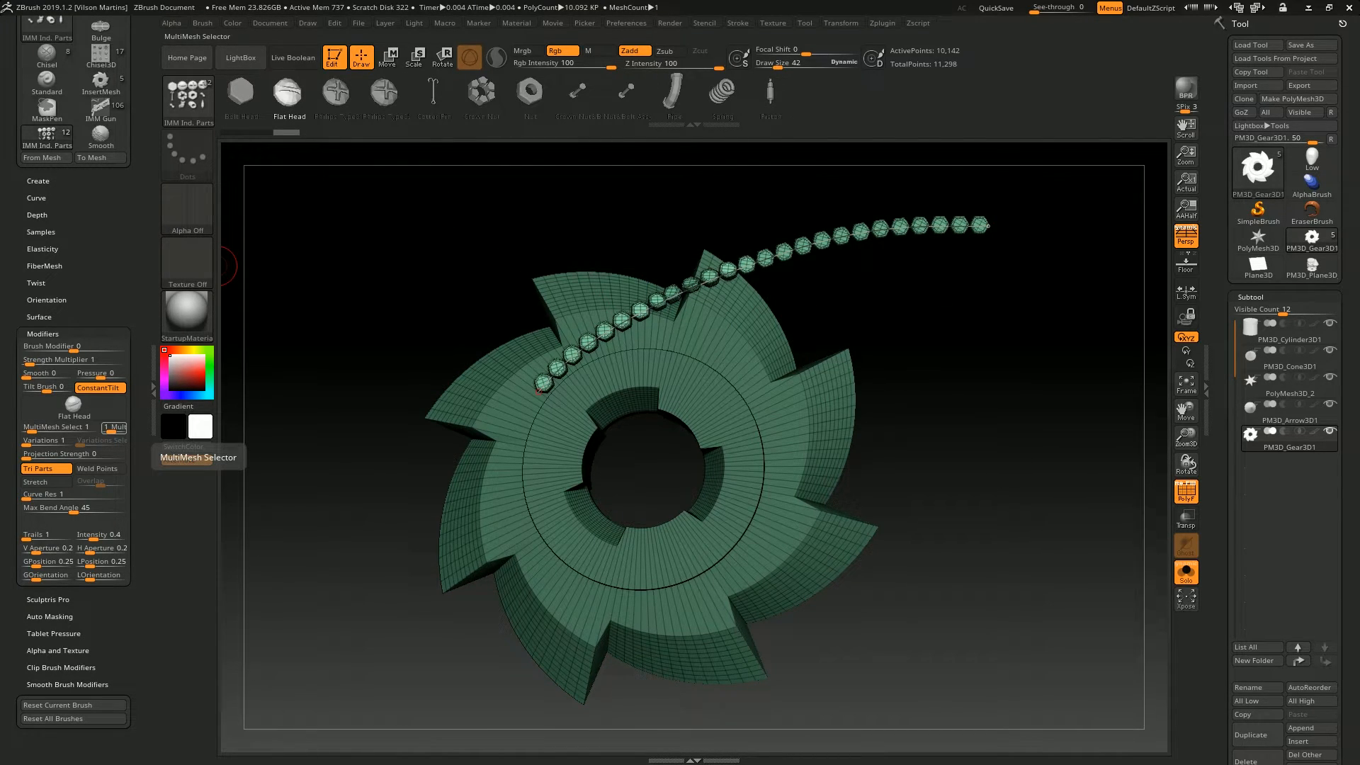
pyautogui.click(113, 427)
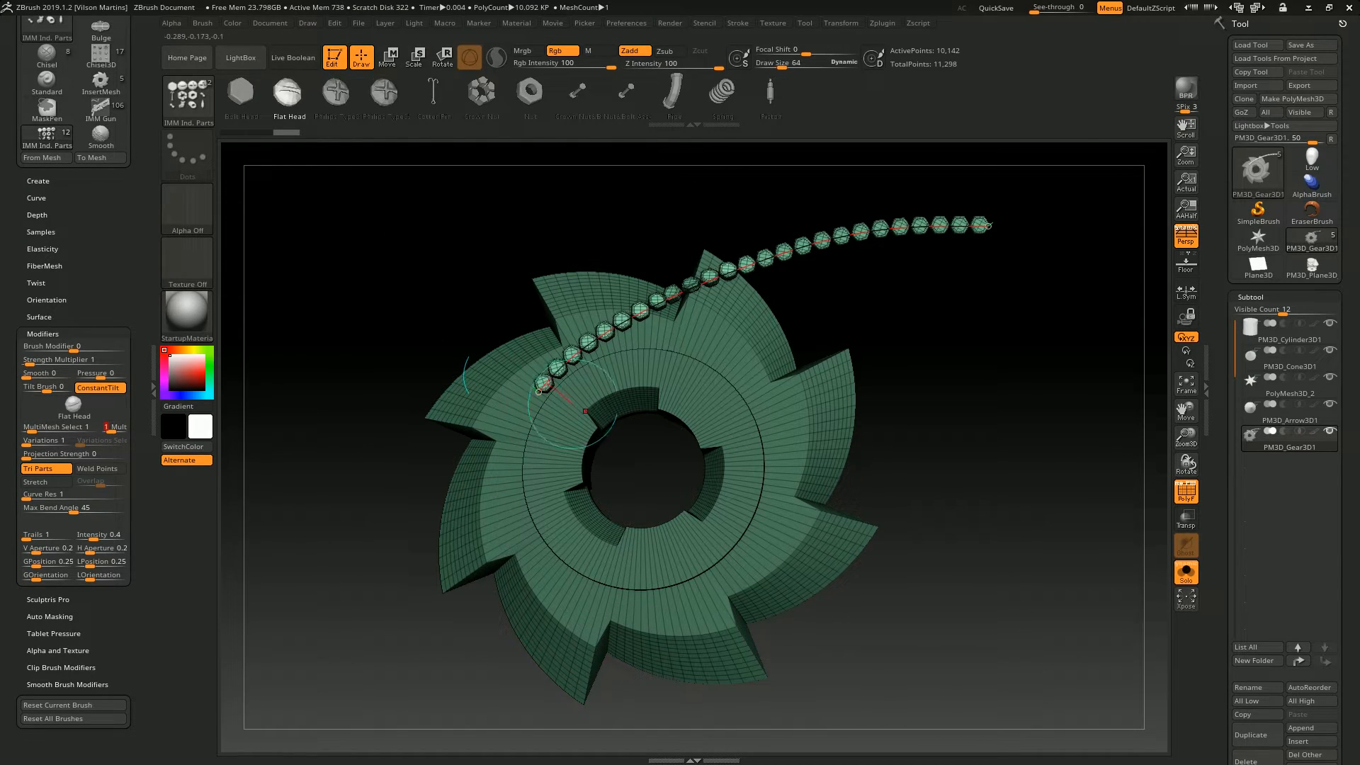
pyautogui.moveTo(702, 393)
pyautogui.mouseDown()
pyautogui.moveTo(1001, 296)
pyautogui.moveTo(1167, 305)
pyautogui.mouseUp()
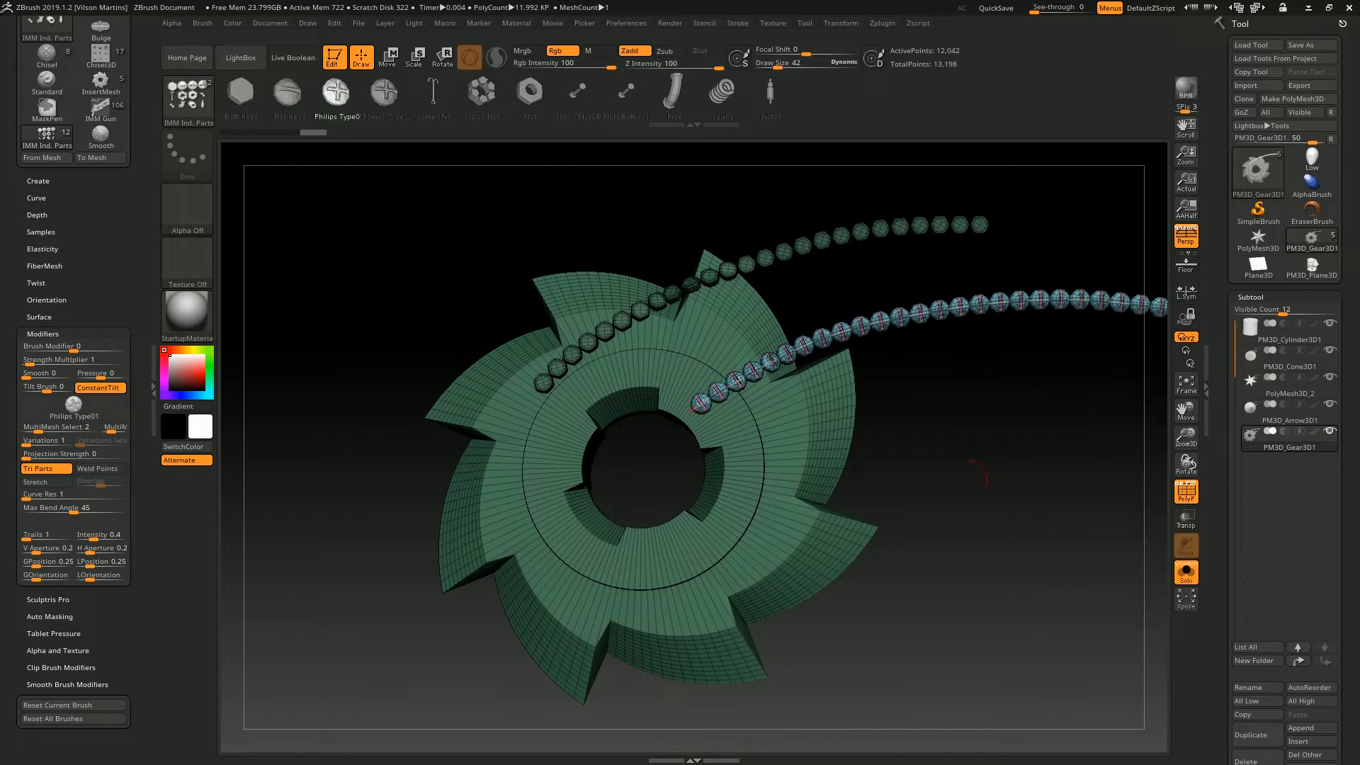
# Draw two curves from the gear's face past its edge, one of Philips Type01 meshes and one of Philips Type02 meshes
pyautogui.moveTo(361, 272); pyautogui.dragTo(418, 249)
pyautogui.moveTo(663, 468)
pyautogui.mouseDown()
pyautogui.moveTo(987, 379)
pyautogui.moveTo(1057, 379)
pyautogui.mouseUp()
pyautogui.click(384, 92)
pyautogui.moveTo(361, 269); pyautogui.dragTo(432, 258)
pyautogui.moveTo(598, 553)
pyautogui.mouseDown()
pyautogui.moveTo(796, 542)
pyautogui.moveTo(1012, 503)
pyautogui.mouseUp()
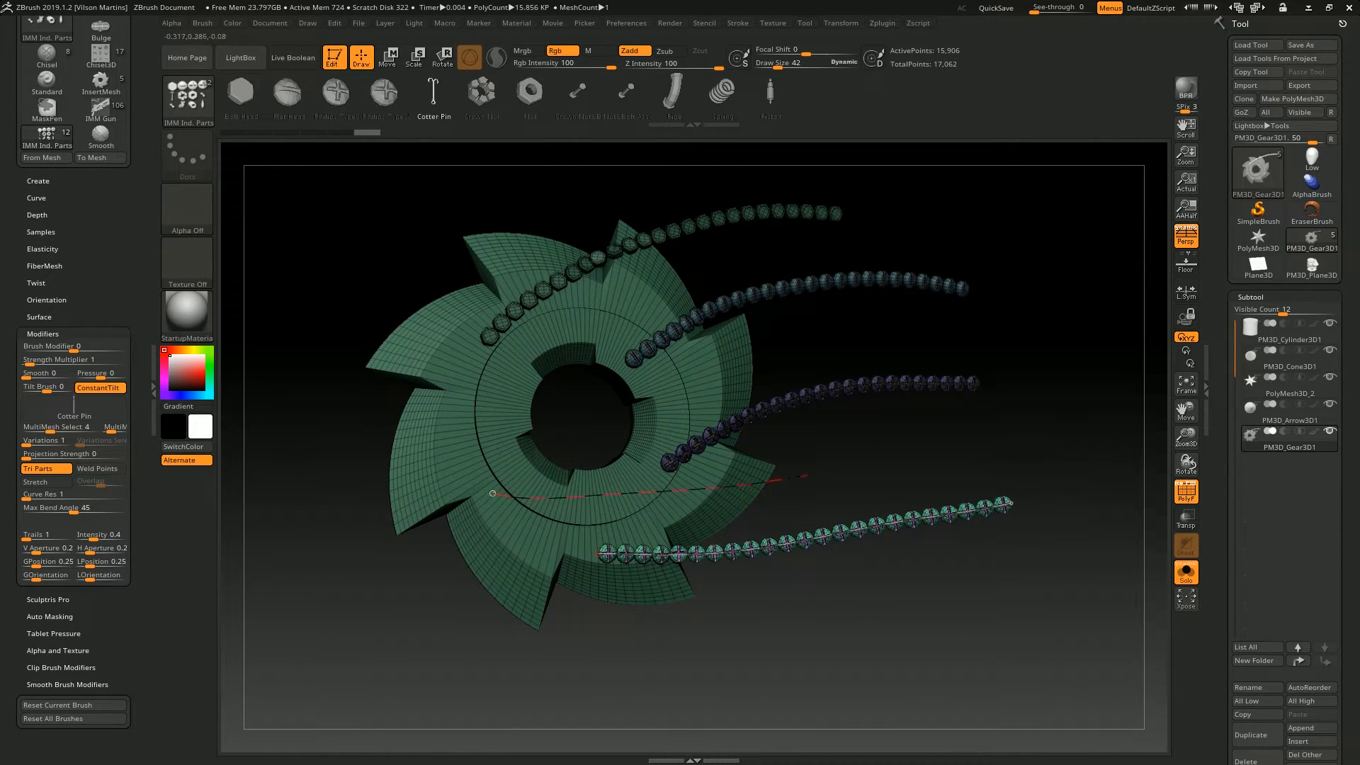
# Draw two more curves across the gear, one of Cotter Pin meshes and one of the nut-shaped mesh that follows it in the brush
pyautogui.moveTo(773, 482); pyautogui.dragTo(1012, 450)
pyautogui.press('Right')
pyautogui.moveTo(1070, 224); pyautogui.dragTo(1098, 216)
pyautogui.moveTo(691, 388); pyautogui.dragTo(1014, 322)
pyautogui.press('Right')
pyautogui.moveTo(1063, 304); pyautogui.dragTo(1091, 301)
pyautogui.moveTo(985, 191)
pyautogui.mouseDown()
pyautogui.moveTo(1002, 182)
pyautogui.moveTo(992, 187)
pyautogui.mouseUp()
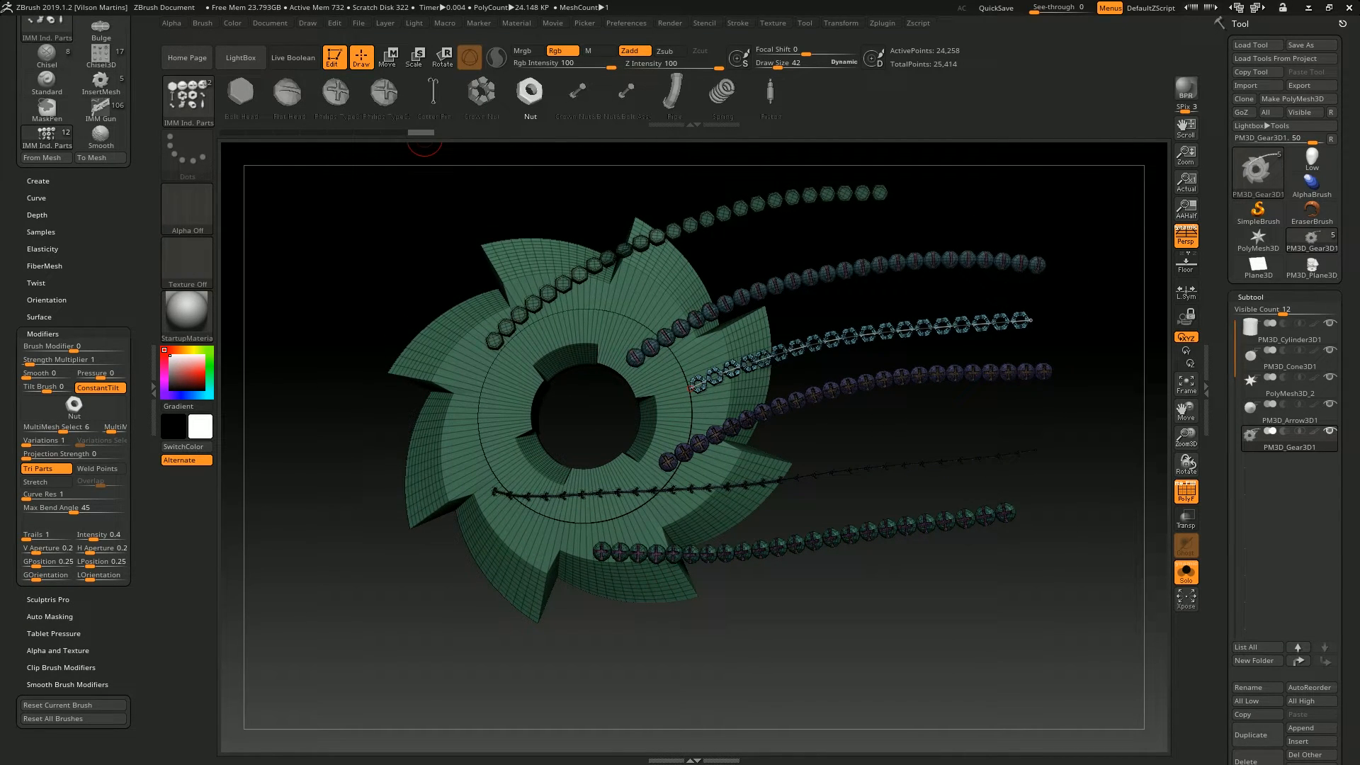
# Undo all the mesh curves drawn on the gear
pyautogui.hotkey('ctrl', 'z')
pyautogui.hotkey('ctrl', 'z')
pyautogui.hotkey('ctrl', 'z')
pyautogui.hotkey('ctrl', 'z')
pyautogui.hotkey('ctrl', 'z')
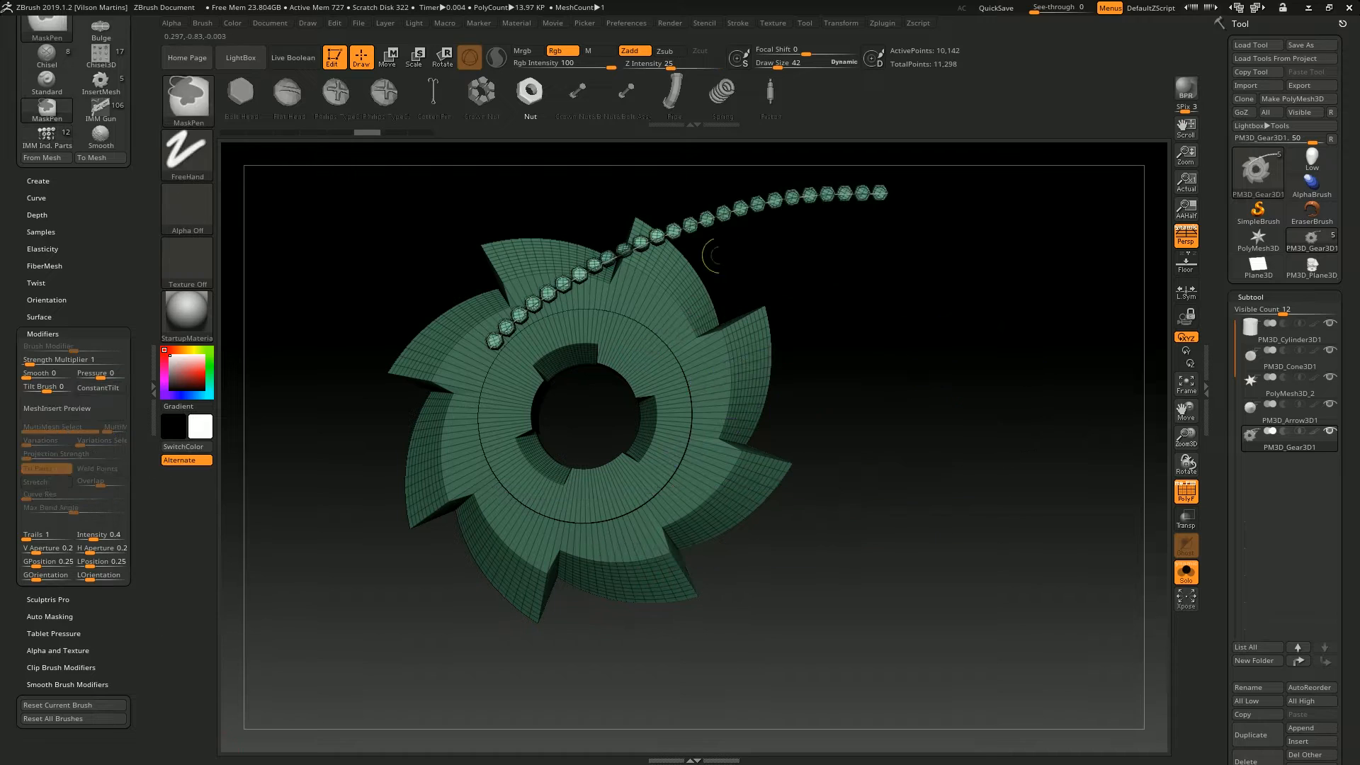
pyautogui.hotkey('ctrl', 'z')
pyautogui.hotkey('ctrl', 'z')
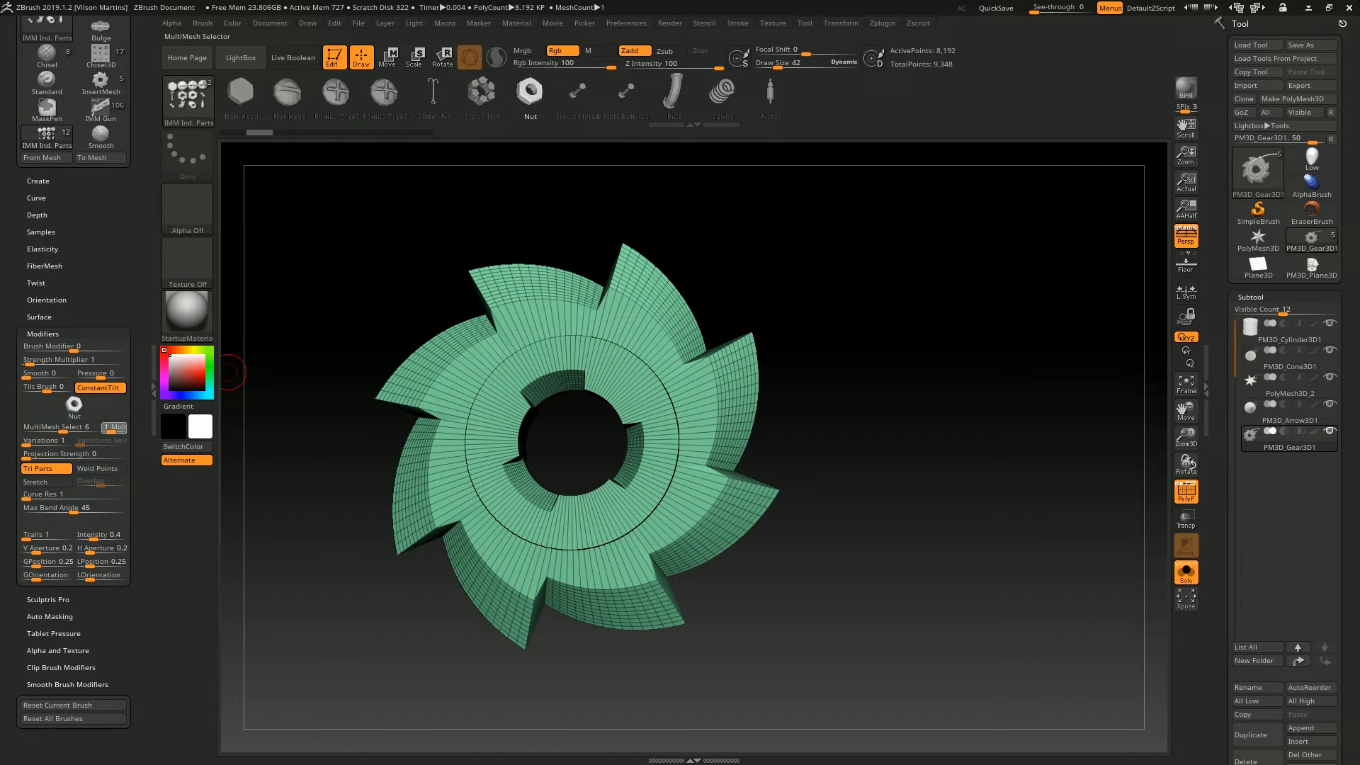
# Set the MultiMesh Selector Mode to 2 and draw three curves out from the gear's face, starting with the Nut mesh
pyautogui.write('2')
pyautogui.press('Return')
pyautogui.moveTo(516, 359); pyautogui.dragTo(784, 219)
pyautogui.moveTo(618, 371); pyautogui.dragTo(891, 299)
pyautogui.moveTo(674, 456); pyautogui.dragTo(954, 402)
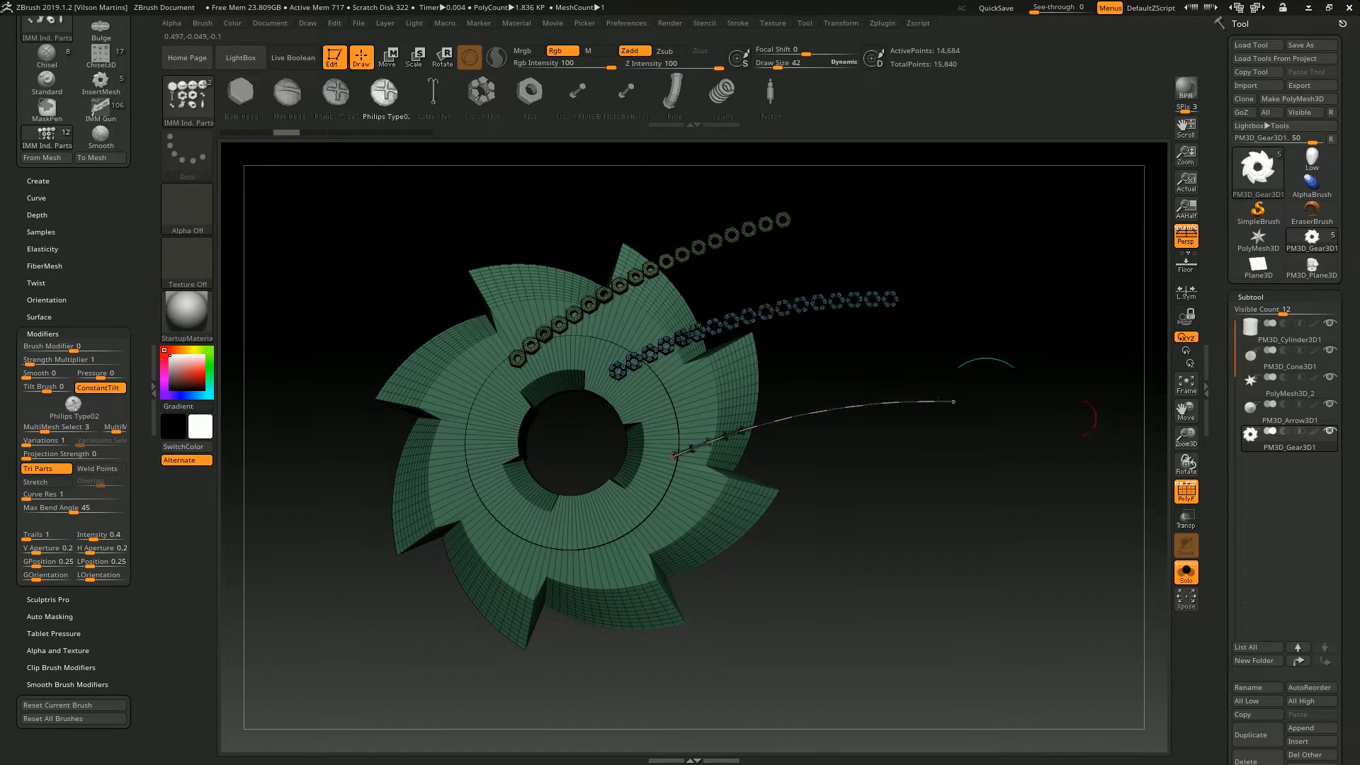
# Undo the three curves drawn in Selector Mode 2
pyautogui.hotkey('ctrl', 'z')
pyautogui.hotkey('ctrl', 'z')
pyautogui.hotkey('ctrl', 'z')
pyautogui.keyDown('ctrl'); pyautogui.moveTo(807, 220); pyautogui.dragTo(807, 241, button='right'); pyautogui.keyUp('ctrl')
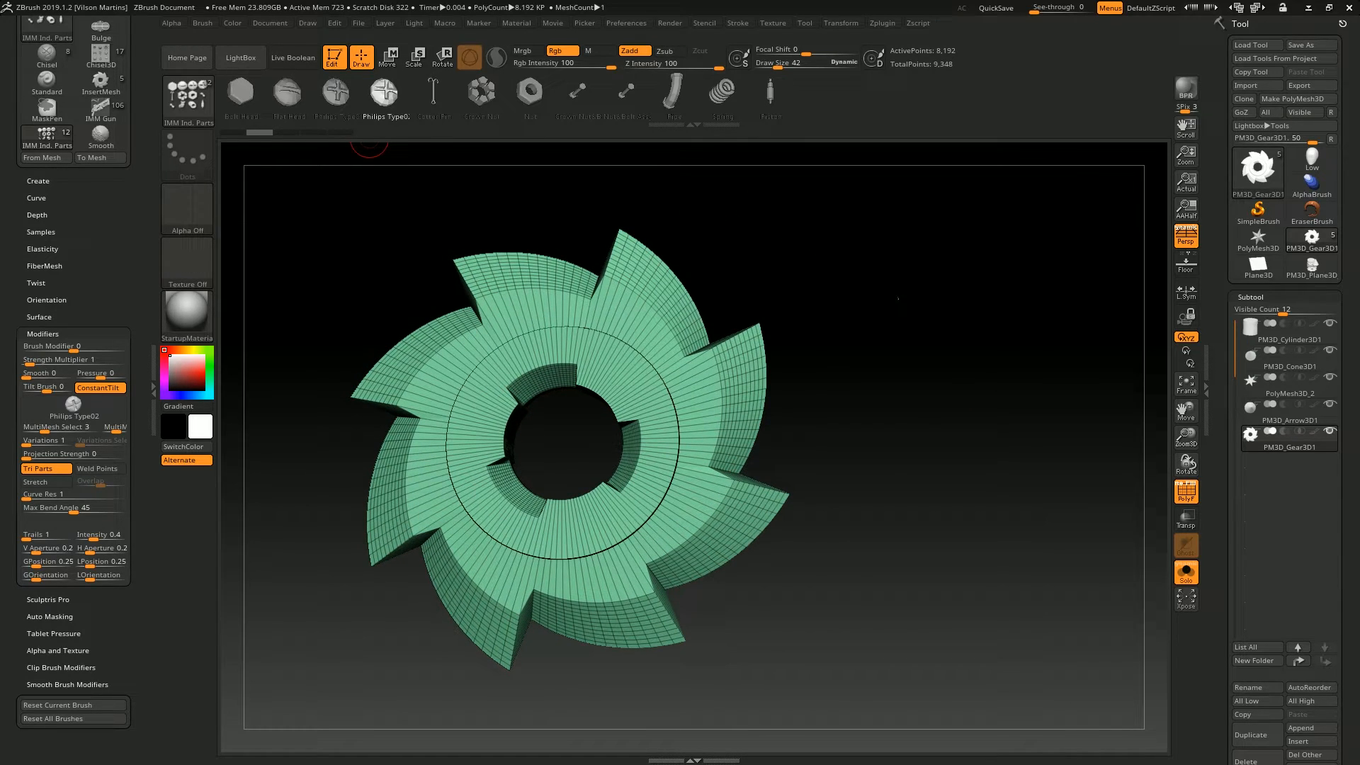
# Draw two trial curves of Bolt Head meshes across the gear with Variations at 1, undoing each one
pyautogui.click(241, 92)
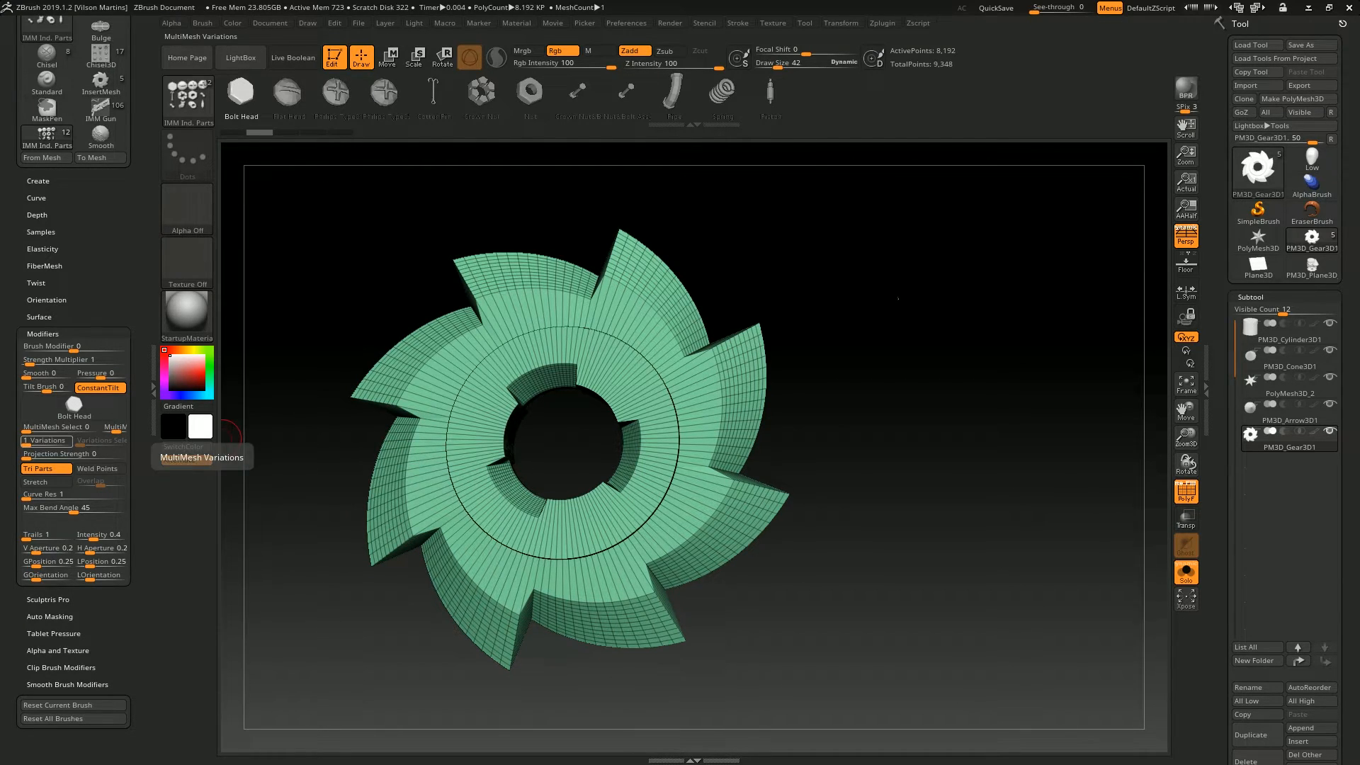
pyautogui.moveTo(26, 441); pyautogui.dragTo(31, 442)
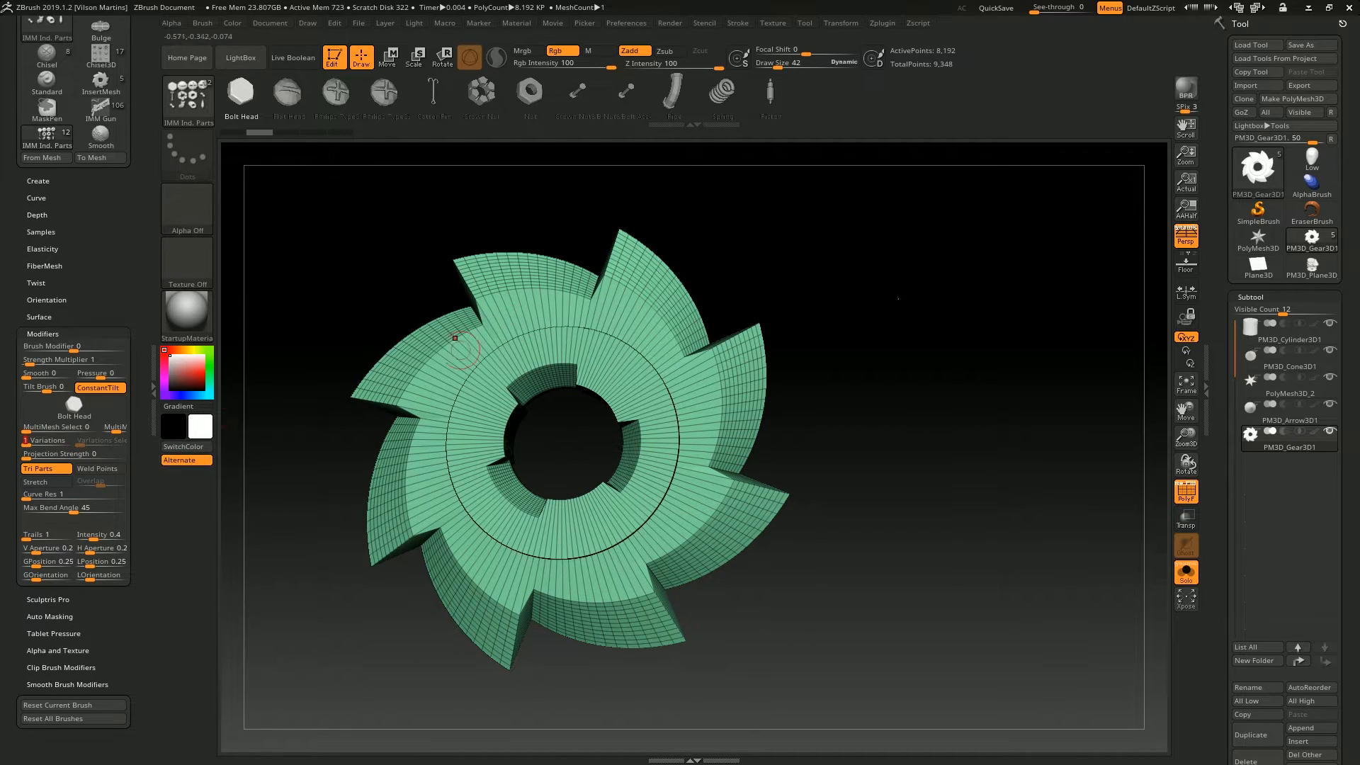
pyautogui.moveTo(429, 386); pyautogui.dragTo(886, 224)
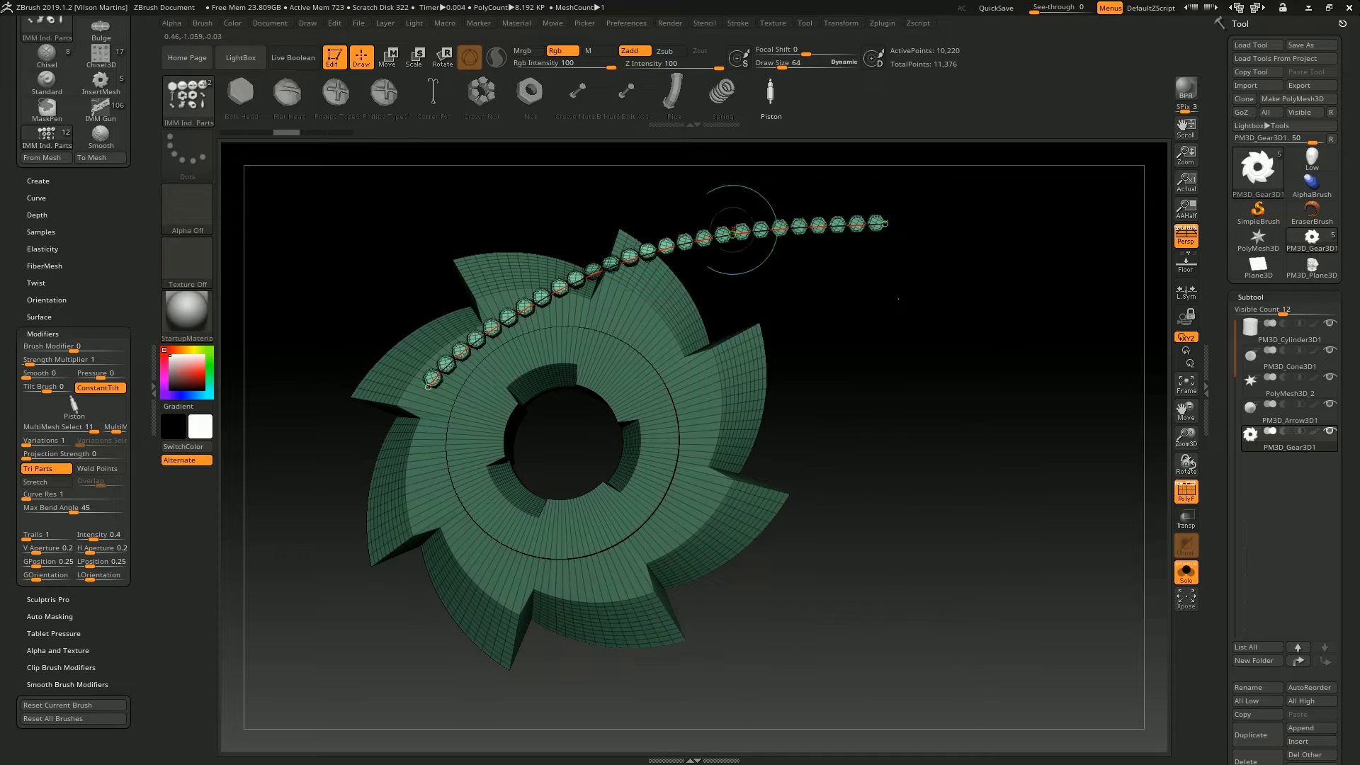
pyautogui.hotkey('ctrl', 'z')
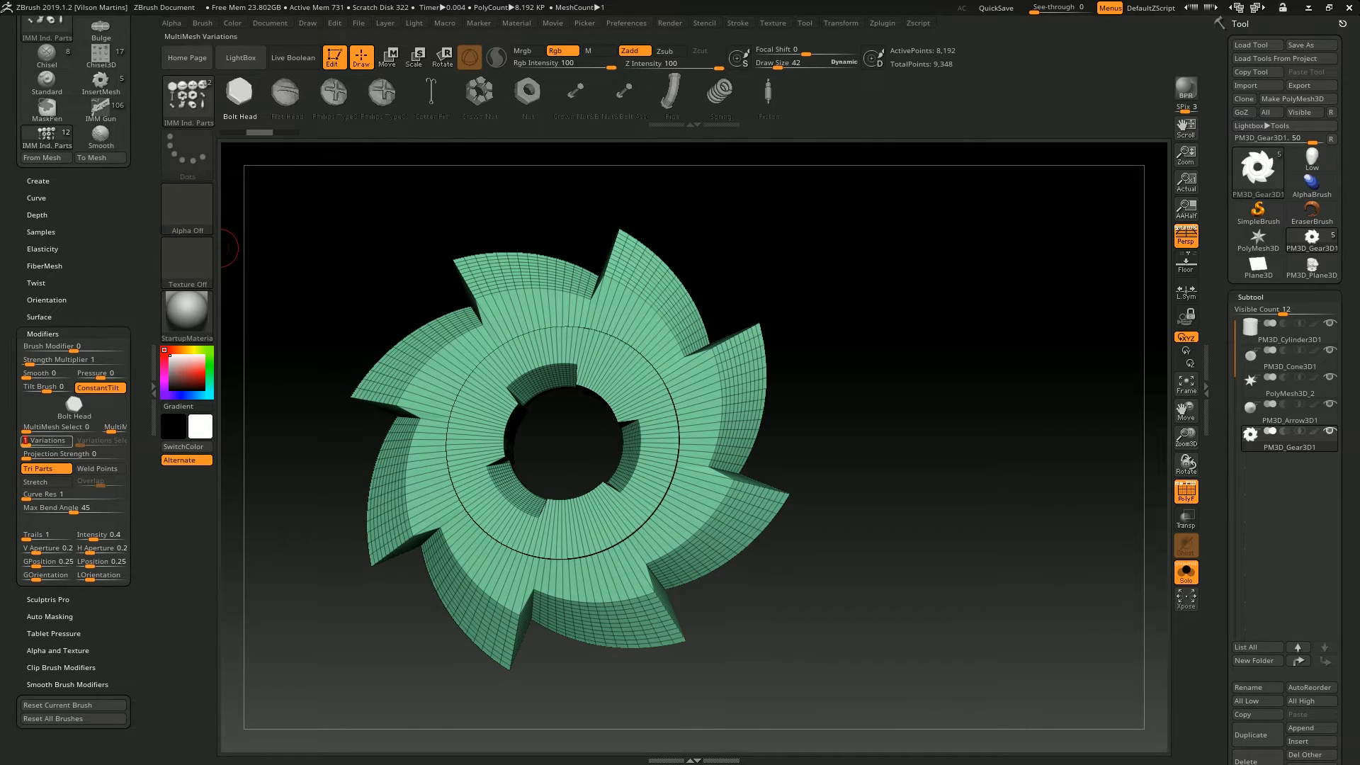
pyautogui.moveTo(27, 442); pyautogui.dragTo(27, 440)
pyautogui.moveTo(434, 397); pyautogui.dragTo(999, 267)
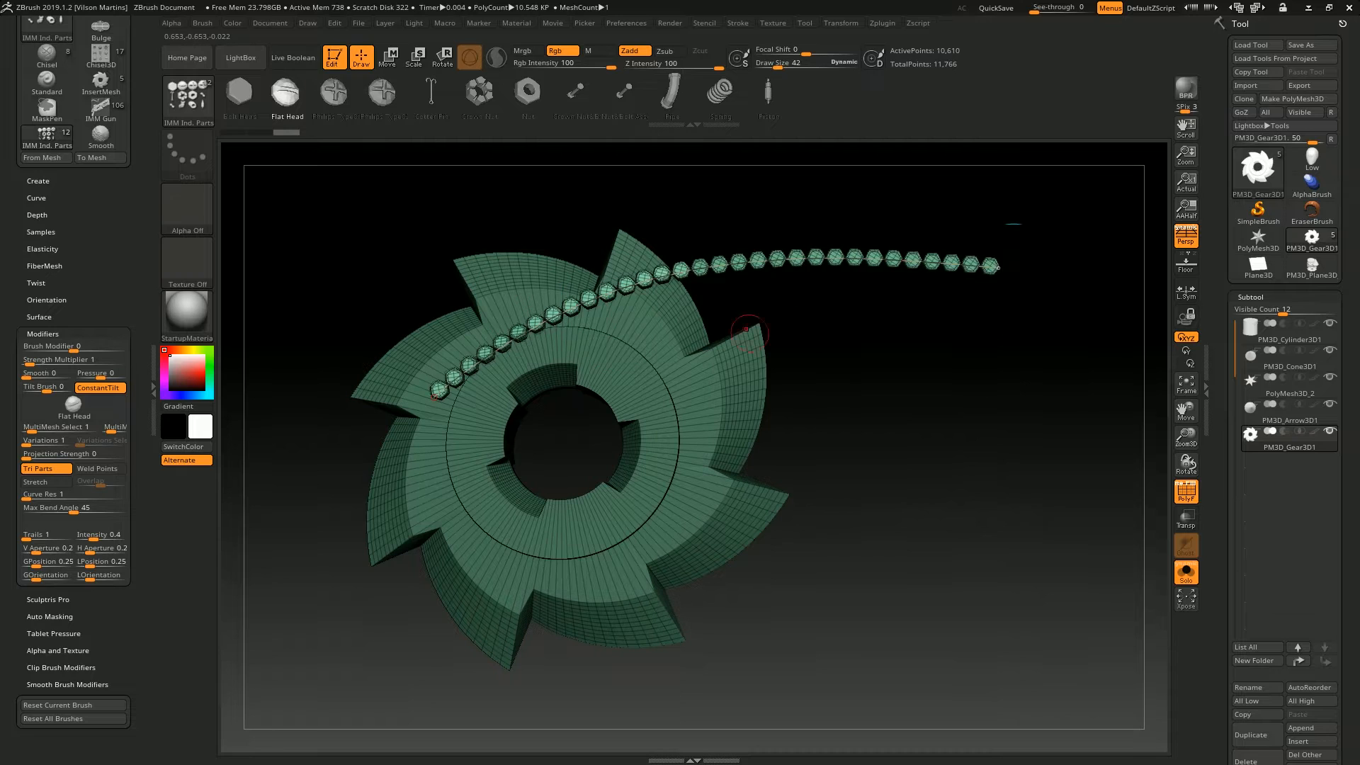
pyautogui.hotkey('ctrl', 'z')
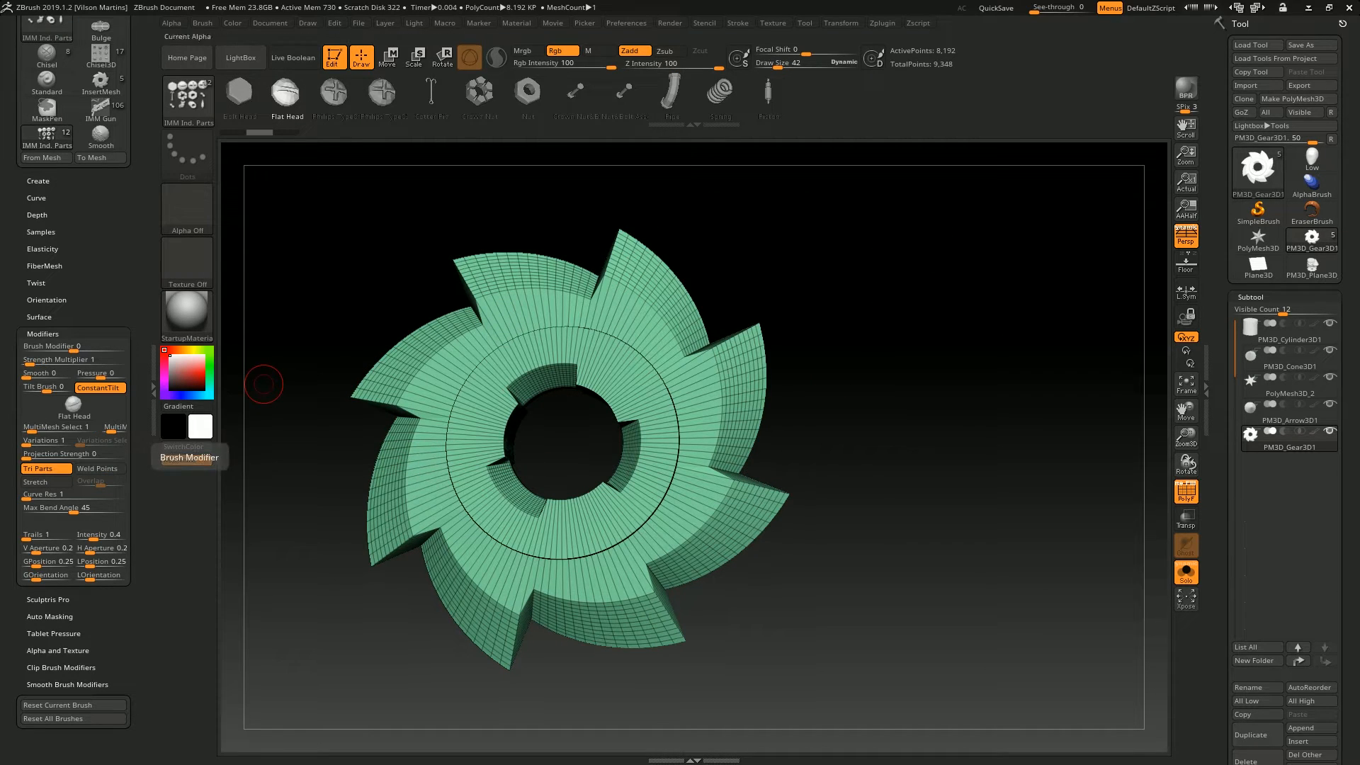
# Select the Bolt Head mesh and set its Variations to 2 with the Variations Selector Mode at 1
pyautogui.click(239, 92)
pyautogui.moveTo(34, 441); pyautogui.dragTo(25, 441)
pyautogui.press('Return')
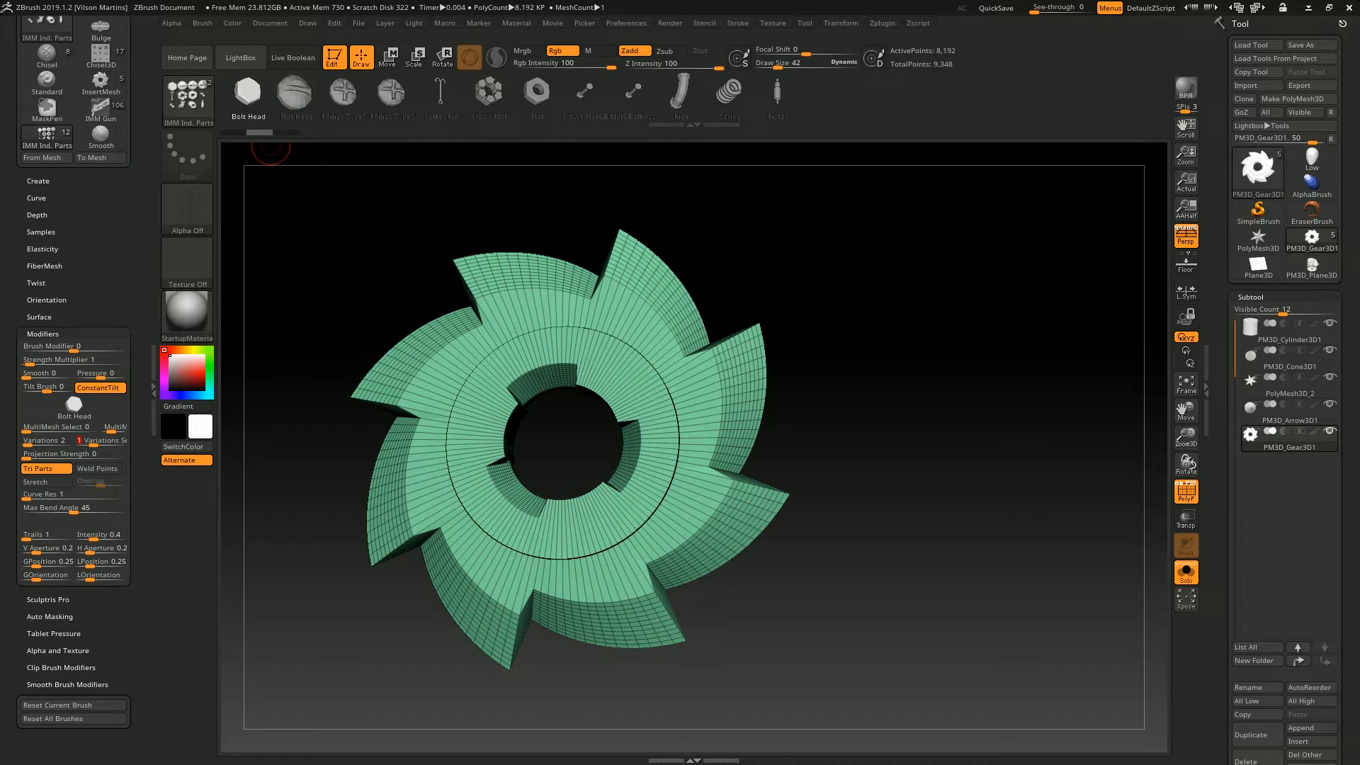
# Draw a curve of alternating Bolt Head and Flat Head meshes past the gear's edge, inspect it, undo it and redraw it
pyautogui.moveTo(459, 362)
pyautogui.mouseDown()
pyautogui.moveTo(524, 320)
pyautogui.moveTo(980, 227)
pyautogui.moveTo(631, 198)
pyautogui.moveTo(659, 199)
pyautogui.mouseUp()
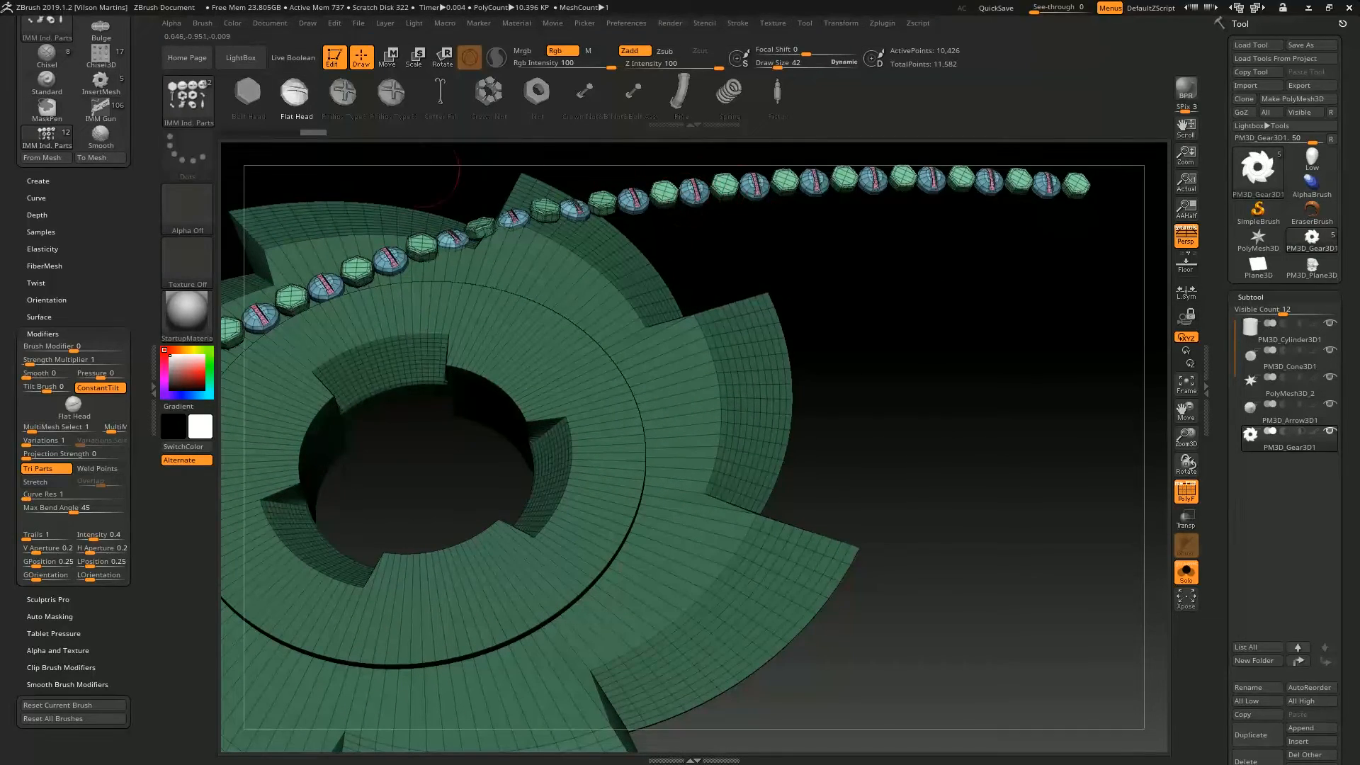
pyautogui.moveTo(880, 389); pyautogui.dragTo(472, 267)
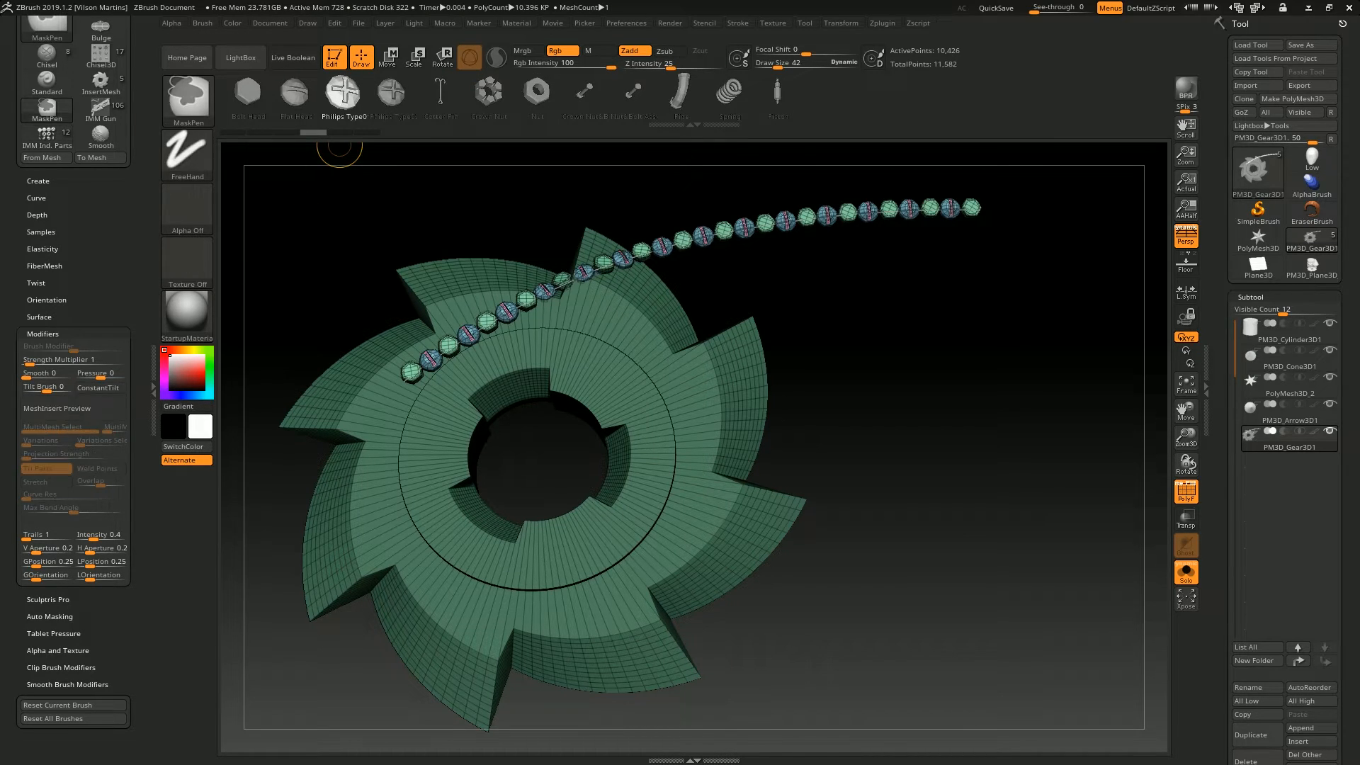
pyautogui.hotkey('ctrl', 'z')
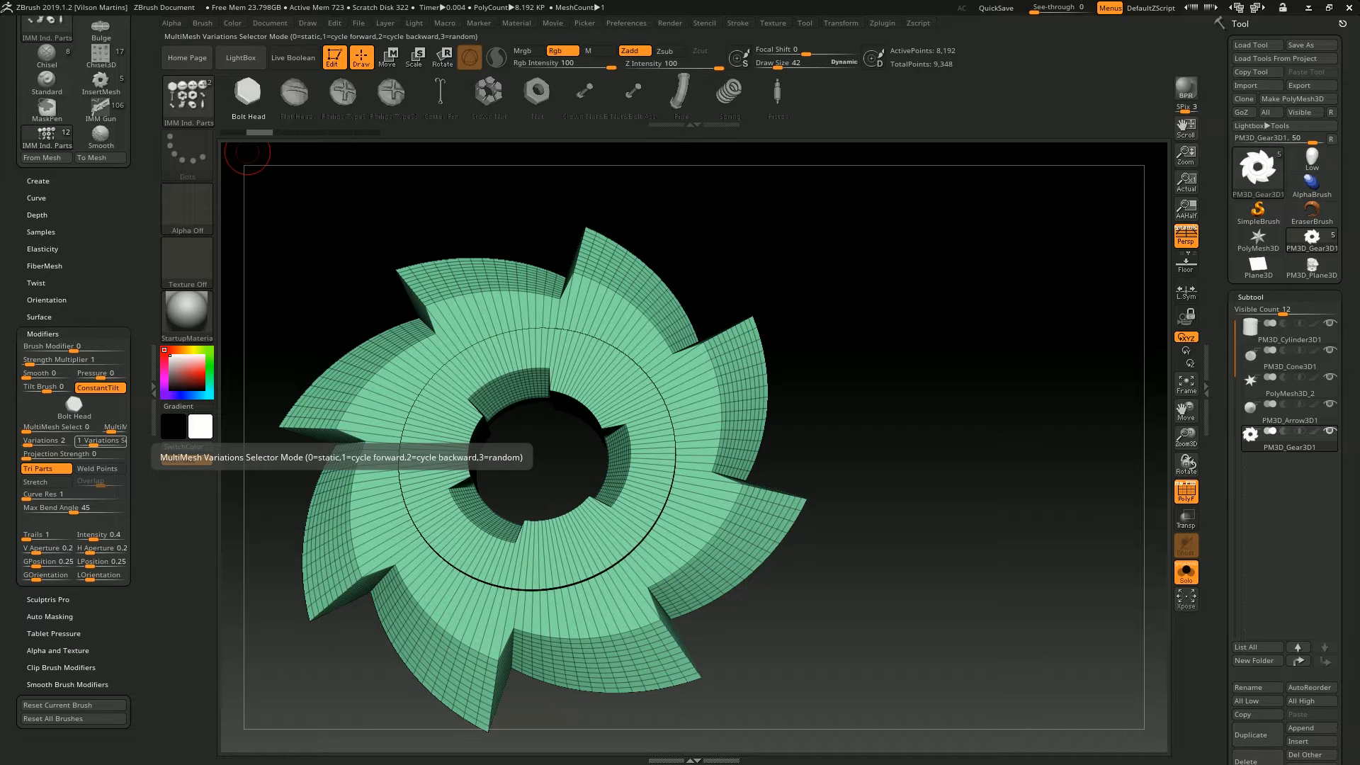
pyautogui.moveTo(381, 392); pyautogui.dragTo(914, 182)
pyautogui.click(559, 310)
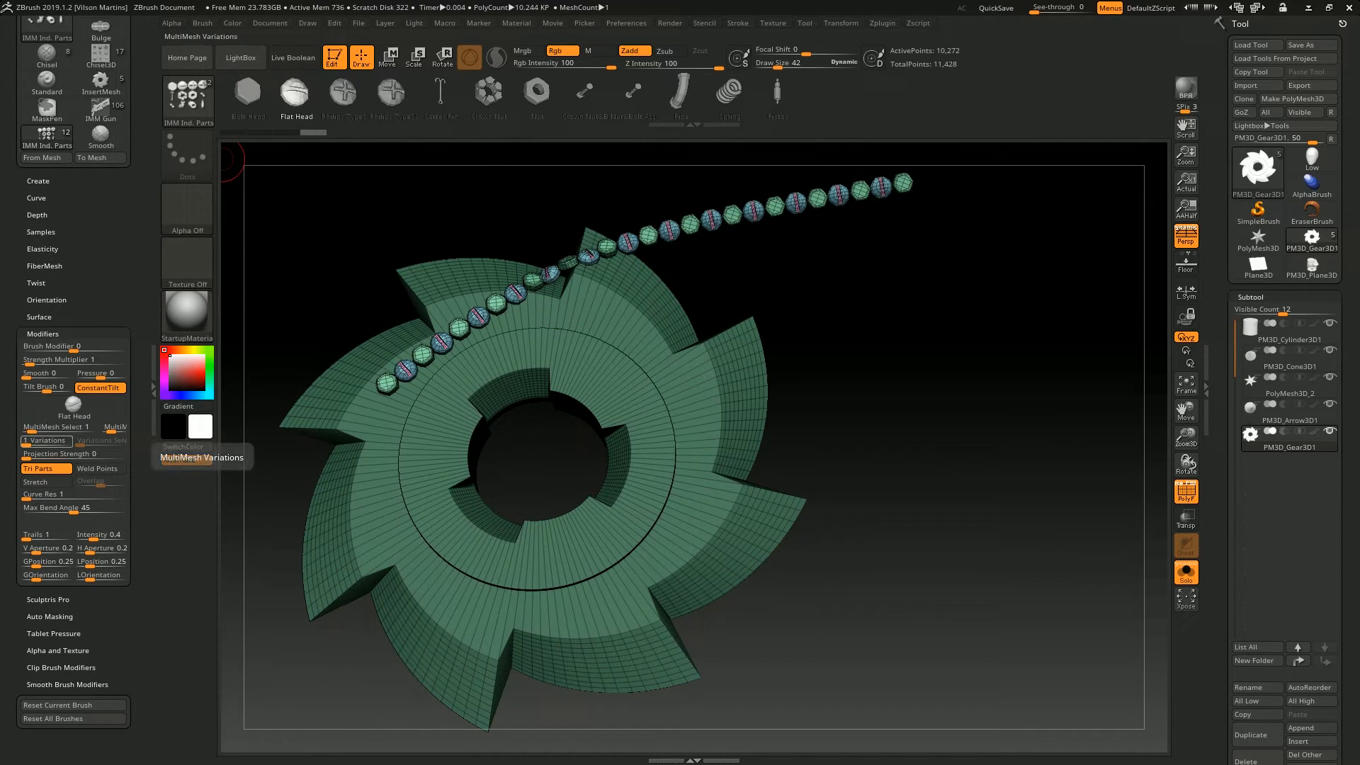
# Switch back and forth between the Bolt Head and Flat Head meshes to compare their Variations settings
pyautogui.click(42, 440)
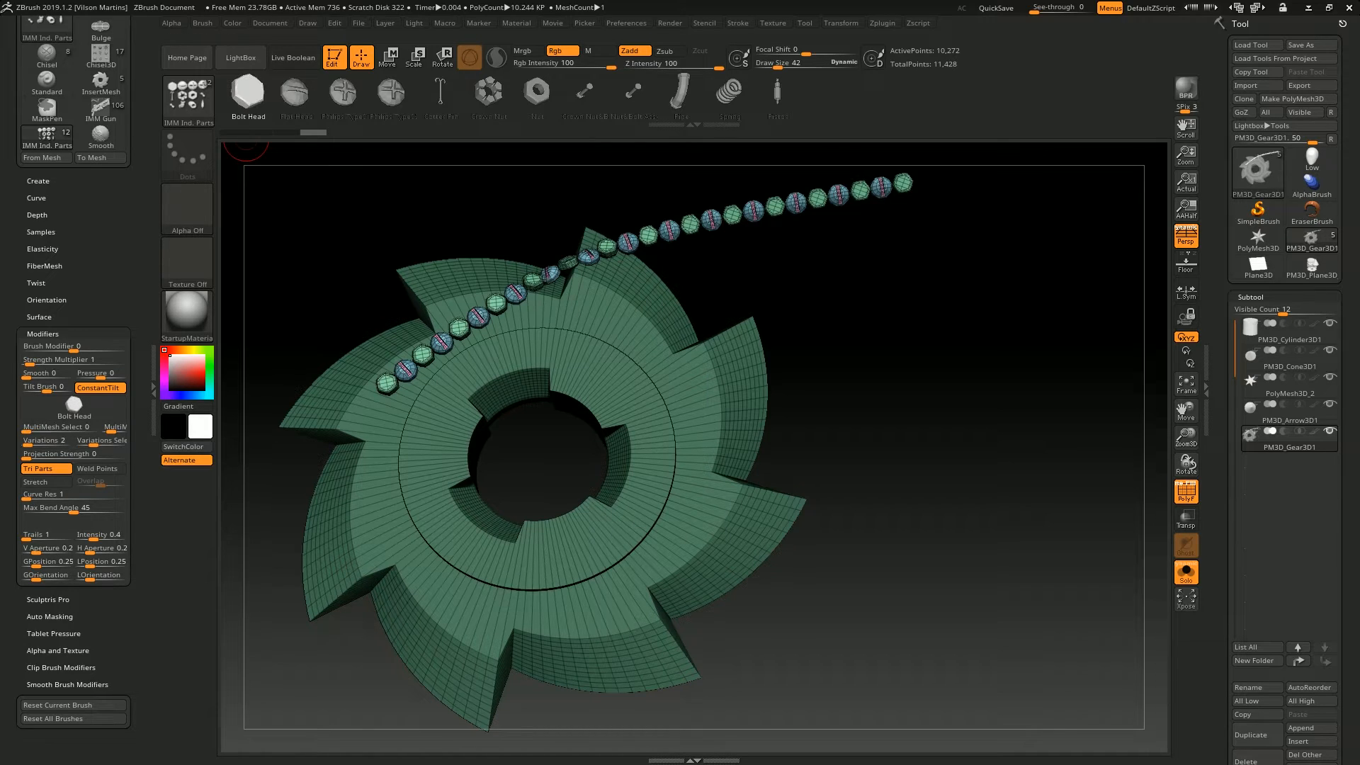
pyautogui.click(295, 93)
pyautogui.click(247, 93)
pyautogui.click(296, 93)
pyautogui.click(249, 92)
pyautogui.click(297, 93)
pyautogui.click(250, 93)
pyautogui.click(298, 93)
pyautogui.click(250, 93)
pyautogui.click(298, 93)
pyautogui.click(251, 93)
pyautogui.click(296, 93)
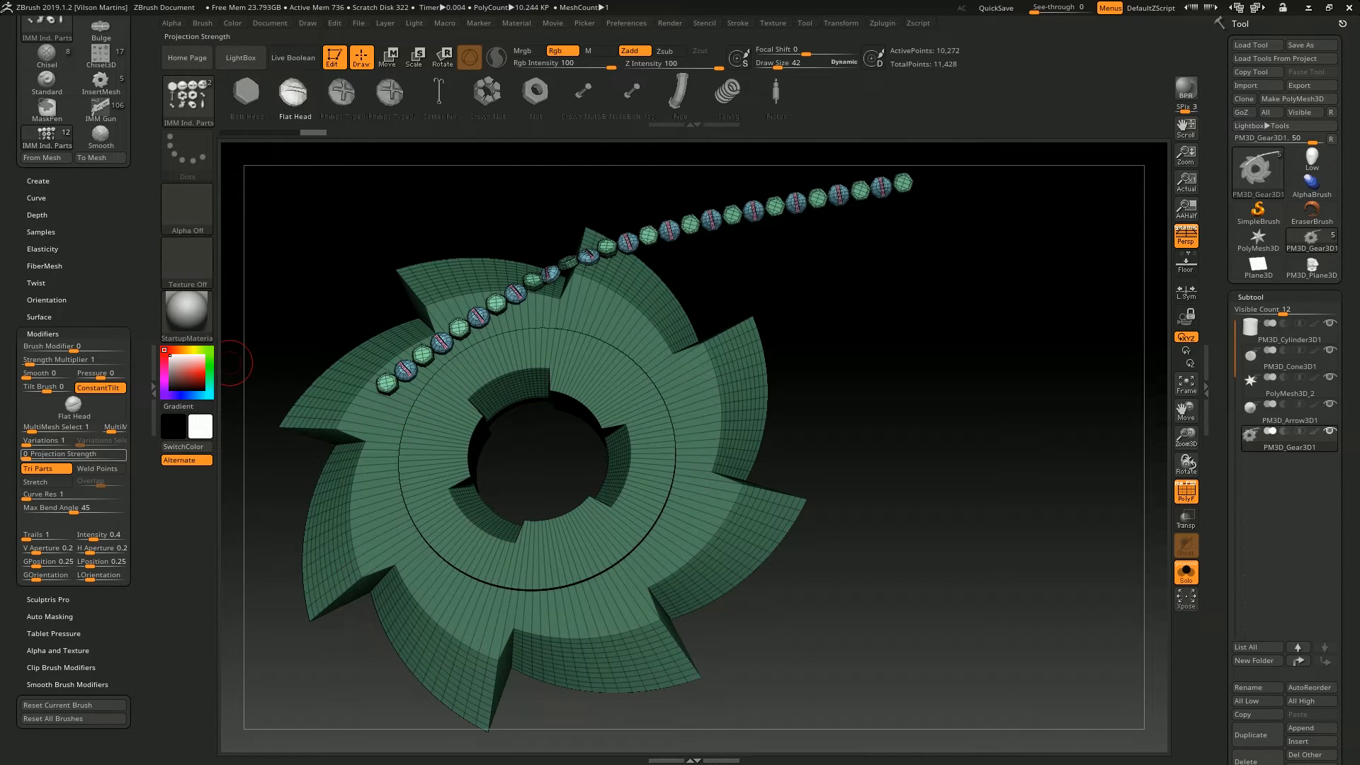
# Set Flat Head's Variations to 2 with Selector Mode 1, draw a curve of Flat Head and Philips Type01 meshes, and undo it
pyautogui.moveTo(26, 442); pyautogui.dragTo(93, 441)
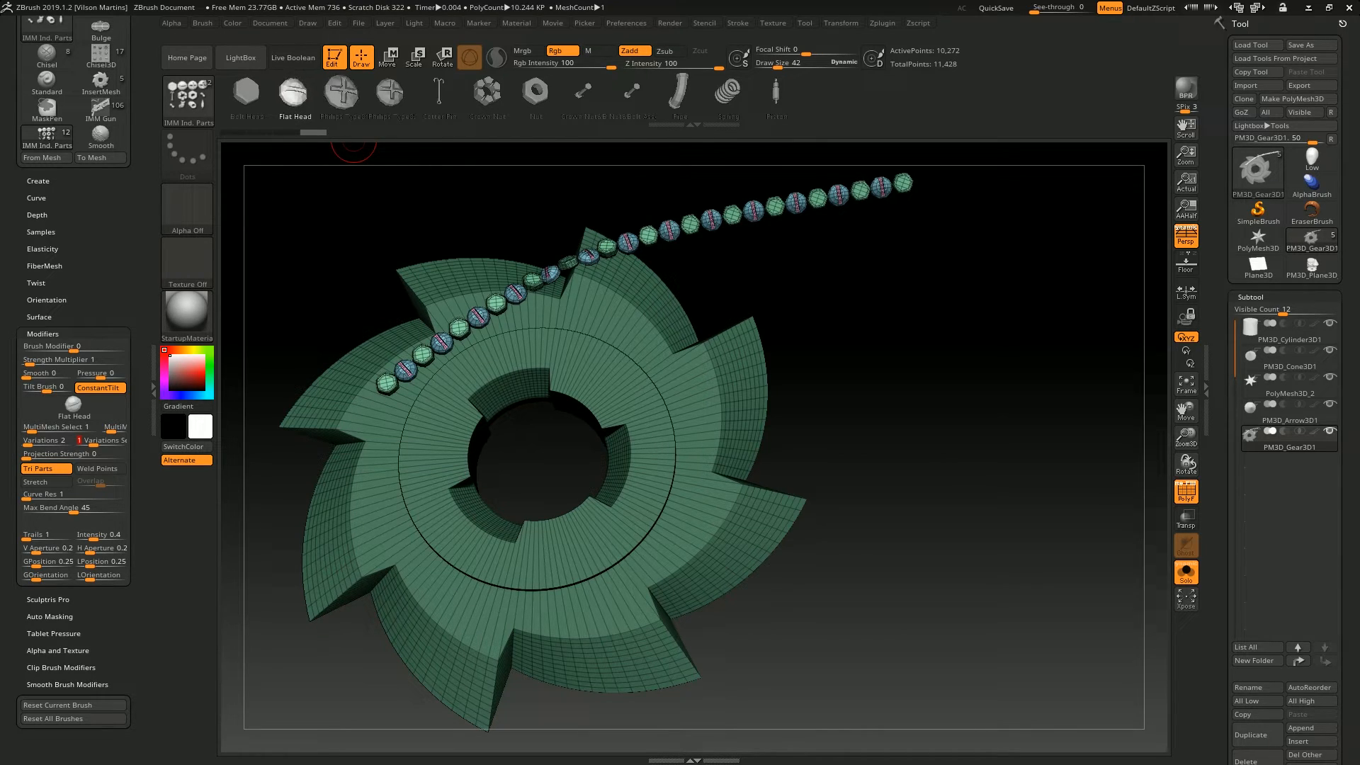
pyautogui.moveTo(410, 411); pyautogui.dragTo(925, 195)
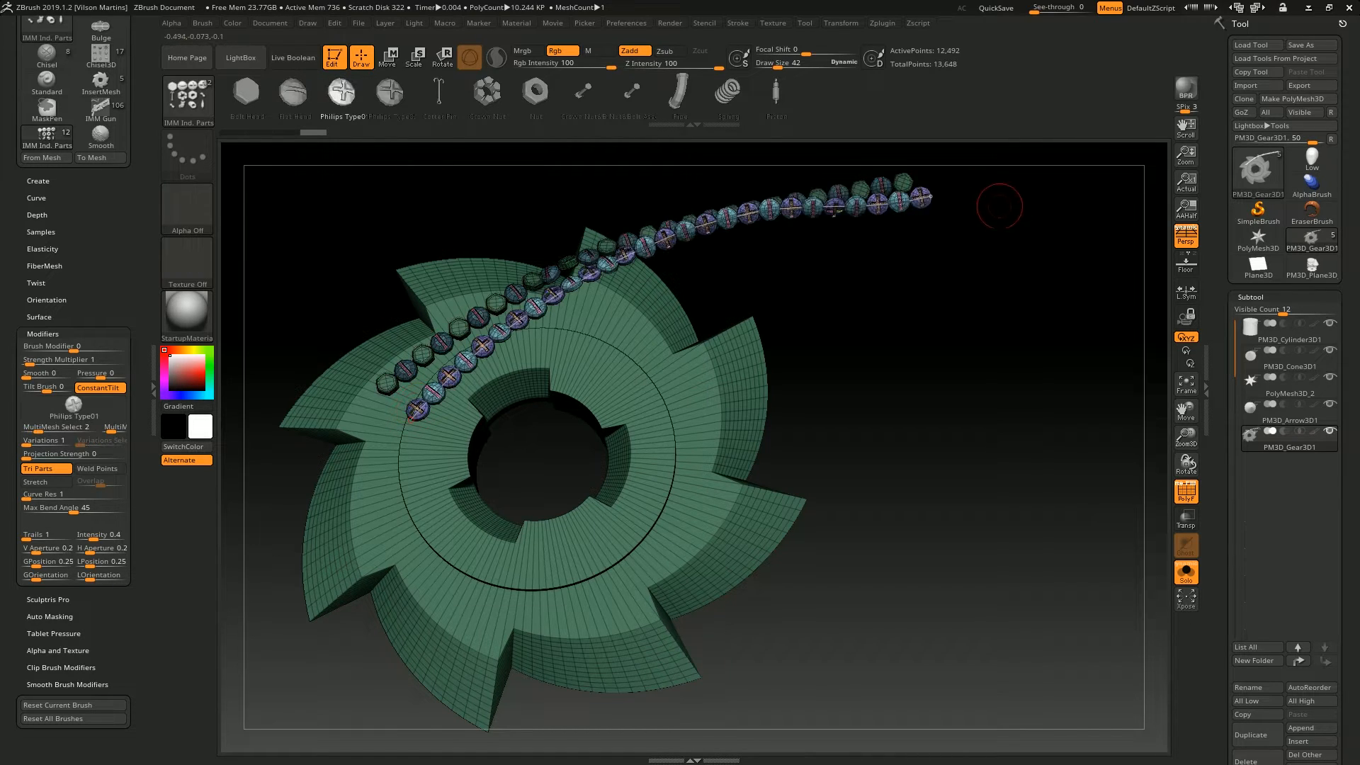
pyautogui.hotkey('ctrl', 'z')
# Add two curves of Philips meshes and one of the nut-shaped mesh preceding Nut, checking the Variations settings of other meshes
pyautogui.click(390, 92)
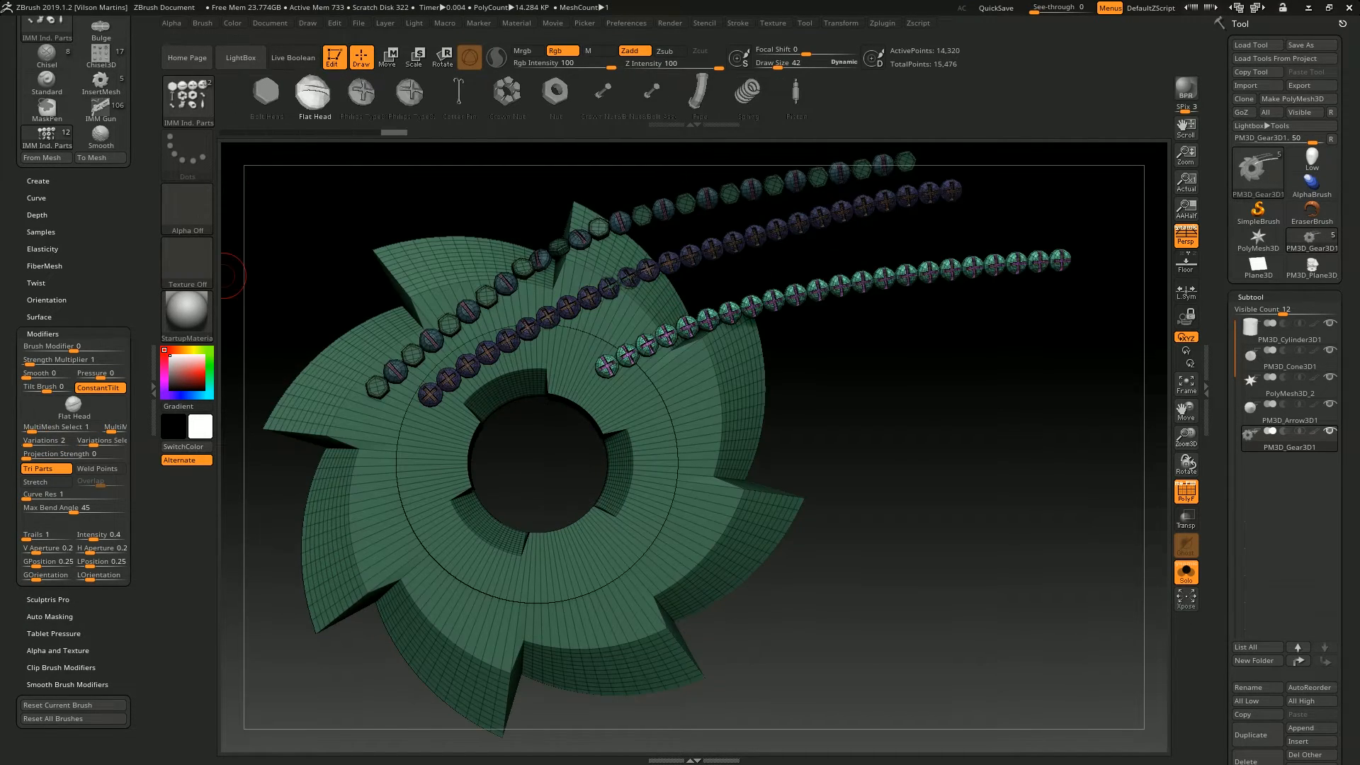
pyautogui.click(361, 93)
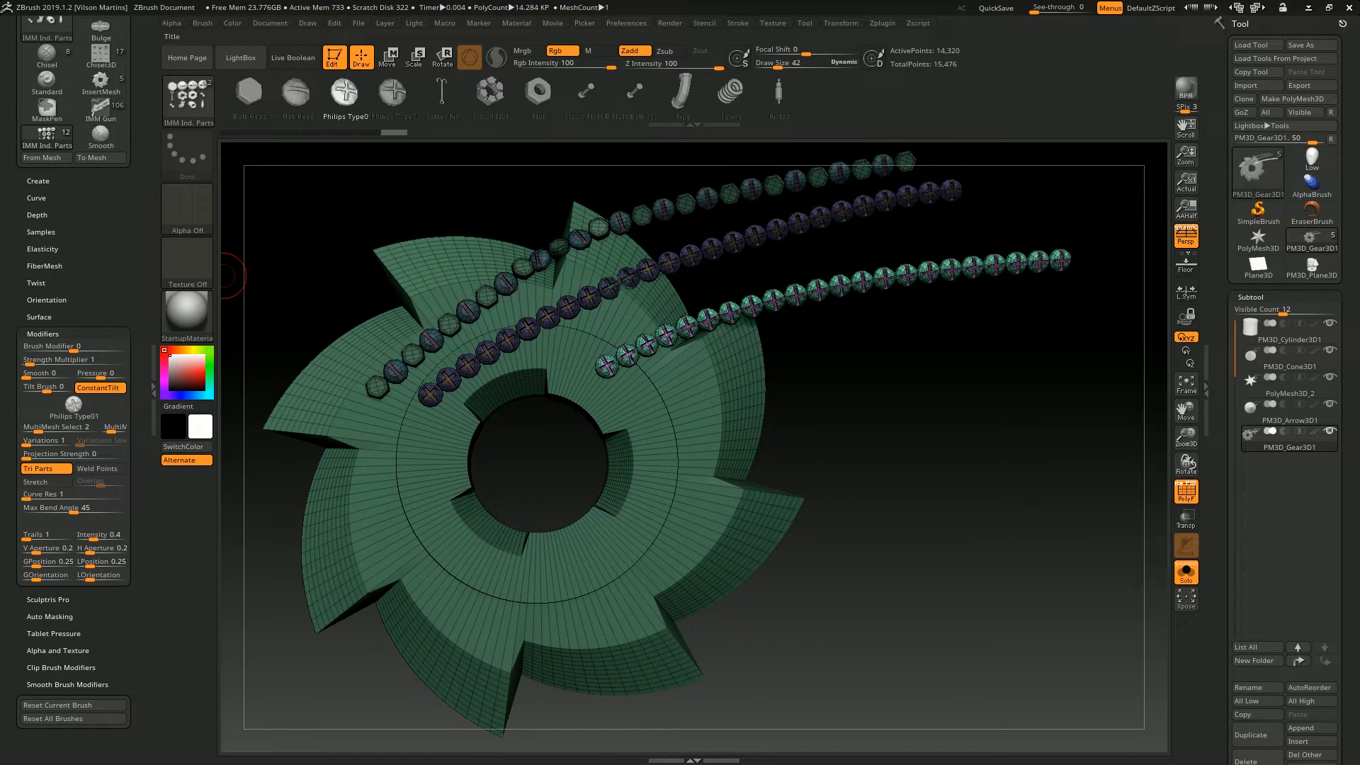
pyautogui.click(249, 92)
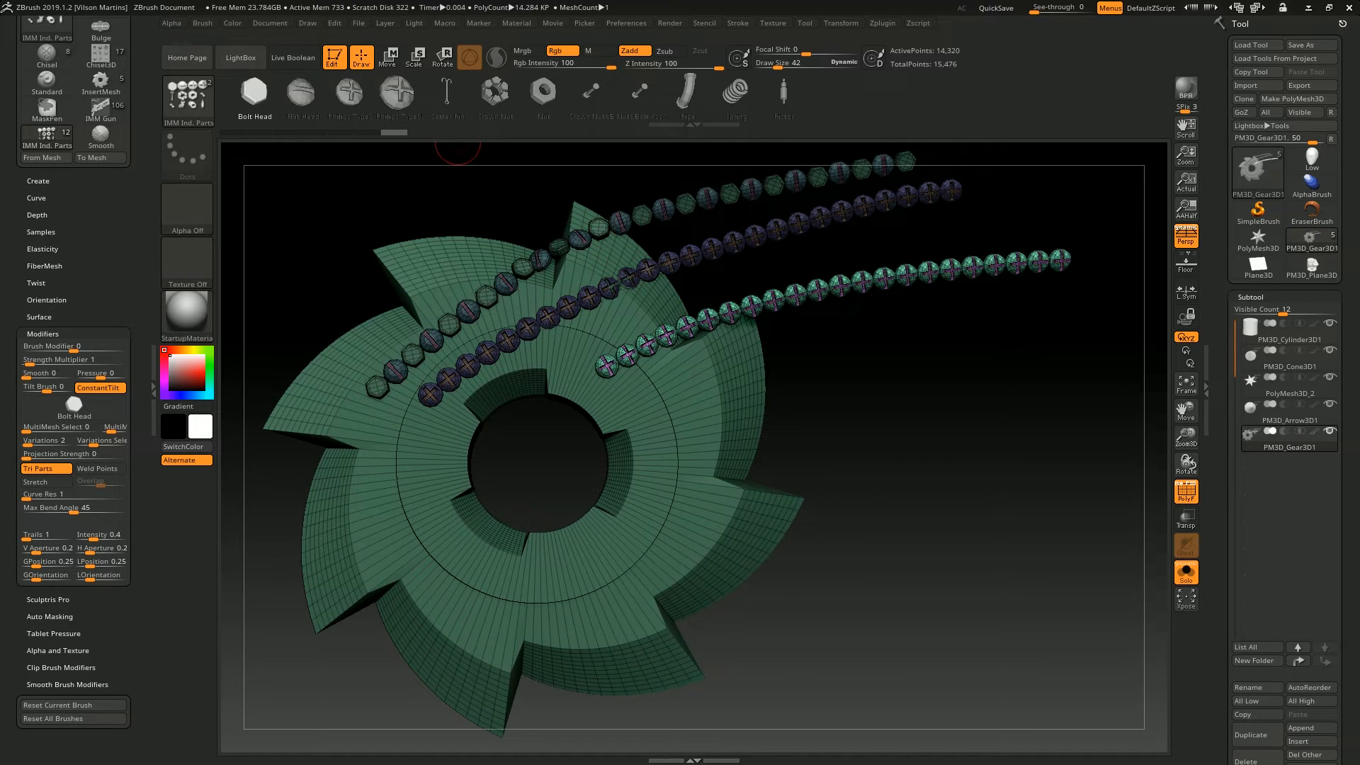
pyautogui.click(493, 92)
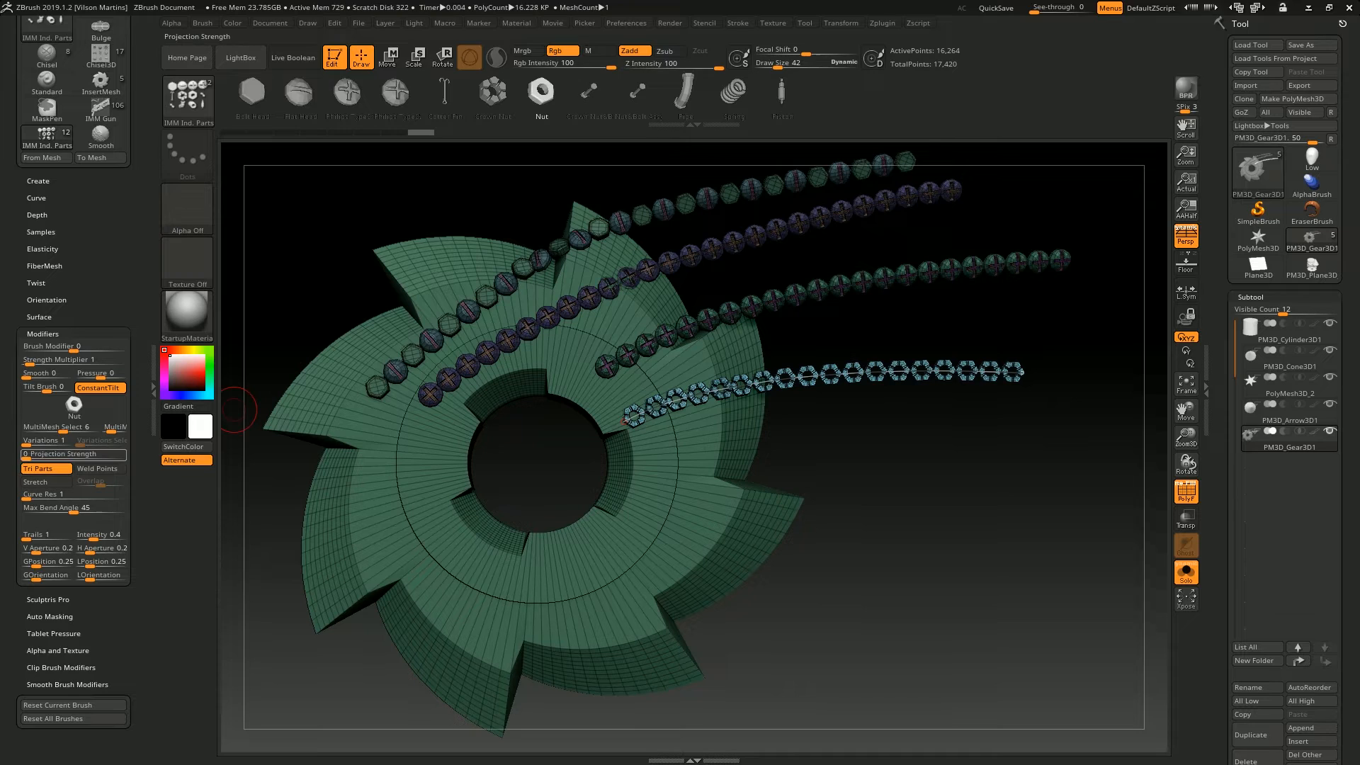
# Set the Nut mesh's Variations to 7, hide the polyframe and draw a curve of mixed parts out from the gear
pyautogui.moveTo(26, 443); pyautogui.dragTo(36, 443)
pyautogui.moveTo(543, 212); pyautogui.dragTo(580, 169)
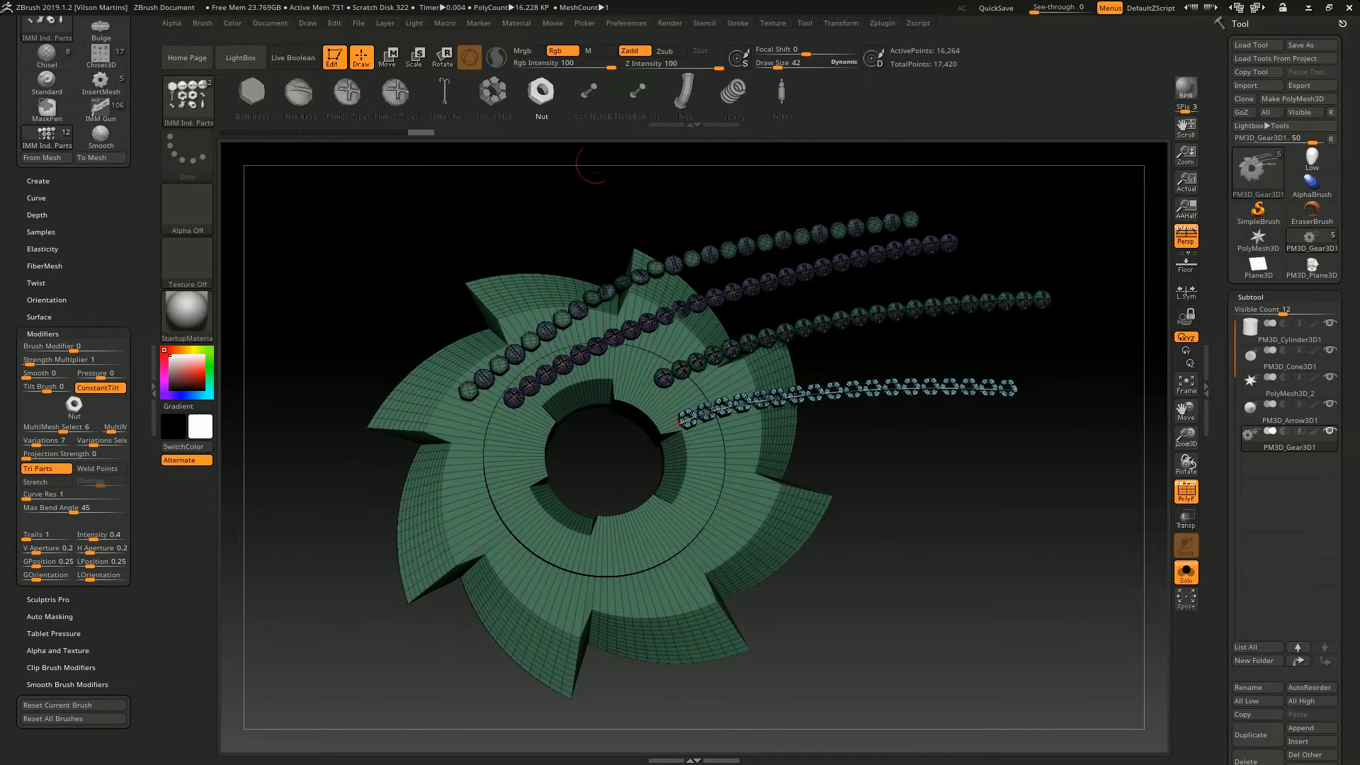
pyautogui.press('shift')
pyautogui.hotkey('shift', 'f')
pyautogui.moveTo(705, 497); pyautogui.dragTo(1024, 470)
# Examine the mixed-part curve and the other mesh curves on the gear from several angles and up close
pyautogui.moveTo(864, 544)
pyautogui.mouseDown()
pyautogui.moveTo(692, 462)
pyautogui.moveTo(673, 368)
pyautogui.moveTo(698, 404)
pyautogui.moveTo(775, 319)
pyautogui.moveTo(827, 288)
pyautogui.mouseUp()
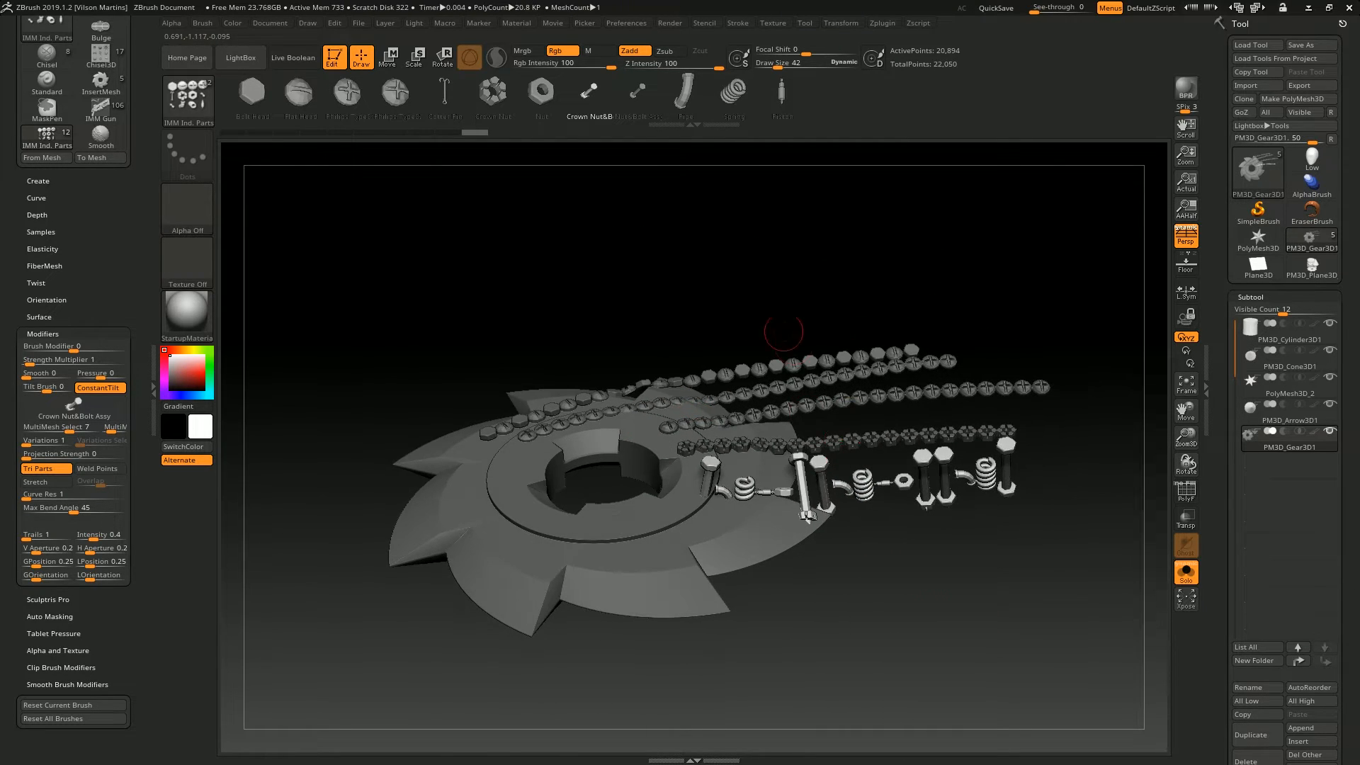
pyautogui.moveTo(787, 341); pyautogui.dragTo(797, 273)
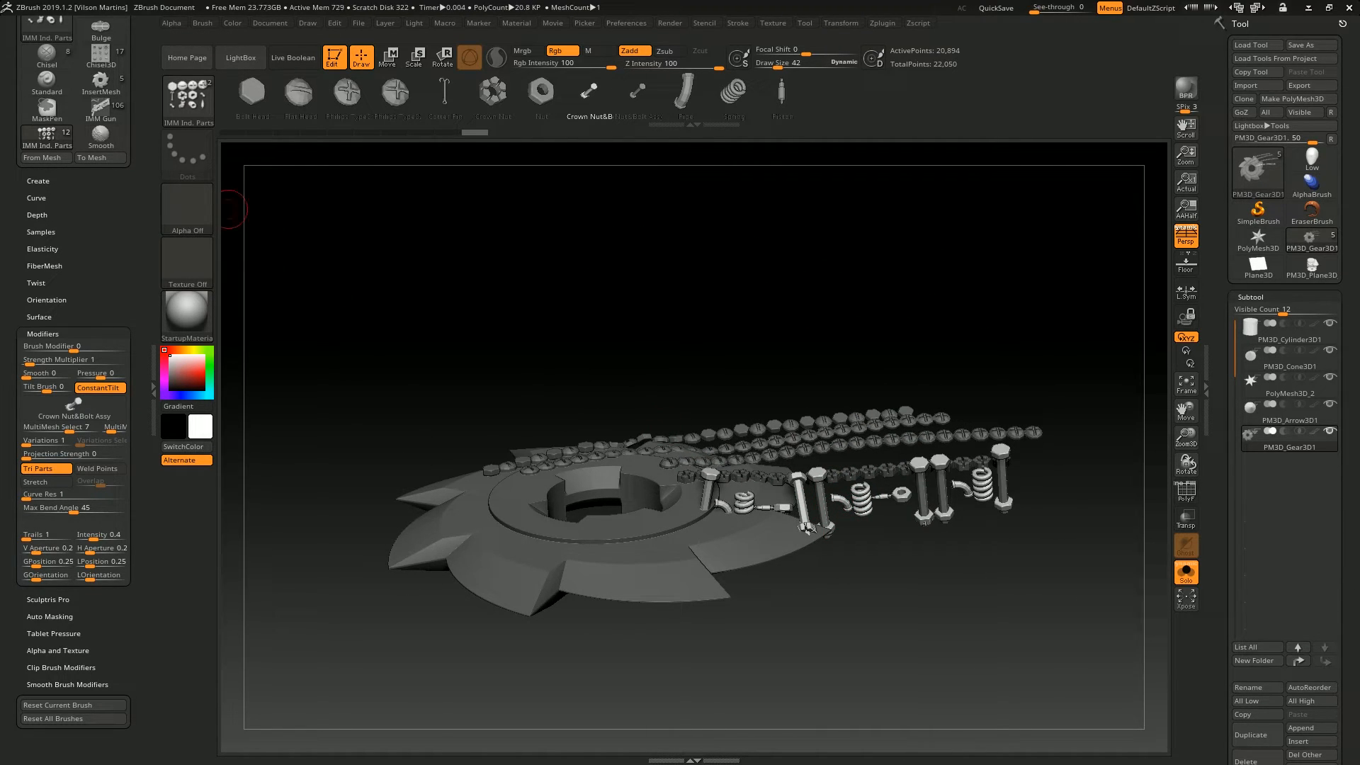
pyautogui.click(37, 215)
pyautogui.click(36, 215)
pyautogui.moveTo(780, 259); pyautogui.dragTo(842, 487)
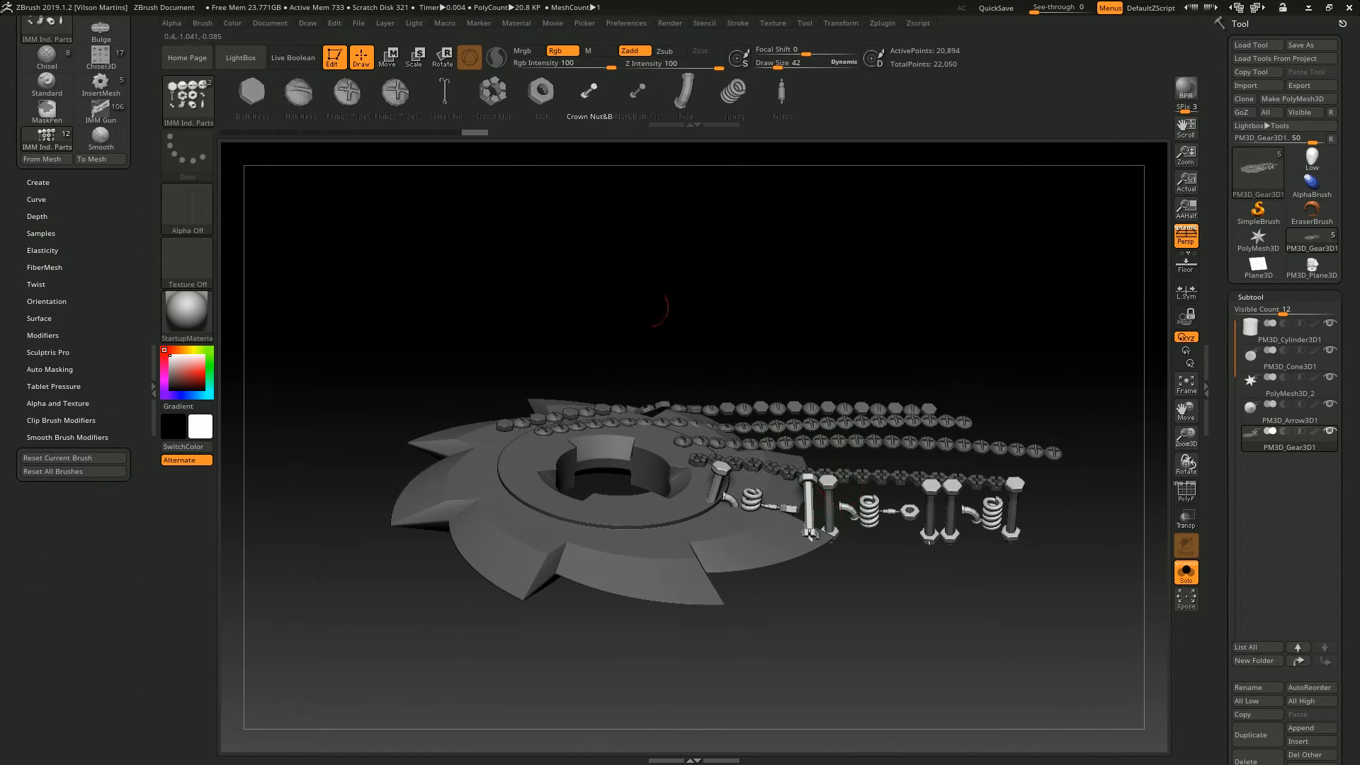
pyautogui.moveTo(883, 235); pyautogui.dragTo(638, 531)
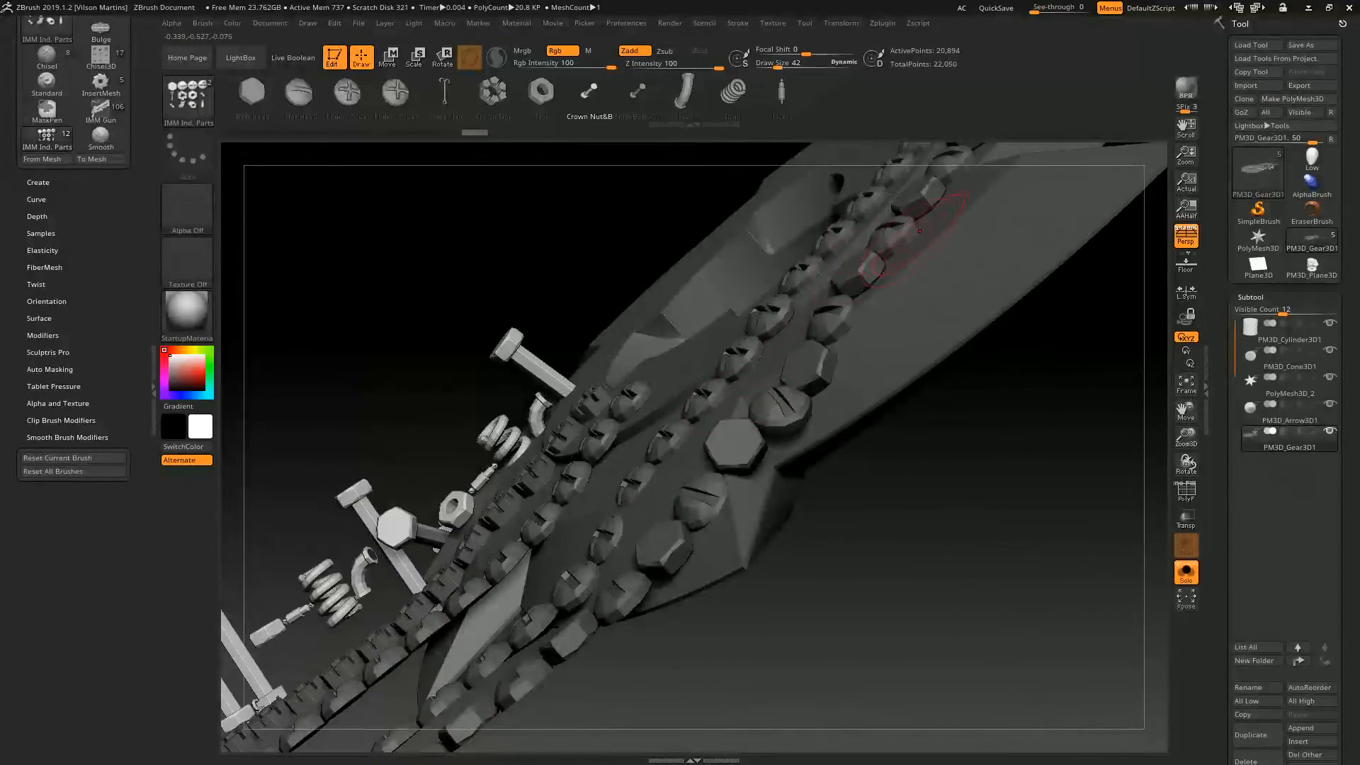
pyautogui.keyDown('ctrl'); pyautogui.moveTo(610, 565); pyautogui.dragTo(806, 321, button='right'); pyautogui.keyUp('ctrl')
pyautogui.moveTo(760, 382); pyautogui.dragTo(544, 297, button='right')
pyautogui.keyDown('ctrl'); pyautogui.moveTo(694, 490); pyautogui.dragTo(670, 384, button='right'); pyautogui.keyUp('ctrl')
pyautogui.moveTo(631, 289); pyautogui.dragTo(748, 340, button='right')
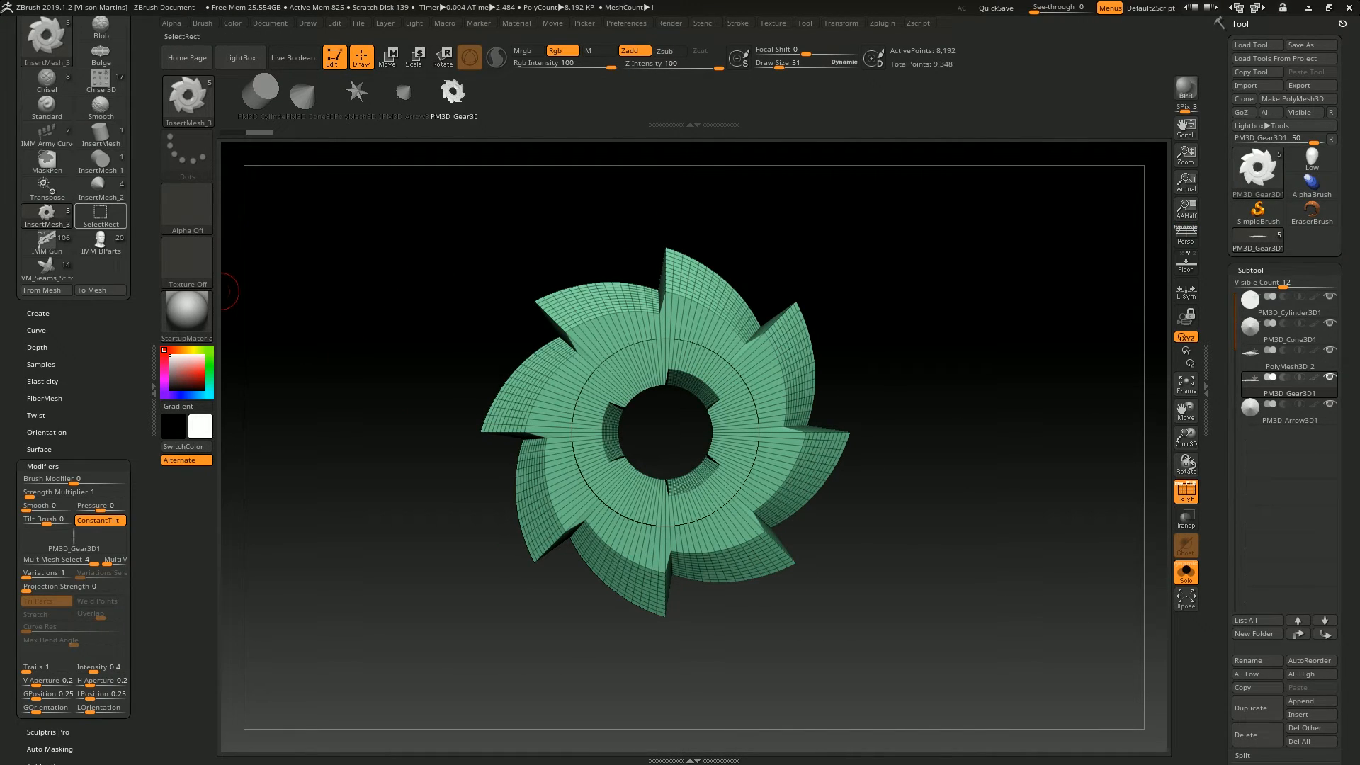
# Collapse the brush Modifiers and switch the active tool from the gear to the PM3D_Plane3D_1 plane
pyautogui.scroll(2, 73, 425)
pyautogui.click(120, 84)
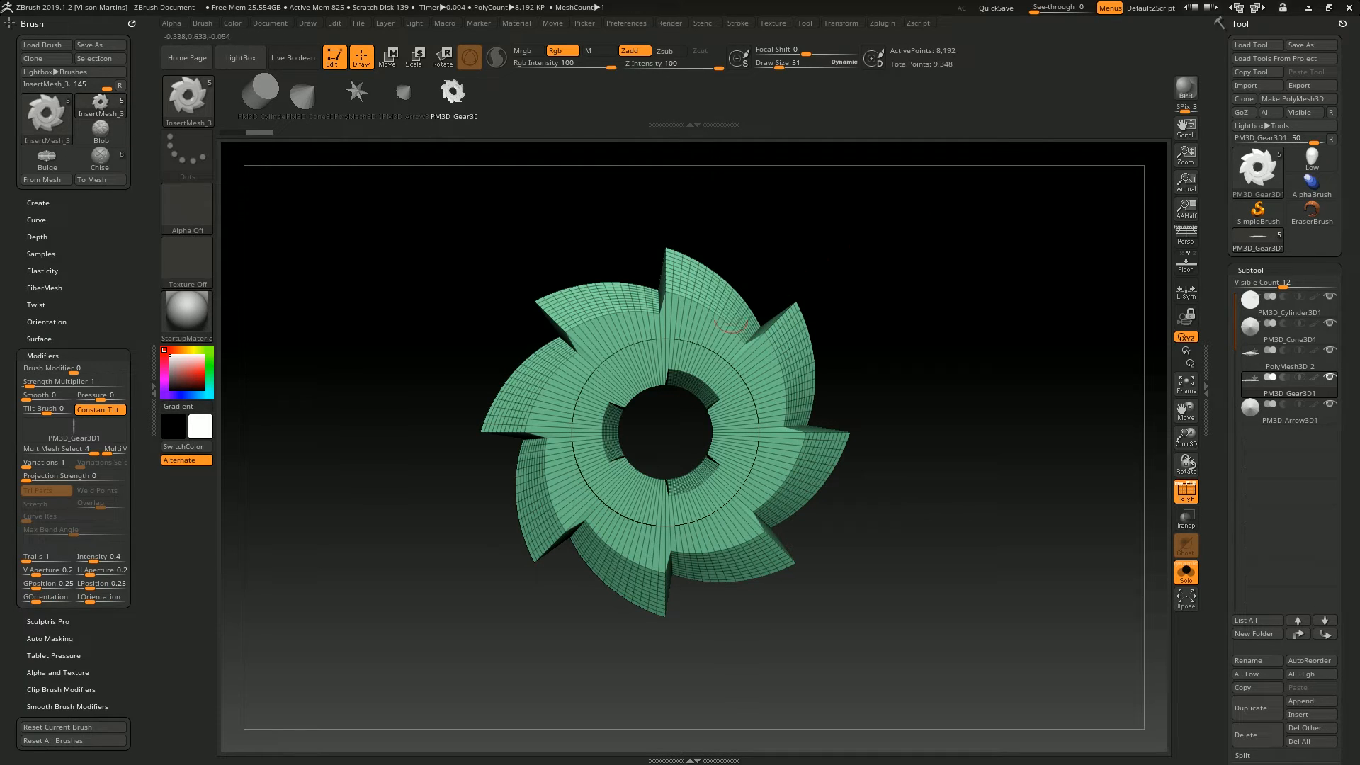
pyautogui.click(43, 356)
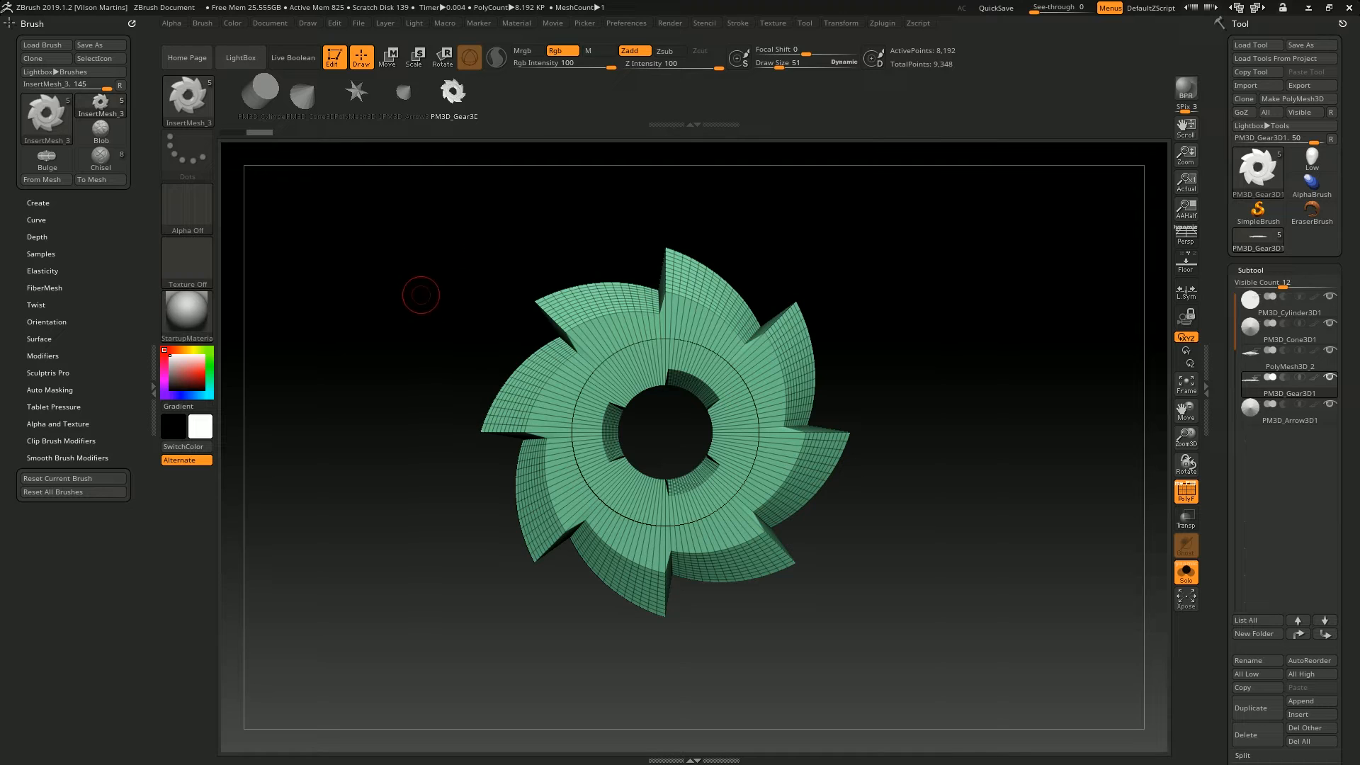
pyautogui.click(188, 99)
pyautogui.click(1258, 170)
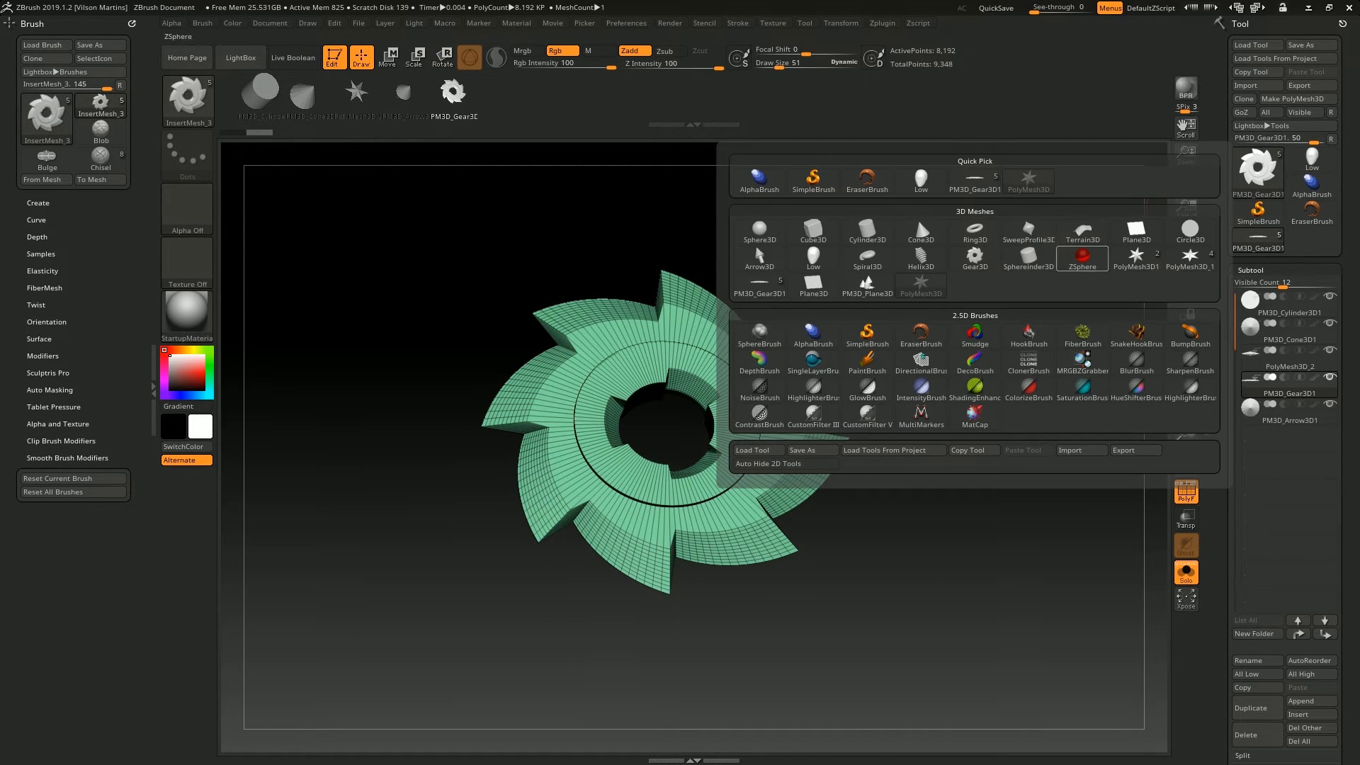
pyautogui.click(867, 284)
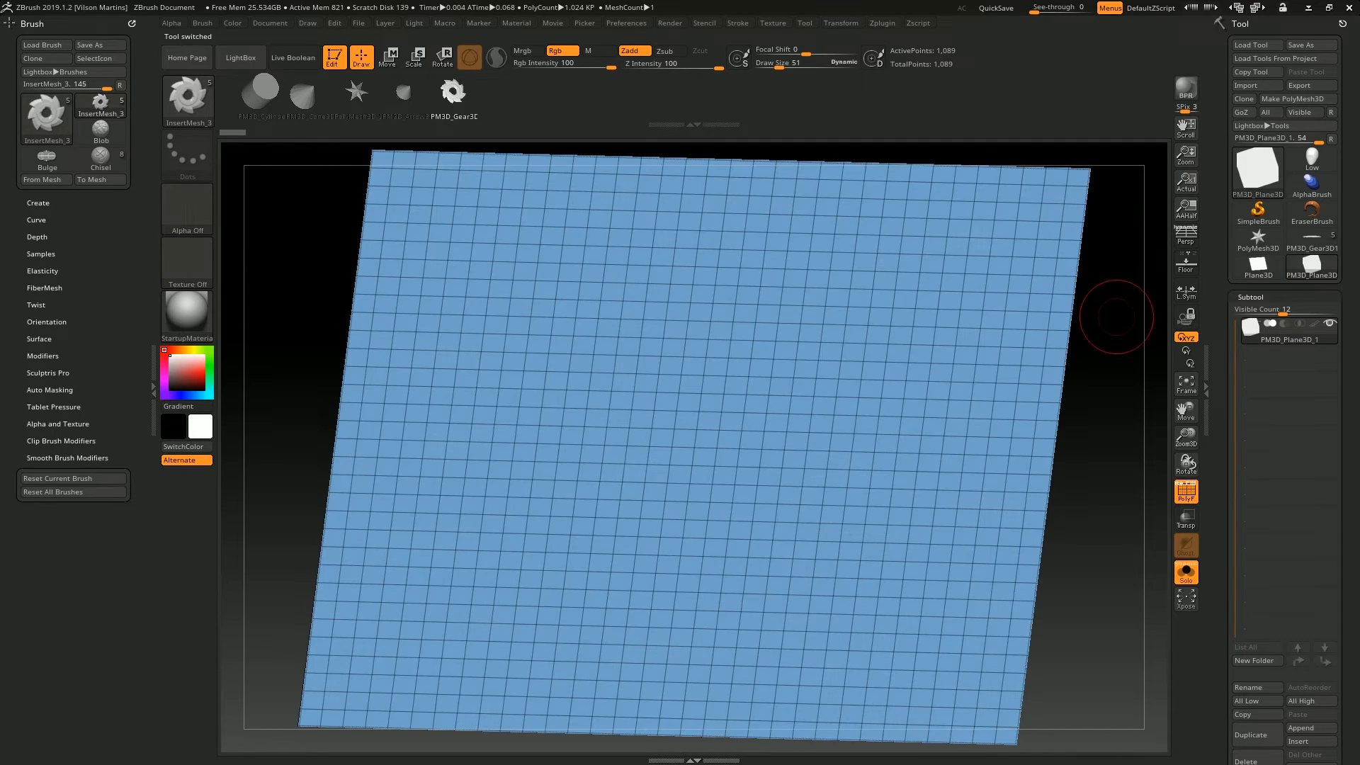
# Turn on perspective for the tilted plane and place the cylinder, arrow, star and gear meshes on it
pyautogui.moveTo(1117, 317); pyautogui.dragTo(801, 219)
pyautogui.click(1186, 236)
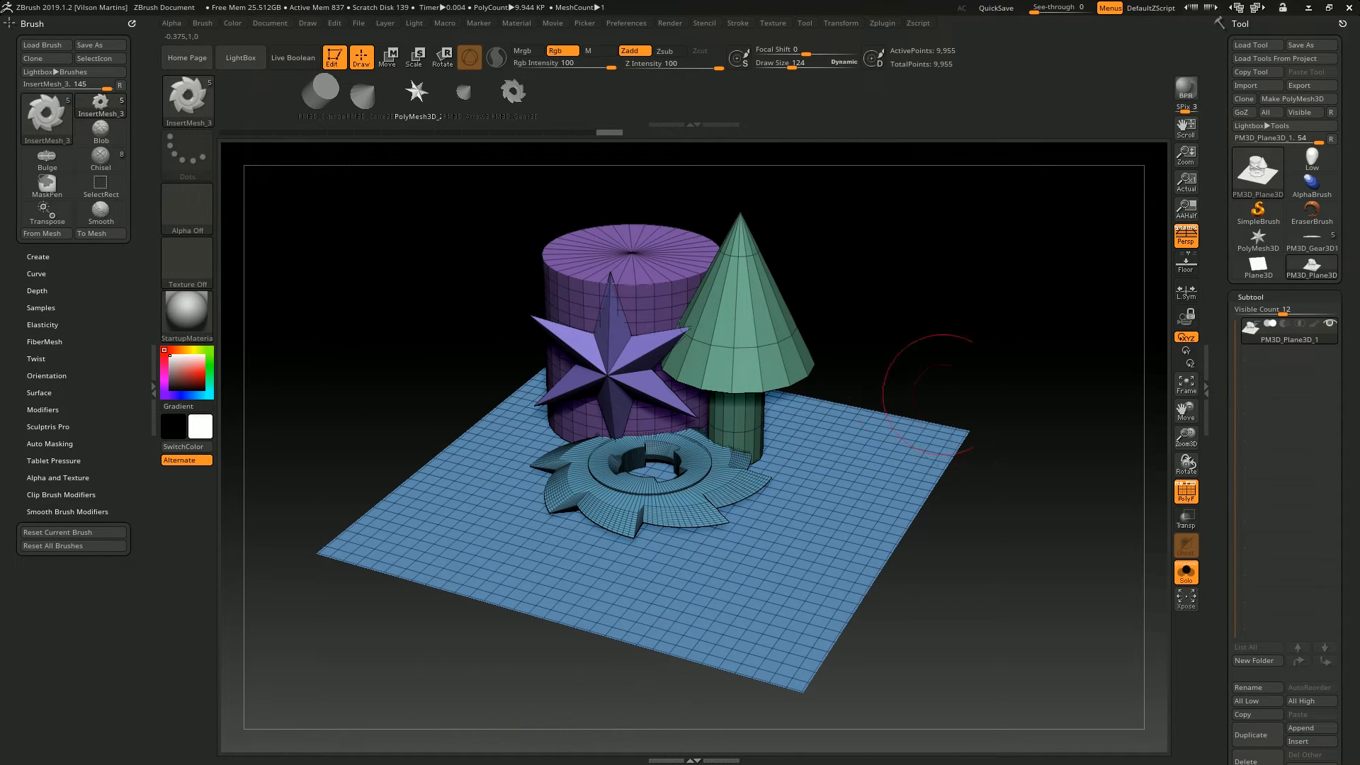
pyautogui.keyDown('alt'); pyautogui.moveTo(876, 377); pyautogui.dragTo(876, 355); pyautogui.keyUp('alt')
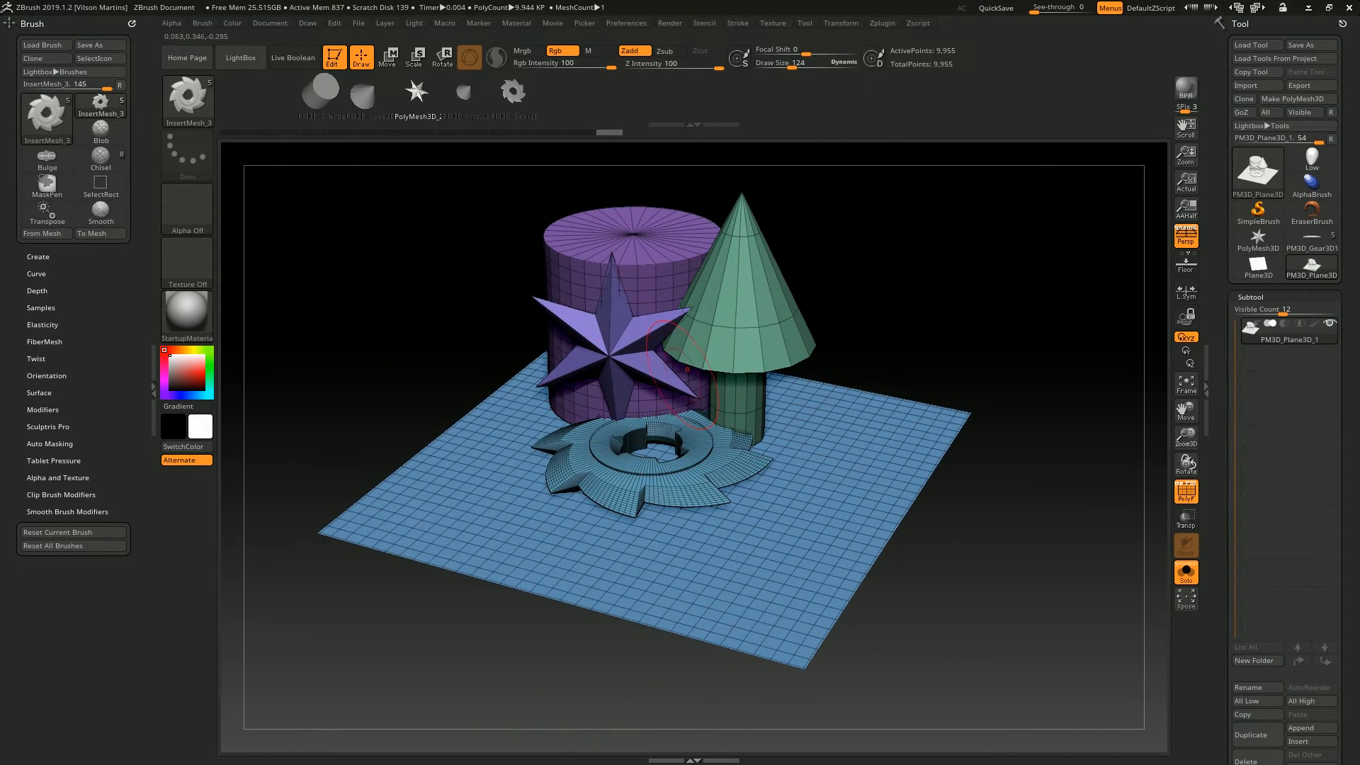
# Isolate the plane's polygroup and invert the visibility to hide the plane and show only the inserted meshes
pyautogui.keyDown('ctrl'); pyautogui.keyDown('shift'); pyautogui.click(847, 425); pyautogui.keyUp('shift'); pyautogui.keyUp('ctrl')
pyautogui.keyDown('ctrl'); pyautogui.keyDown('shift'); pyautogui.click(1000, 314); pyautogui.keyUp('shift'); pyautogui.keyUp('ctrl')
pyautogui.keyDown('ctrl'); pyautogui.keyDown('shift'); pyautogui.click(857, 447); pyautogui.keyUp('shift'); pyautogui.keyUp('ctrl')
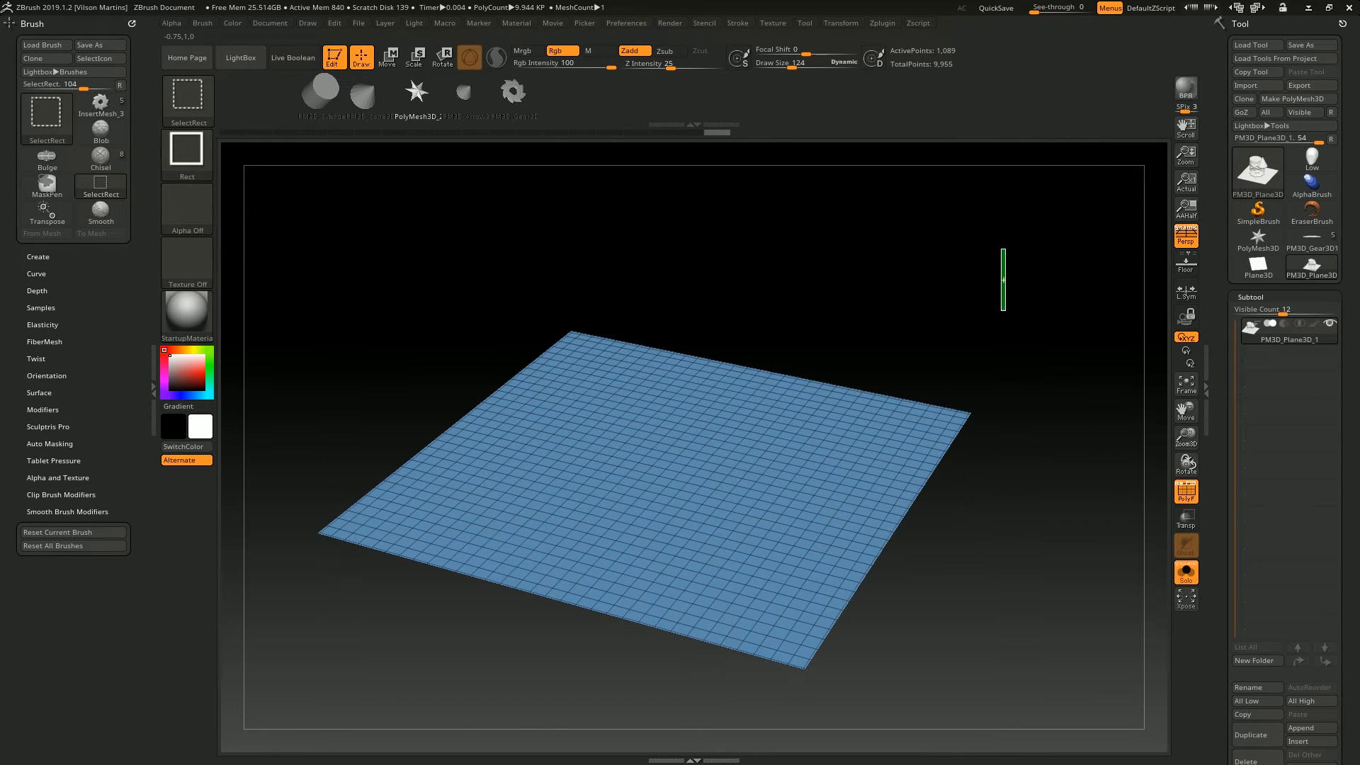
pyautogui.keyDown('ctrl'); pyautogui.keyDown('shift'); pyautogui.moveTo(1003, 280); pyautogui.dragTo(992, 305); pyautogui.keyUp('shift'); pyautogui.keyUp('ctrl')
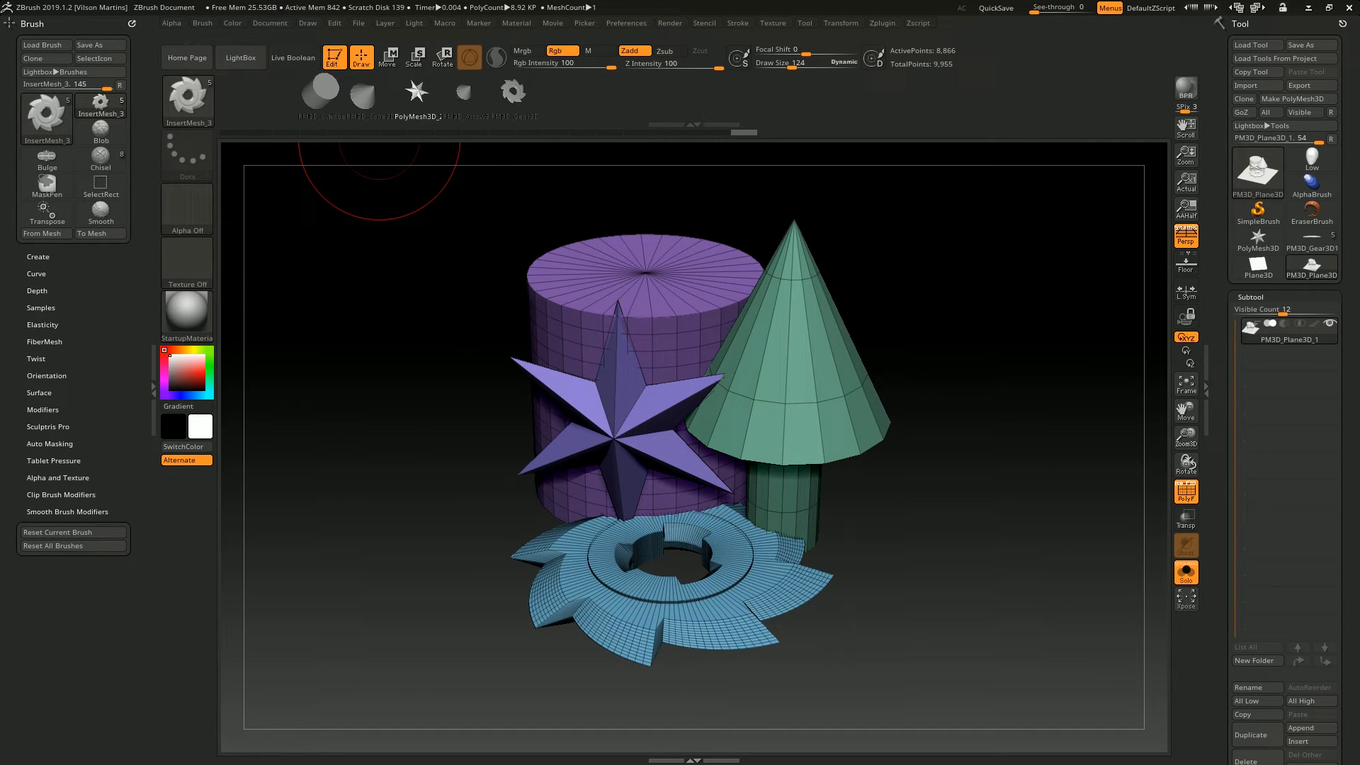
# Turn off Constrain Proportions and resize the document to a width of 512 and a height of 512
pyautogui.click(270, 22)
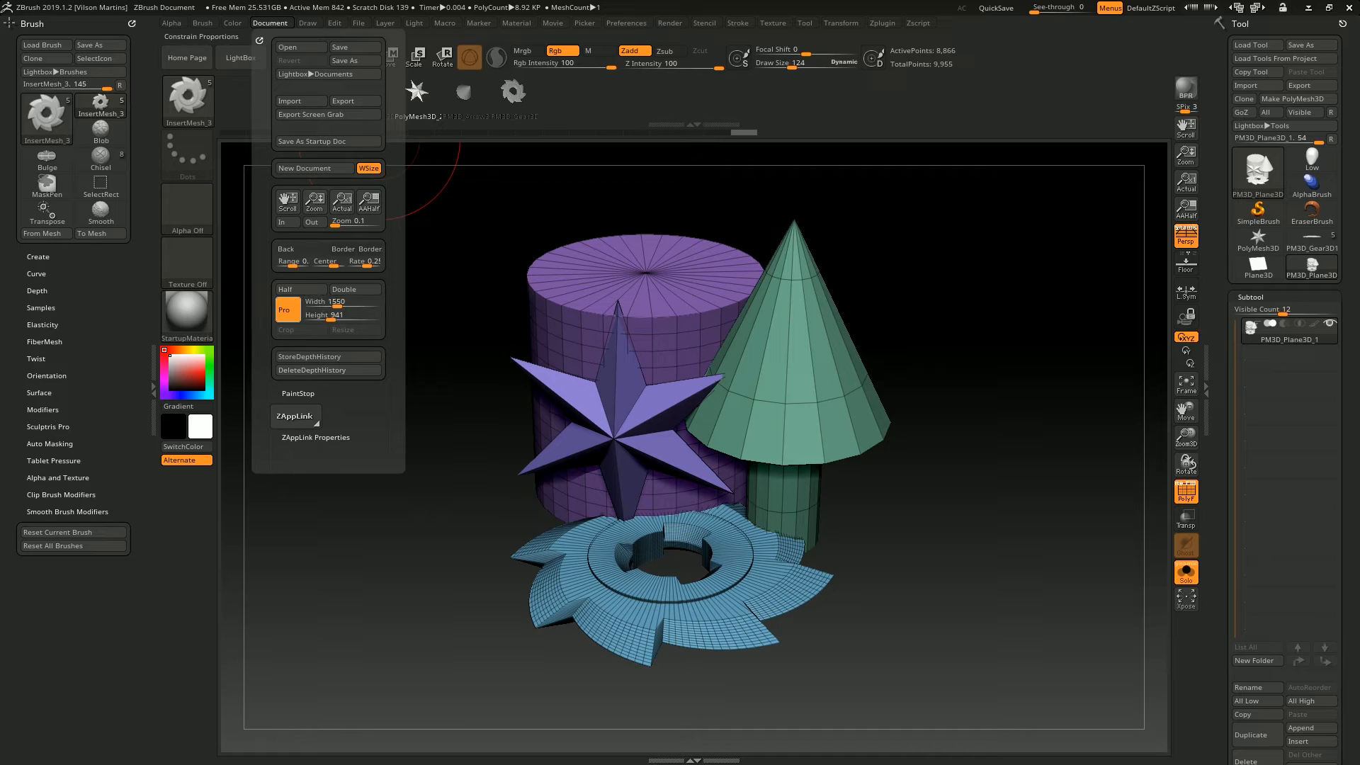
pyautogui.click(284, 309)
pyautogui.click(285, 310)
pyautogui.click(284, 310)
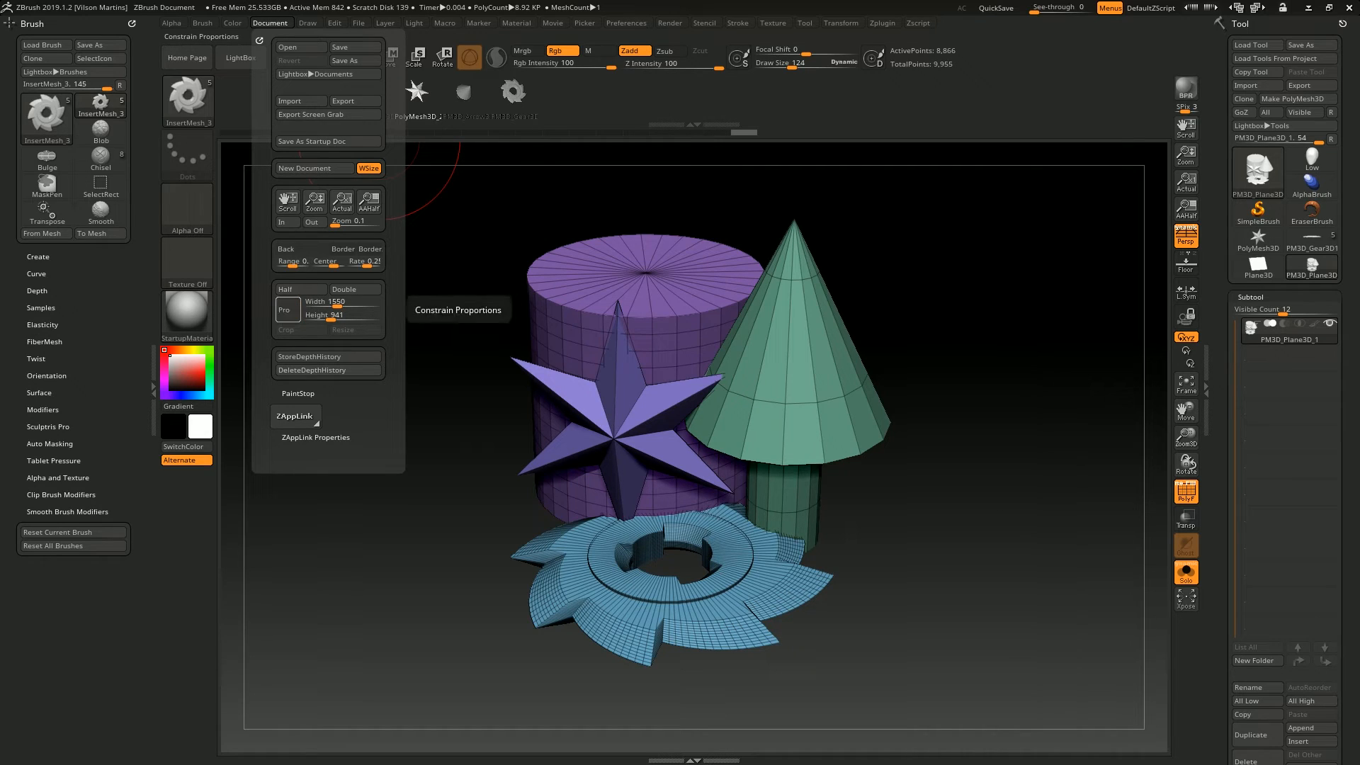
pyautogui.click(327, 304)
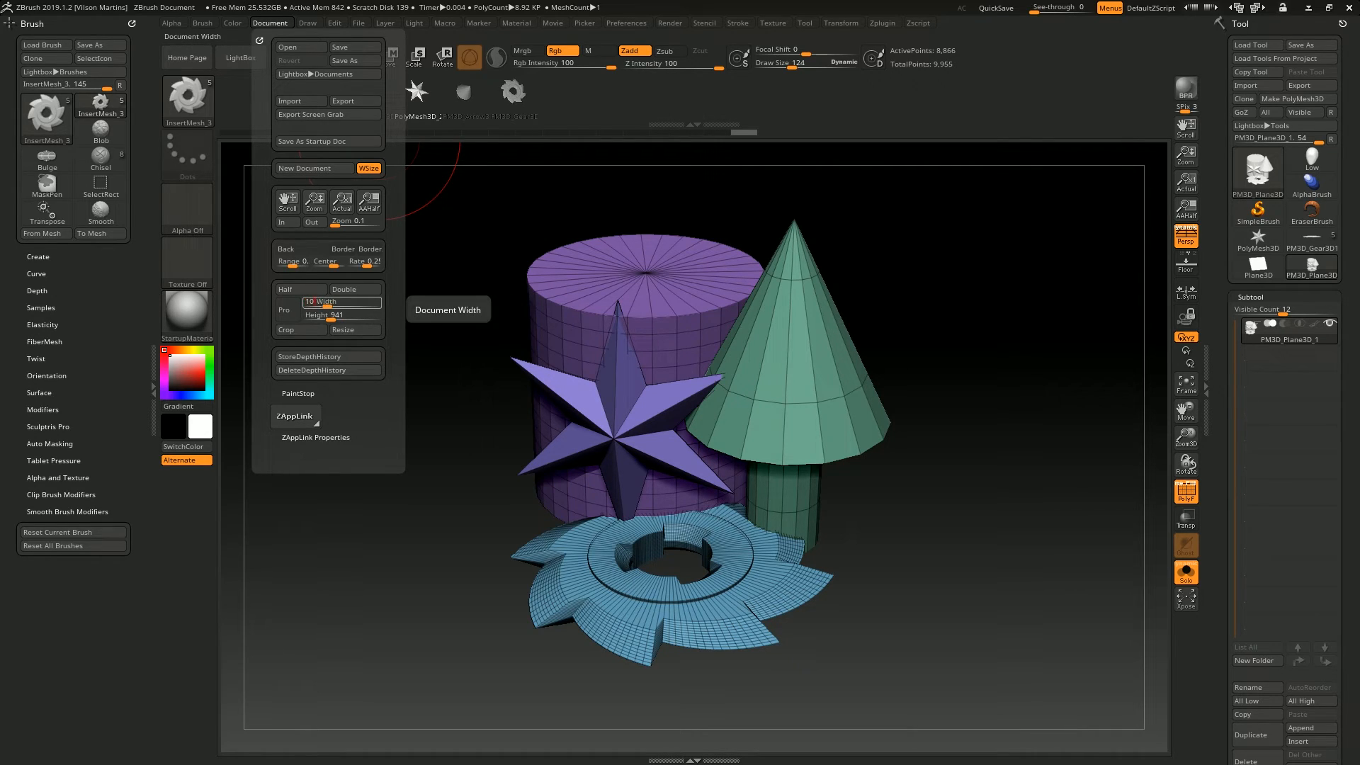
pyautogui.press('Return')
pyautogui.write('512')
pyautogui.press('Tab')
pyautogui.write('5')
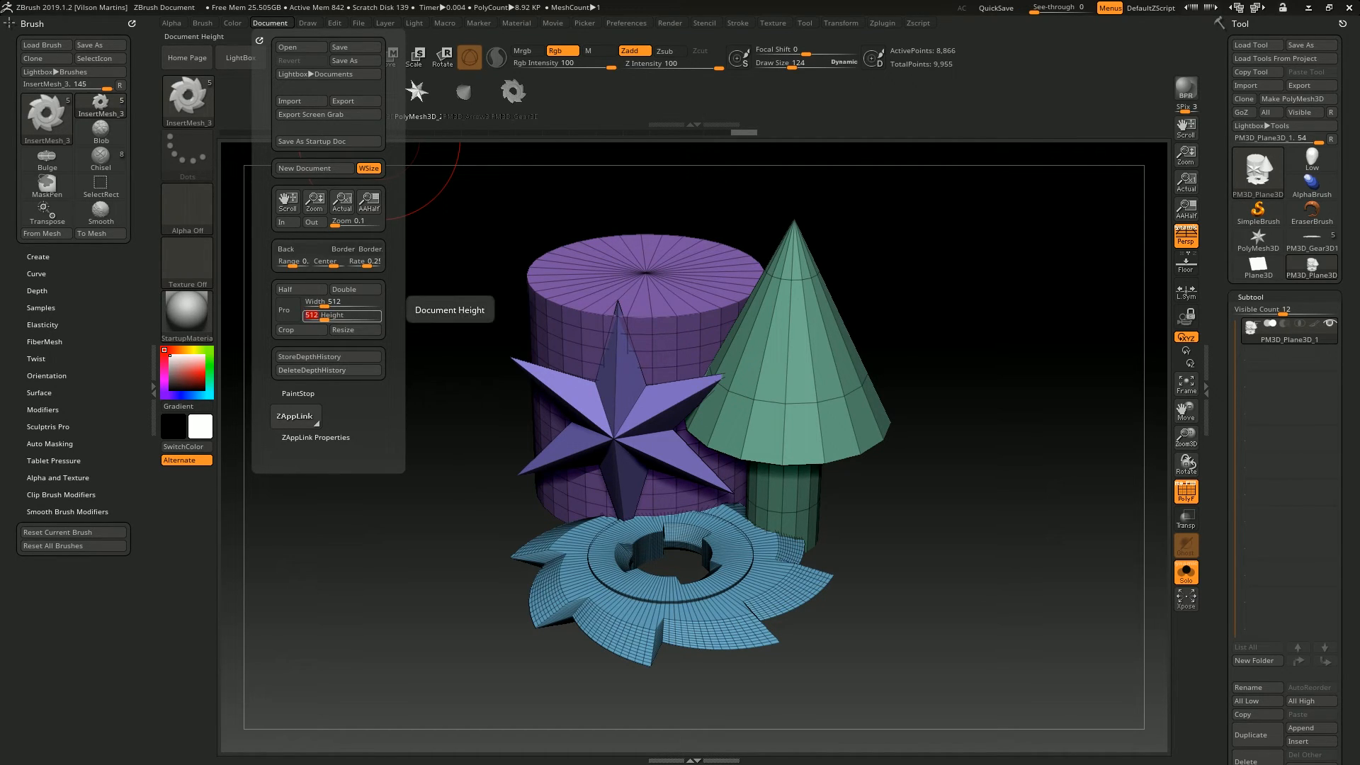
pyautogui.click(355, 329)
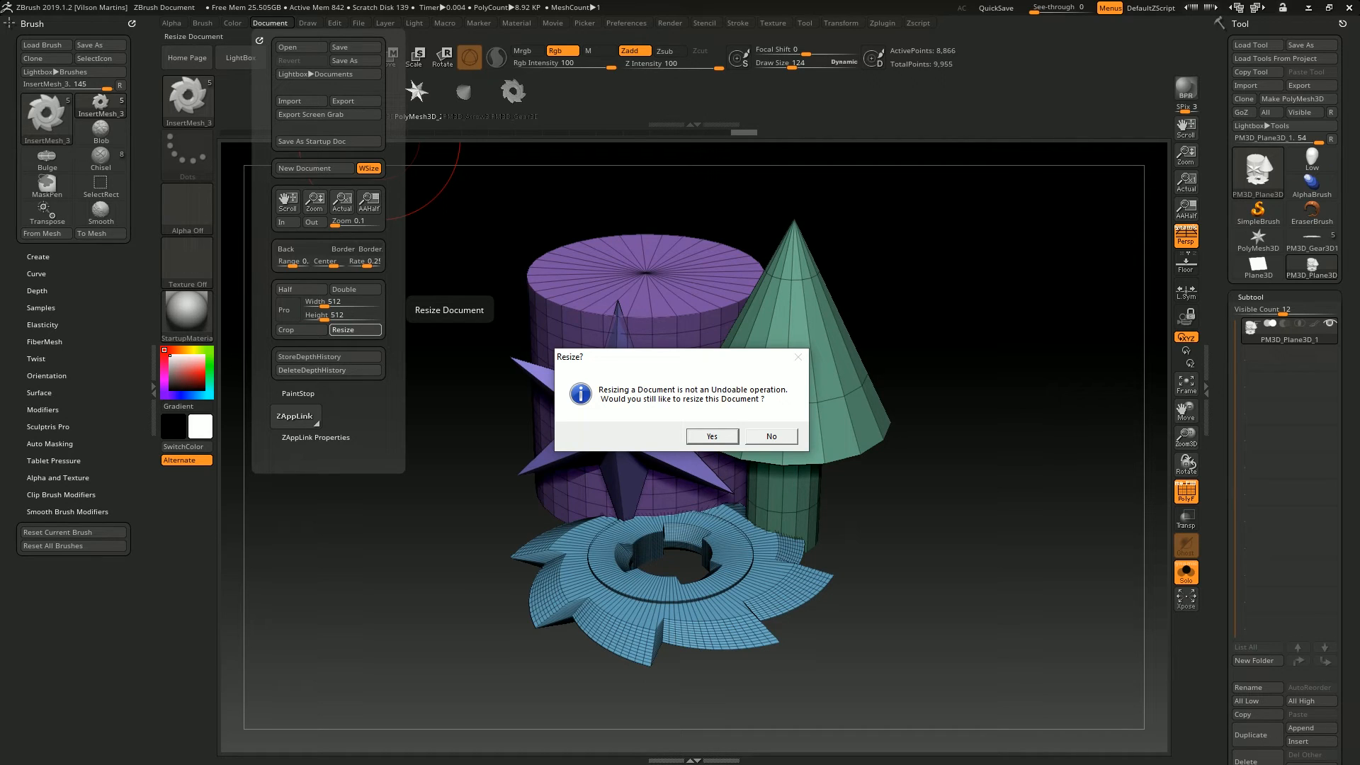
pyautogui.click(712, 436)
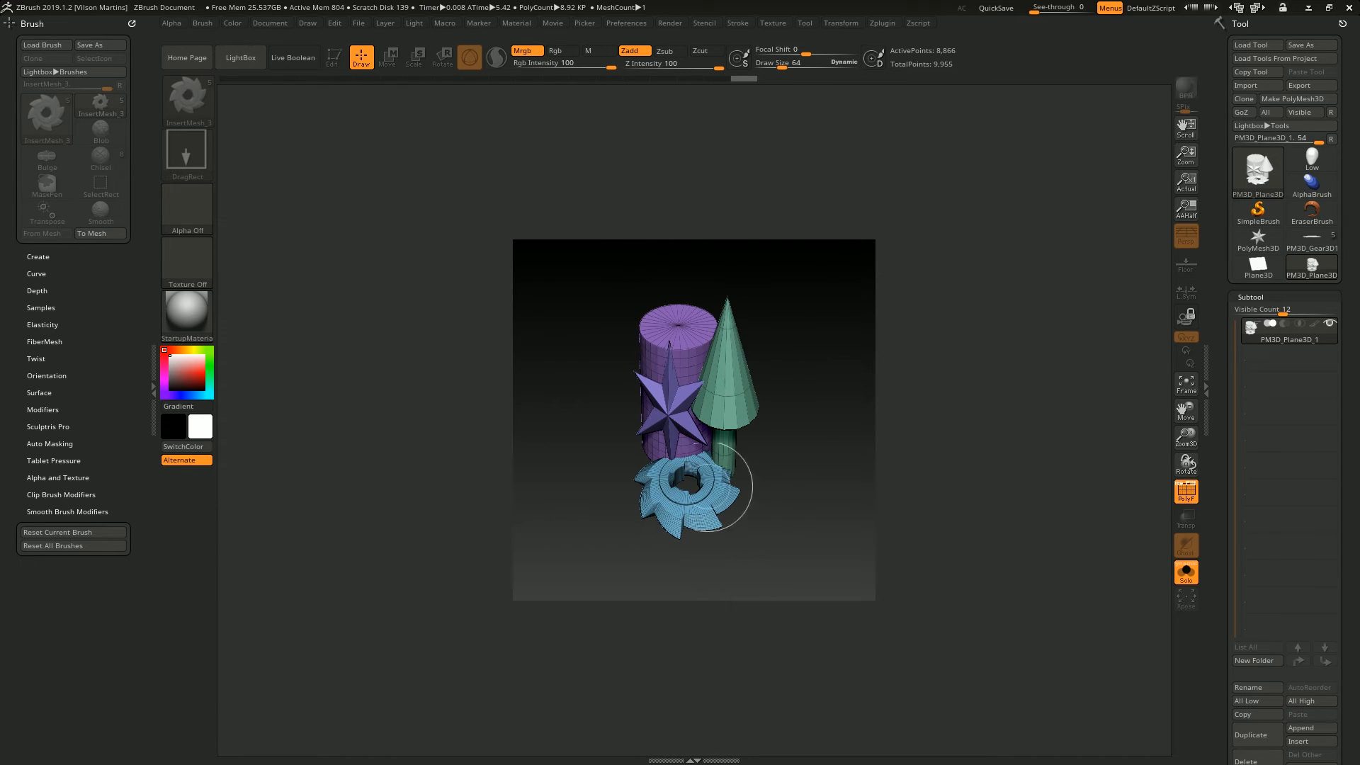
# Clear the canvas, redraw the mesh group in Edit mode at an angled view and hide the polyframe
pyautogui.press('ctrl')
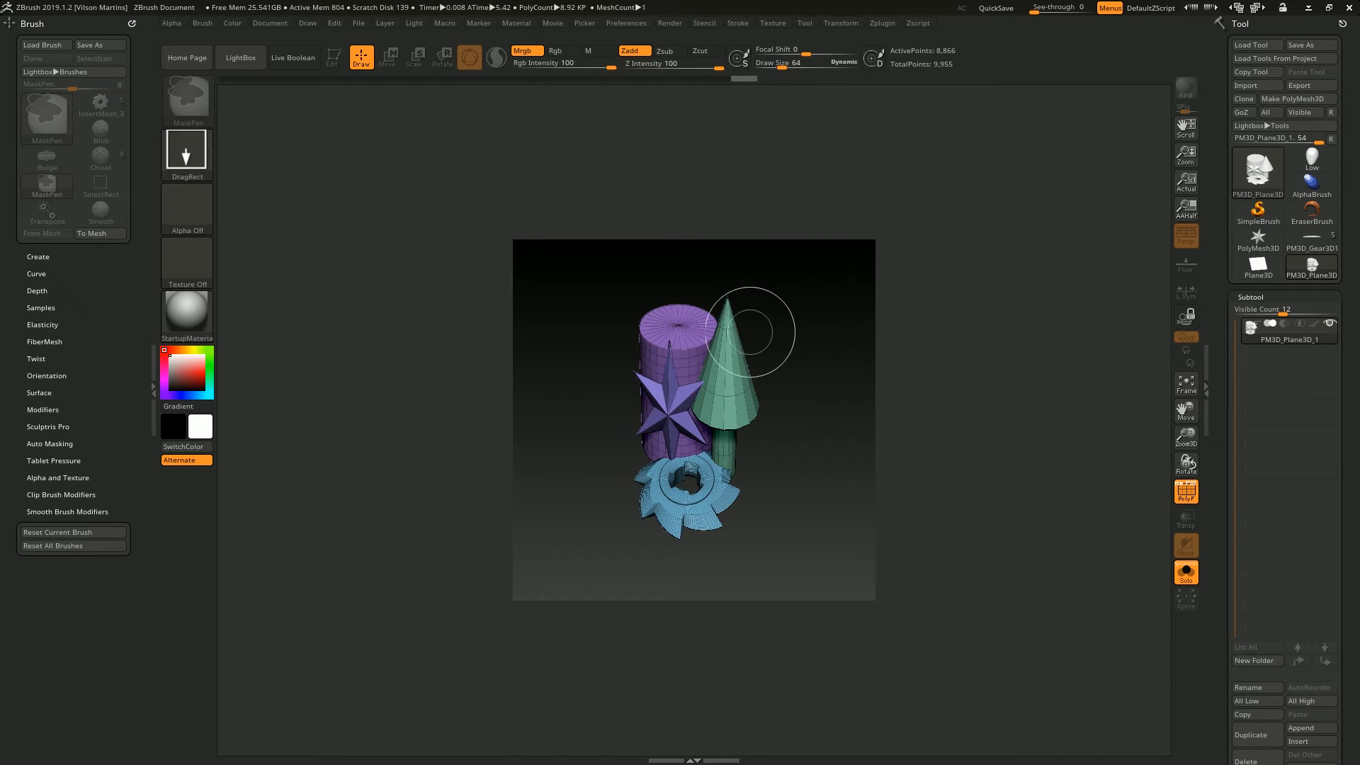
pyautogui.hotkey('ctrl', 'n')
pyautogui.moveTo(667, 406); pyautogui.dragTo(736, 144)
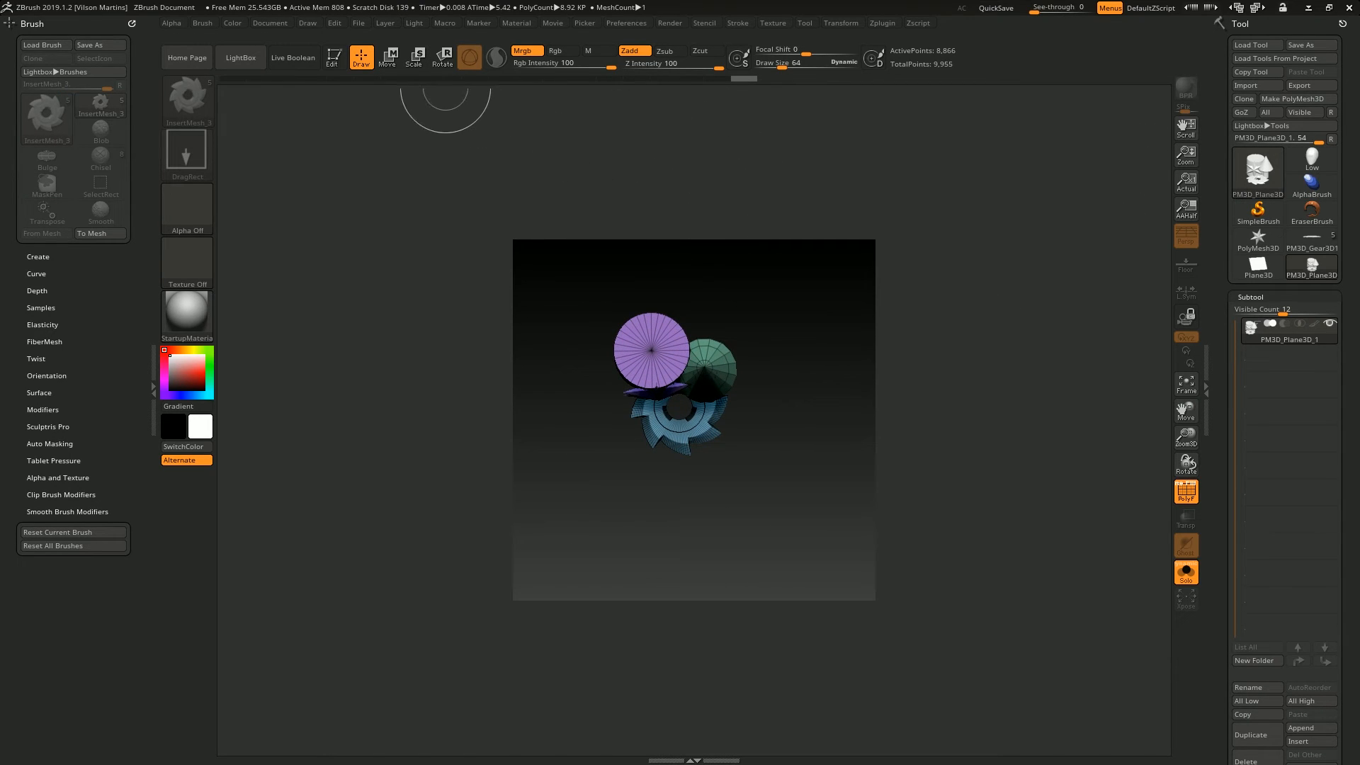
pyautogui.click(334, 58)
pyautogui.moveTo(786, 402)
pyautogui.mouseDown()
pyautogui.moveTo(789, 279)
pyautogui.moveTo(875, 392)
pyautogui.moveTo(418, 312)
pyautogui.mouseUp()
pyautogui.hotkey('shift', 'f')
# Export the document image to the Desktop as ICONE.PSD, replacing the existing file
pyautogui.click(270, 23)
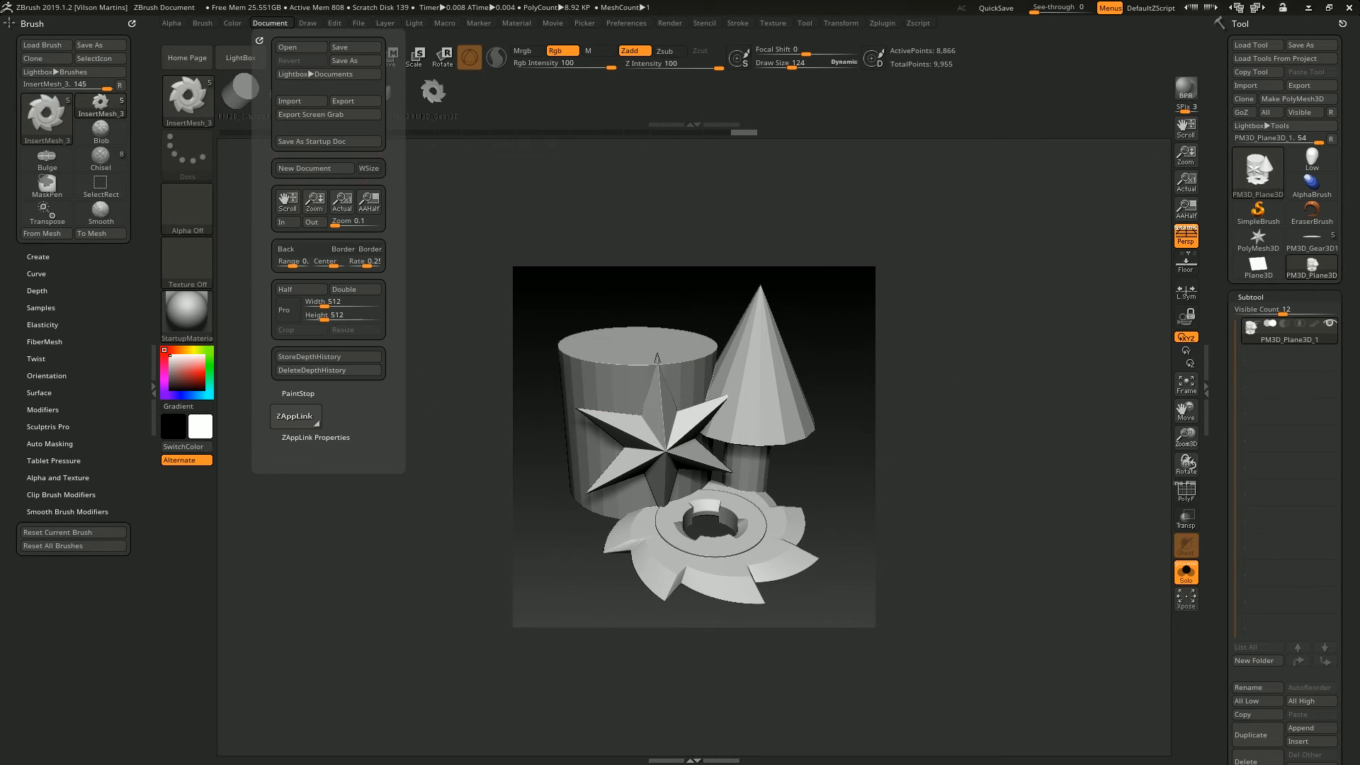
pyautogui.click(355, 100)
pyautogui.click(777, 185)
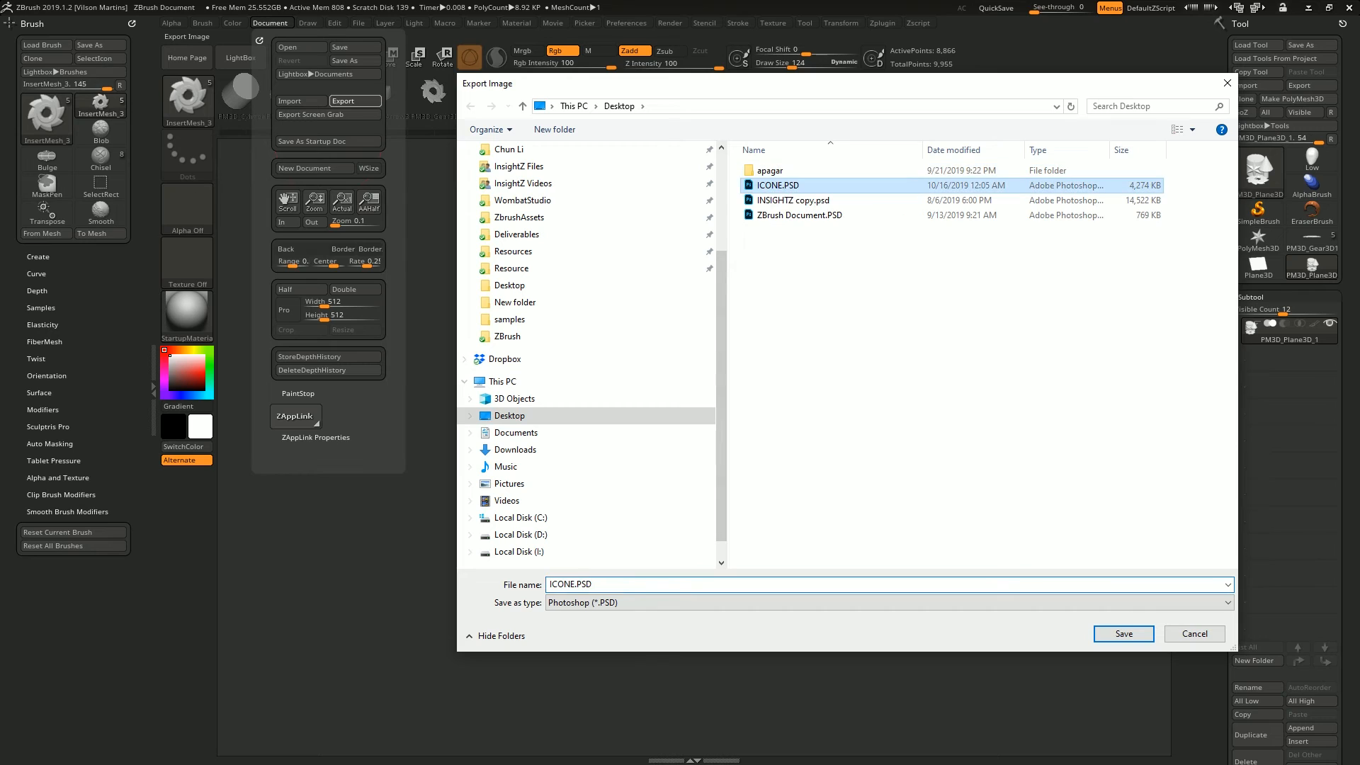
pyautogui.press('Return')
pyautogui.press('Return')
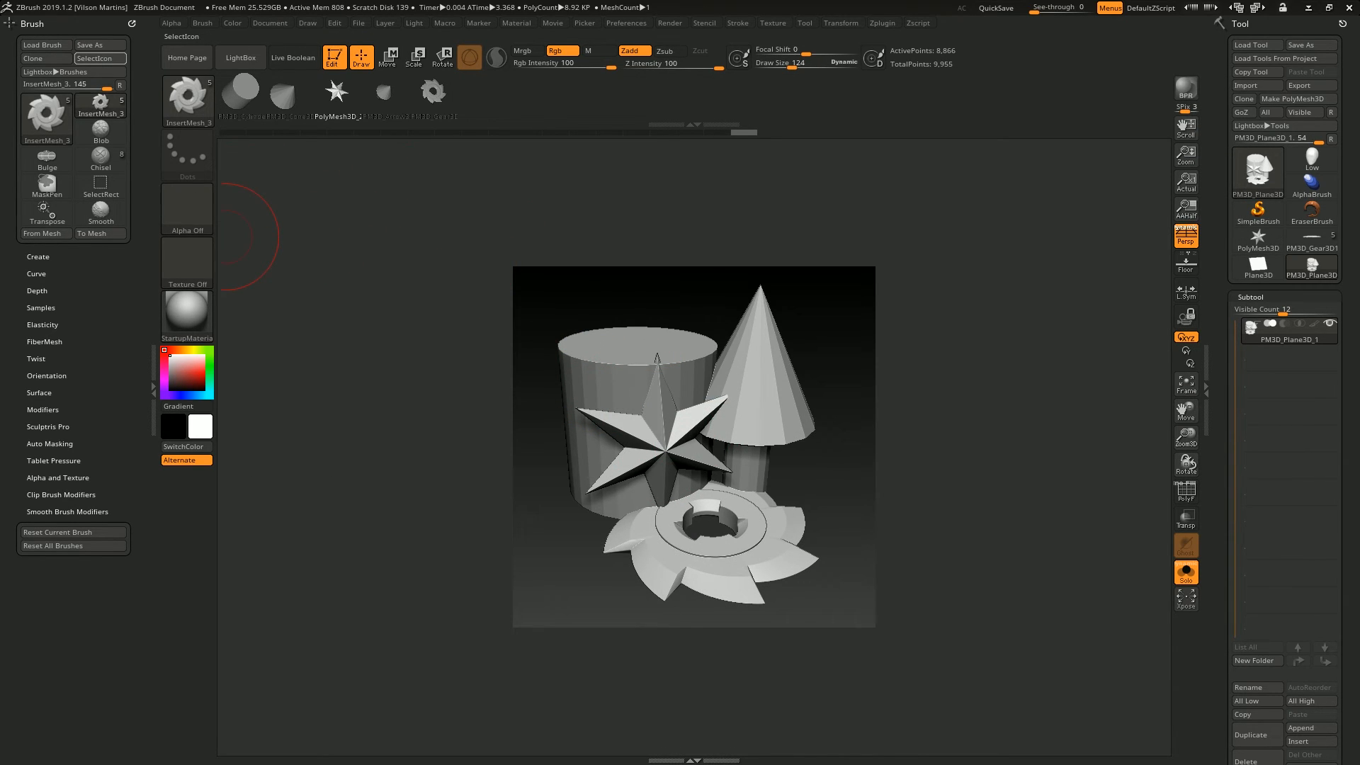
# Assign the exported ICONE.PSD image as the InsertMesh_3 brush's icon and save the brush preset as InsertMesh_4.ZBP on the Desktop
pyautogui.click(100, 58)
pyautogui.click(1123, 631)
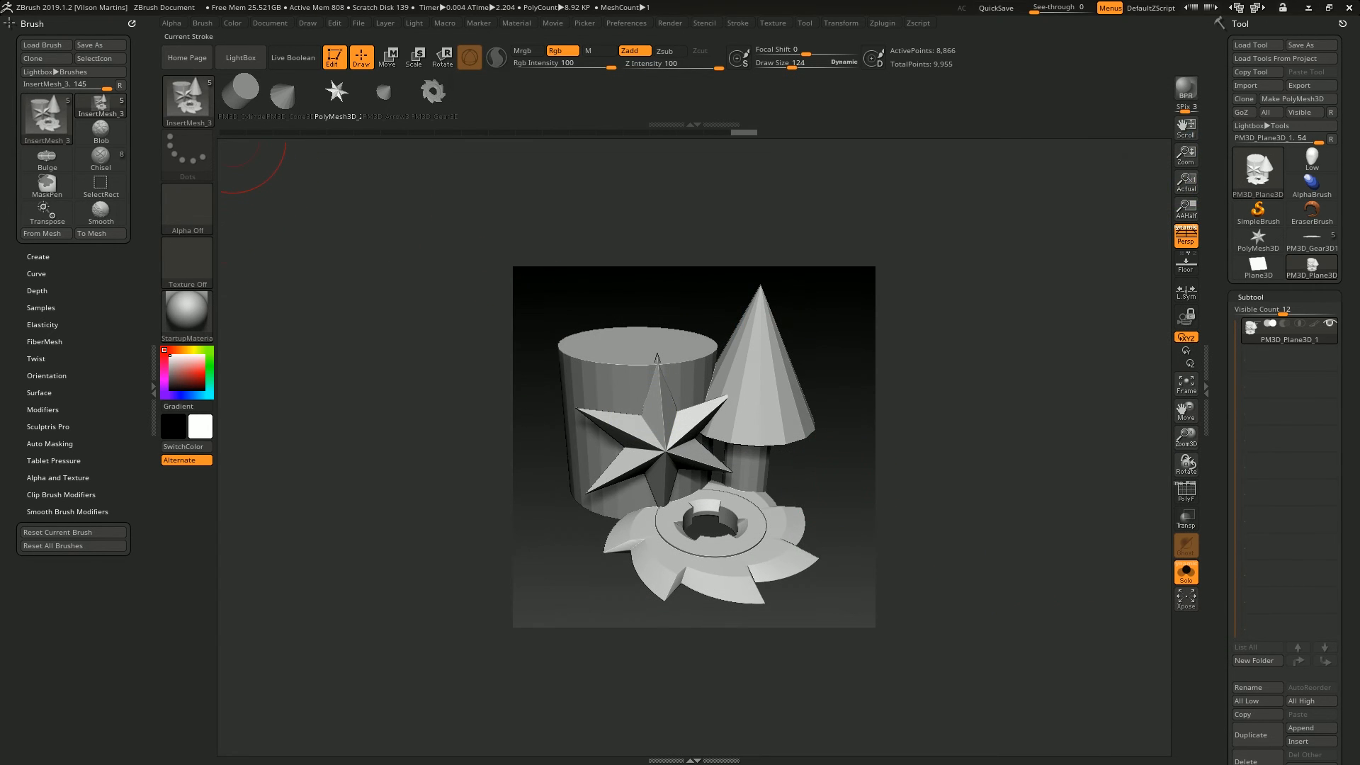
pyautogui.moveTo(187, 100)
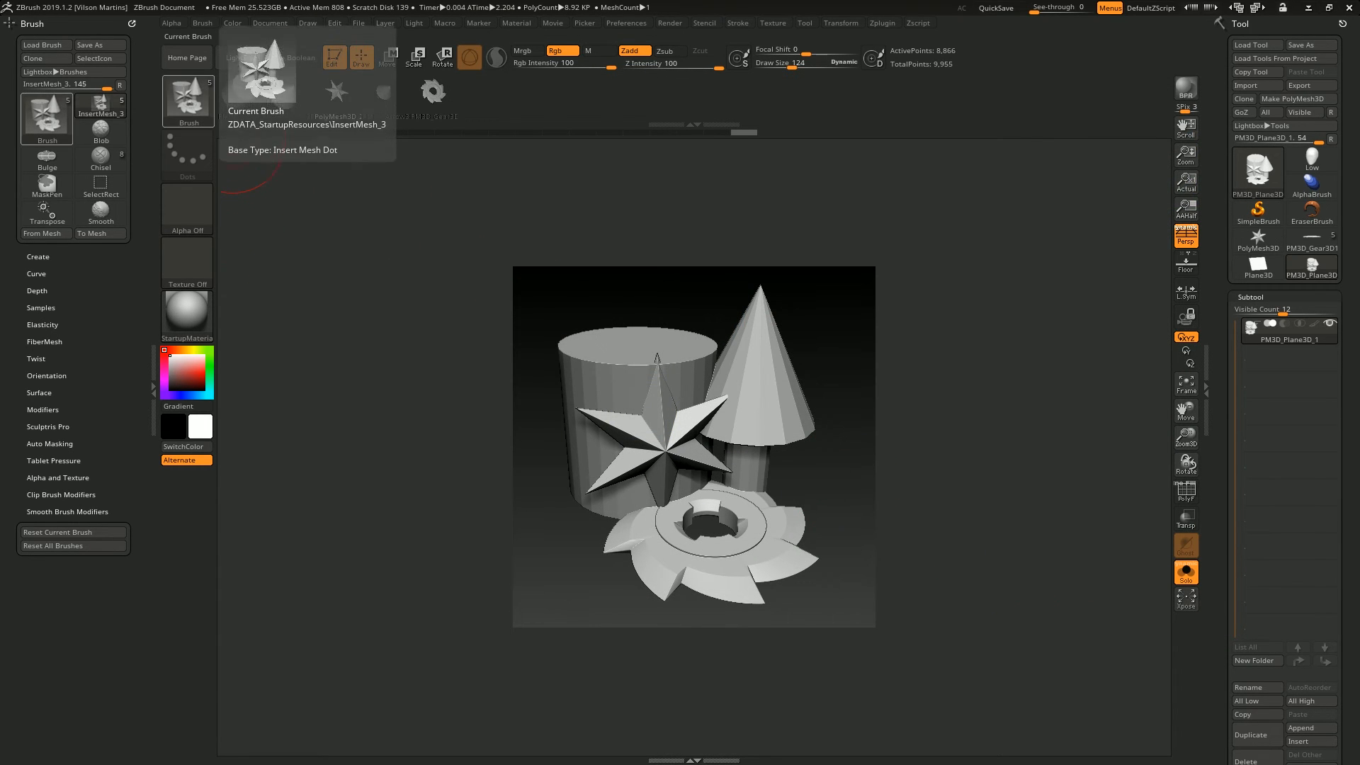
pyautogui.click(100, 45)
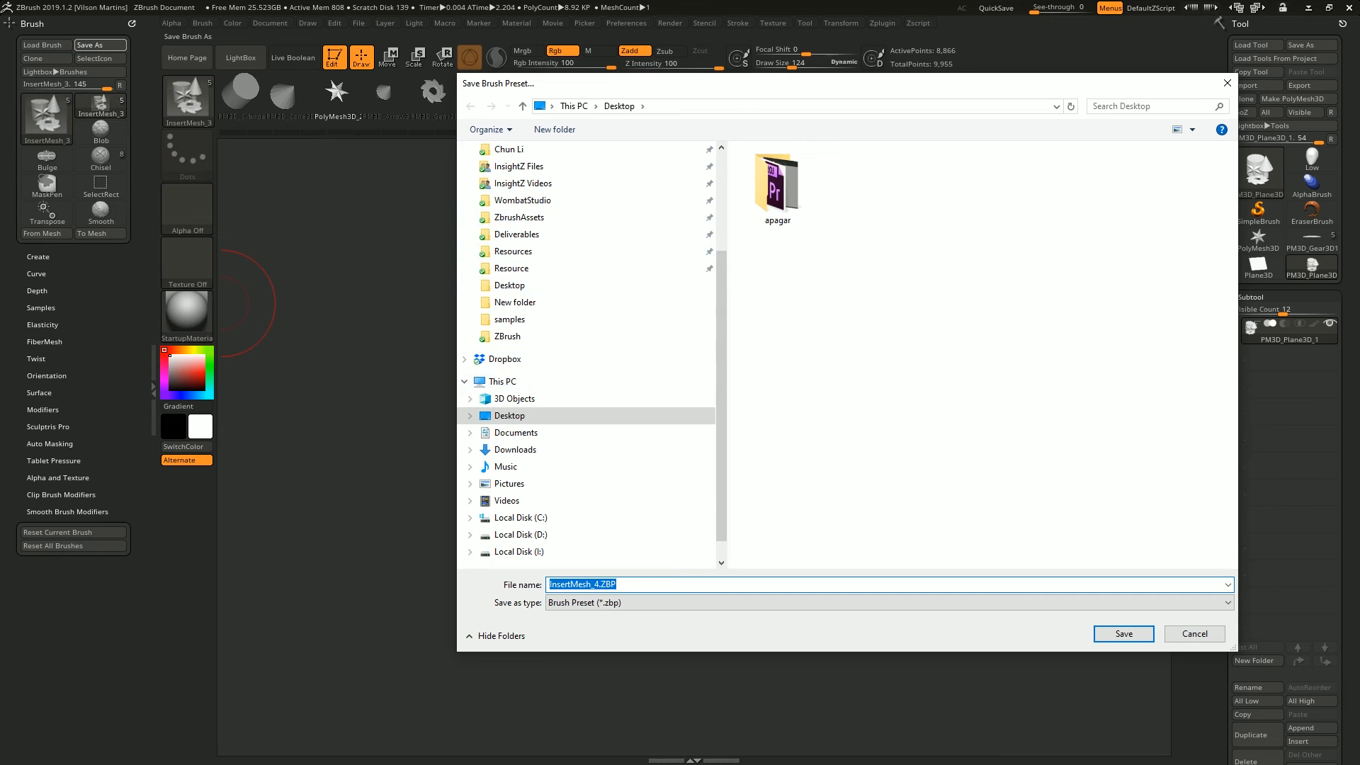
pyautogui.press('Return')
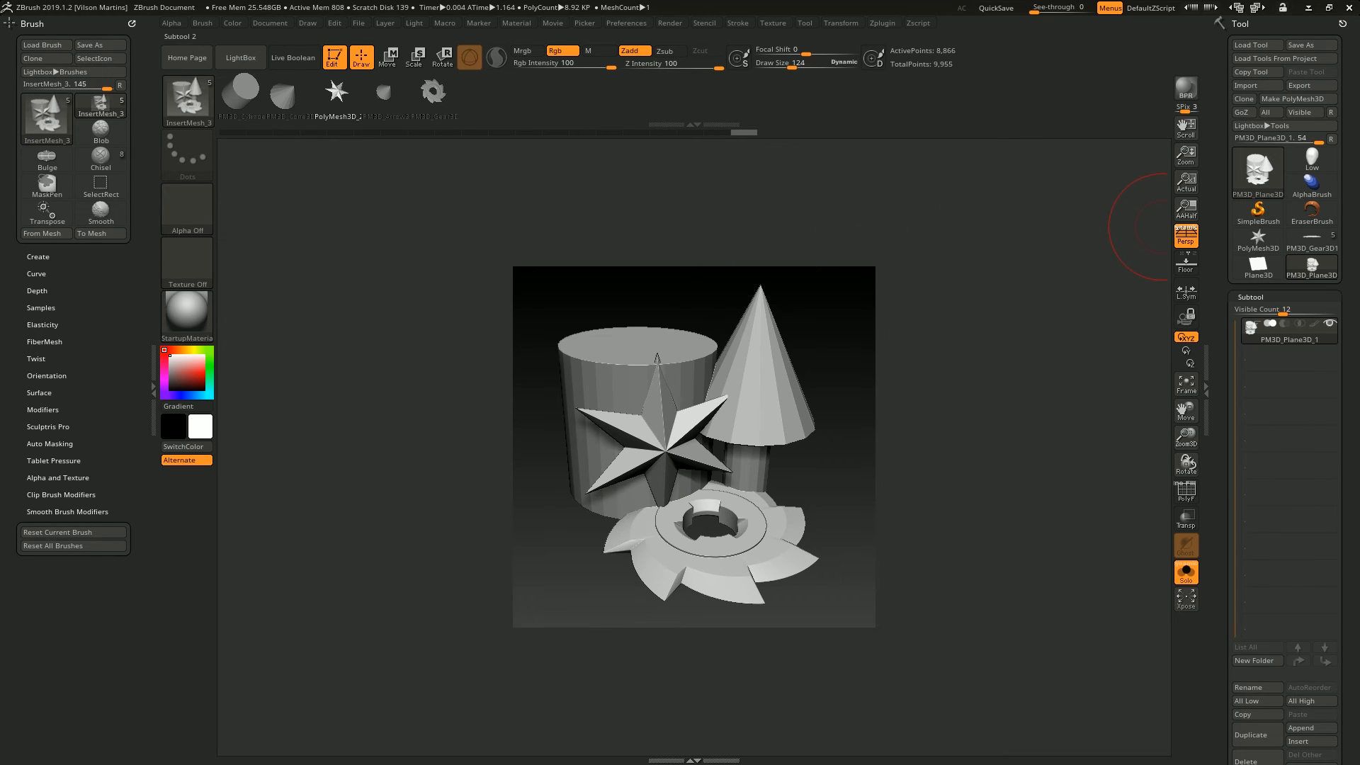
# Switch the active tool to PM3D_Gear3D1 and frame the gear in the document
pyautogui.click(1311, 241)
pyautogui.moveTo(1348, 385); pyautogui.dragTo(1348, 356)
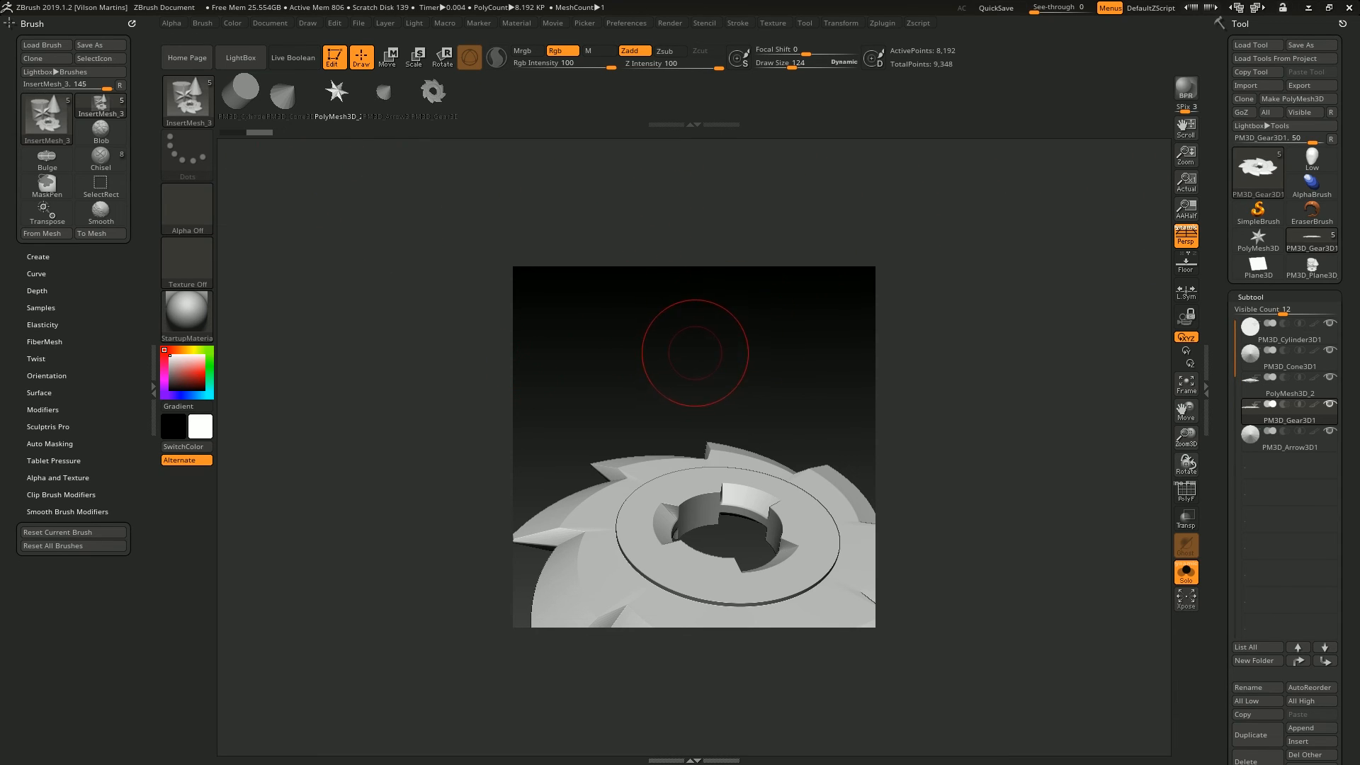
pyautogui.moveTo(695, 353); pyautogui.dragTo(709, 354)
pyautogui.press('f')
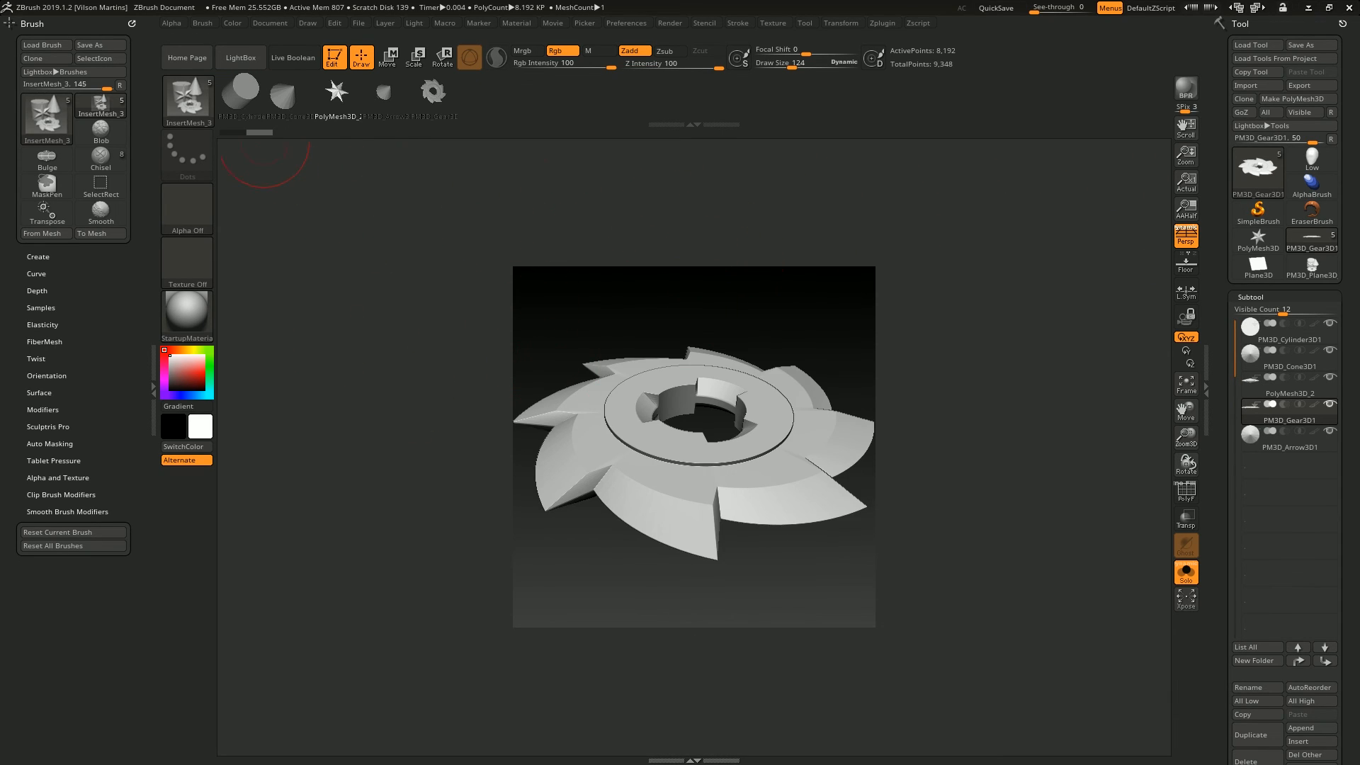
pyautogui.moveTo(786, 312); pyautogui.dragTo(804, 321)
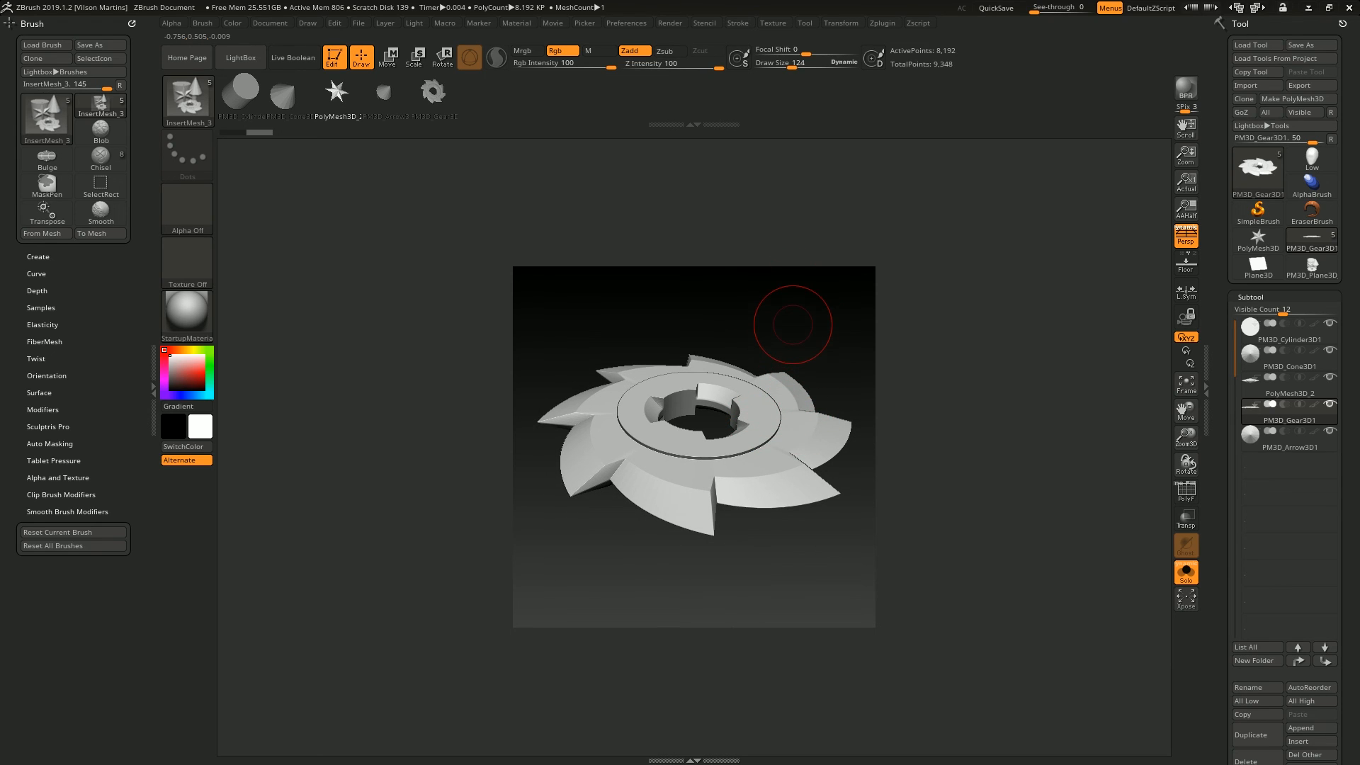